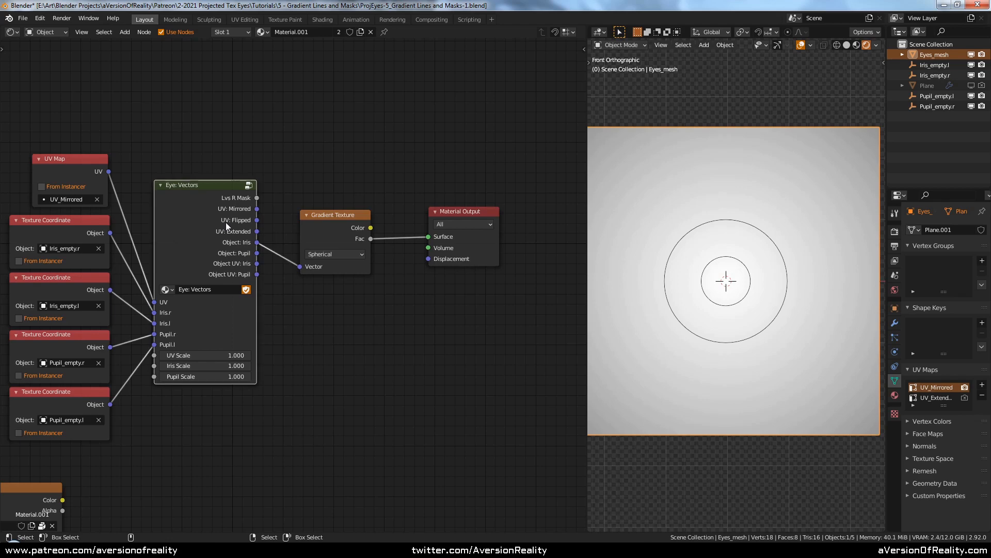
# Step: Move the Material Output node away from the Gradient Texture to make room for another node
pyautogui.scroll(2, 342, 207)
pyautogui.moveTo(343, 207); pyautogui.dragTo(261, 205, button='middle')
pyautogui.moveTo(404, 239); pyautogui.dragTo(506, 242)
pyautogui.click(259, 230)
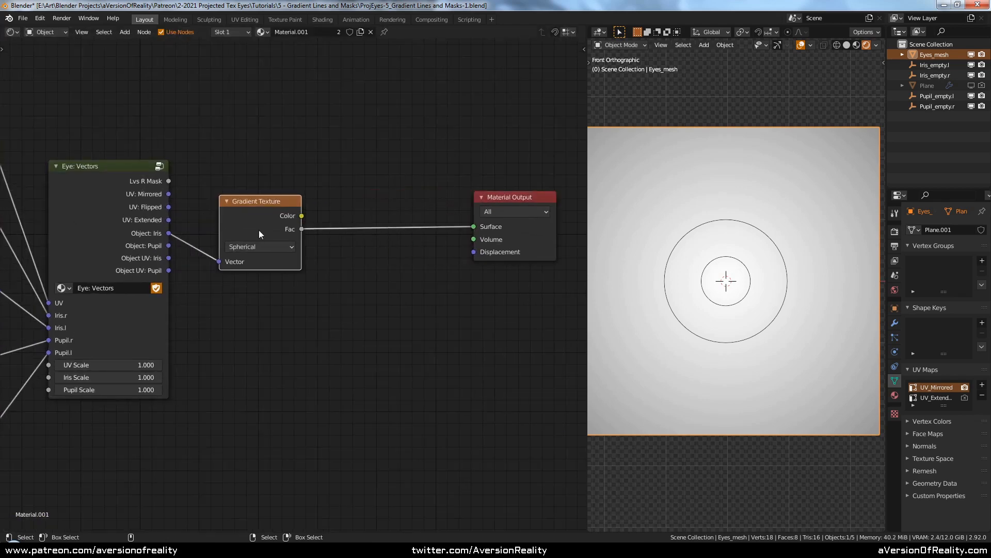
pyautogui.scroll(1, 311, 231)
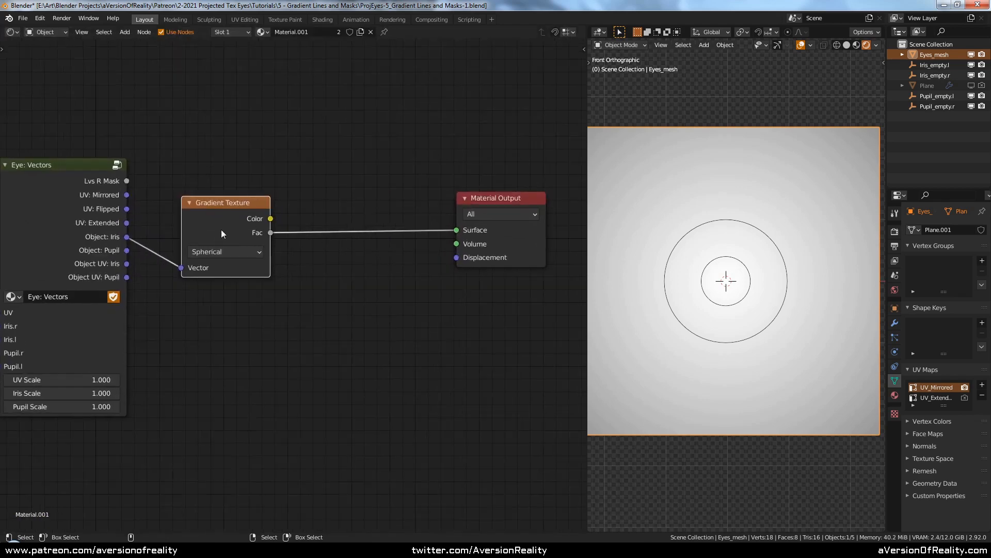
pyautogui.moveTo(470, 188); pyautogui.dragTo(435, 192, button='middle')
pyautogui.moveTo(200, 223); pyautogui.dragTo(215, 223)
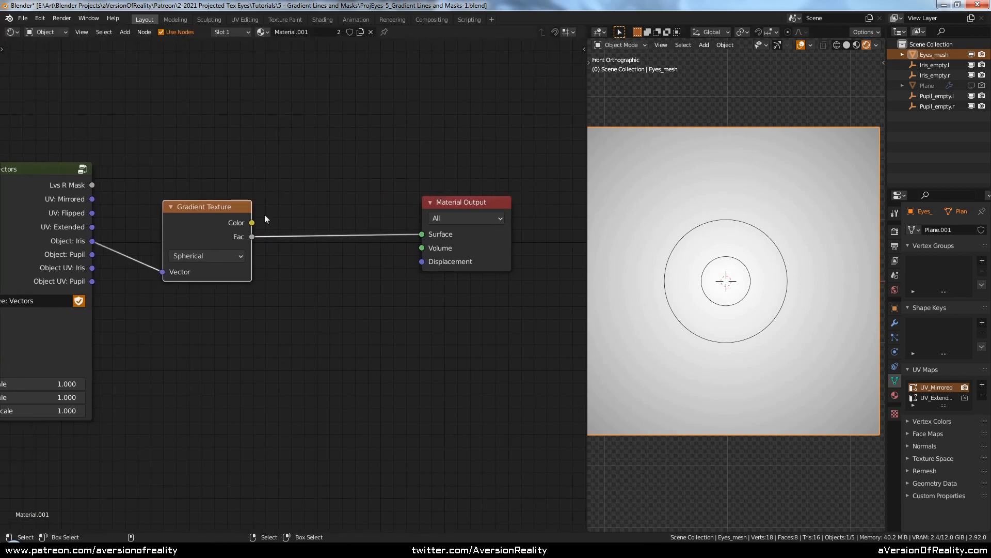
pyautogui.moveTo(421, 248); pyautogui.dragTo(535, 244)
pyautogui.moveTo(463, 252); pyautogui.dragTo(528, 243)
pyautogui.moveTo(451, 270); pyautogui.dragTo(365, 252, button='middle')
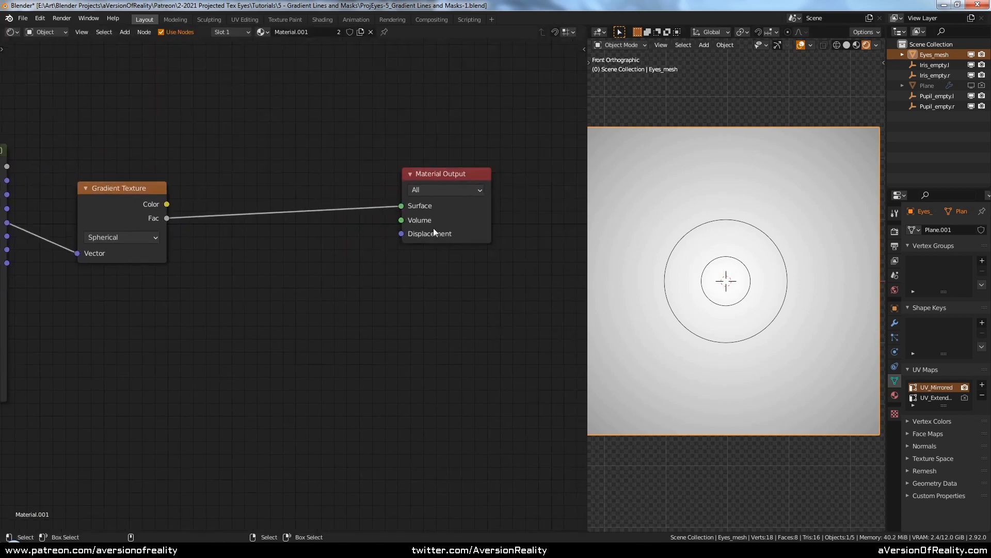
# Step: Insert a ColorRamp between the Gradient Texture and the Material Output, spacing the output node away from it
pyautogui.hotkey('shift', 'a')
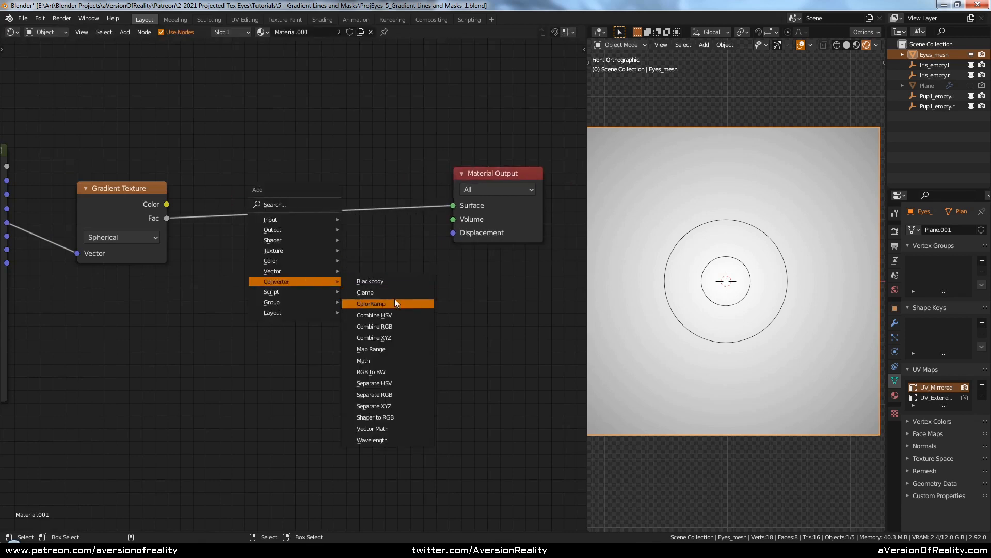
pyautogui.click(371, 304)
pyautogui.click(311, 137)
pyautogui.moveTo(311, 137); pyautogui.dragTo(230, 144, button='middle')
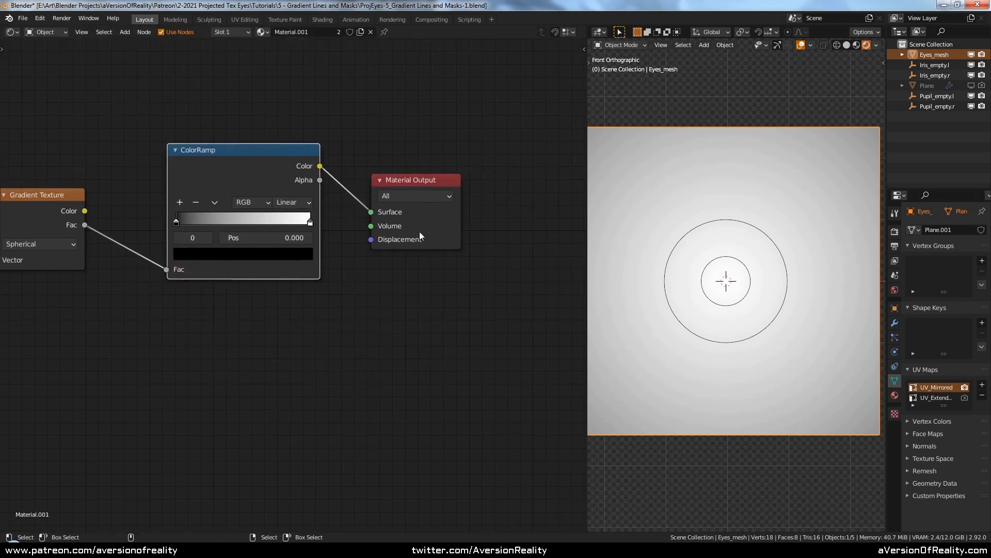
pyautogui.moveTo(419, 231); pyautogui.dragTo(485, 230)
# Step: Bring the ColorRamp's black and white stops together at the iris circle's edge, with the white stop at 0.805
pyautogui.moveTo(344, 152); pyautogui.dragTo(403, 155, button='middle')
pyautogui.scroll(3, 263, 237)
pyautogui.moveTo(233, 218); pyautogui.dragTo(374, 214)
pyautogui.scroll(2, 455, 223)
pyautogui.moveTo(455, 192); pyautogui.dragTo(405, 189)
pyautogui.scroll(-3, 498, 211)
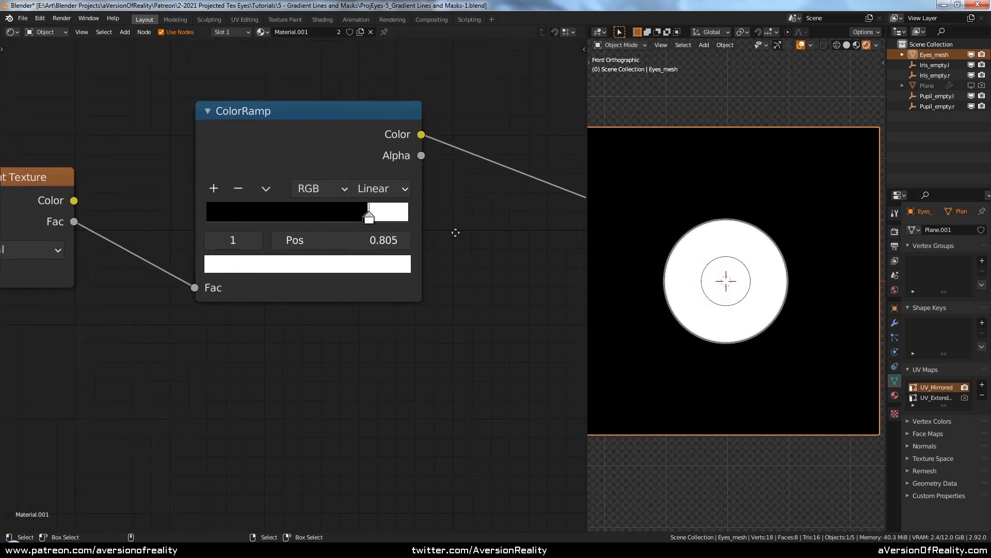
# Step: Reposition the ColorRamp, then duplicate it together with the Gradient Texture and place the copies below the originals
pyautogui.scroll(-3, 286, 182)
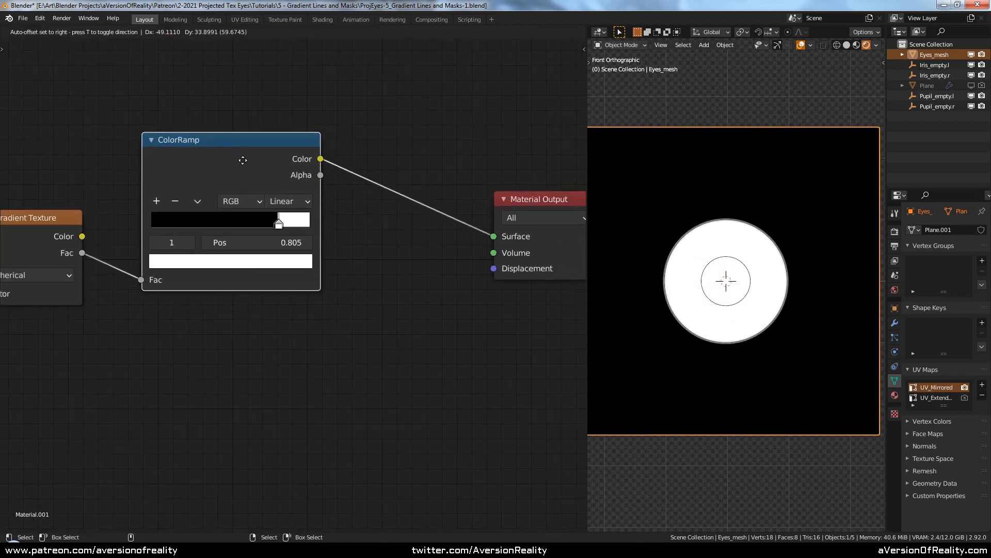
pyautogui.press('c')
pyautogui.press('Escape')
pyautogui.press('g')
pyautogui.click(353, 121)
pyautogui.hotkey('shift', 'd')
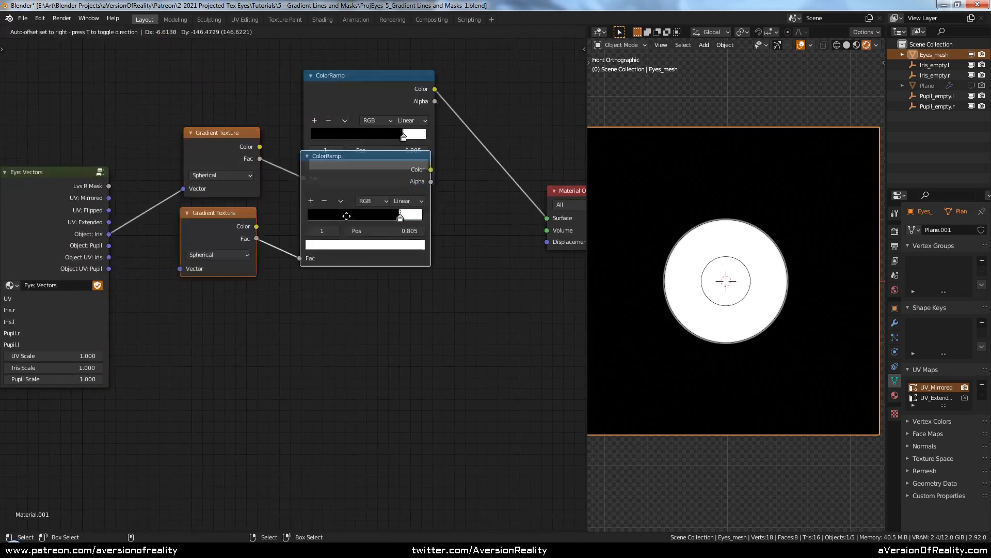
pyautogui.click(354, 236)
# Step: Link Object: Pupil to the duplicated Gradient Texture's Vector and the duplicated ColorRamp's Color to the Material Output Surface
pyautogui.moveTo(109, 245); pyautogui.dragTo(128, 252)
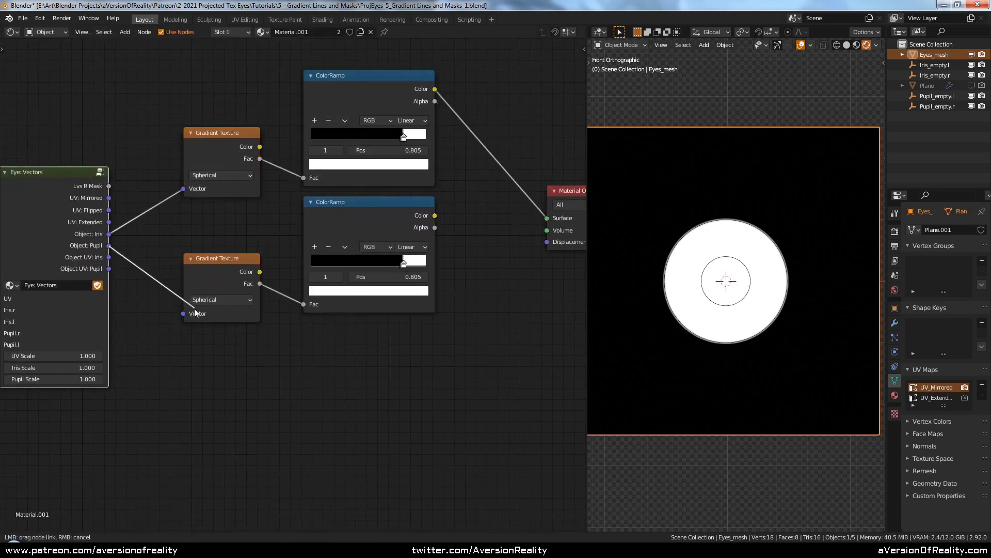
pyautogui.moveTo(196, 313); pyautogui.dragTo(184, 313)
pyautogui.scroll(2, 367, 262)
pyautogui.moveTo(269, 239); pyautogui.dragTo(410, 243)
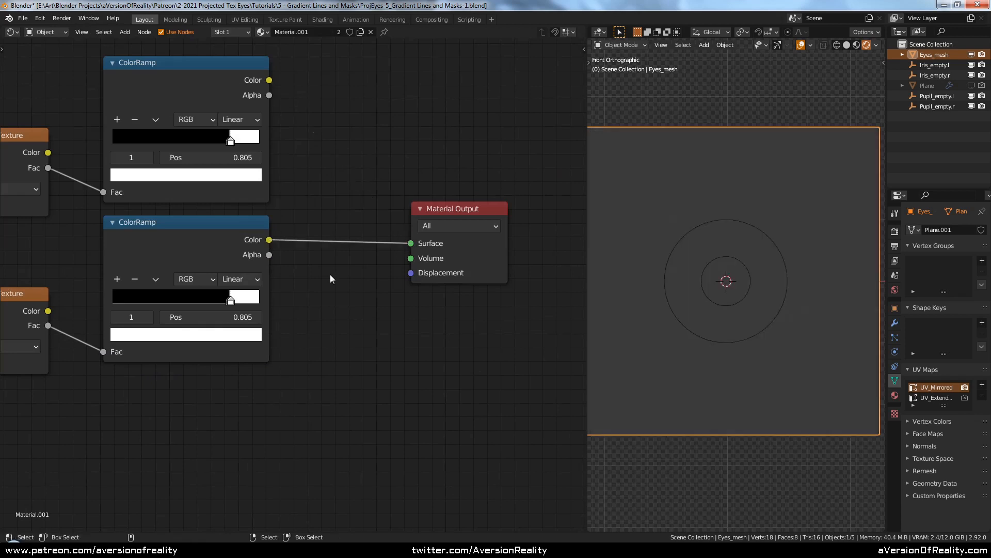
# Step: Tighten the pupil ColorRamp's stops to match the inner circle, with the white stop at 0.927
pyautogui.scroll(3, 391, 268)
pyautogui.moveTo(333, 293); pyautogui.dragTo(366, 293)
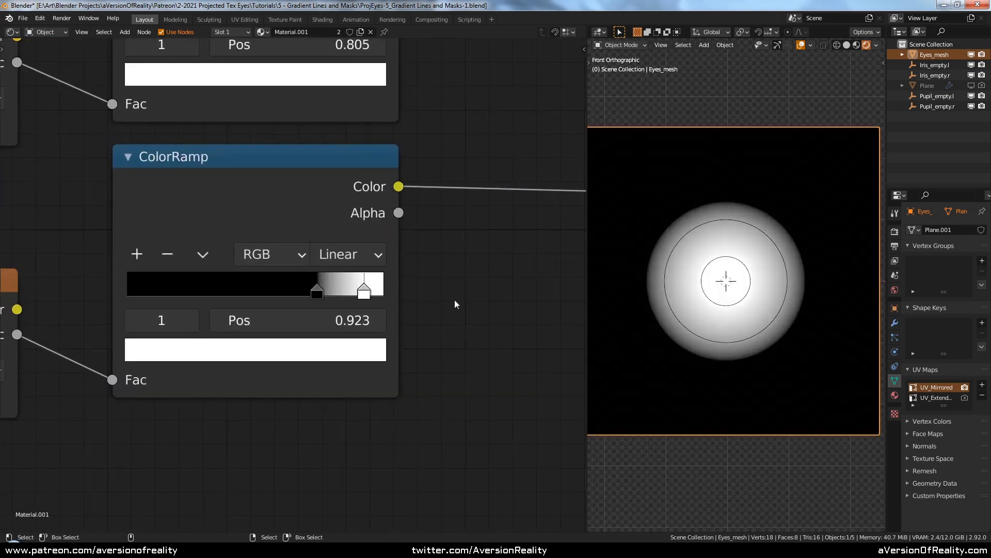
pyautogui.moveTo(455, 304); pyautogui.dragTo(432, 287, button='middle')
pyautogui.moveTo(311, 290); pyautogui.dragTo(348, 286)
pyautogui.click(352, 281)
pyautogui.scroll(-13, 441, 264)
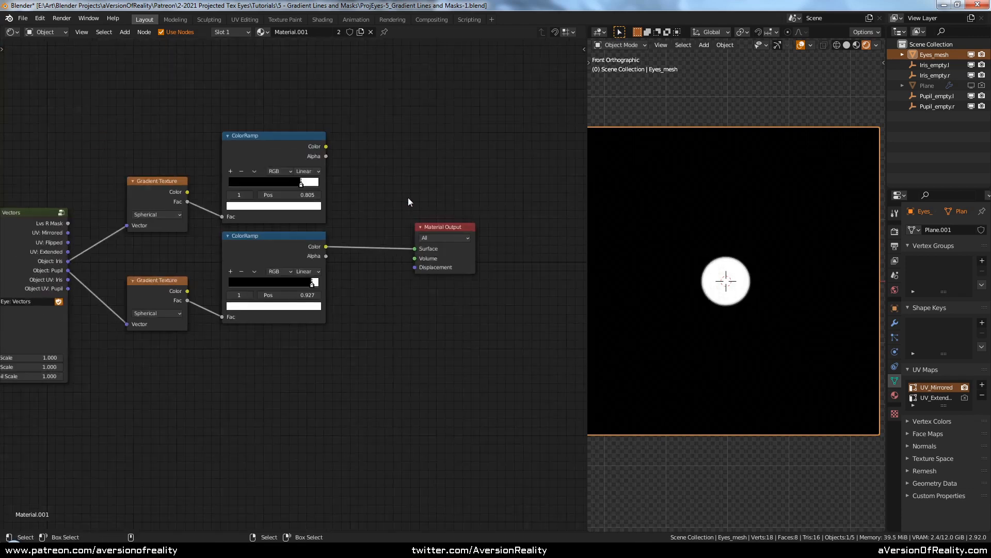
# Step: Insert a MixRGB node before the Material Output and link the iris ColorRamp's Color to its Fac
pyautogui.moveTo(408, 198); pyautogui.dragTo(328, 237, button='middle')
pyautogui.scroll(3, 361, 294)
pyautogui.moveTo(378, 308); pyautogui.dragTo(491, 283)
pyautogui.scroll(1, 376, 212)
pyautogui.hotkey('shift', 'a')
pyautogui.moveTo(338, 184)
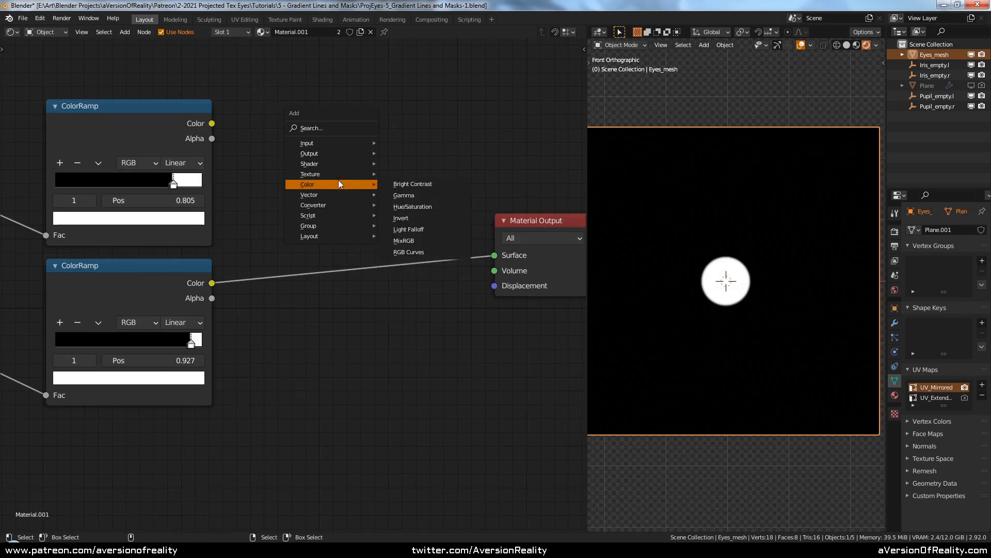
pyautogui.click(434, 241)
pyautogui.click(342, 151)
pyautogui.moveTo(212, 123); pyautogui.dragTo(327, 275)
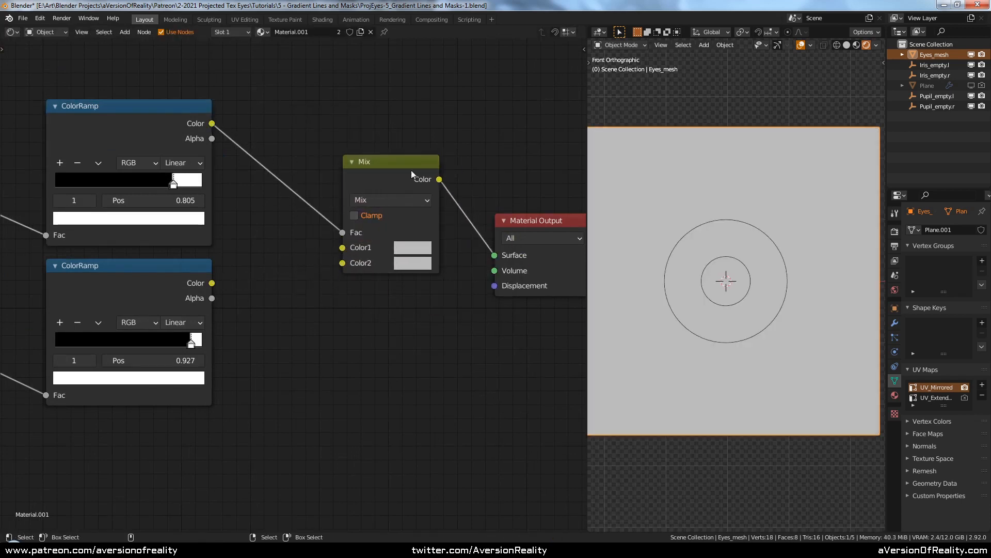
# Step: Reposition the Mix node and set its Color1 to white and Color2 to blue (H 0.655, S 0.611, V 0.500)
pyautogui.moveTo(372, 161); pyautogui.dragTo(326, 125)
pyautogui.click(377, 210)
pyautogui.click(376, 211)
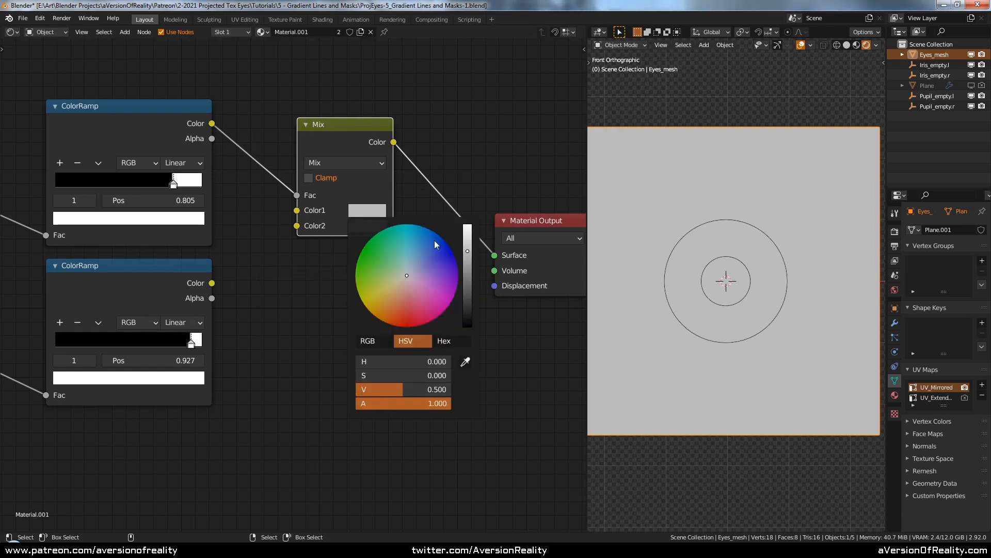
pyautogui.moveTo(467, 250); pyautogui.dragTo(467, 221)
pyautogui.click(378, 227)
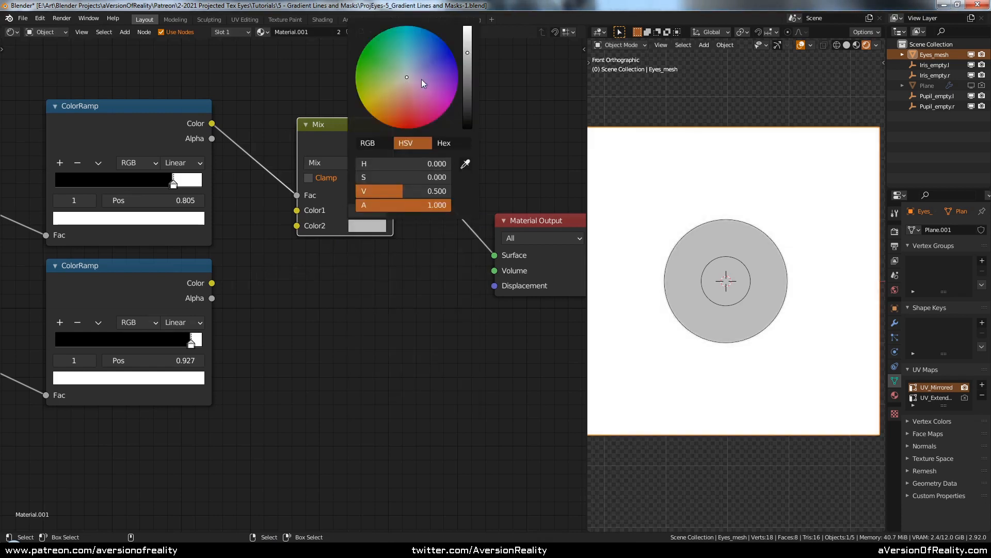
pyautogui.moveTo(421, 80); pyautogui.dragTo(421, 66)
# Step: Duplicate the Mix node, insert the copy before the Material Output, and link the pupil ColorRamp's Color to its Fac
pyautogui.moveTo(410, 123); pyautogui.dragTo(329, 116, button='middle')
pyautogui.moveTo(448, 210); pyautogui.dragTo(508, 196)
pyautogui.moveTo(259, 117); pyautogui.dragTo(248, 109)
pyautogui.hotkey('shift', 'd')
pyautogui.click(414, 151)
pyautogui.moveTo(130, 277); pyautogui.dragTo(355, 222)
# Step: Set the second Mix node's Color2 to black for the pupil
pyautogui.click(422, 250)
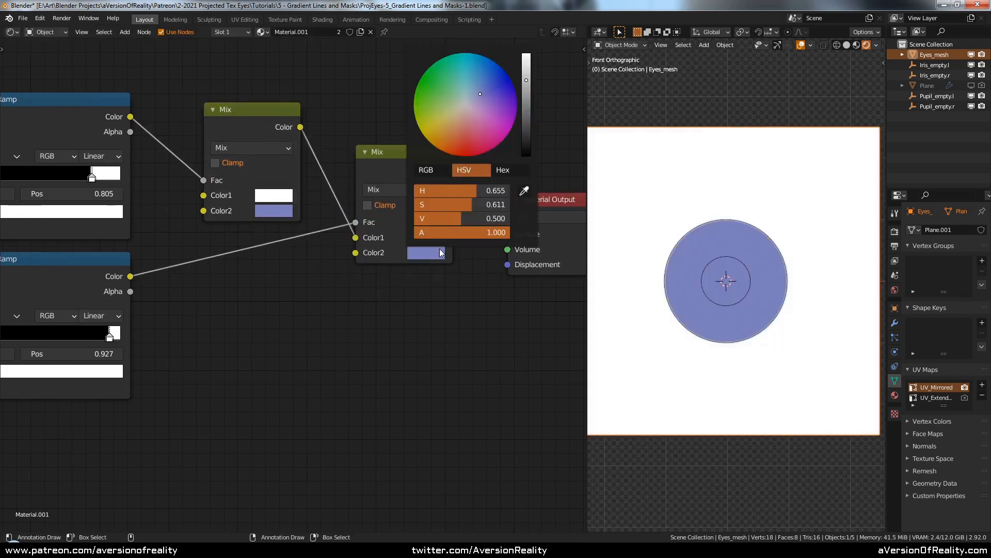
pyautogui.moveTo(526, 75); pyautogui.dragTo(526, 155)
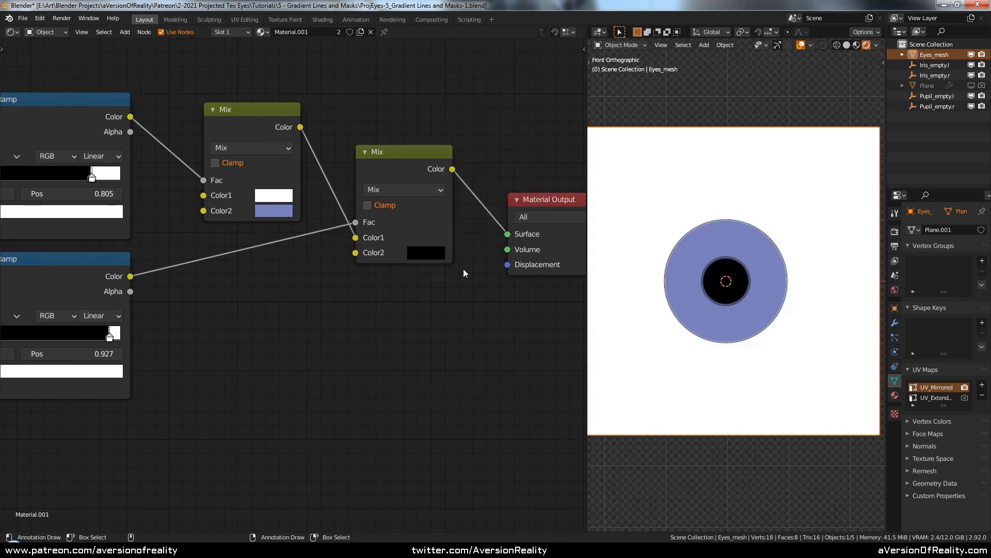
pyautogui.scroll(-2, 491, 128)
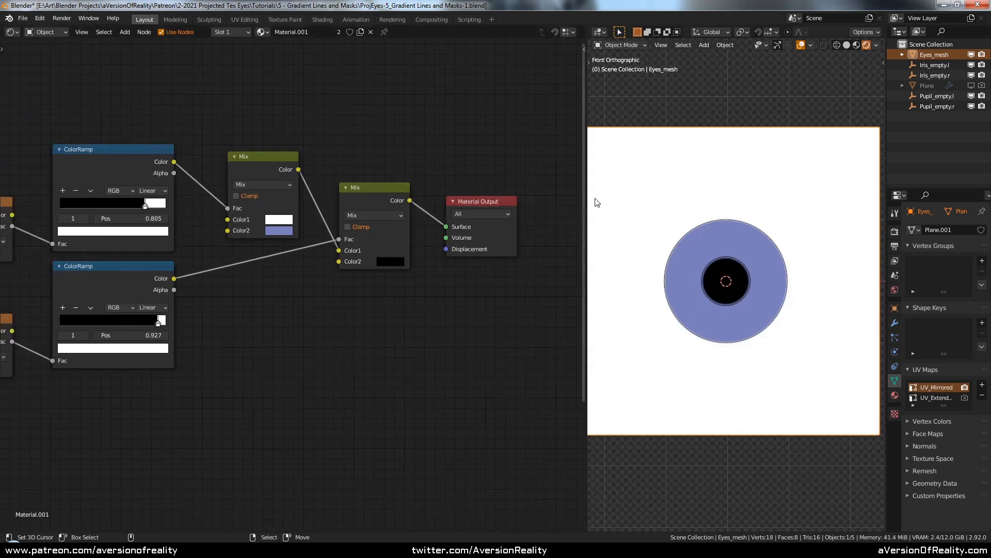
# Step: Duplicate the iris ColorRamp above the original and link the iris Gradient Texture's Fac to the copy
pyautogui.moveTo(296, 147); pyautogui.dragTo(438, 175, button='middle')
pyautogui.scroll(1, 374, 176)
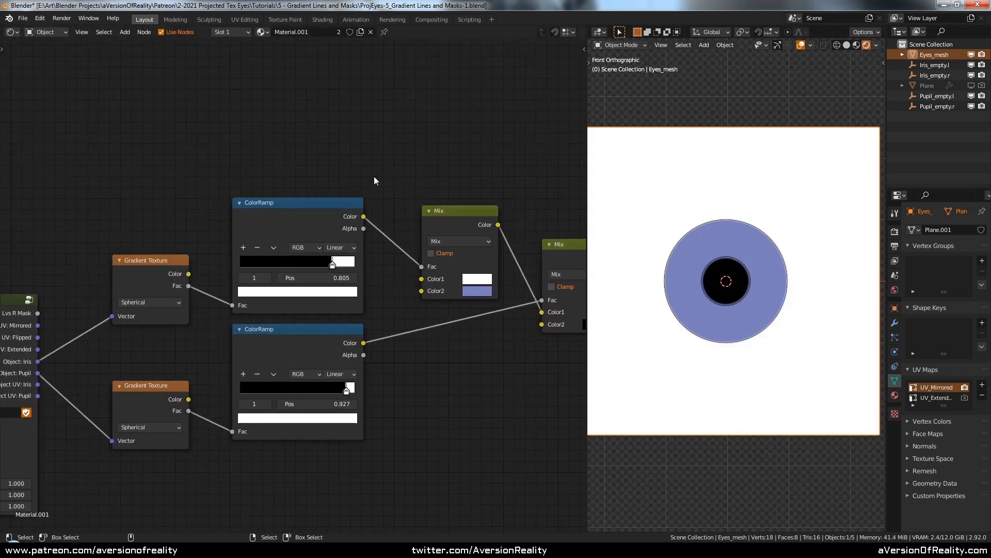
pyautogui.click(283, 211)
pyautogui.hotkey('shift', 'd')
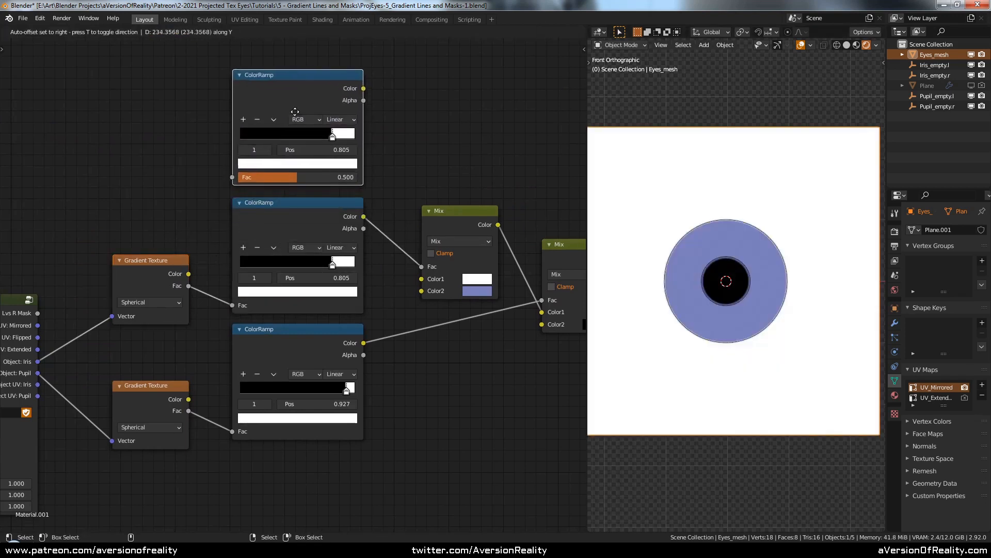
pyautogui.click(295, 117)
pyautogui.moveTo(189, 285); pyautogui.dragTo(233, 182)
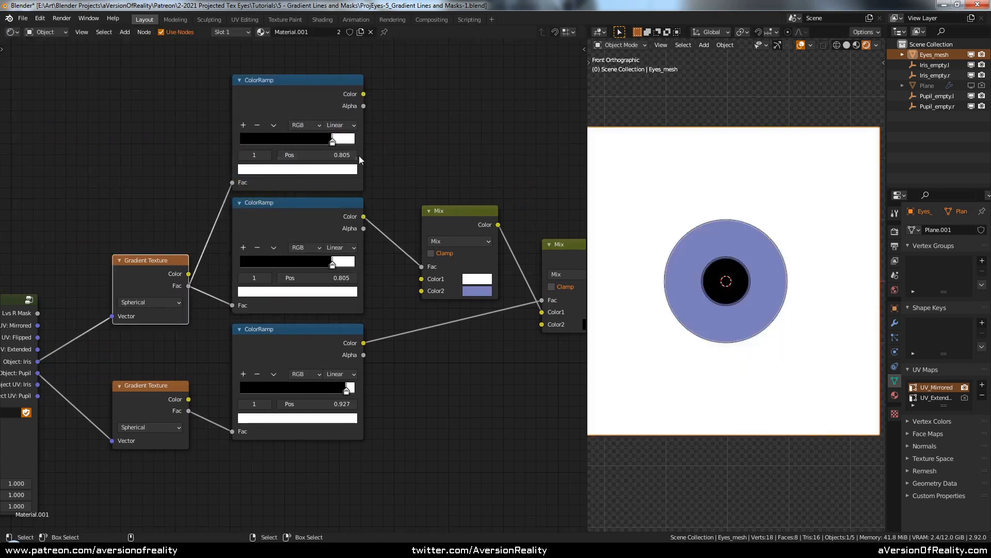
# Step: Link the new uppermost ColorRamp's Color to the Material Output Surface
pyautogui.moveTo(431, 155); pyautogui.dragTo(216, 194, button='middle')
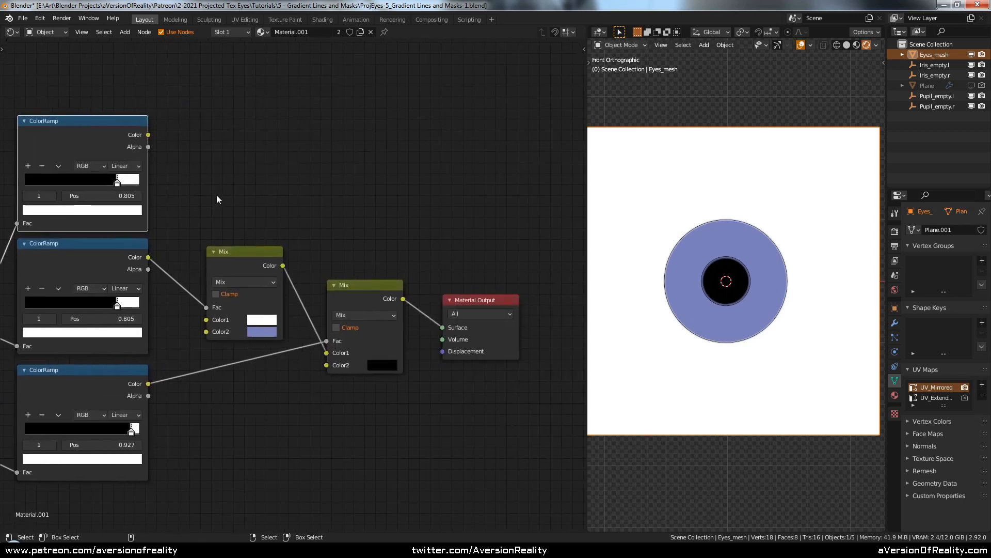
pyautogui.scroll(3, 289, 258)
pyautogui.click(492, 303)
pyautogui.click(491, 305)
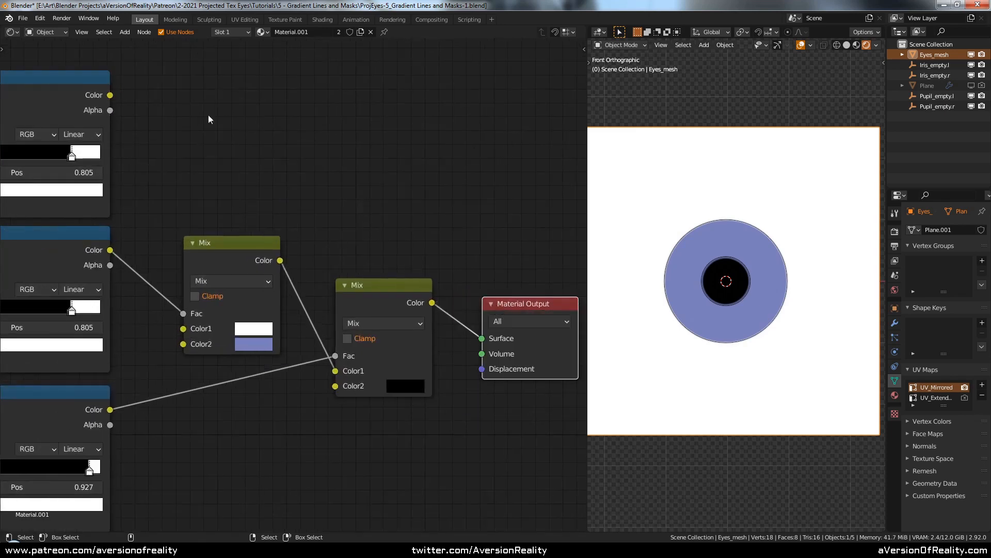
pyautogui.moveTo(110, 95); pyautogui.dragTo(482, 338)
# Step: Add a stop to the uppermost ColorRamp and move it outward from the iris edge to position 0.750
pyautogui.moveTo(314, 181); pyautogui.dragTo(537, 245, button='middle')
pyautogui.scroll(7, 370, 210)
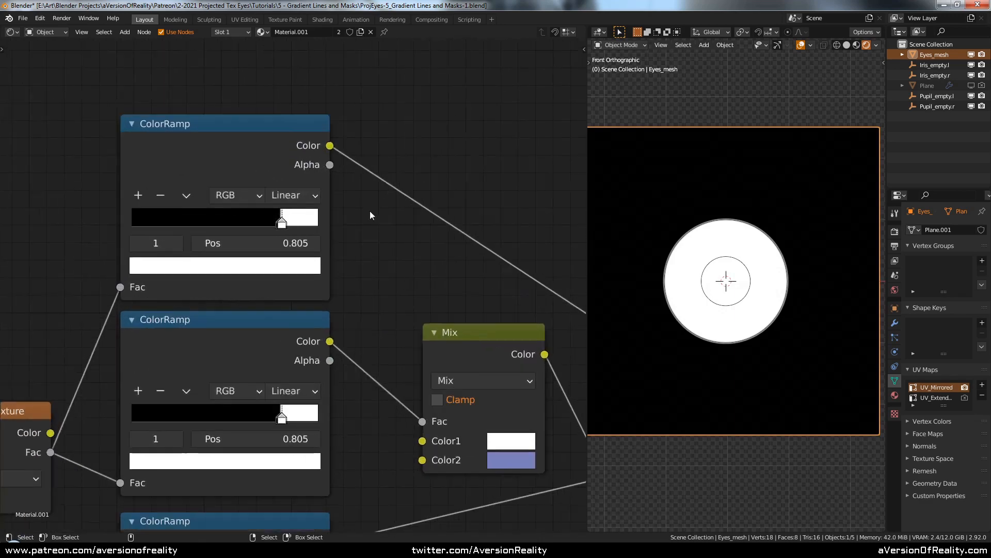
pyautogui.moveTo(331, 235); pyautogui.dragTo(418, 230, button='middle')
pyautogui.click(328, 144)
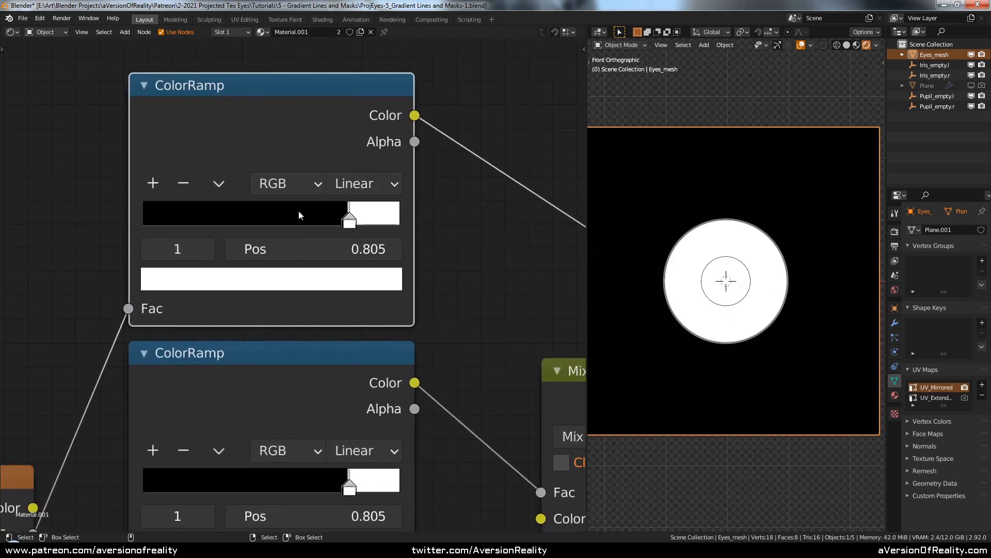
pyautogui.click(154, 184)
pyautogui.moveTo(348, 221)
pyautogui.mouseDown()
pyautogui.moveTo(356, 227)
pyautogui.moveTo(336, 221)
pyautogui.mouseUp()
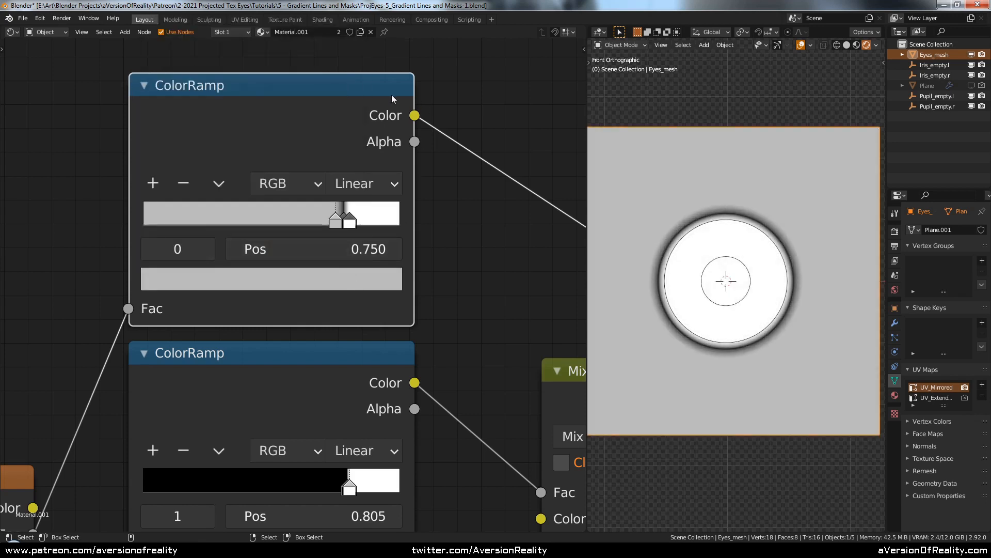
# Step: Set the color of the added stop at 0.750 in the uppermost ColorRamp to white
pyautogui.click(346, 280)
pyautogui.click(217, 138)
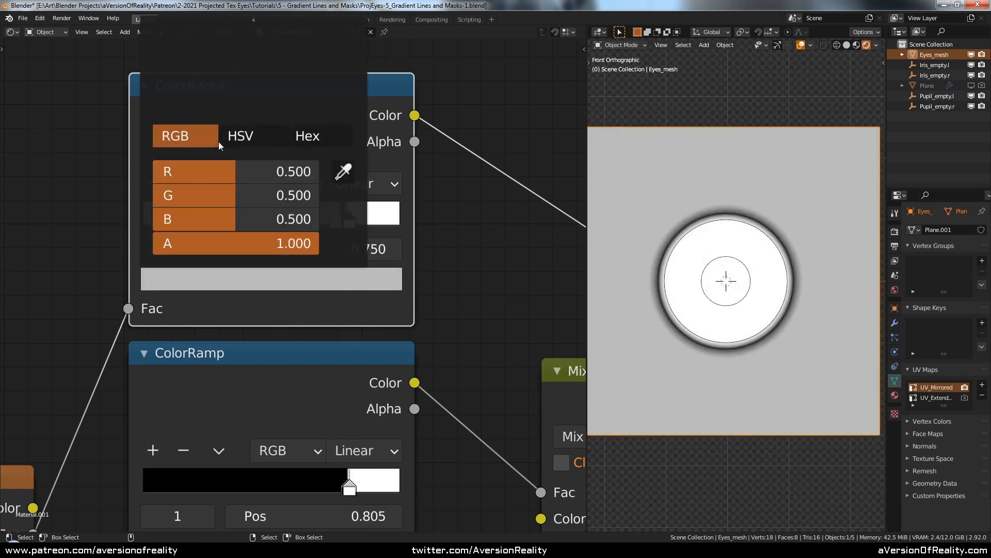
pyautogui.scroll(-3, 333, 277)
pyautogui.click(334, 279)
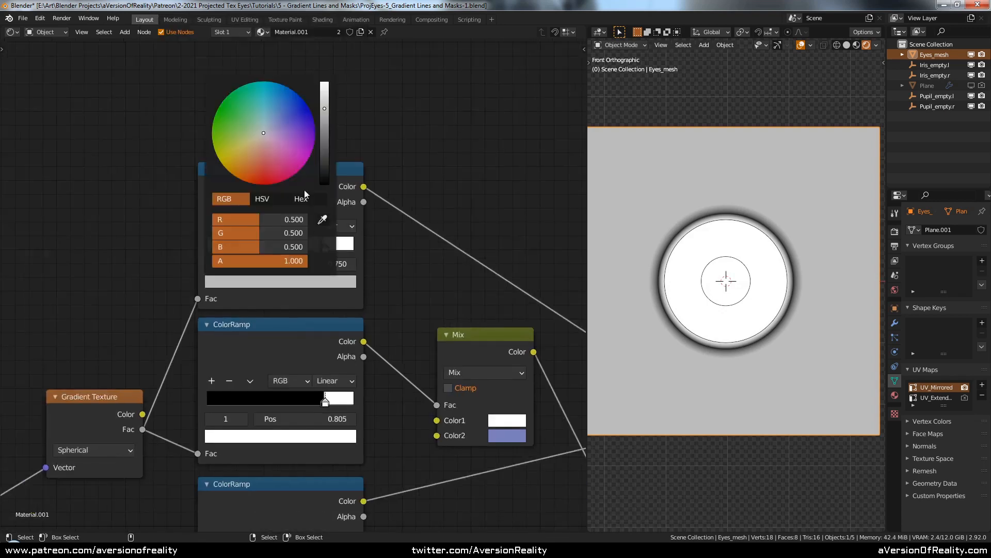
pyautogui.moveTo(324, 109); pyautogui.dragTo(325, 82)
pyautogui.scroll(5, 363, 200)
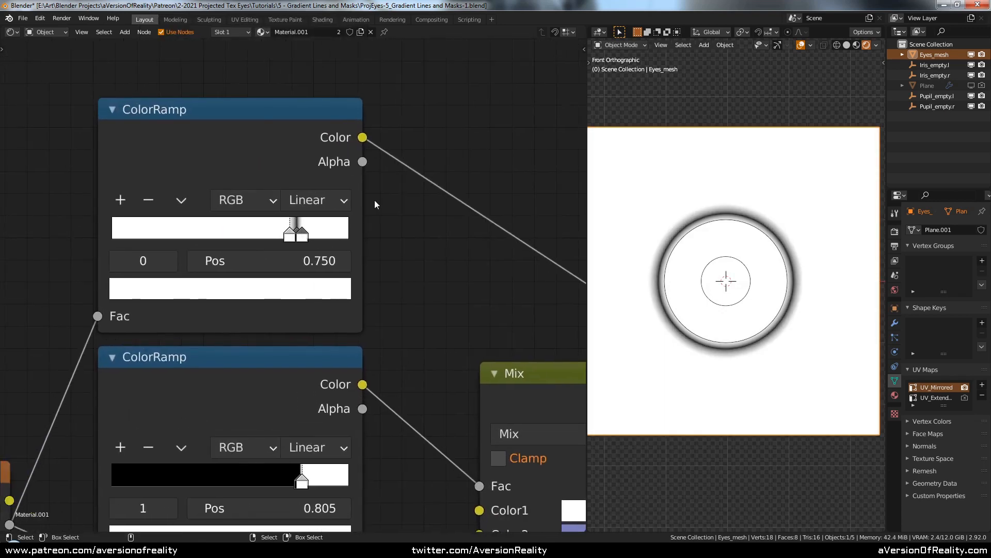
# Step: Set the uppermost ColorRamp to Constant interpolation and narrow its stops into a thin iris outline, with the black stop at 0.786
pyautogui.moveTo(290, 227); pyautogui.dragTo(292, 222)
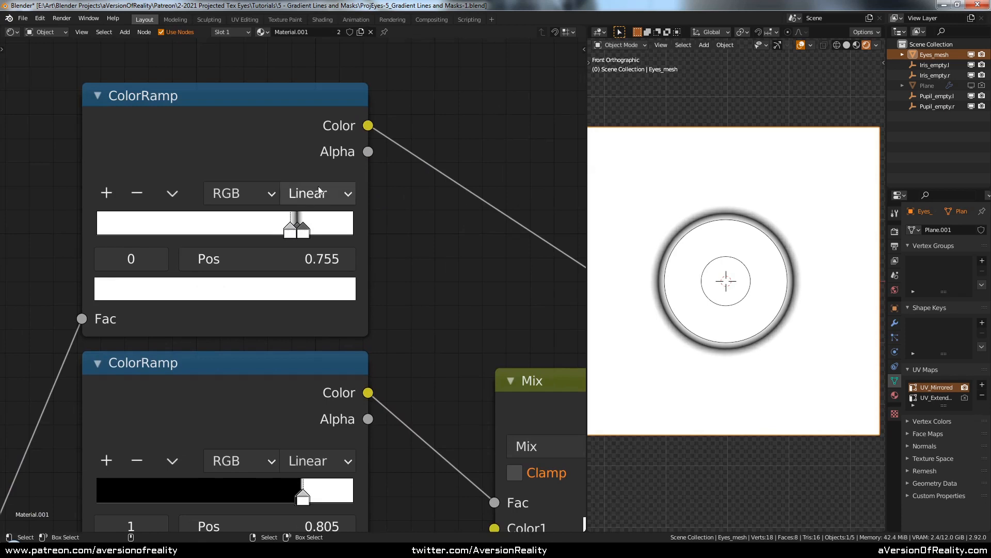
pyautogui.click(318, 193)
pyautogui.click(341, 325)
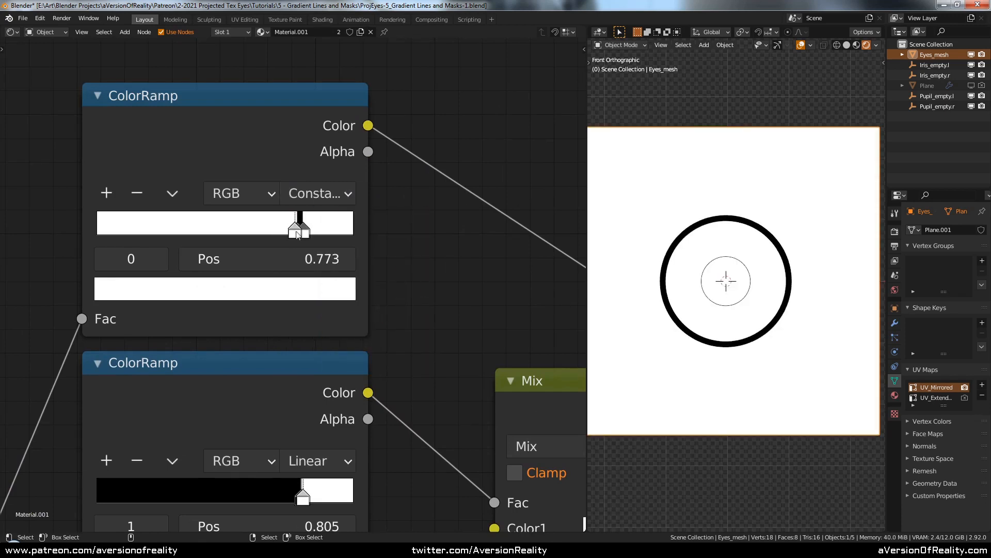
pyautogui.moveTo(298, 232); pyautogui.dragTo(300, 228)
pyautogui.scroll(-8, 449, 289)
# Step: Move the Material Output aside, duplicate the second Mix node, and insert the copy between the outline ColorRamp and the output
pyautogui.moveTo(473, 312); pyautogui.dragTo(221, 205, button='middle')
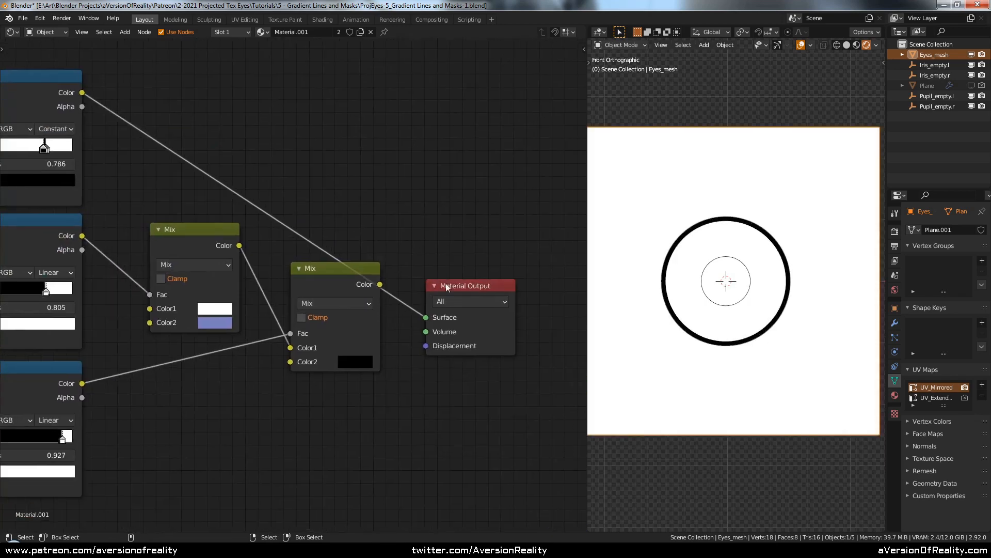
pyautogui.moveTo(445, 283); pyautogui.dragTo(547, 154)
pyautogui.click(336, 280)
pyautogui.hotkey('shift', 'd')
pyautogui.click(480, 141)
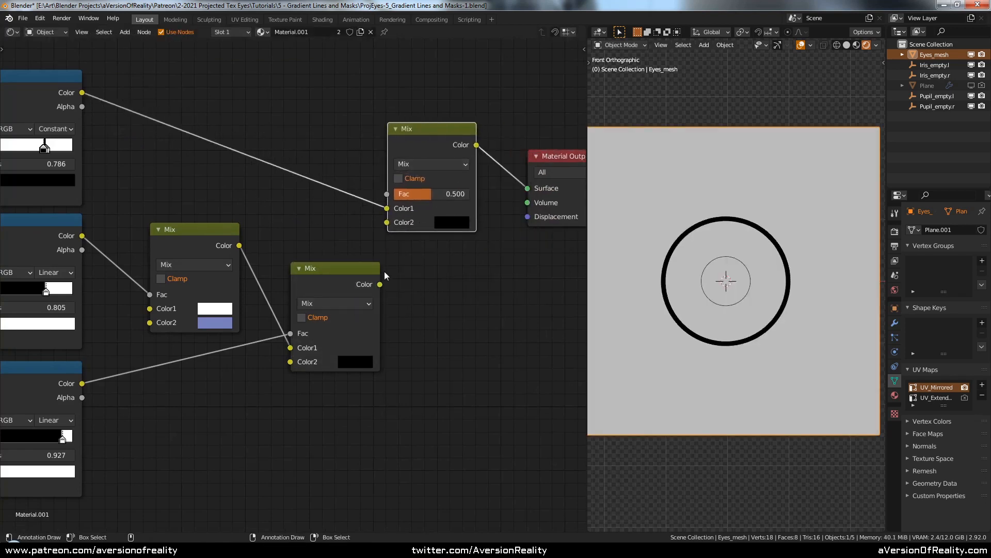
# Step: Feed the second Mix into Color2 of the new Mix, the outline ColorRamp into its Fac, and set its Color1 to black
pyautogui.moveTo(380, 284); pyautogui.dragTo(387, 222)
pyautogui.moveTo(387, 208); pyautogui.dragTo(394, 192)
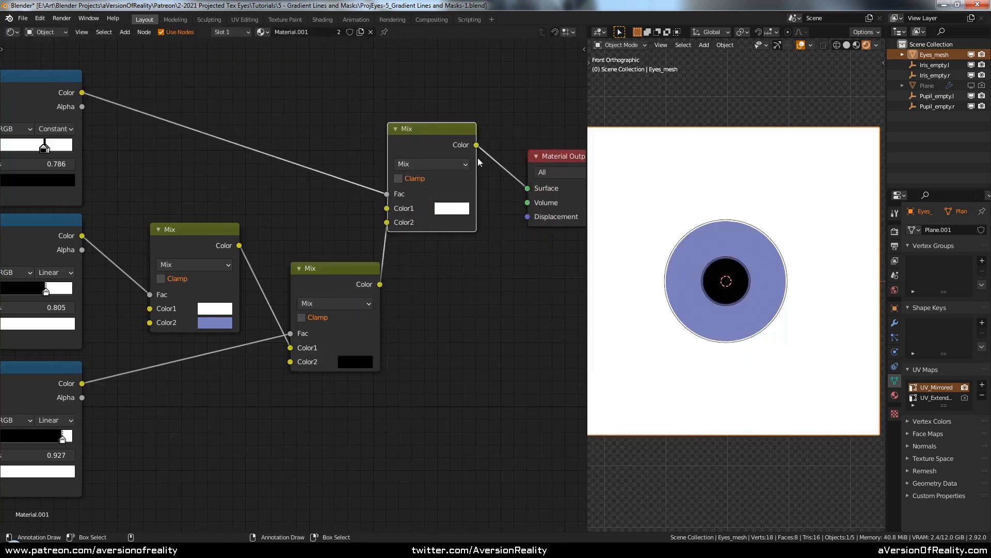
pyautogui.moveTo(478, 157); pyautogui.dragTo(397, 175, button='middle')
pyautogui.click(371, 226)
pyautogui.click(462, 132)
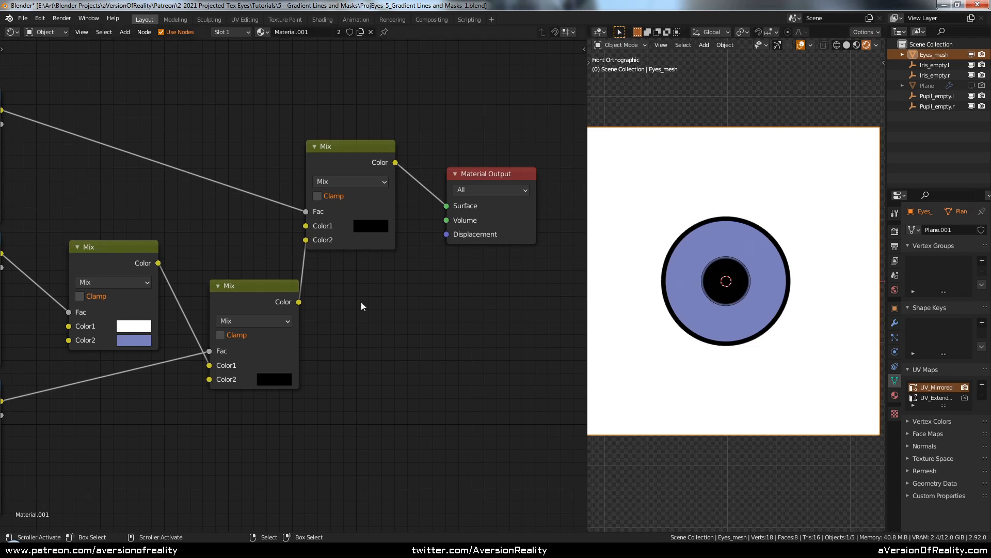
# Step: Adjust the iris color in the first Mix to a soft blue and set the pupil color in the second Mix to black
pyautogui.moveTo(314, 314); pyautogui.dragTo(423, 269, button='middle')
pyautogui.click(249, 299)
pyautogui.moveTo(310, 182); pyautogui.dragTo(293, 148)
pyautogui.click(400, 335)
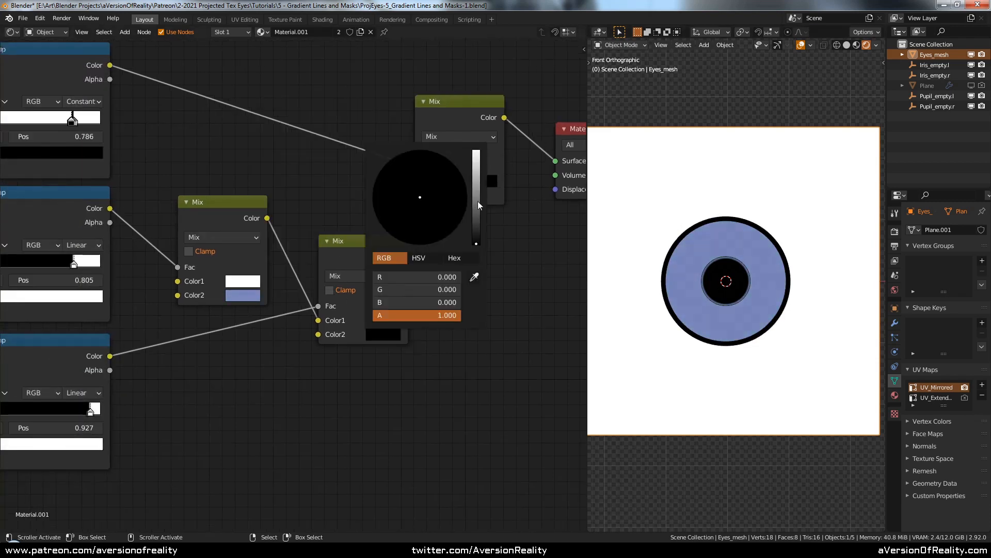
pyautogui.moveTo(478, 202); pyautogui.dragTo(476, 247)
pyautogui.moveTo(195, 326); pyautogui.dragTo(302, 302, button='middle')
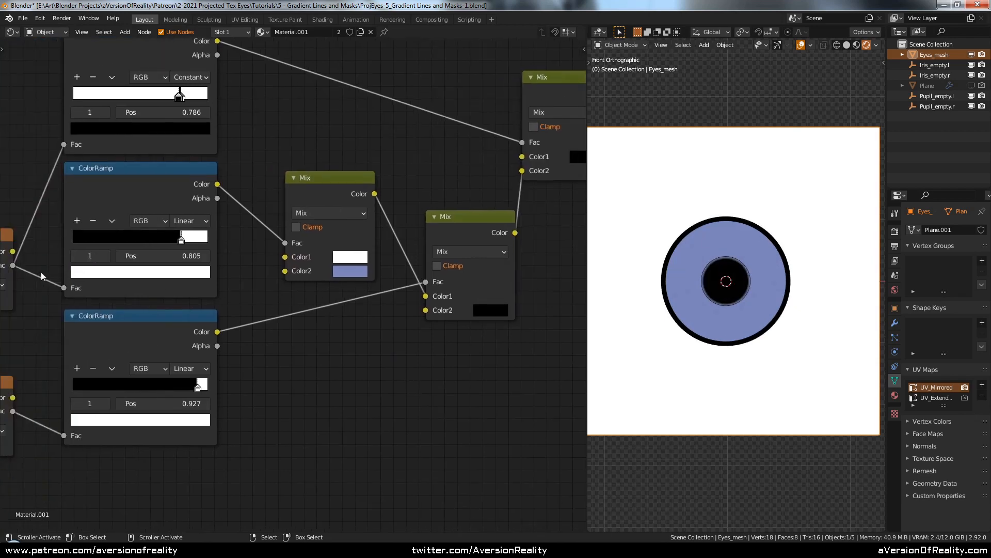
pyautogui.moveTo(334, 274); pyautogui.dragTo(152, 317, button='middle')
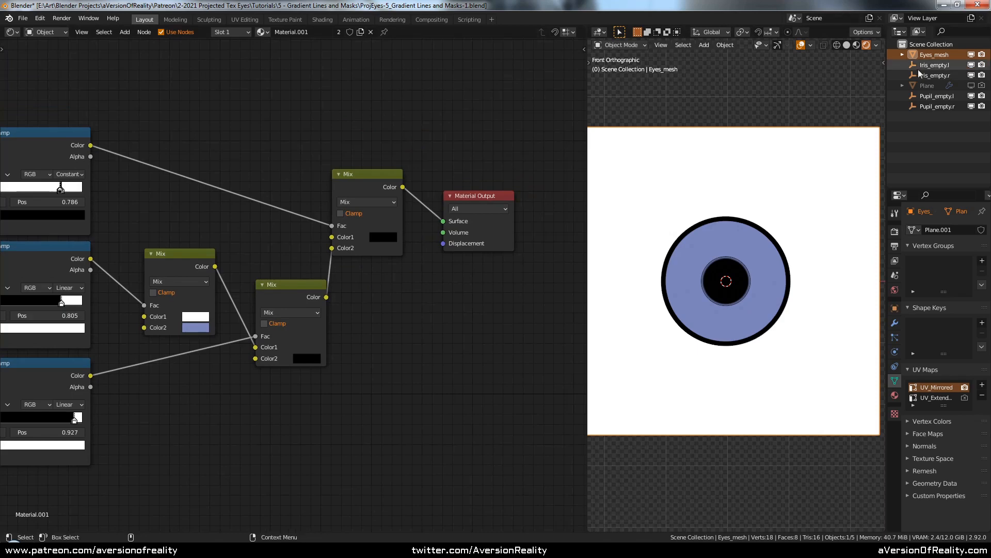
# Step: Try scaling the Iris_empty.l and Pupil_empty.l empties in turn, cancelling each scale
pyautogui.click(929, 65)
pyautogui.press('s')
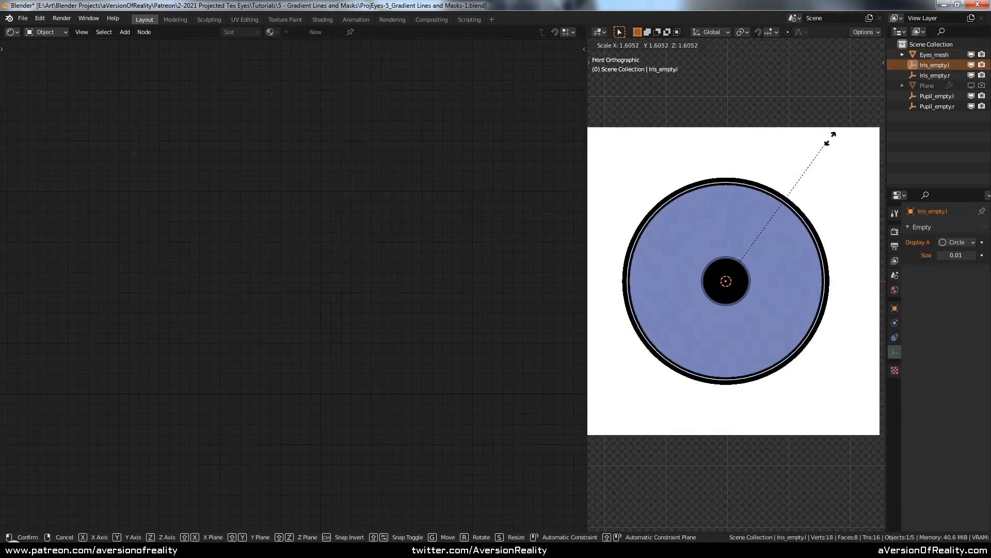
pyautogui.press('Escape')
pyautogui.click(927, 97)
pyautogui.press('s')
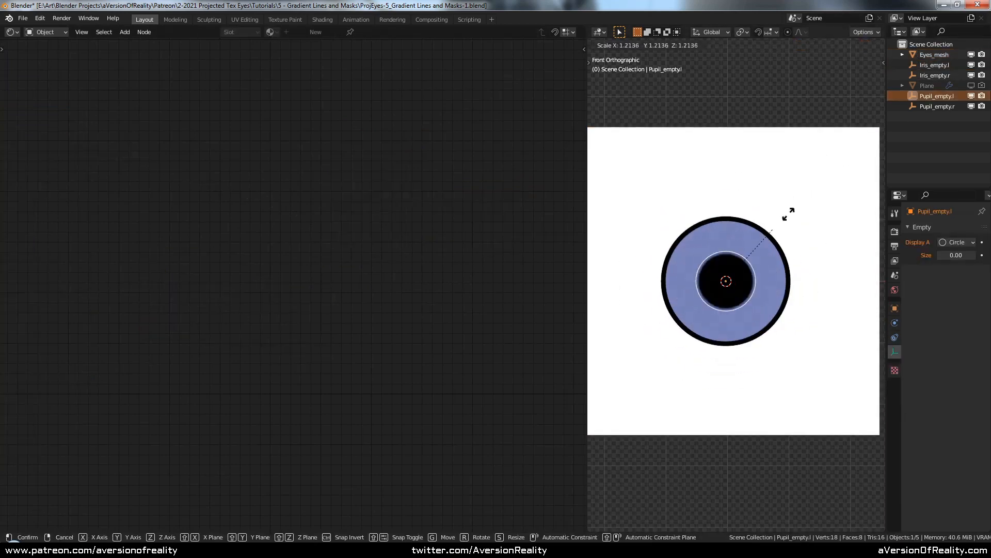
pyautogui.press('Escape')
# Step: Reselect the eye mesh and move the last Mix node and the Material Output farther along to space them out
pyautogui.click(791, 195)
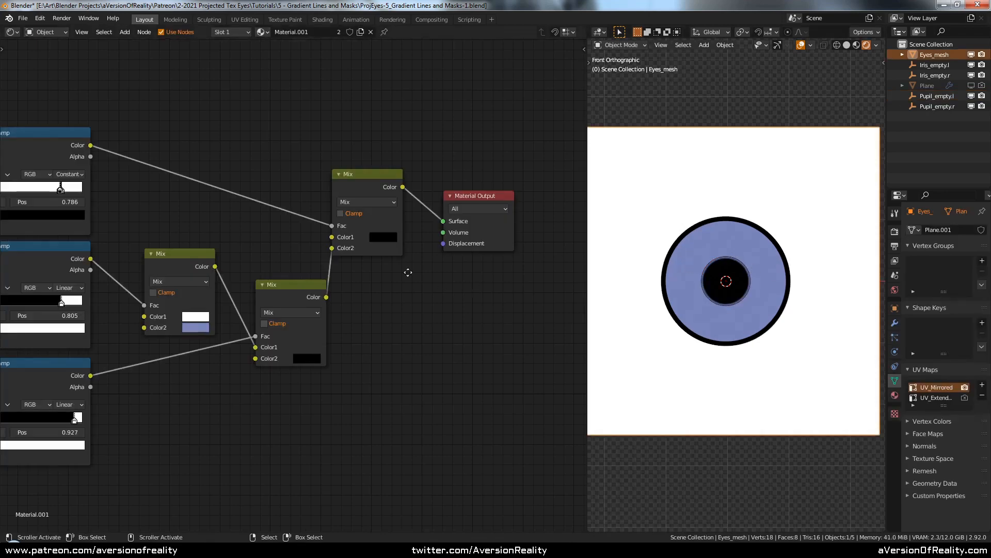
pyautogui.moveTo(408, 272); pyautogui.dragTo(447, 257, button='middle')
pyautogui.moveTo(395, 174); pyautogui.dragTo(412, 182)
pyautogui.moveTo(513, 213); pyautogui.dragTo(542, 215)
pyautogui.click(528, 250)
# Step: Examine the three ColorRamps and how they link the gradient textures to the Mix nodes
pyautogui.moveTo(157, 209); pyautogui.dragTo(314, 190, button='middle')
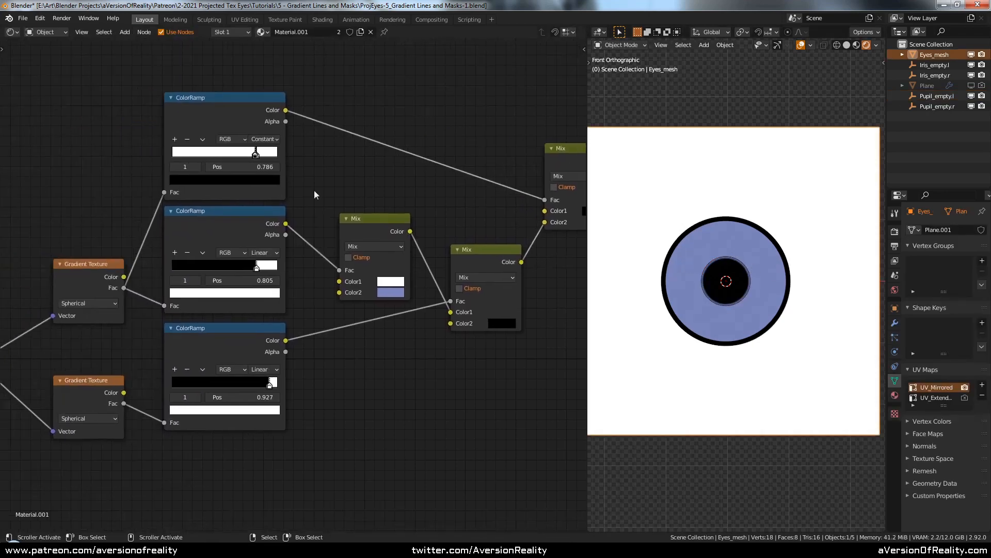
pyautogui.moveTo(260, 171); pyautogui.dragTo(327, 179, button='middle')
pyautogui.scroll(2, 326, 179)
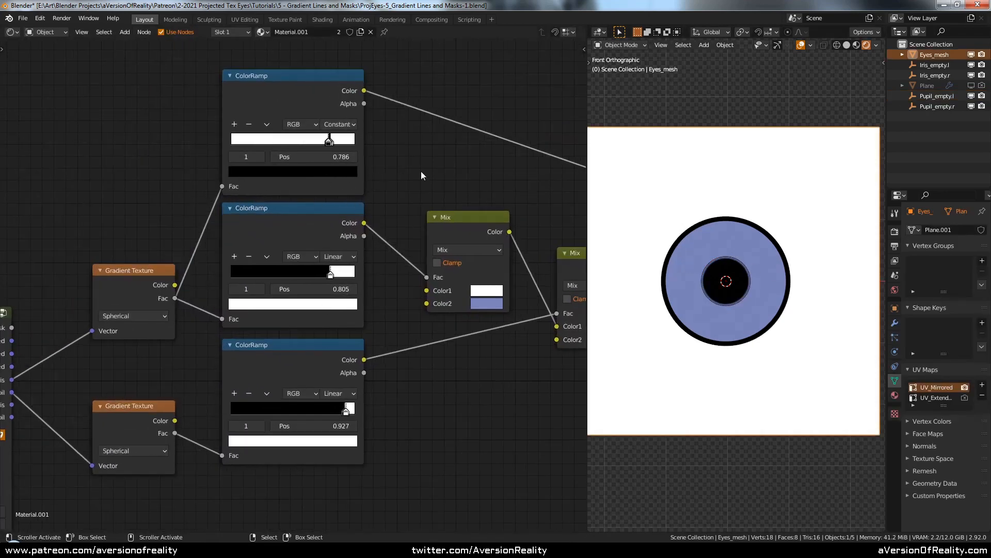
pyautogui.scroll(-2, 403, 170)
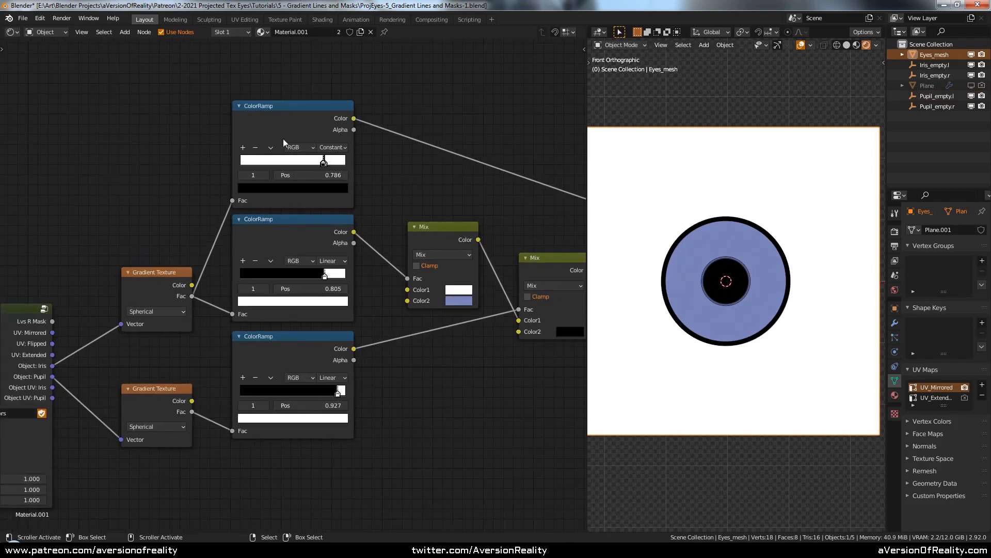
pyautogui.moveTo(400, 185); pyautogui.dragTo(360, 192, button='middle')
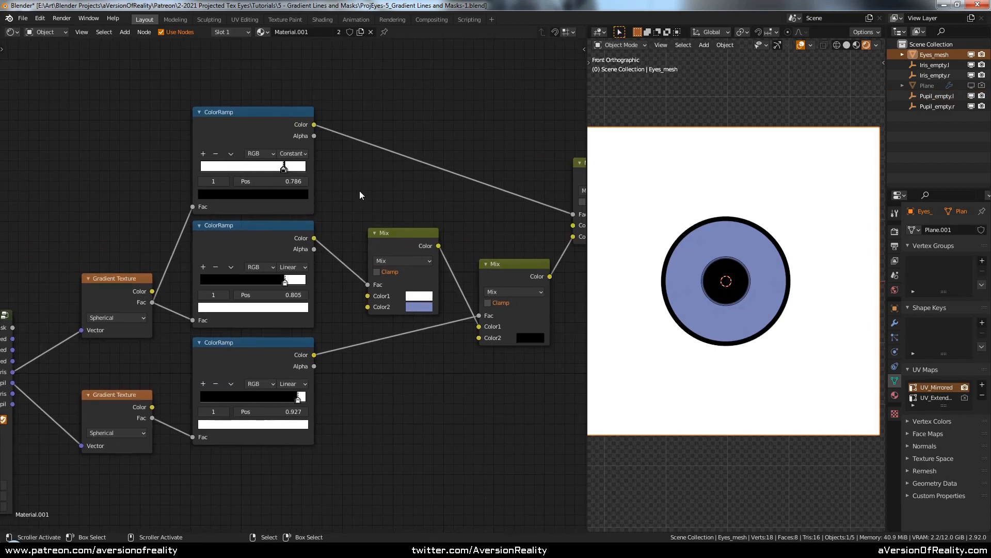
pyautogui.scroll(2, 367, 199)
pyautogui.moveTo(166, 195); pyautogui.dragTo(216, 213, button='middle')
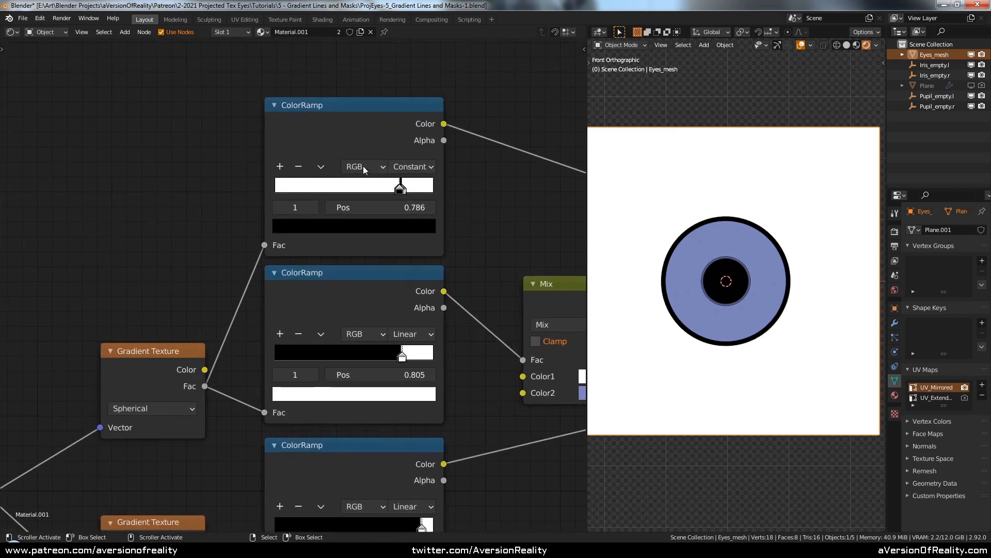
pyautogui.scroll(2, 366, 172)
pyautogui.scroll(-3, 427, 217)
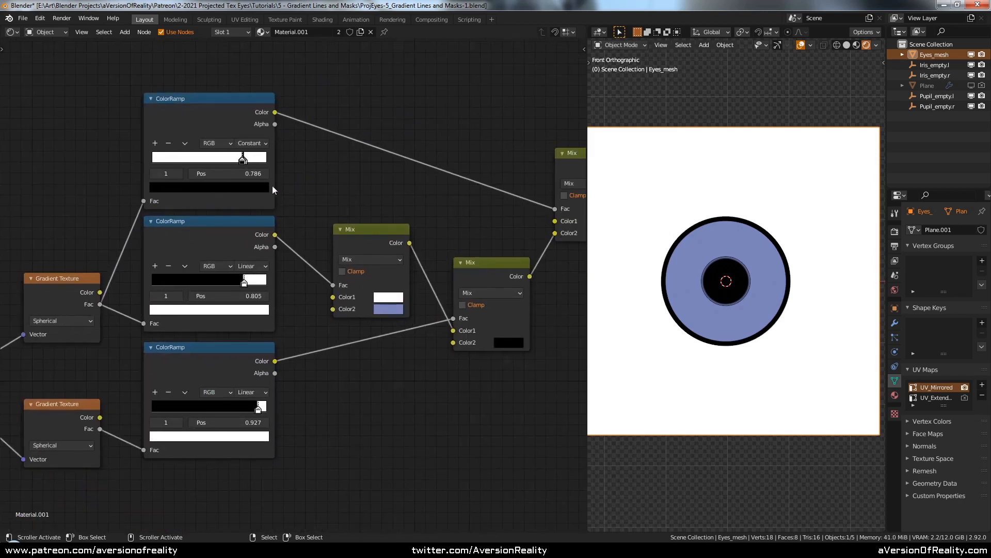
pyautogui.moveTo(272, 189); pyautogui.dragTo(306, 222, button='middle')
pyautogui.scroll(-1, 394, 215)
pyautogui.moveTo(412, 240); pyautogui.dragTo(322, 200, button='middle')
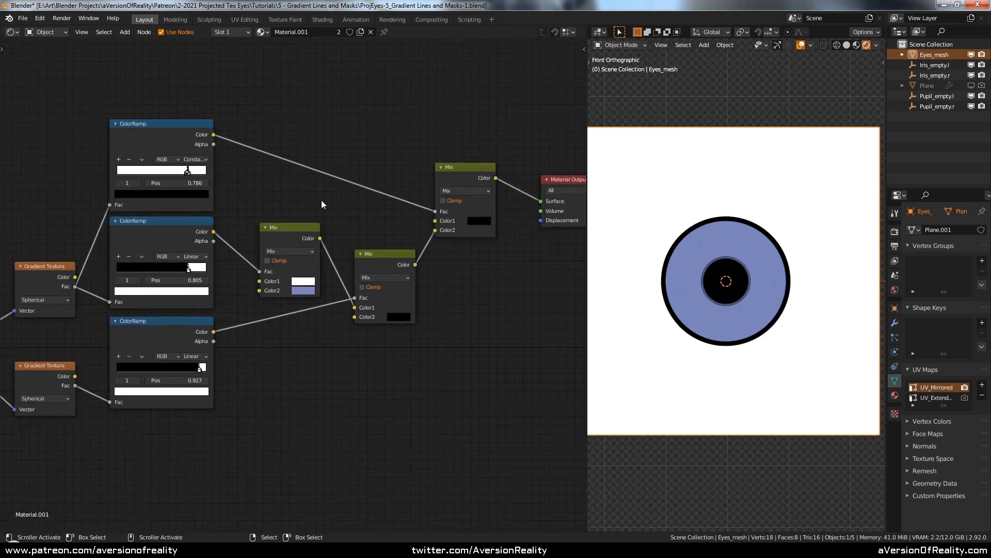
# Step: Move the ColorRamps, Mix nodes and Material Output together, farther away from the Gradient Textures, and deselect them
pyautogui.scroll(-1, 320, 200)
pyautogui.press('c')
pyautogui.moveTo(253, 255); pyautogui.dragTo(393, 266)
pyautogui.rightClick(393, 267)
pyautogui.press('g')
pyautogui.click(331, 231)
pyautogui.hotkey('alt', 'a')
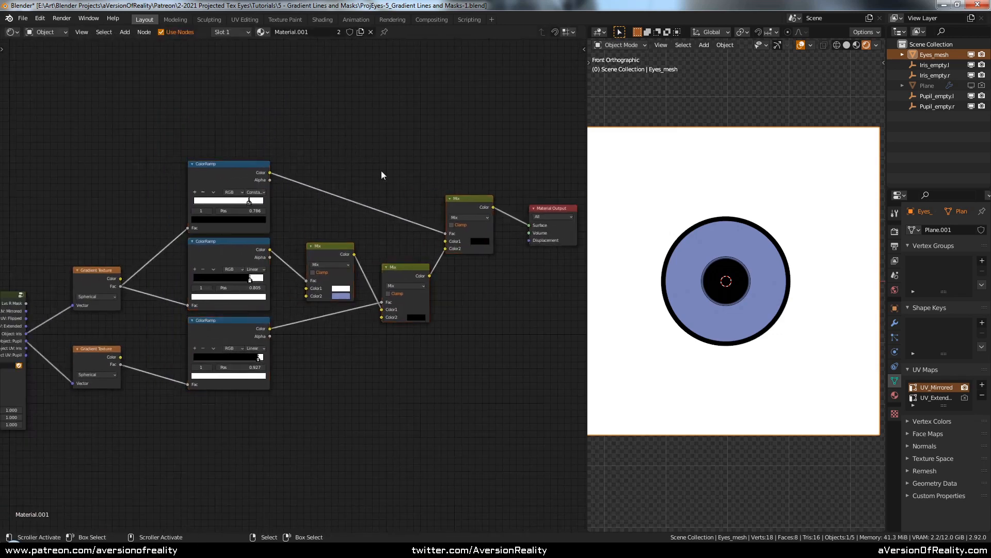
pyautogui.moveTo(381, 171); pyautogui.dragTo(327, 193, button='middle')
pyautogui.scroll(1, 326, 193)
pyautogui.scroll(1, 381, 215)
pyautogui.moveTo(275, 220); pyautogui.dragTo(405, 223, button='middle')
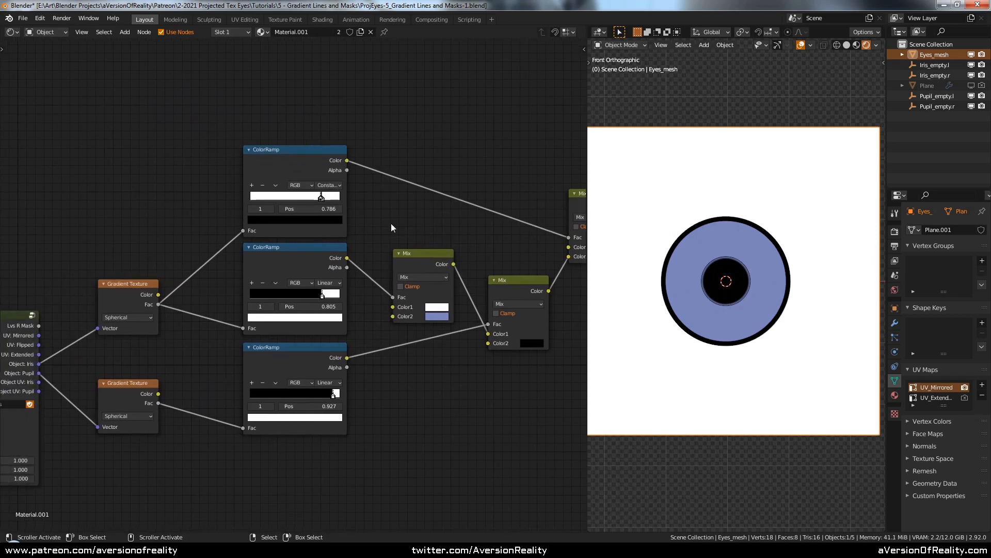
pyautogui.scroll(1, 391, 223)
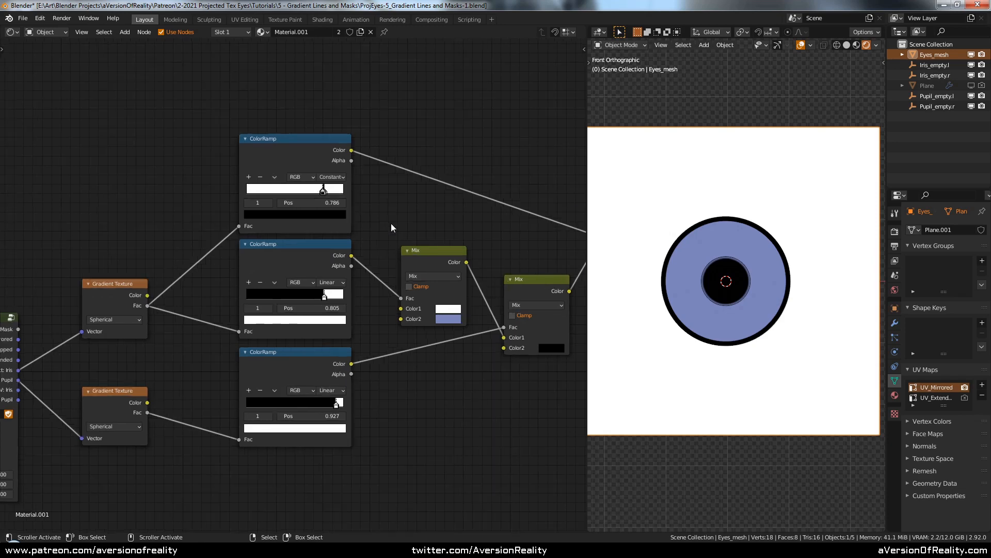
pyautogui.moveTo(442, 220)
pyautogui.mouseDown(button='middle')
pyautogui.moveTo(389, 212)
pyautogui.moveTo(427, 223)
pyautogui.mouseUp(button='middle')
pyautogui.scroll(-2, 389, 212)
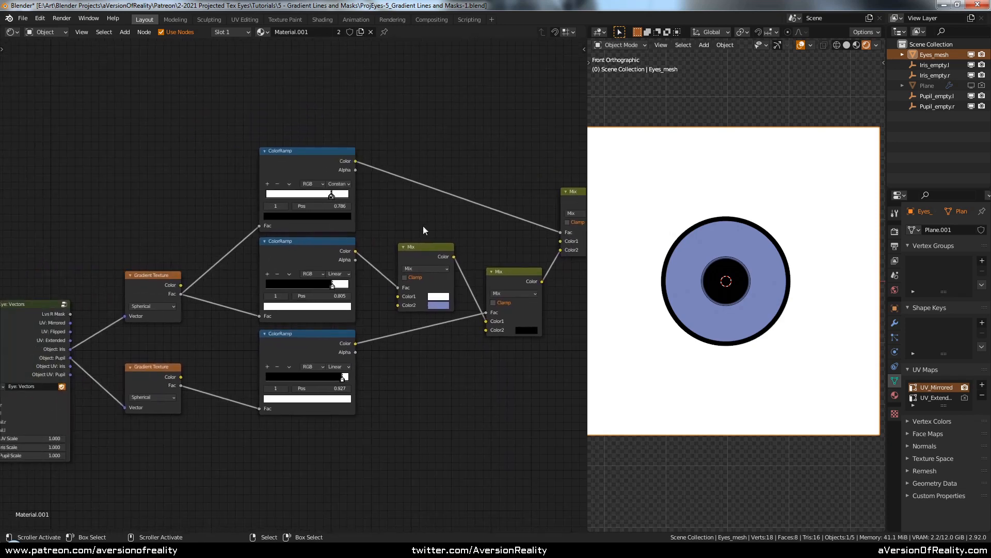
# Step: Move both Gradient Texture nodes together, closer to the ColorRamps and slightly upward, and deselect them
pyautogui.moveTo(190, 208); pyautogui.dragTo(250, 197, button='middle')
pyautogui.scroll(1, 208, 200)
pyautogui.scroll(1, 238, 201)
pyautogui.press('c')
pyautogui.click(198, 278)
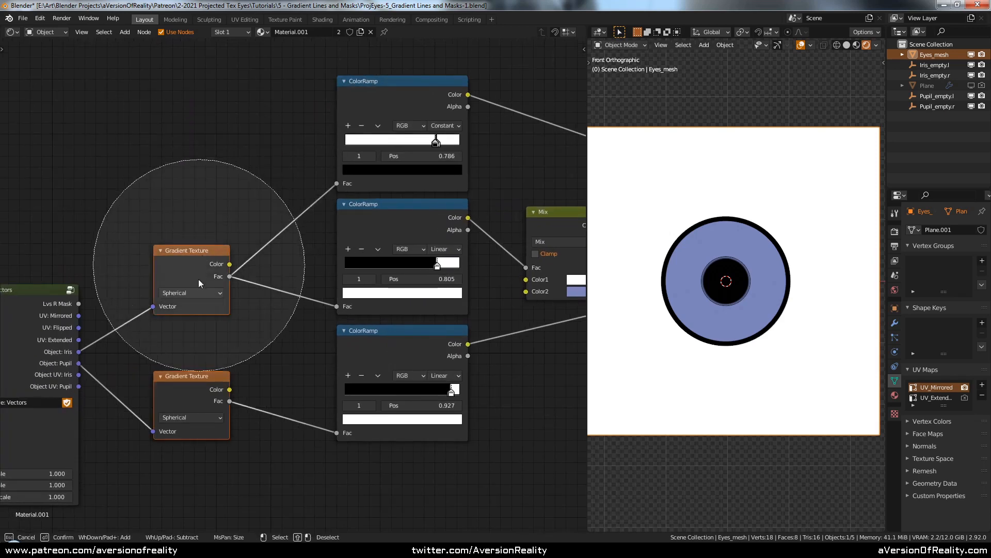
pyautogui.rightClick(198, 279)
pyautogui.press('g')
pyautogui.click(224, 202)
pyautogui.hotkey('alt', 'a')
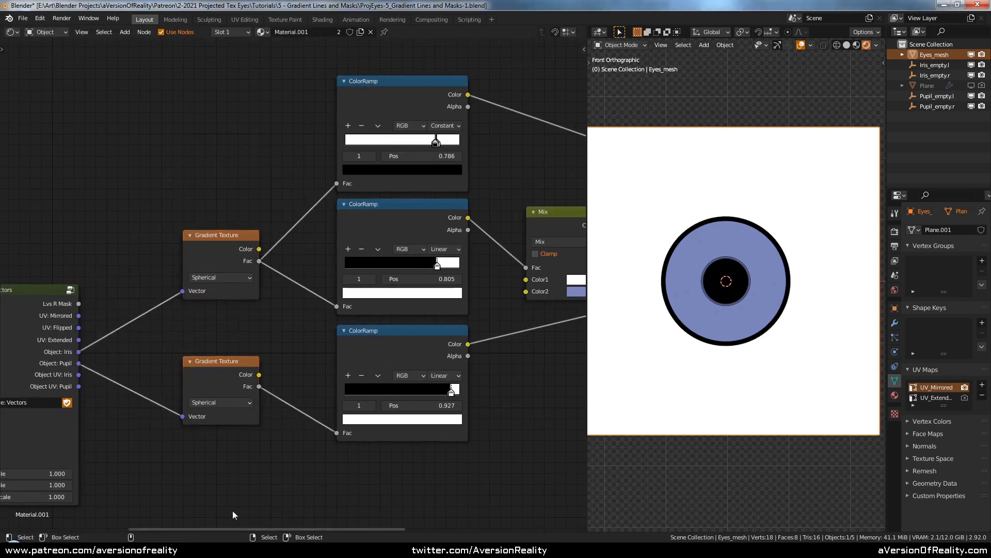
# Step: Switch to the projected_eye_tex-26.blend Blender window and space out the Eye: Mask from Gradient and Material Output nodes
pyautogui.click(259, 549)
pyautogui.scroll(1, 517, 421)
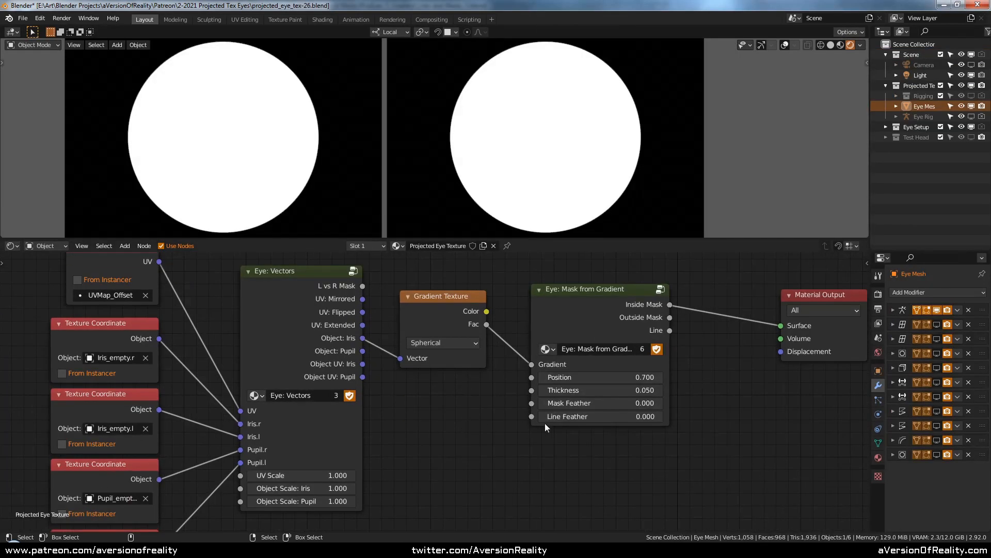
pyautogui.keyDown('ctrl'); pyautogui.scroll(-6, 527, 344); pyautogui.keyUp('ctrl')
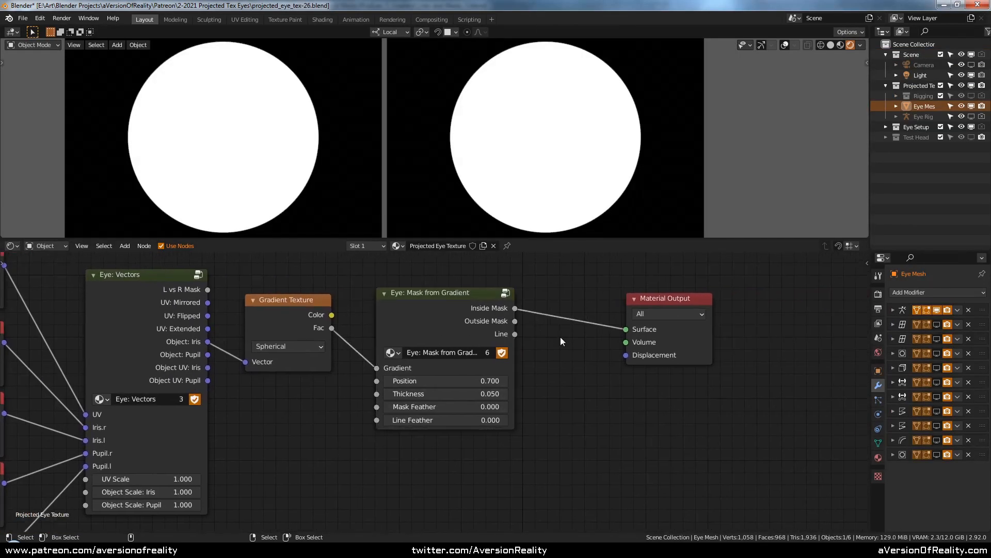
pyautogui.moveTo(658, 333); pyautogui.dragTo(692, 331)
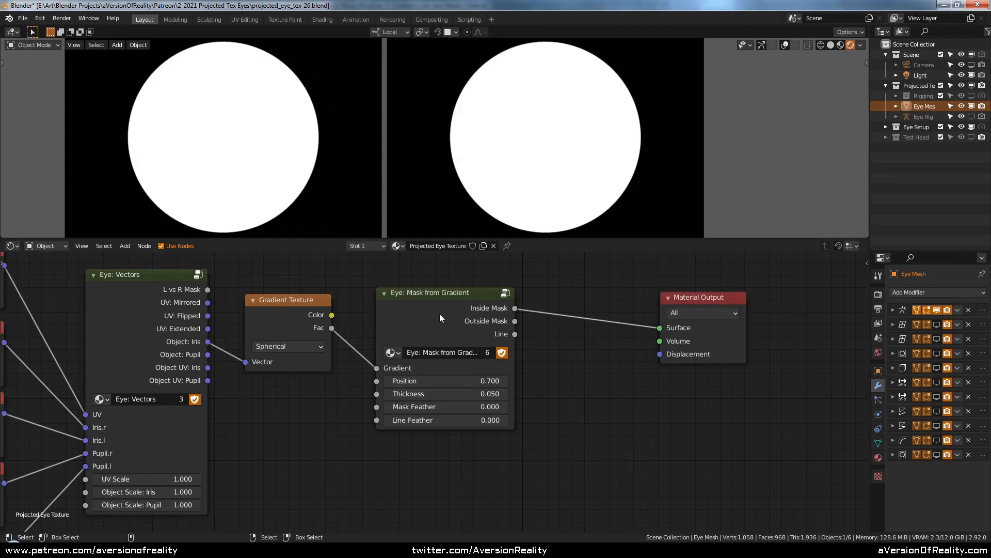
pyautogui.moveTo(439, 314); pyautogui.dragTo(451, 311)
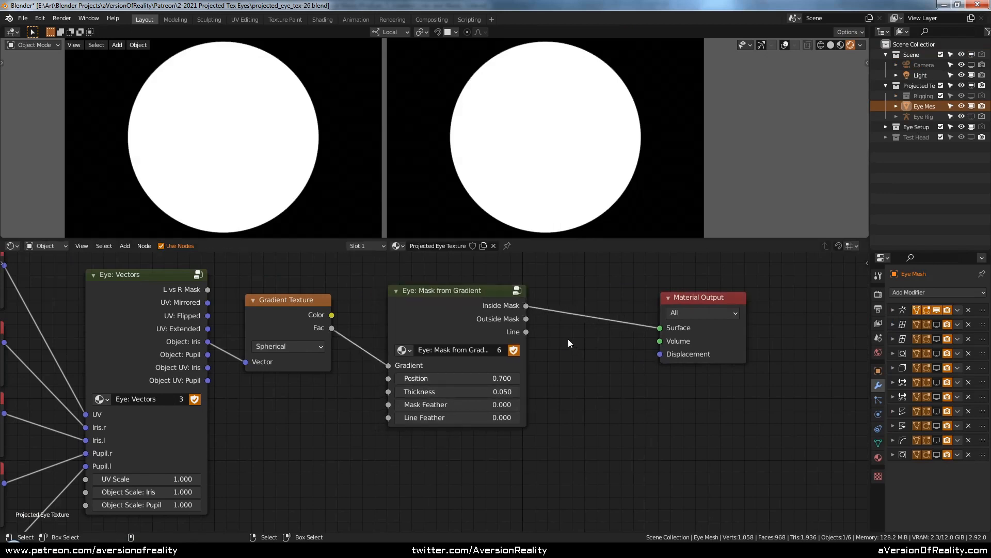
pyautogui.click(452, 328)
pyautogui.scroll(-1, 452, 327)
pyautogui.moveTo(585, 349); pyautogui.dragTo(517, 343, button='middle')
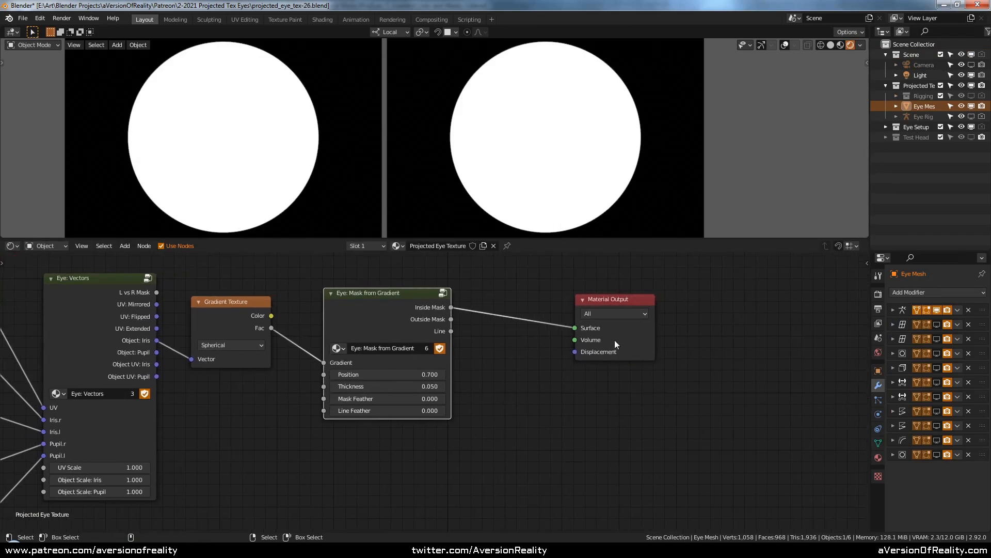
pyautogui.moveTo(614, 340); pyautogui.dragTo(684, 337)
pyautogui.moveTo(368, 315); pyautogui.dragTo(447, 314)
pyautogui.click(575, 365)
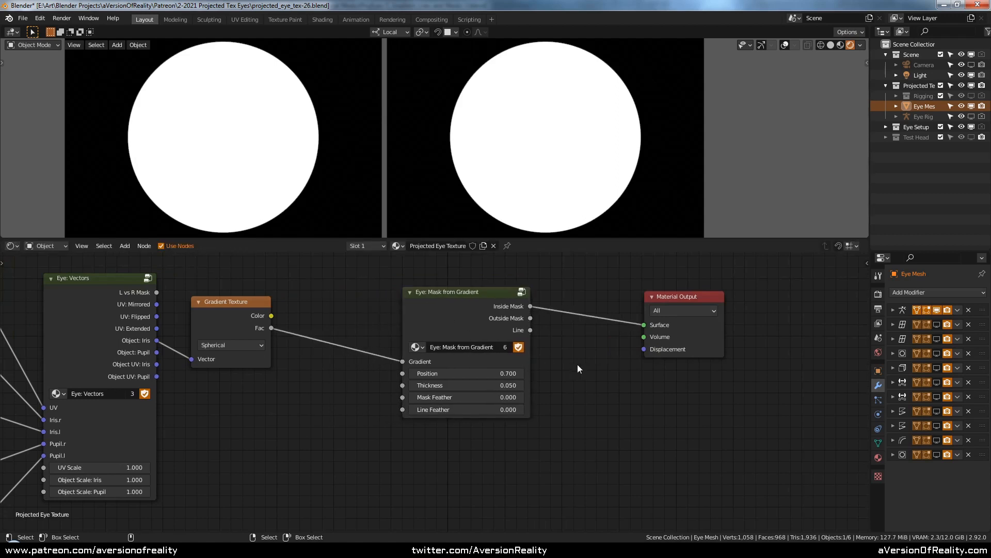
# Step: Try the Eye: Mask from Gradient Position at values from 0.600 up to 0.900, and bring it back to 0.700
pyautogui.click(488, 322)
pyautogui.scroll(2, 560, 348)
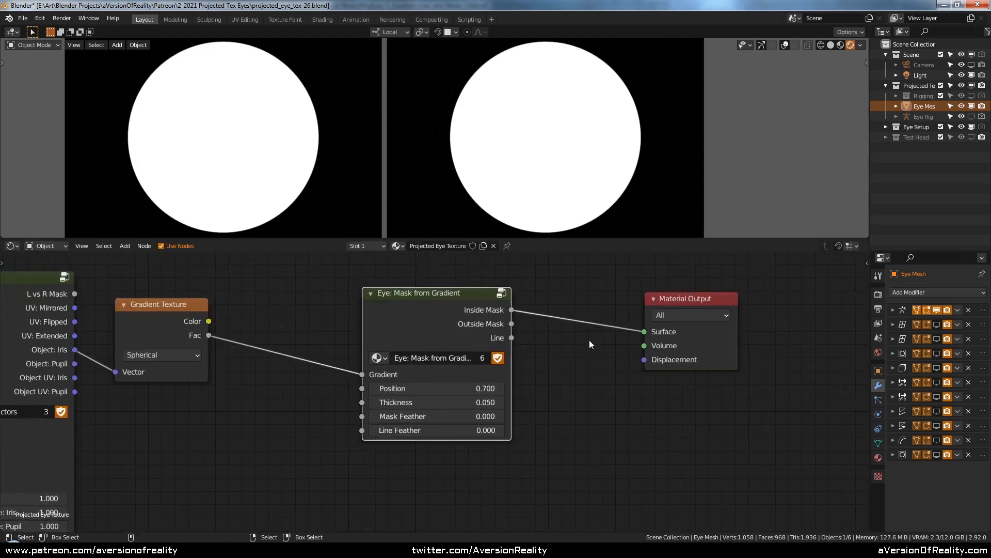
pyautogui.click(373, 388)
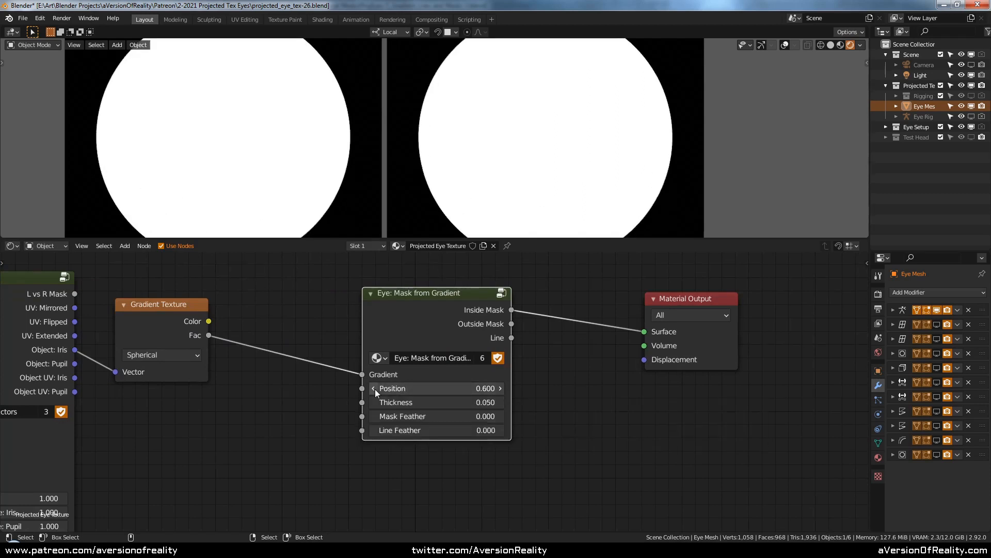
pyautogui.click(501, 388)
pyautogui.click(500, 388)
pyautogui.click(501, 388)
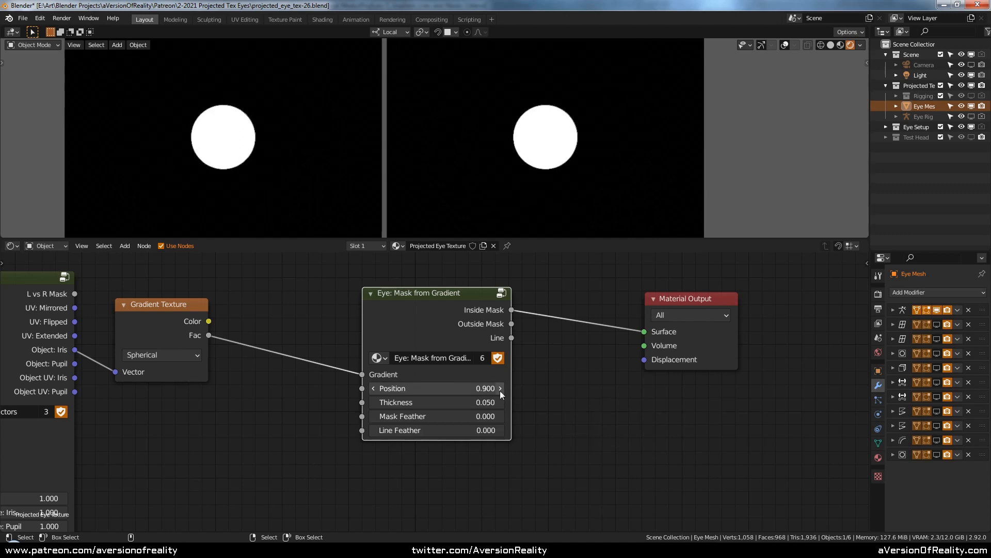
pyautogui.click(375, 388)
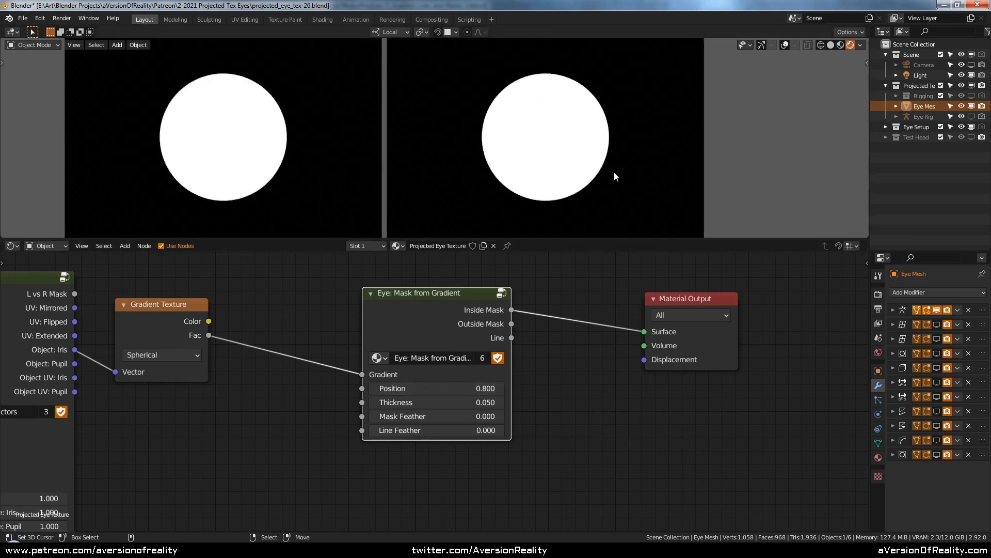
pyautogui.click(374, 389)
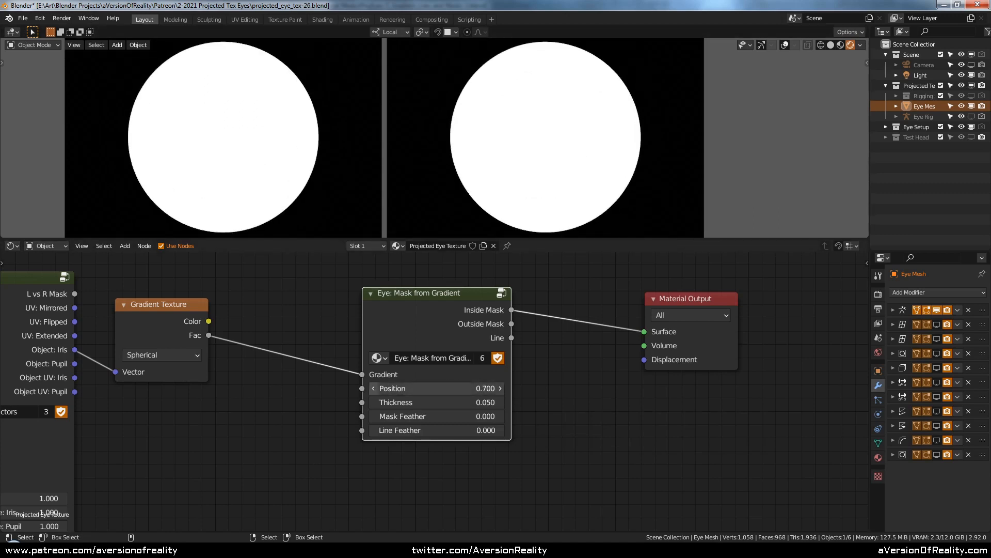
# Step: Lower the Position of the Eye: Mask from Gradient node stepwise to 0.000
pyautogui.click(374, 388)
pyautogui.click(374, 389)
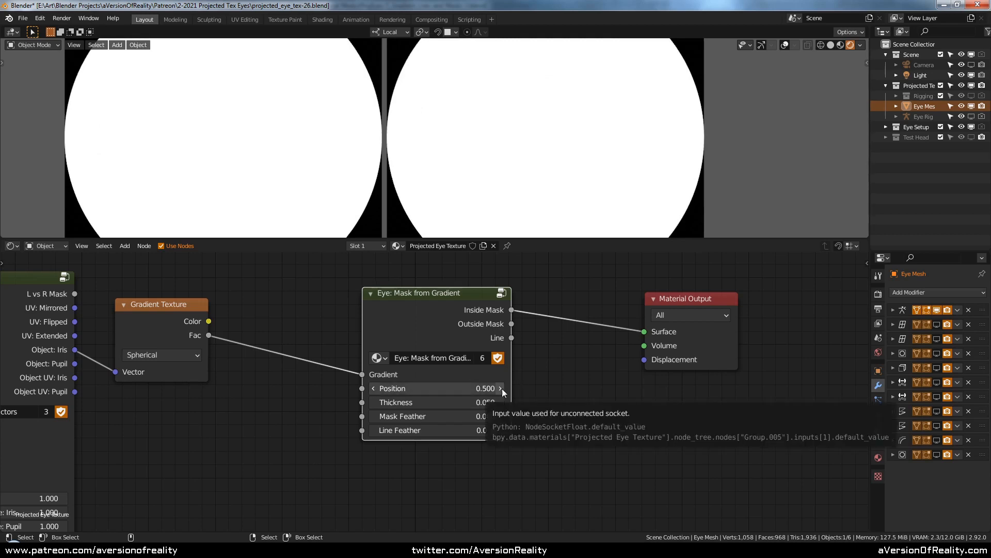
pyautogui.click(374, 389)
pyautogui.click(374, 389)
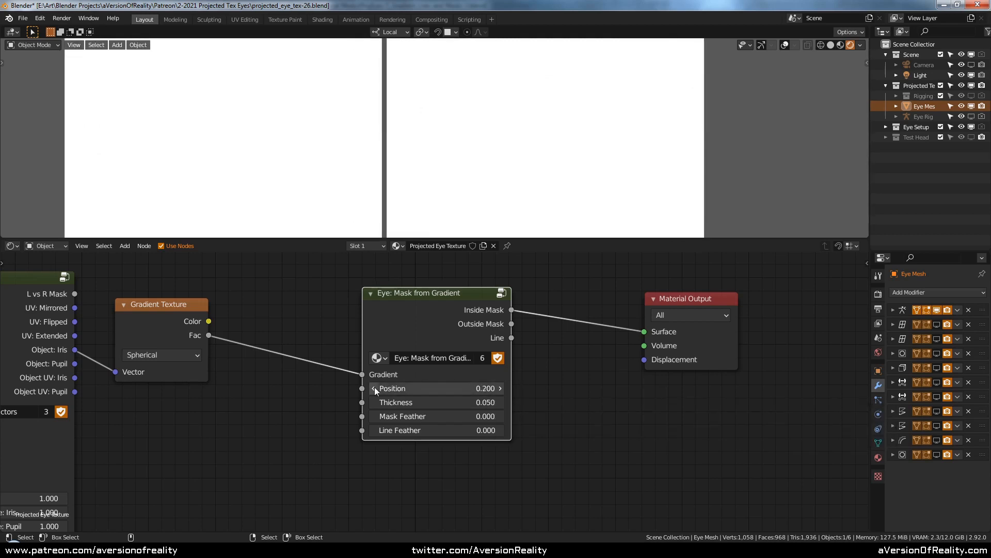
pyautogui.click(374, 389)
pyautogui.click(375, 389)
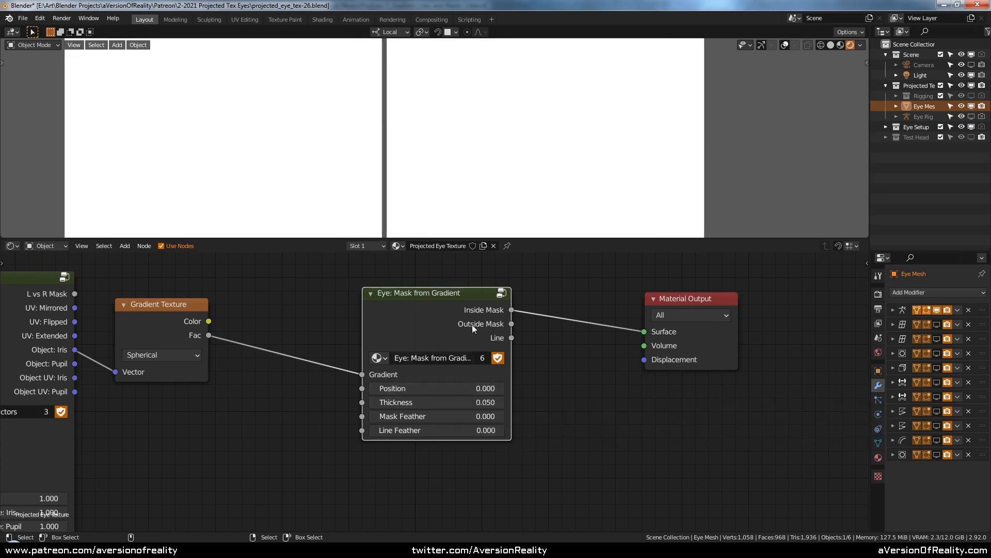
# Step: Raise the Position of the Eye: Mask from Gradient node stepwise to 1.000
pyautogui.click(500, 389)
pyautogui.click(500, 389)
pyautogui.click(500, 389)
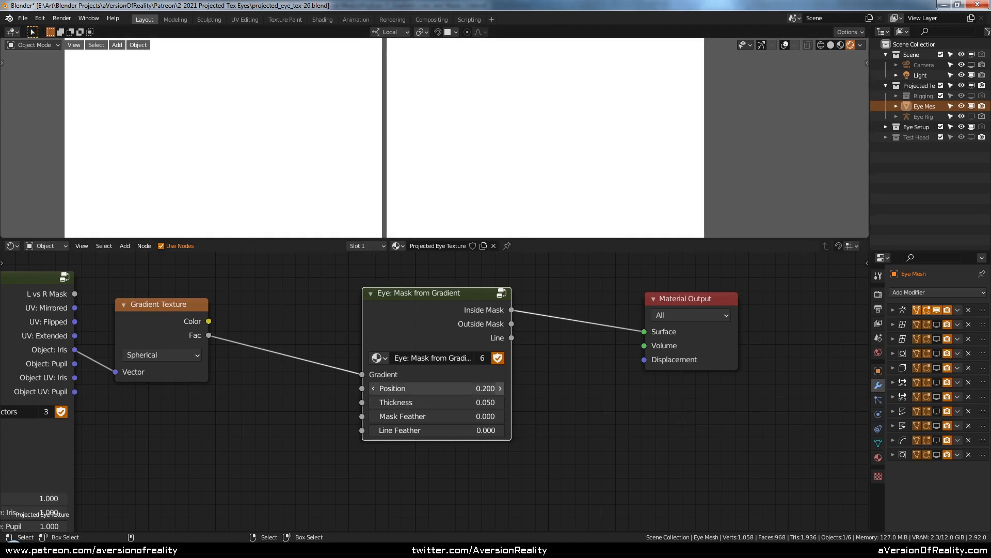
pyautogui.click(500, 388)
pyautogui.click(500, 389)
pyautogui.click(500, 389)
pyautogui.click(500, 388)
pyautogui.click(500, 388)
pyautogui.click(499, 388)
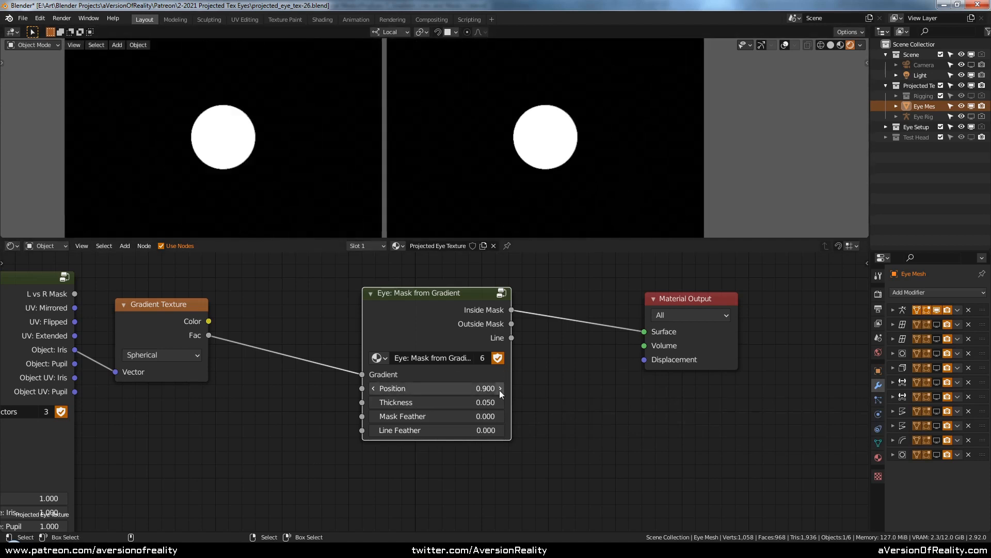
pyautogui.click(500, 388)
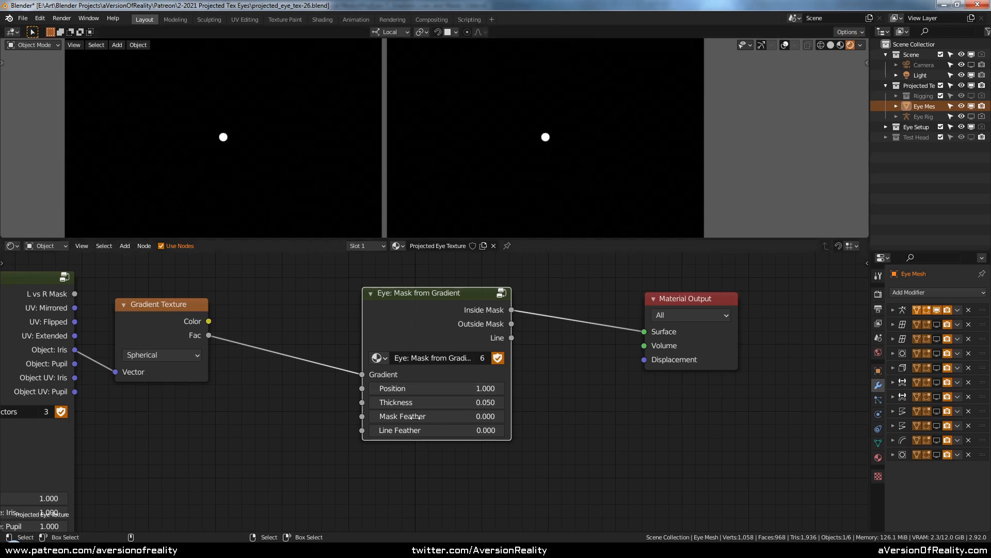
# Step: Try the Thickness of the Eye: Mask from Gradient node from 0.000 up to 0.200, and lower its Position to 0.700
pyautogui.click(376, 406)
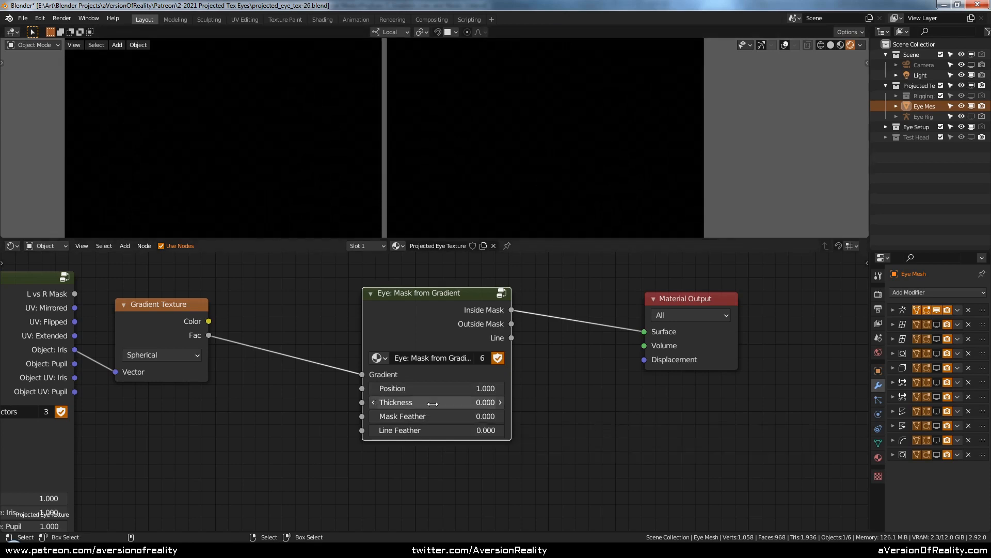
pyautogui.click(500, 402)
pyautogui.click(500, 402)
pyautogui.click(373, 388)
pyautogui.click(372, 388)
pyautogui.click(373, 388)
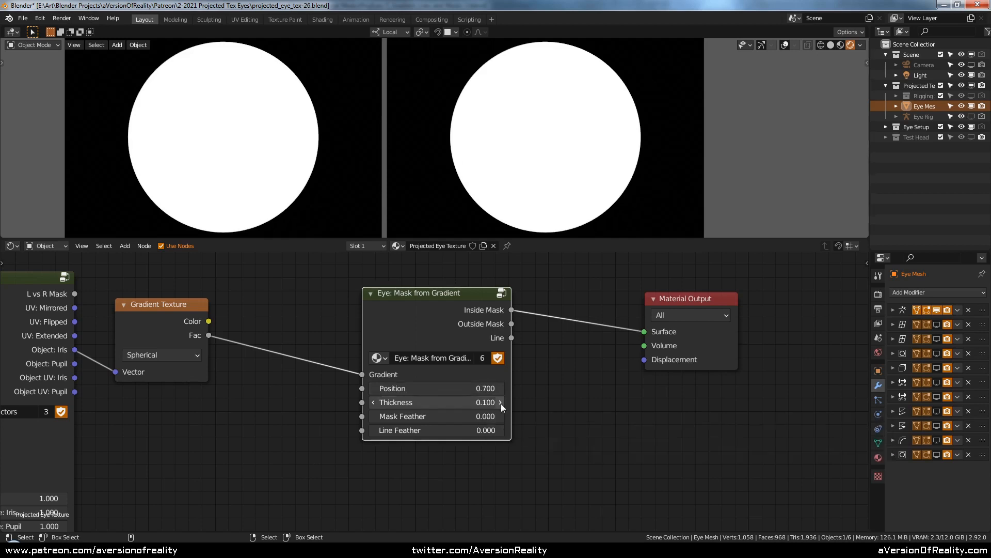
pyautogui.click(373, 402)
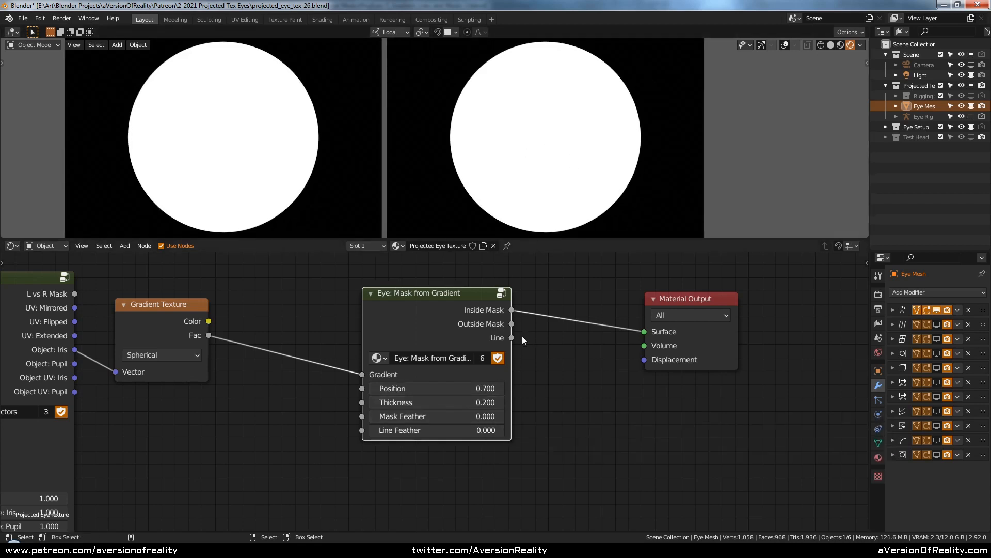
# Step: Connect the Line output to the Material Output Surface and reduce the Thickness to 0.010
pyautogui.moveTo(511, 338); pyautogui.dragTo(644, 332)
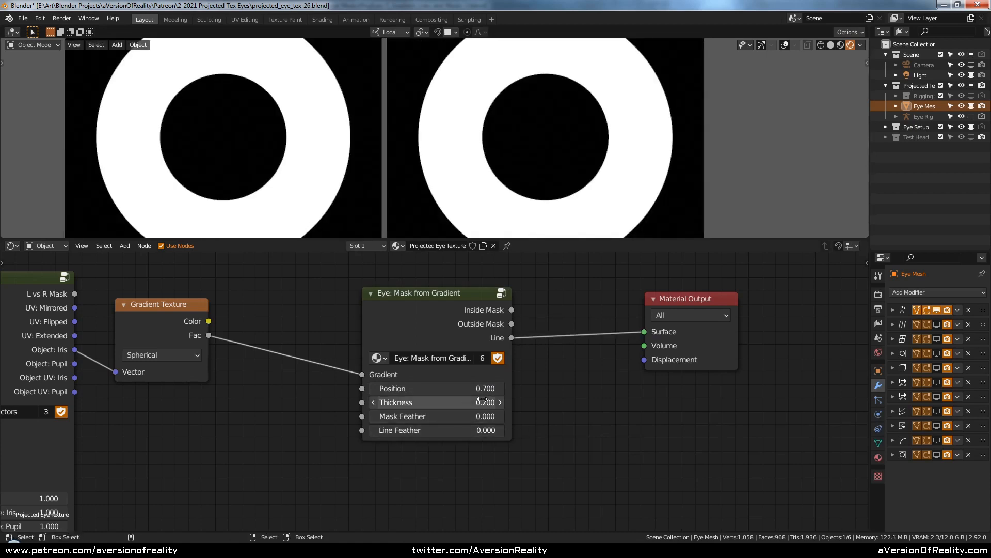
pyautogui.click(377, 403)
pyautogui.write('0.1')
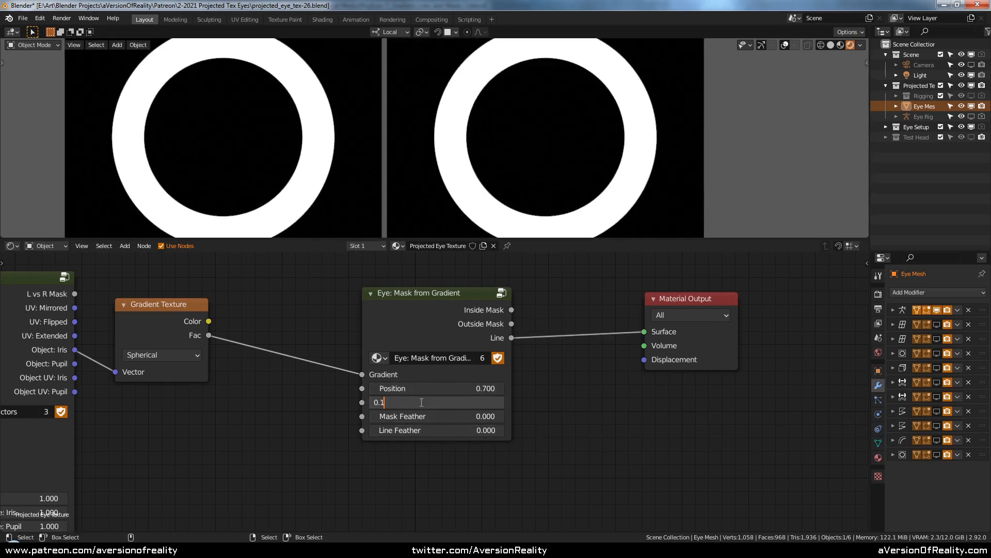
pyautogui.write('1')
pyautogui.press('Return')
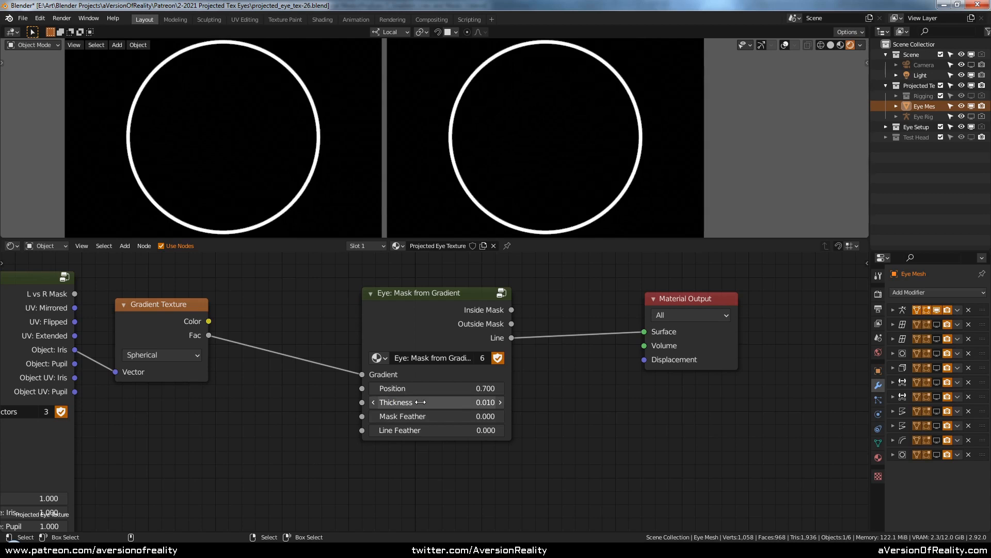
# Step: Feed the Surface input from Inside Mask and from Outside Mask in turn, and move the Material Output node farther from the group node
pyautogui.moveTo(511, 310); pyautogui.dragTo(644, 331)
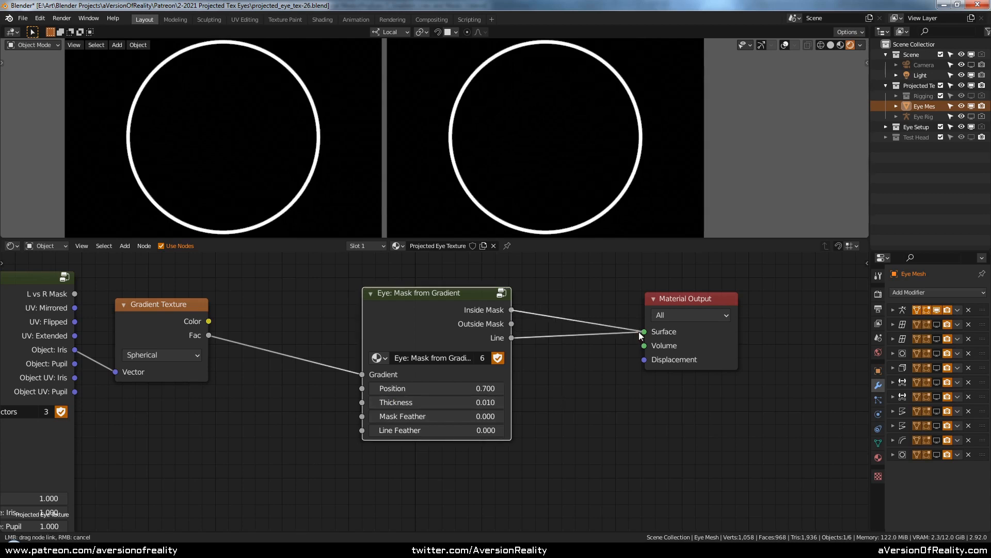
pyautogui.moveTo(511, 323); pyautogui.dragTo(656, 333)
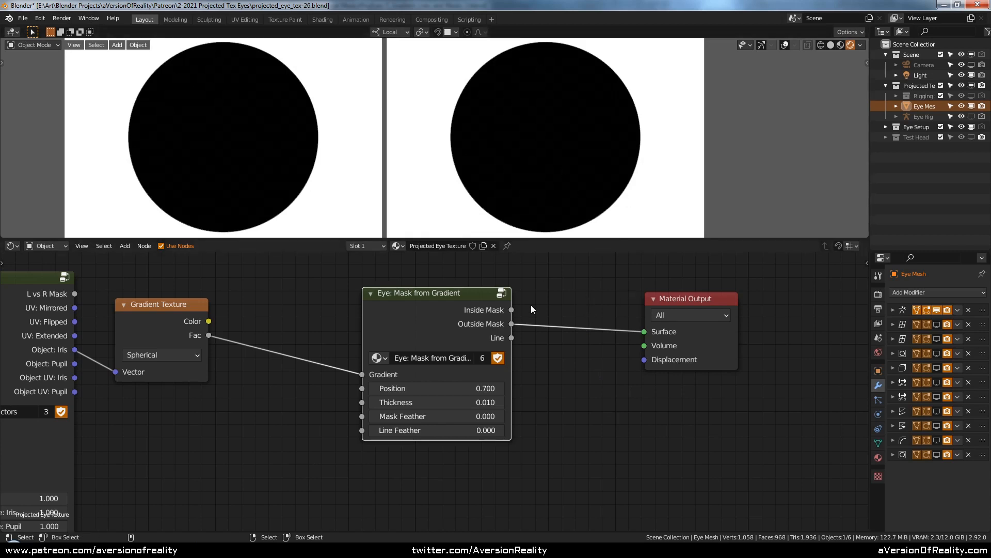
pyautogui.moveTo(530, 304); pyautogui.dragTo(508, 330, button='middle')
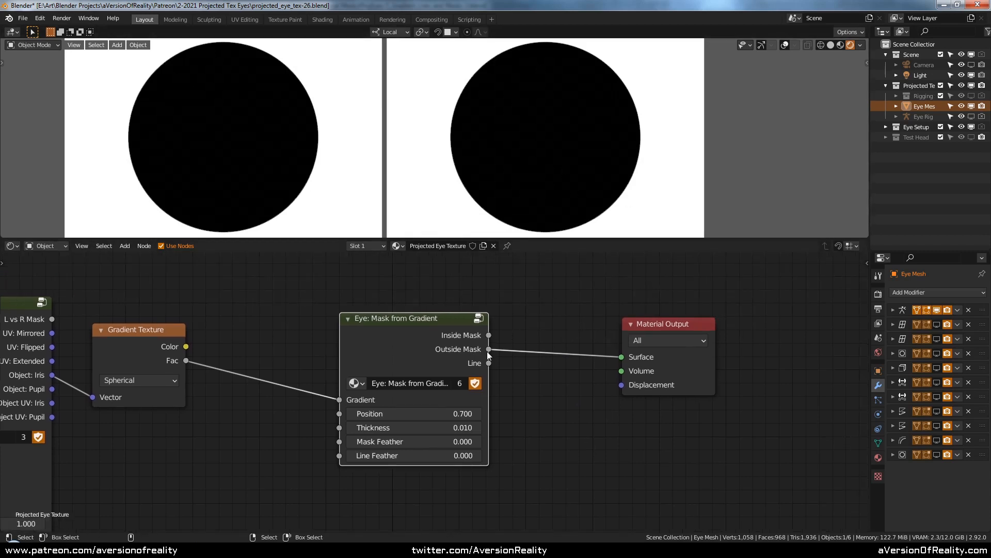
pyautogui.moveTo(666, 323); pyautogui.dragTo(742, 318)
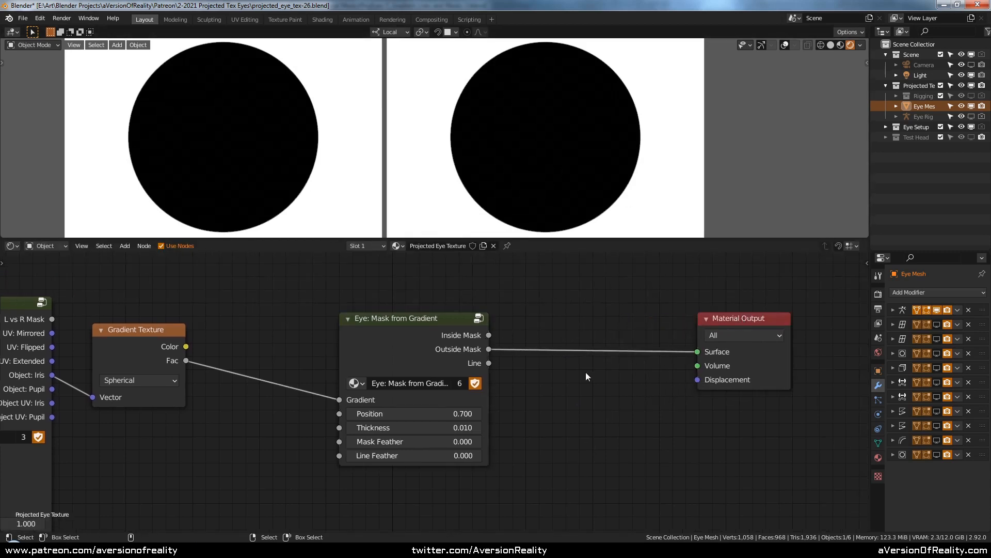
# Step: Reconnect the Line output to the Material Output Surface and raise the Line Feather to 1.000
pyautogui.moveTo(490, 364); pyautogui.dragTo(698, 353)
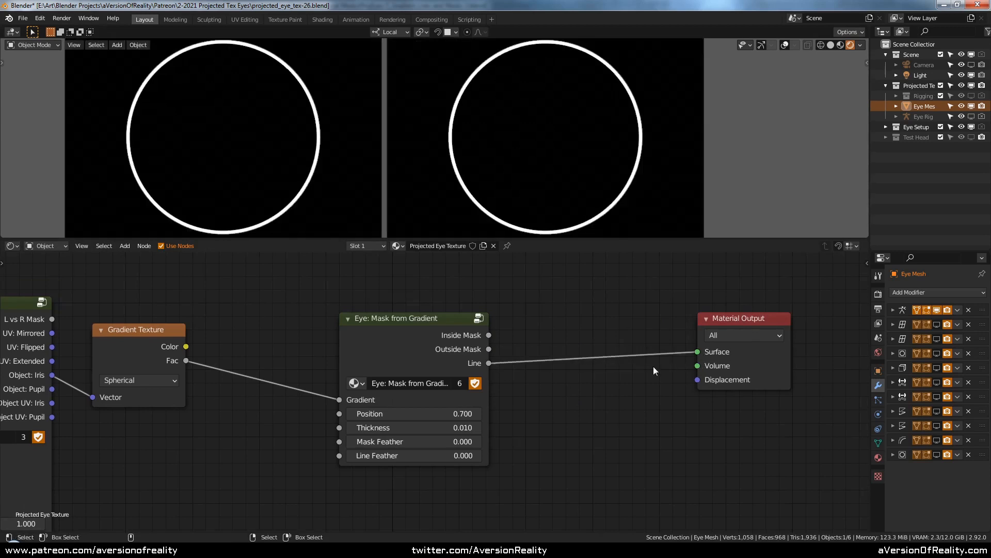
pyautogui.scroll(1, 620, 377)
pyautogui.scroll(4, 574, 191)
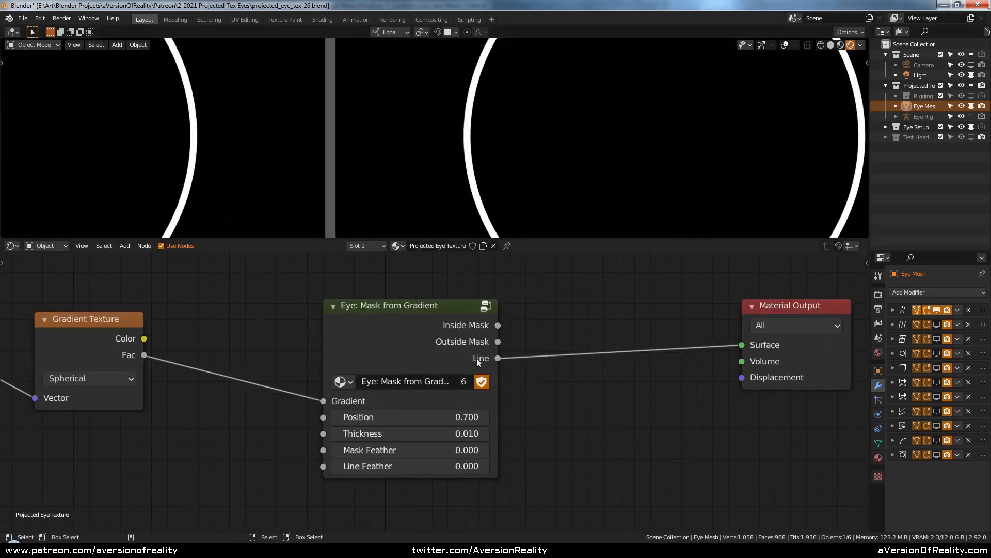
pyautogui.moveTo(391, 465); pyautogui.dragTo(444, 465)
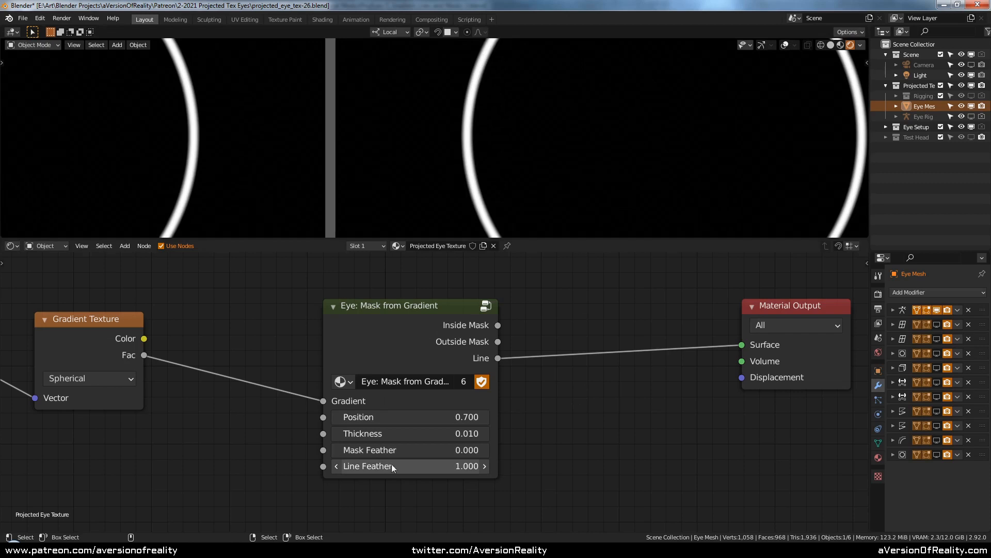
# Step: Set the Thickness of the Eye: Mask from Gradient node to 0.050 and its Line Feather to 0.900
pyautogui.click(430, 432)
pyautogui.click(430, 433)
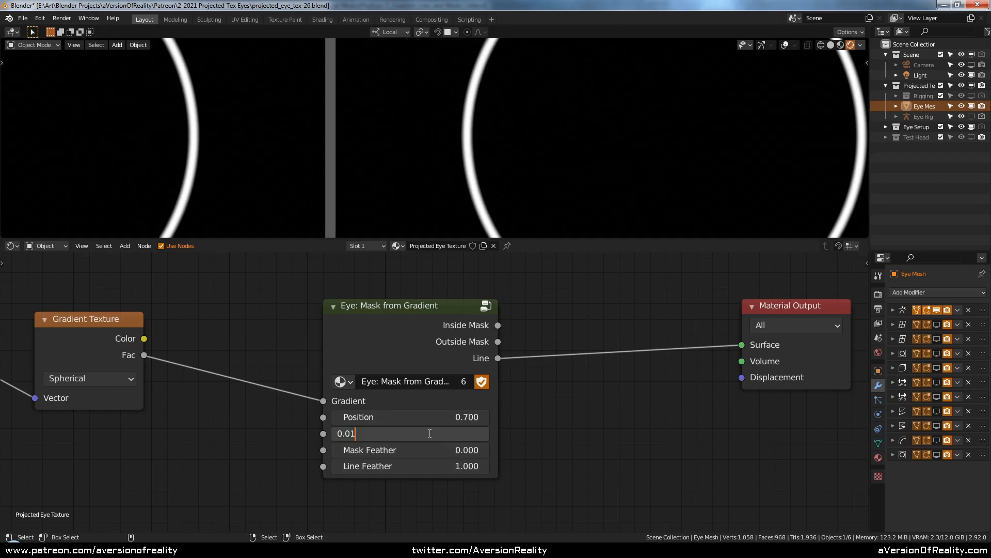
pyautogui.write('5')
pyautogui.press('Return')
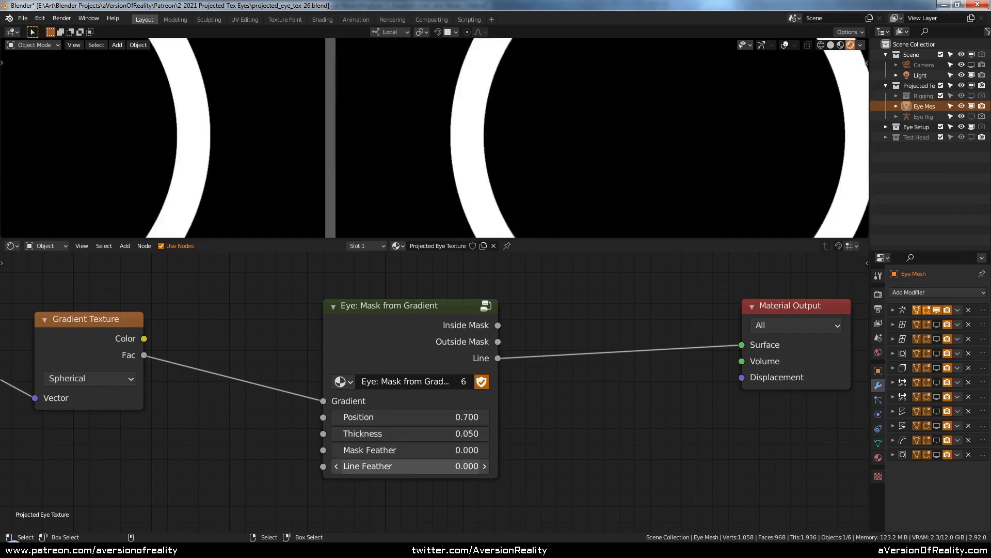
pyautogui.moveTo(430, 466)
pyautogui.mouseDown()
pyautogui.moveTo(383, 466)
pyautogui.moveTo(425, 465)
pyautogui.mouseUp()
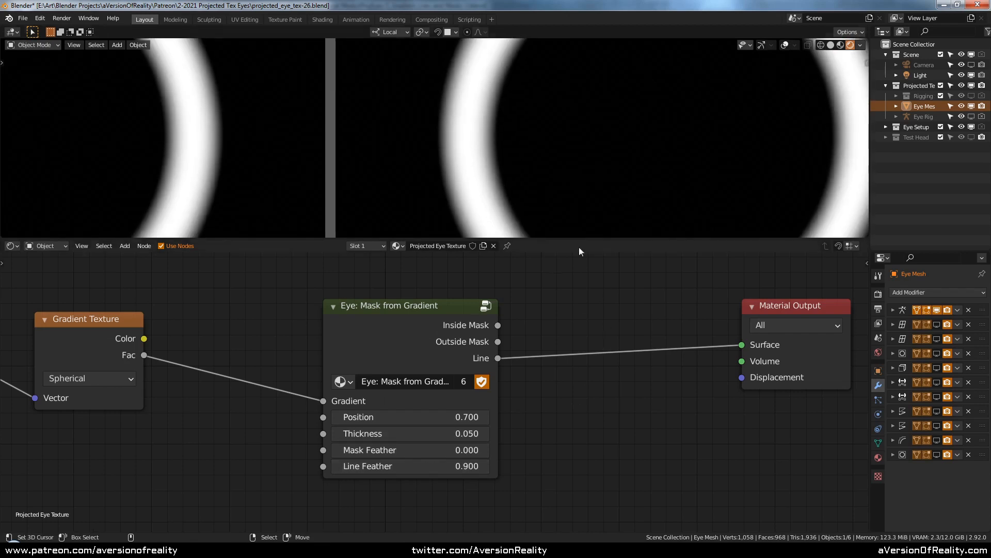
# Step: Reset the Line Feather to 0.000, connect Inside Mask to the Material Output Surface, and set the Mask Feather to 0.200
pyautogui.scroll(-3, 624, 160)
pyautogui.keyDown('shift'); pyautogui.moveTo(656, 178); pyautogui.dragTo(621, 174, button='middle'); pyautogui.keyUp('shift')
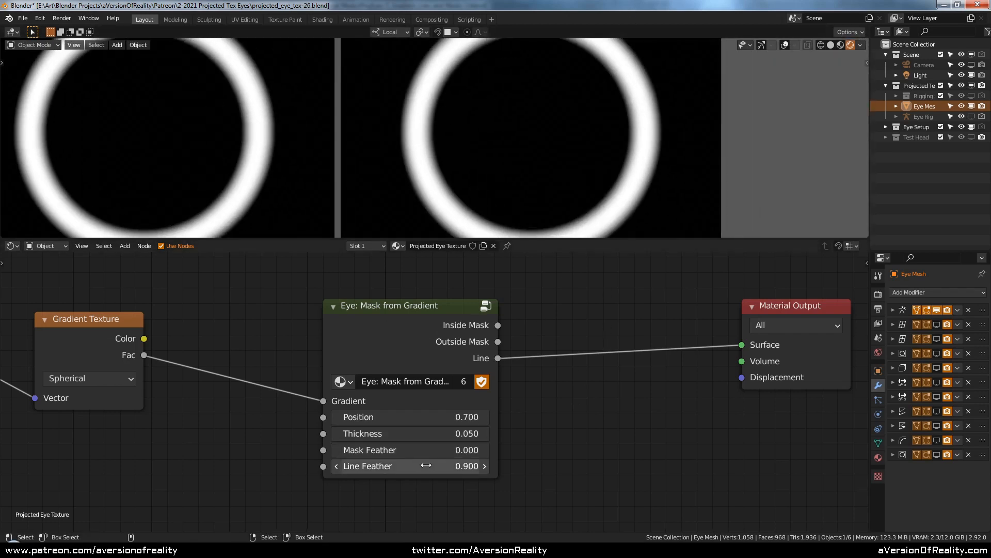
pyautogui.moveTo(426, 465); pyautogui.dragTo(383, 465)
pyautogui.moveTo(498, 324); pyautogui.dragTo(742, 345)
pyautogui.moveTo(392, 450)
pyautogui.mouseDown()
pyautogui.moveTo(437, 450)
pyautogui.moveTo(403, 450)
pyautogui.mouseUp()
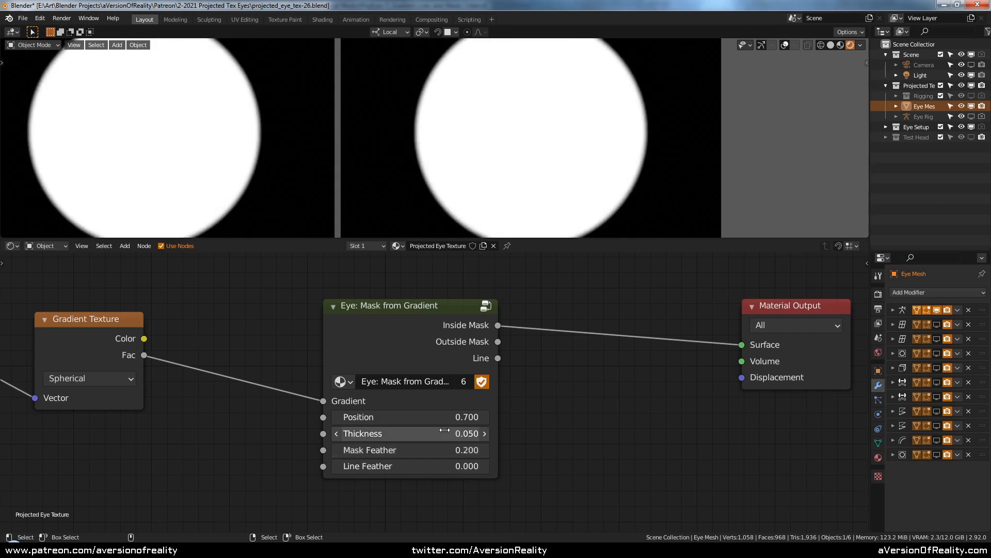
# Step: Switch to the ProjEyes-5_Gradient Lines and Masks-1.blend Blender window and add a Map Range node below the ColorRamp
pyautogui.scroll(-3, 596, 400)
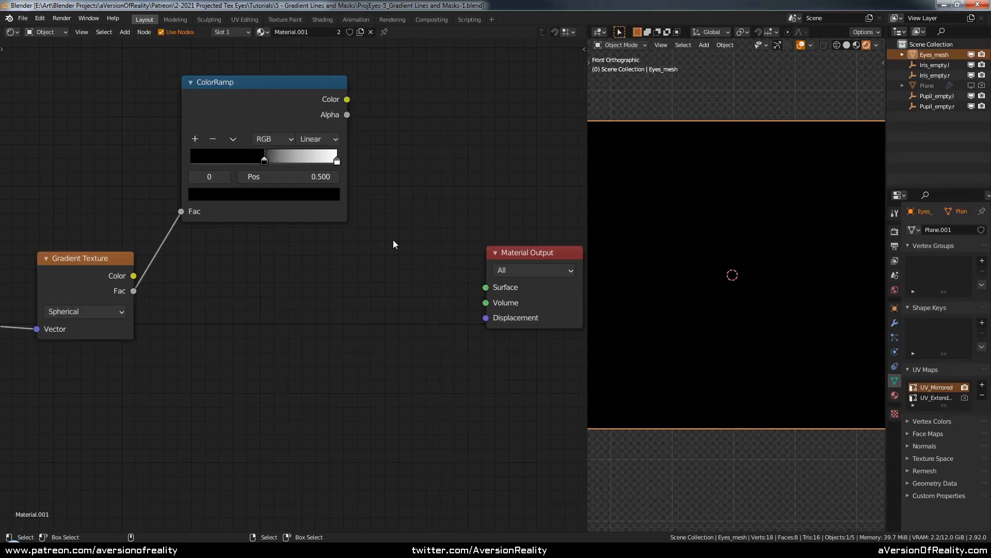
pyautogui.scroll(-1, 392, 240)
pyautogui.moveTo(392, 240); pyautogui.dragTo(419, 243, button='middle')
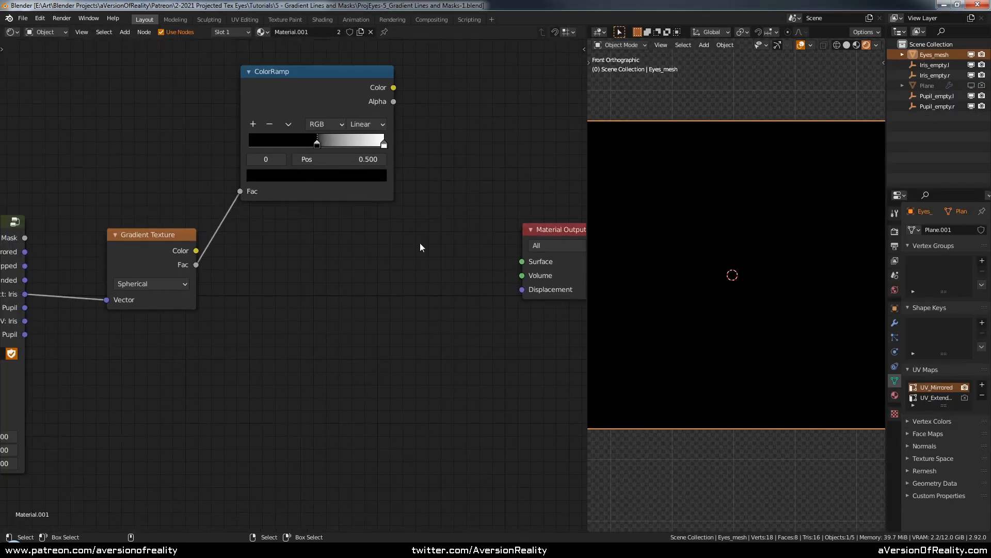
pyautogui.scroll(-1, 419, 243)
pyautogui.scroll(1, 339, 272)
pyautogui.hotkey('shift', 'a')
pyautogui.moveTo(341, 269)
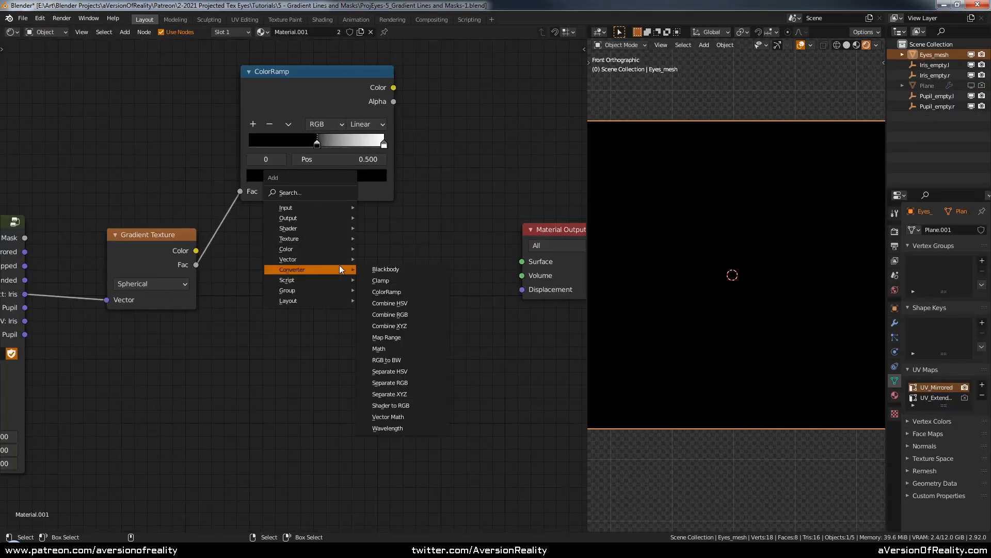
pyautogui.click(386, 337)
pyautogui.click(290, 231)
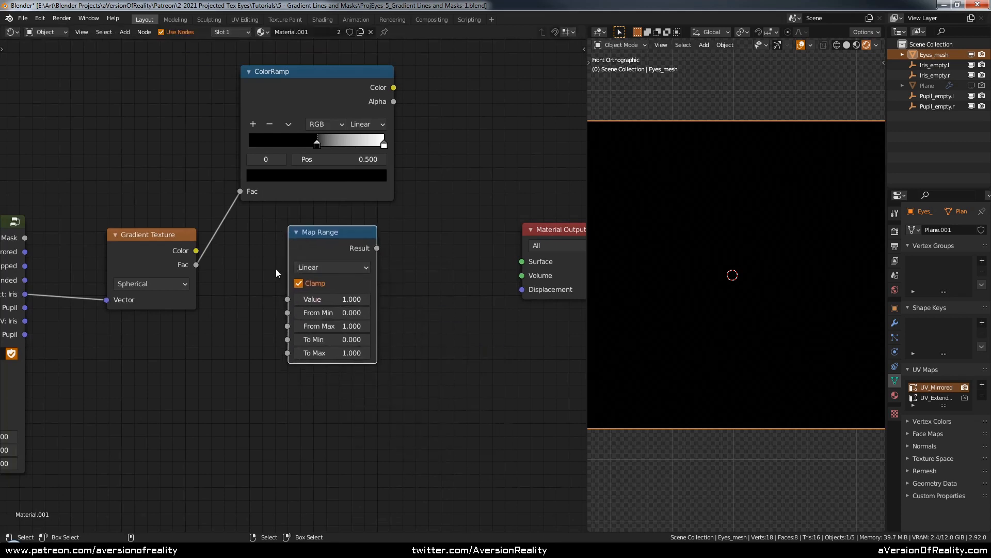
# Step: Move the Material Output closer, and link the Gradient Texture Fac to the Map Range Value and the Map Range Result to the Surface
pyautogui.moveTo(537, 232); pyautogui.dragTo(491, 208)
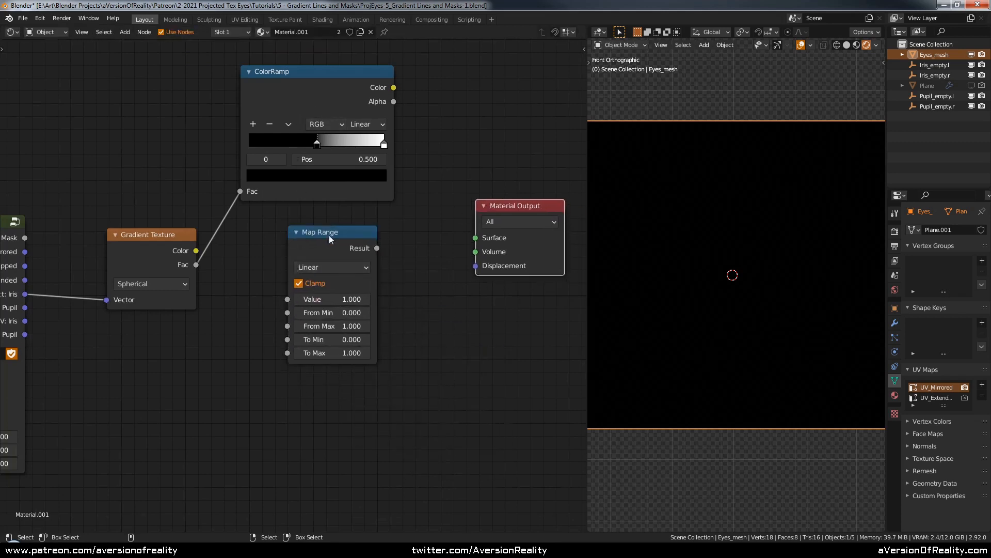
pyautogui.moveTo(196, 265); pyautogui.dragTo(287, 299)
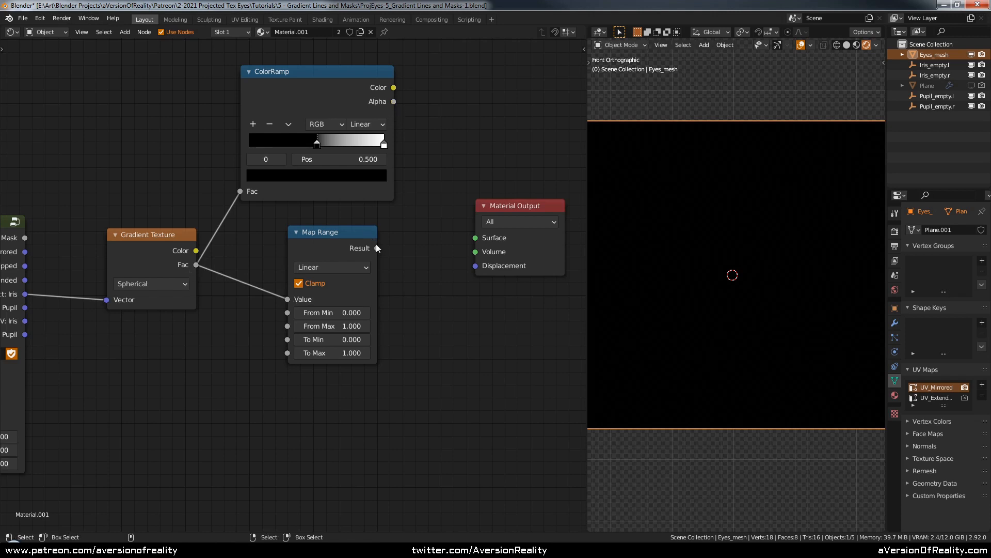
pyautogui.moveTo(377, 248); pyautogui.dragTo(475, 237)
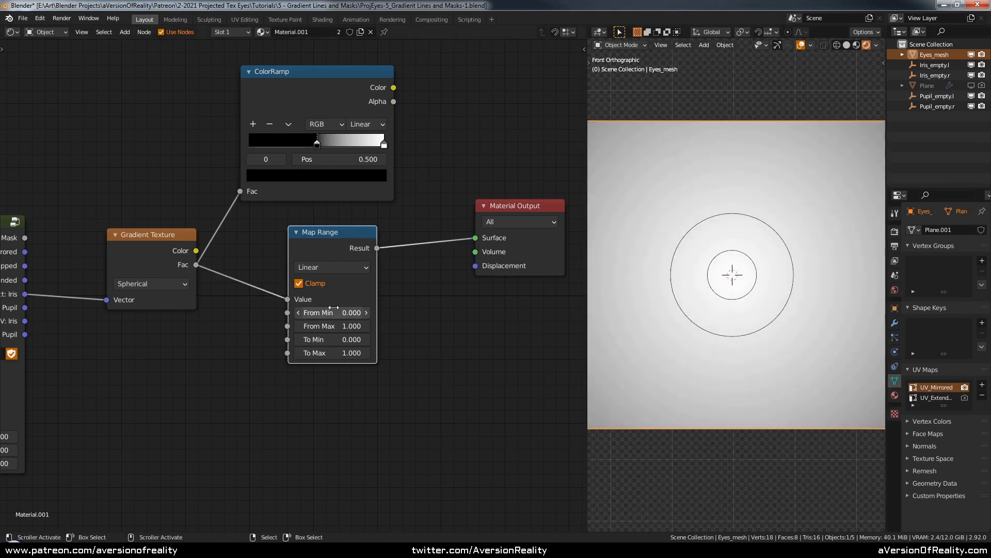
# Step: Adjust the Map Range node's From Min to 0.500 and its From Max to 0.800
pyautogui.click(369, 313)
pyautogui.click(369, 313)
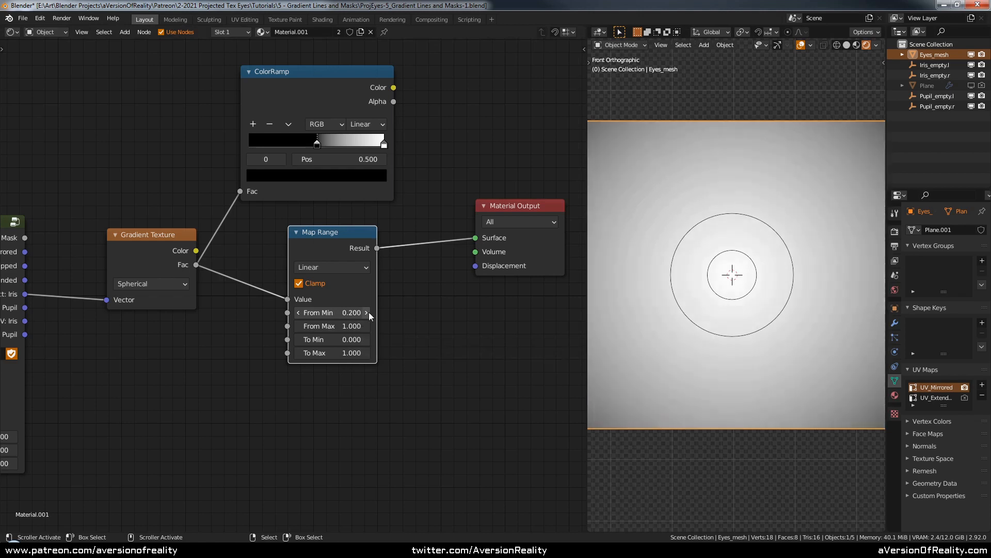
pyautogui.click(368, 313)
pyautogui.click(368, 313)
pyautogui.click(369, 313)
pyautogui.click(368, 313)
pyautogui.click(298, 329)
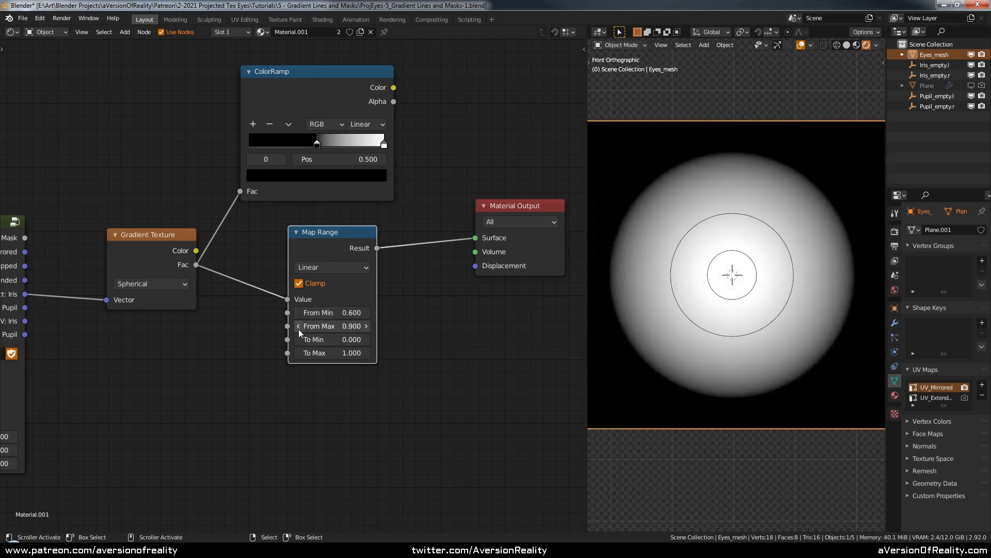
pyautogui.click(298, 329)
pyautogui.click(298, 328)
pyautogui.click(368, 326)
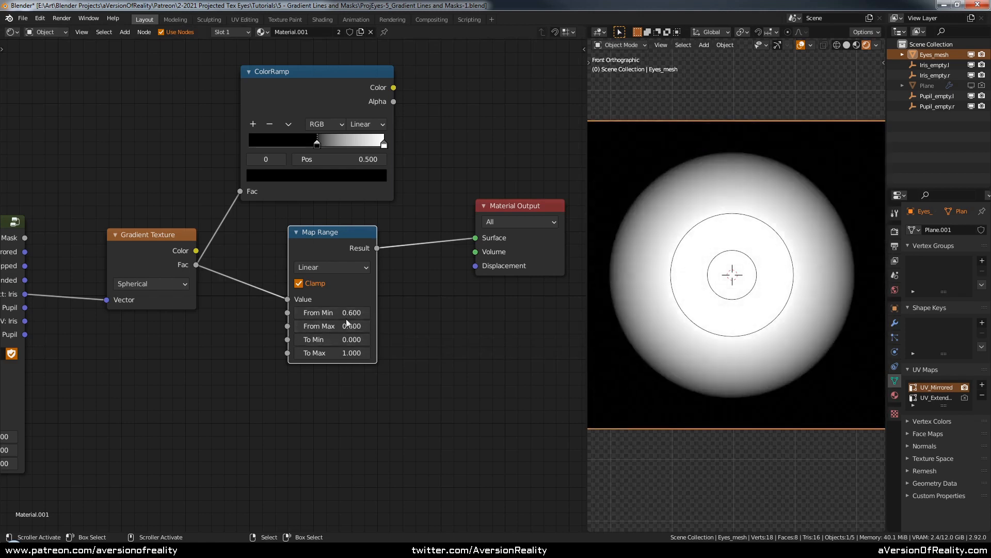
pyautogui.click(298, 313)
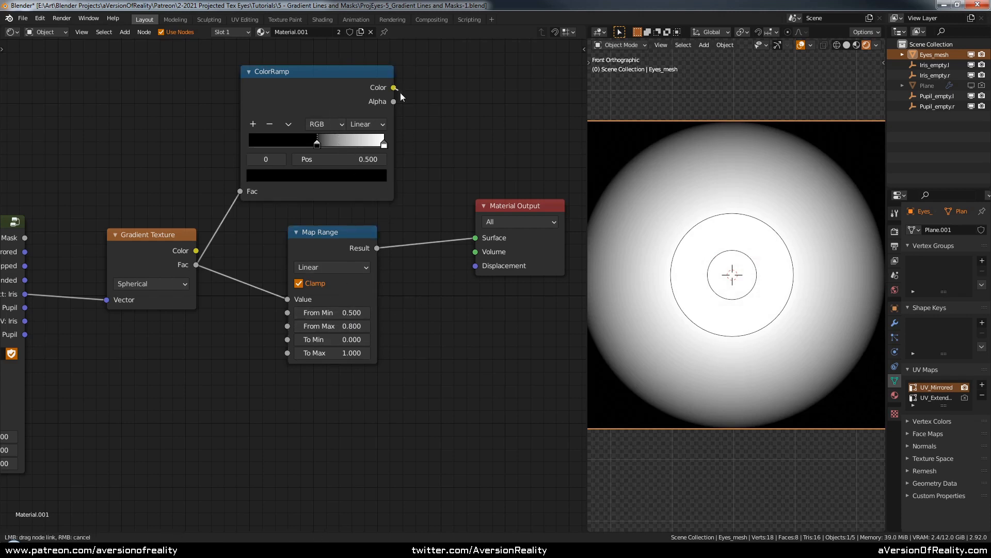
# Step: Link the ColorRamp Color to the Material Output Surface and set the ramp's white stop position to 0.800
pyautogui.moveTo(395, 88); pyautogui.dragTo(479, 241)
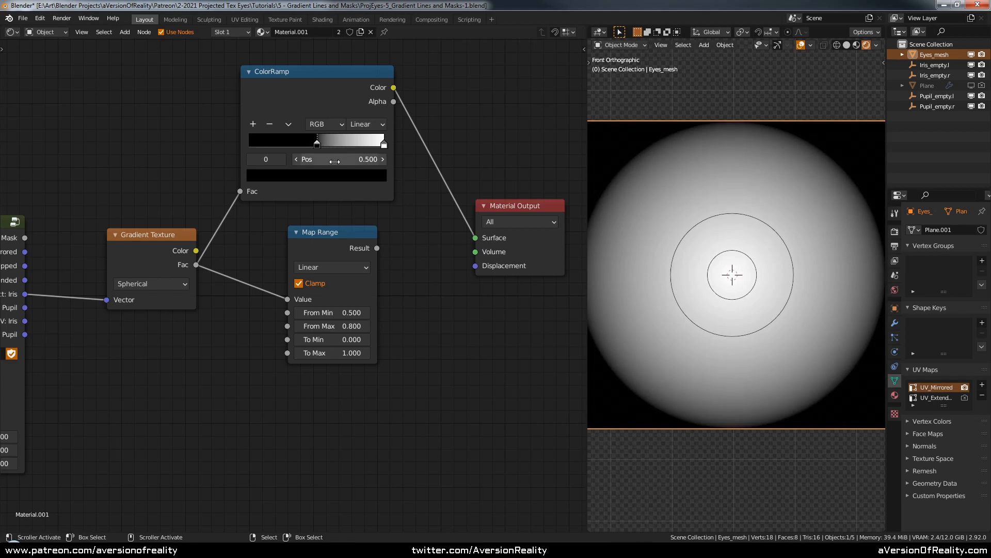
pyautogui.click(383, 144)
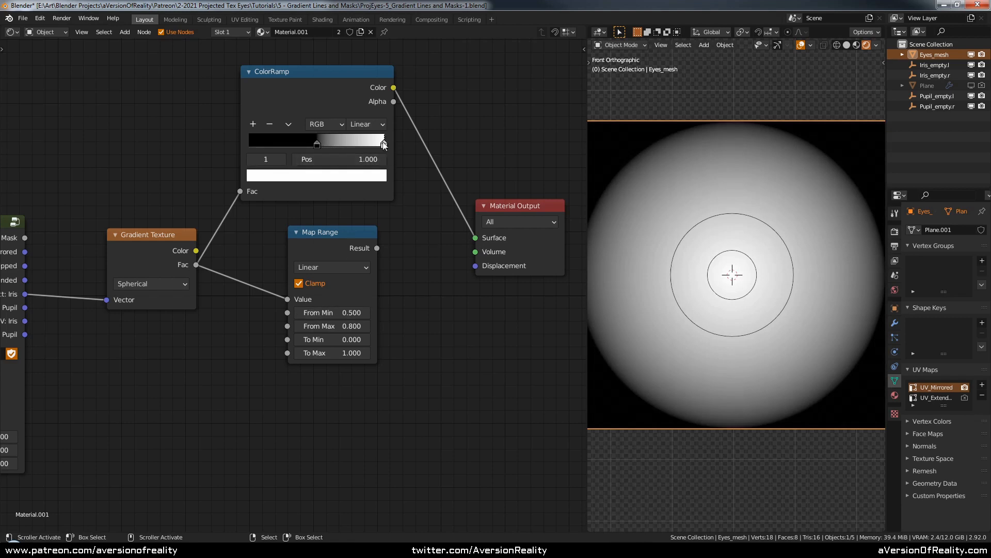
pyautogui.click(343, 160)
pyautogui.write('1.0')
pyautogui.press('BackSpace')
pyautogui.press('BackSpace')
pyautogui.press('BackSpace')
pyautogui.write('0.8')
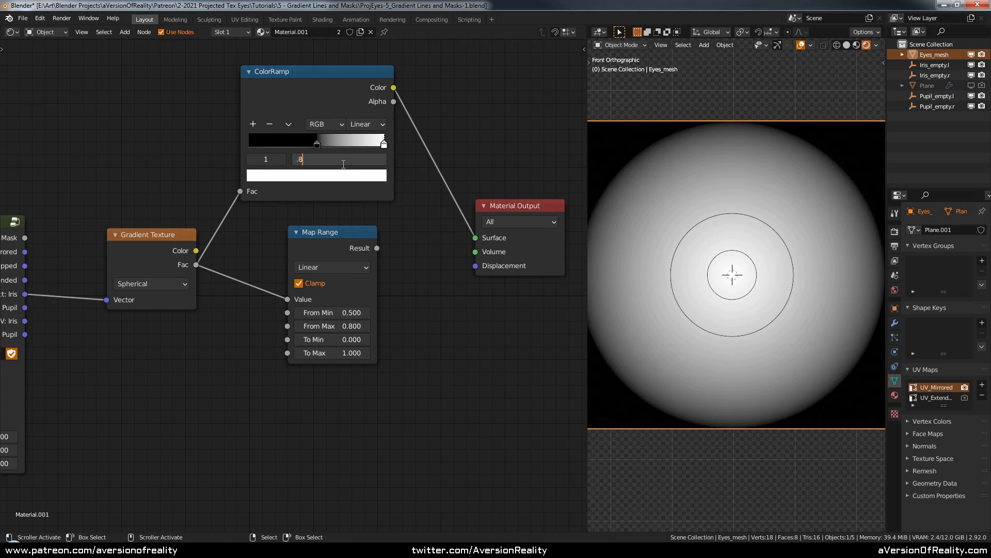
pyautogui.press('Return')
# Step: Link the Map Range Result to the Surface for comparison, and relink the ColorRamp Color in its place
pyautogui.moveTo(378, 248); pyautogui.dragTo(475, 238)
pyautogui.moveTo(394, 87); pyautogui.dragTo(475, 237)
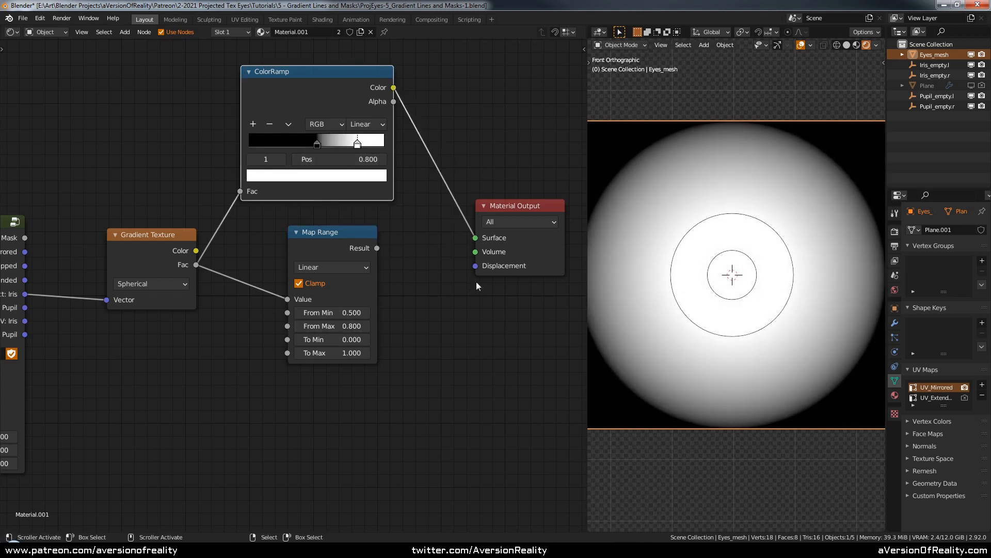
pyautogui.click(399, 286)
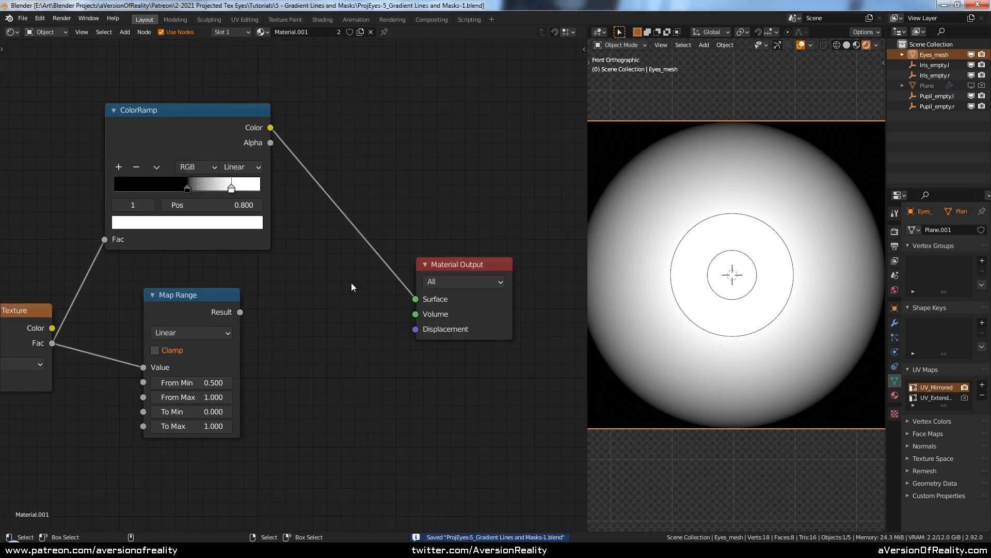
# Step: Move the ColorRamp's black stop to position 0.000 and its white stop to position 1.000
pyautogui.click(352, 283)
pyautogui.scroll(1, 352, 283)
pyautogui.moveTo(332, 268); pyautogui.dragTo(353, 296, button='middle')
pyautogui.scroll(1, 322, 298)
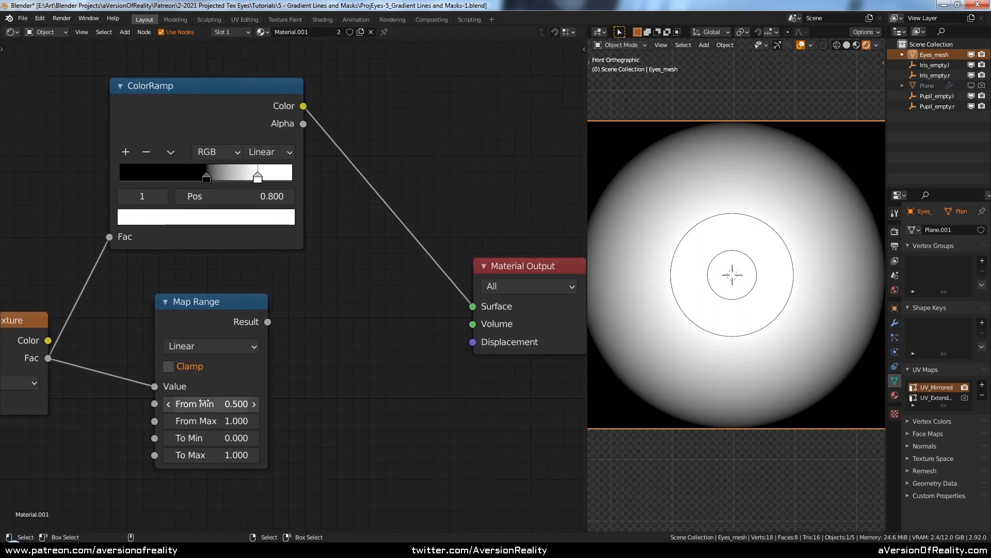
pyautogui.click(206, 177)
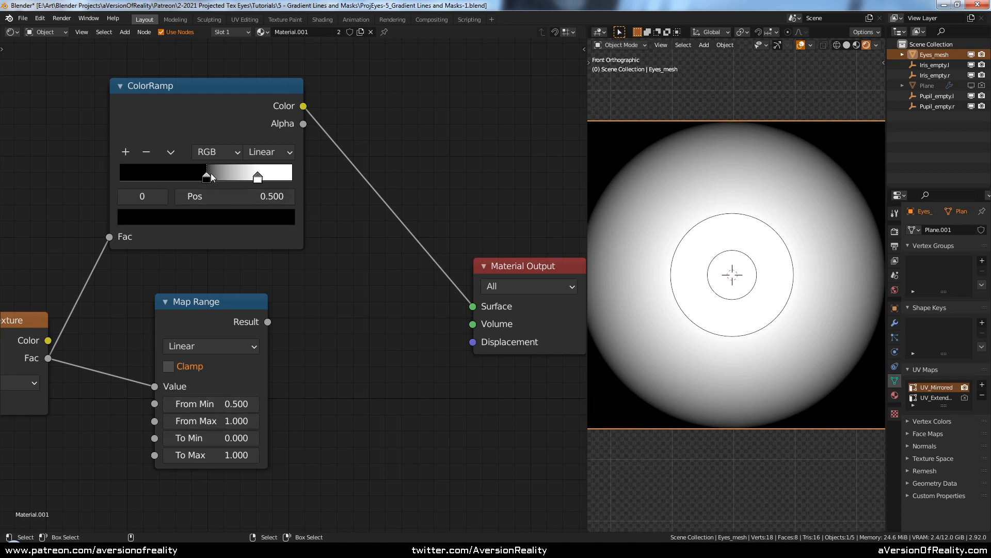
pyautogui.moveTo(206, 178); pyautogui.dragTo(118, 179)
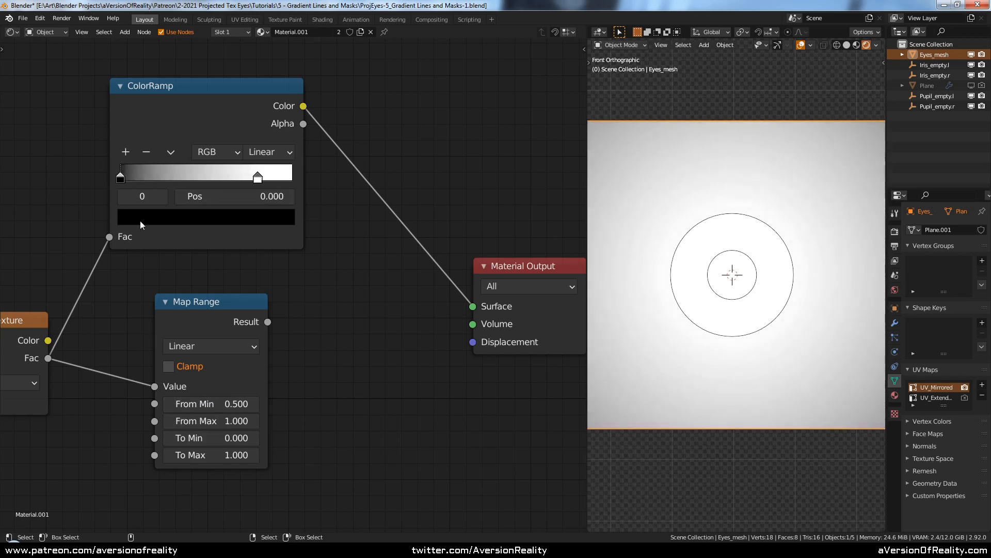
pyautogui.moveTo(258, 177); pyautogui.dragTo(293, 177)
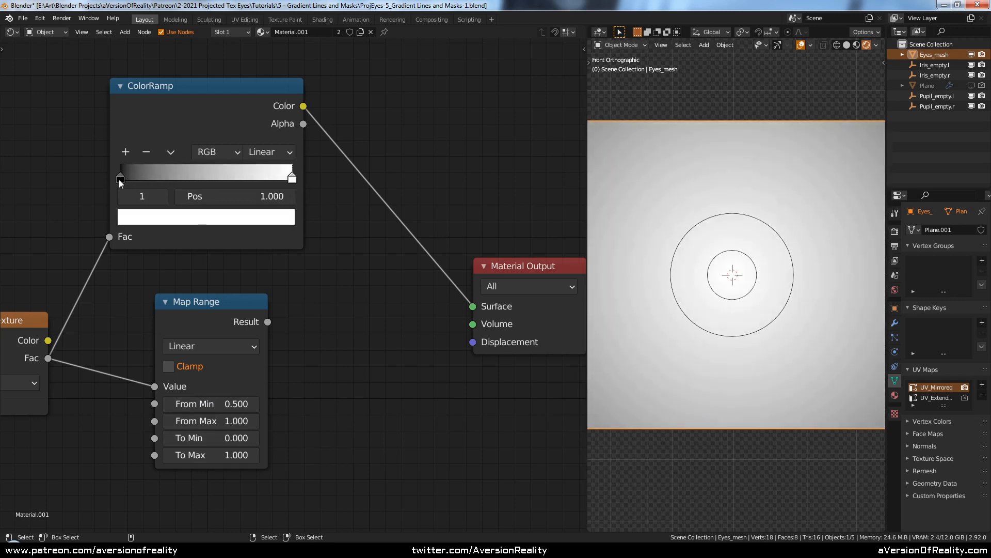
# Step: Set the ColorRamp's black stop position to 0.500 and move its white stop to 0.800
pyautogui.moveTo(120, 179); pyautogui.dragTo(211, 175)
pyautogui.doubleClick(256, 202)
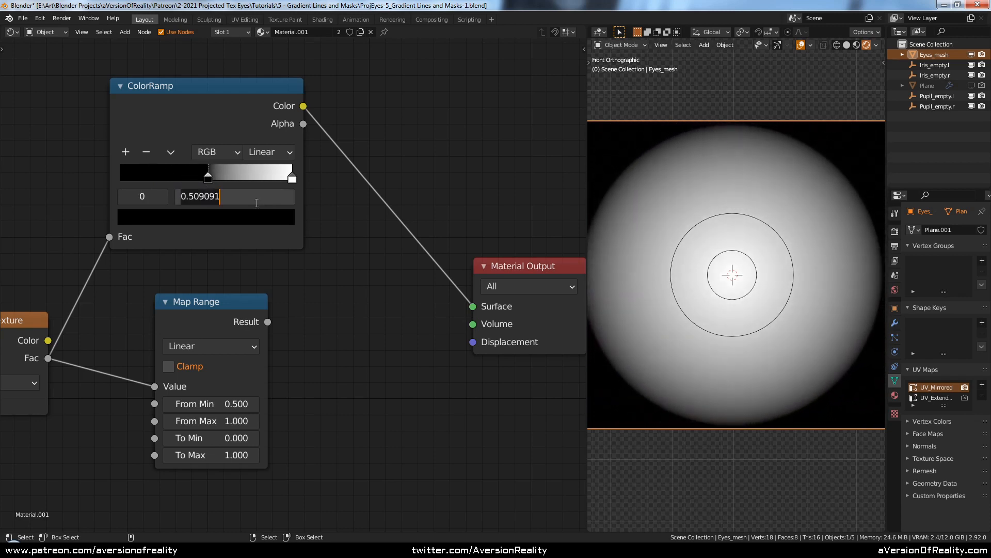
pyautogui.write('.5')
pyautogui.press('Return')
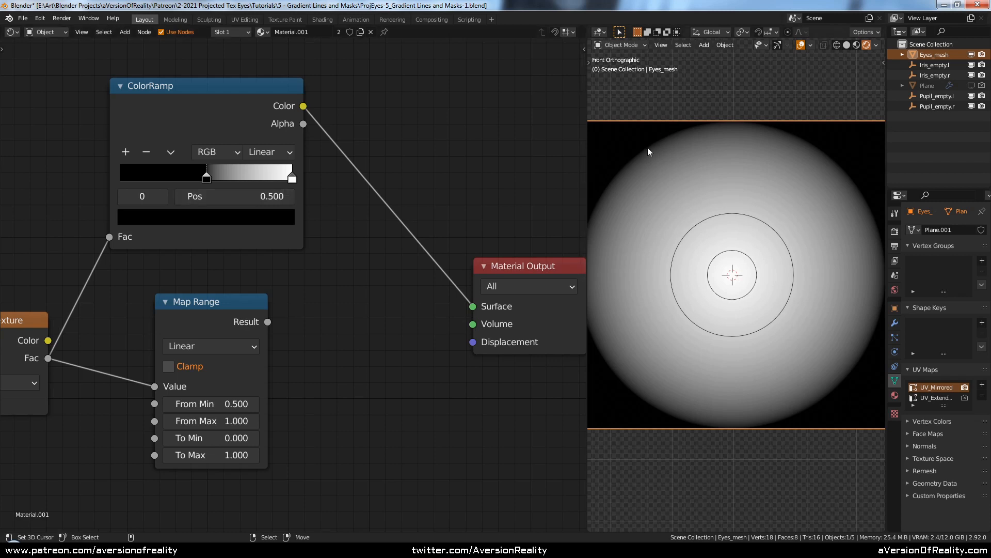
pyautogui.scroll(-3, 651, 160)
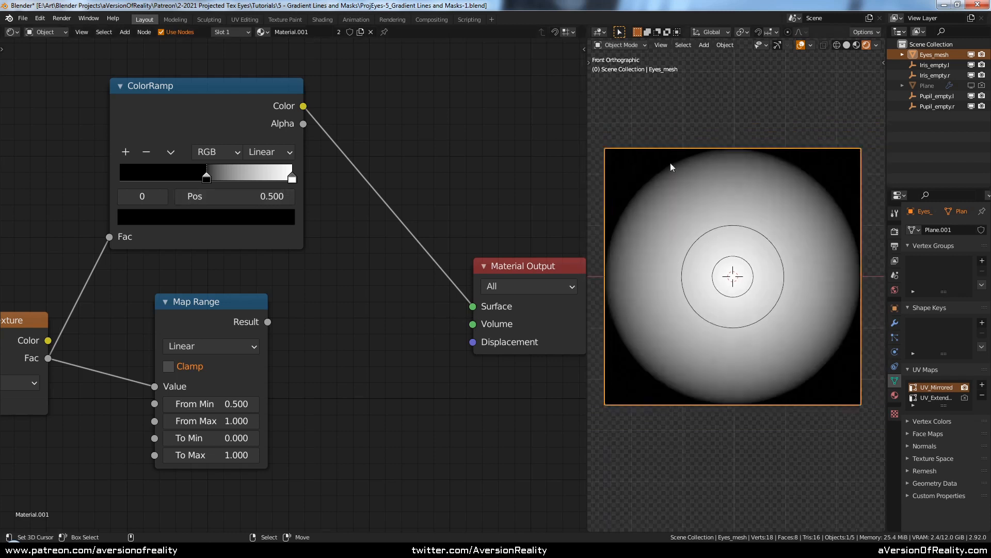
pyautogui.scroll(4, 645, 115)
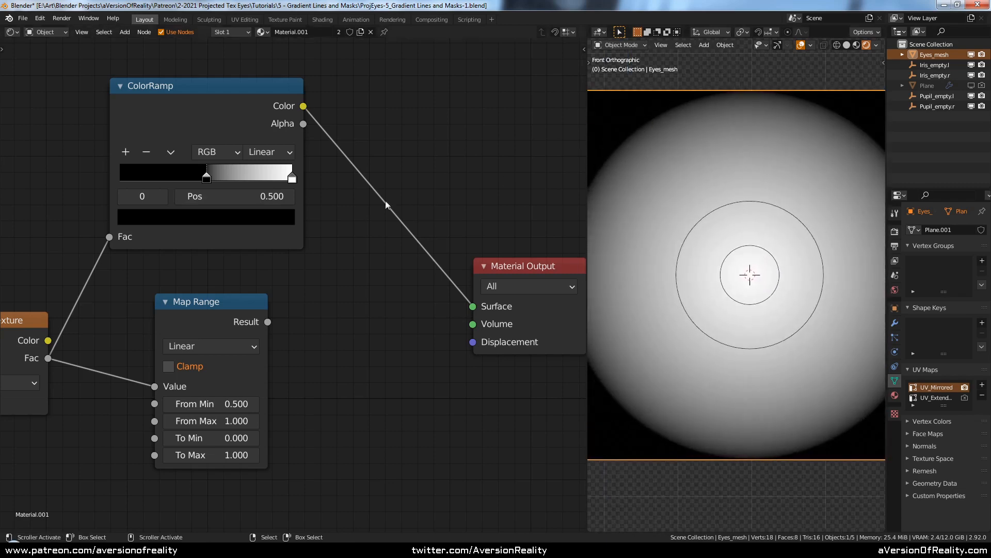
pyautogui.moveTo(296, 178); pyautogui.dragTo(261, 188)
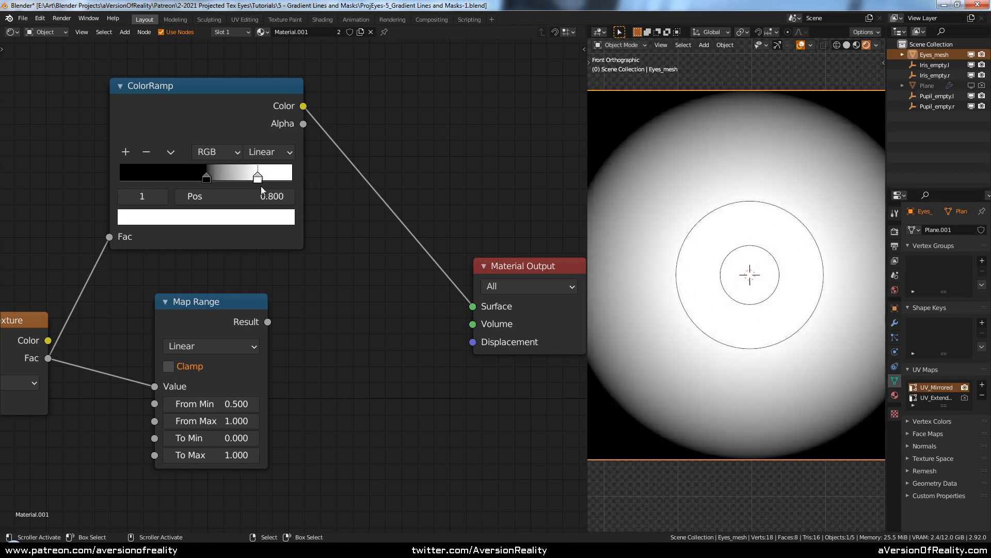
pyautogui.click(700, 220)
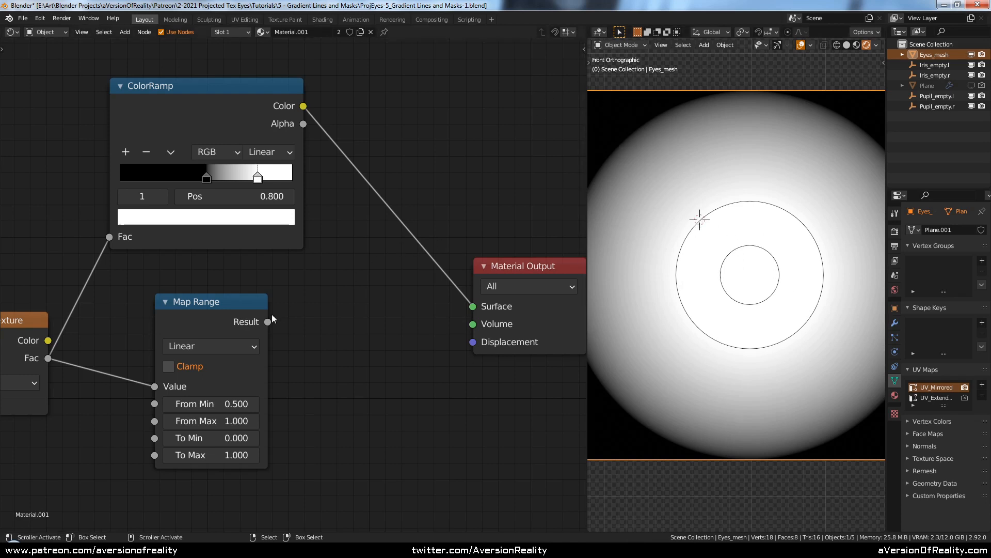
# Step: Link the Map Range Result to the Material Output Surface and lower the Map Range's From Max to 0.800
pyautogui.moveTo(267, 322); pyautogui.dragTo(474, 307)
pyautogui.moveTo(415, 379); pyautogui.dragTo(381, 344, button='middle')
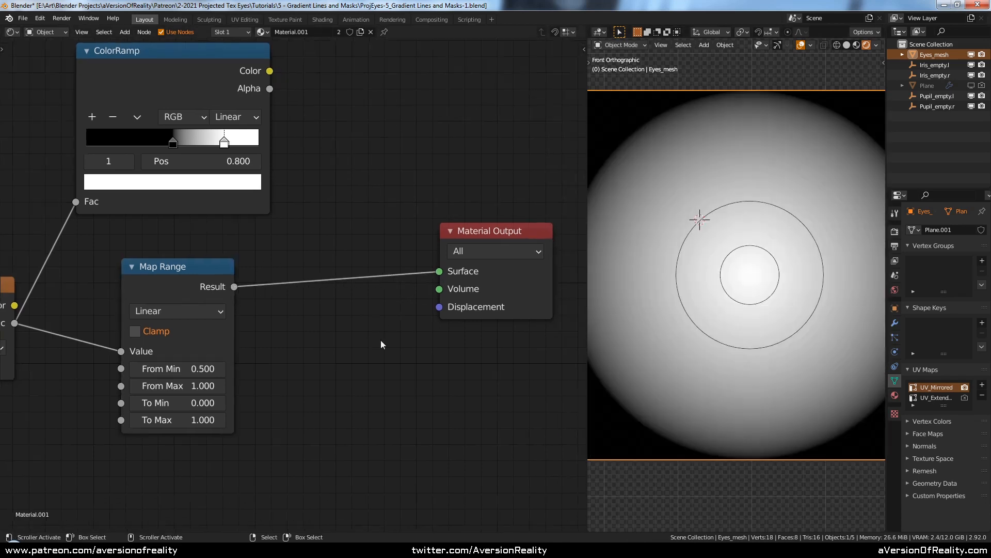
pyautogui.click(137, 386)
pyautogui.click(137, 386)
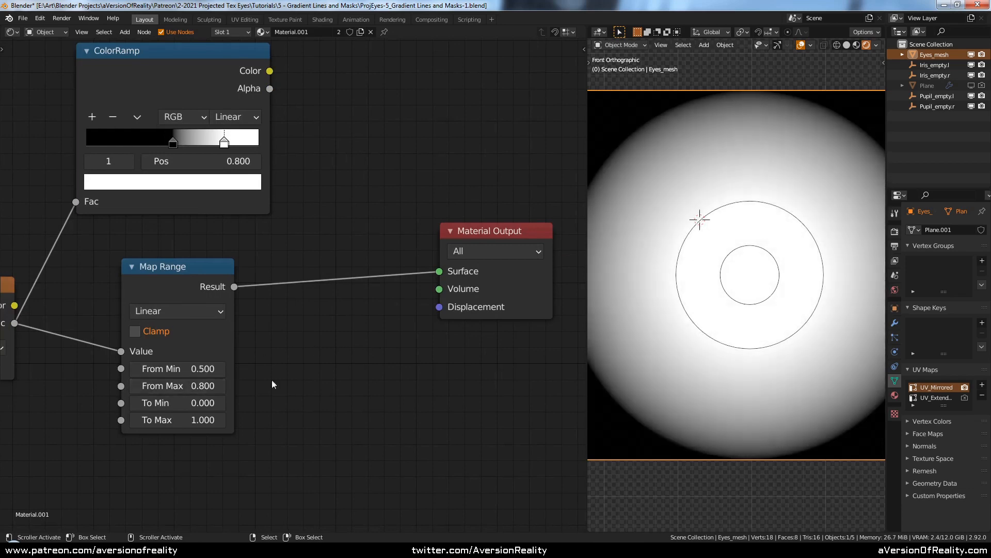
pyautogui.moveTo(336, 366); pyautogui.dragTo(351, 369, button='middle')
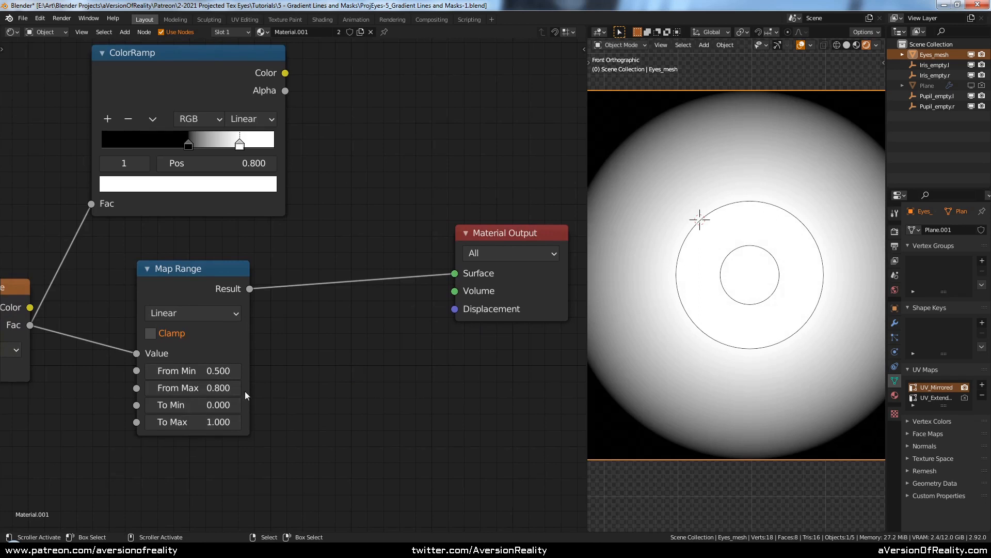
# Step: Reset the Map Range node's From Min to 0.000 and its From Max to 1.000
pyautogui.click(202, 374)
pyautogui.write('0')
pyautogui.press('Return')
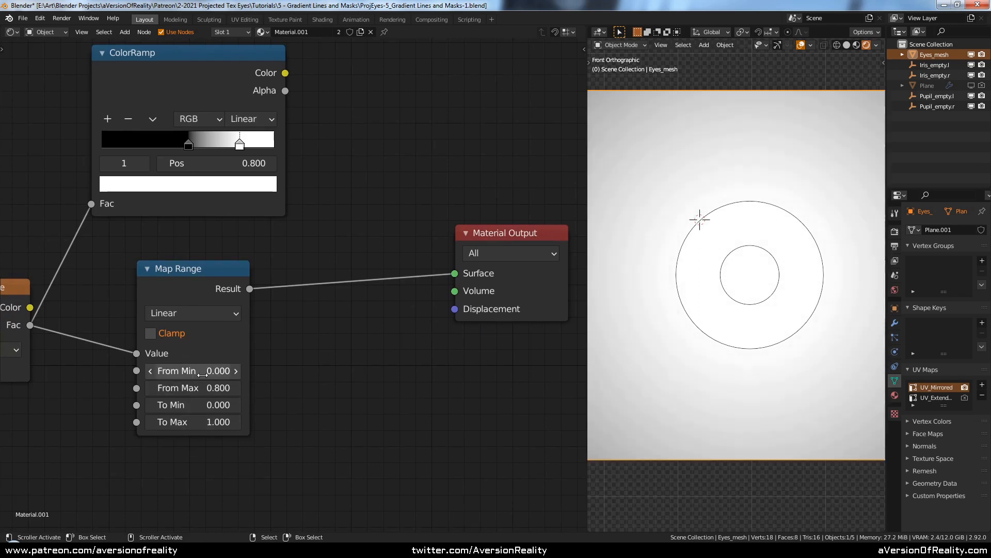
pyautogui.click(204, 390)
pyautogui.write('1')
pyautogui.press('Return')
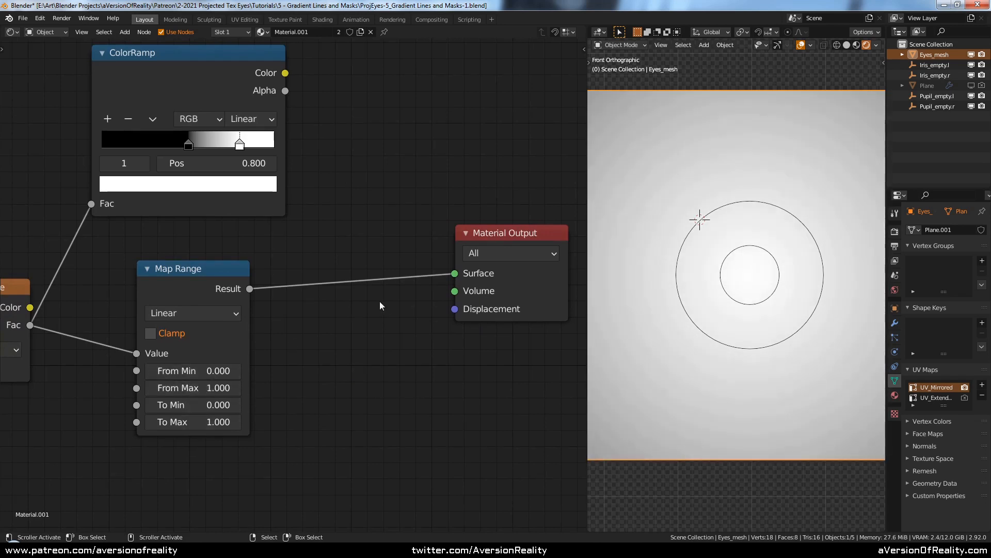
# Step: Move the Map Range closer to the Material Output and insert a duplicate between it and the Gradient Texture
pyautogui.moveTo(323, 314); pyautogui.dragTo(306, 302, button='middle')
pyautogui.moveTo(187, 264); pyautogui.dragTo(338, 252)
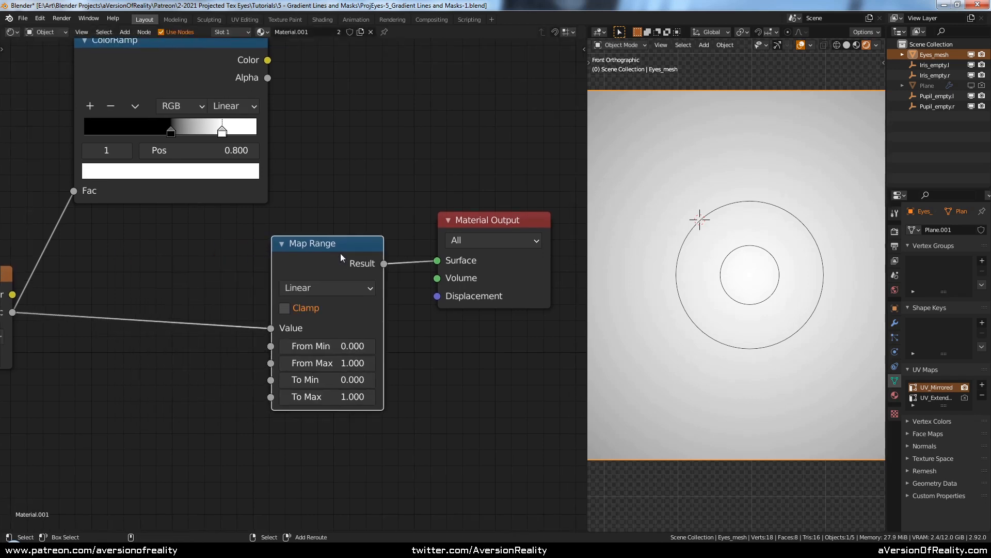
pyautogui.hotkey('shift', 'd')
pyautogui.click(144, 254)
# Step: Set the first Map Range's From Min to 0.500 and shift the Material Output slightly away from the second Map Range
pyautogui.click(144, 347)
pyautogui.write('0.0')
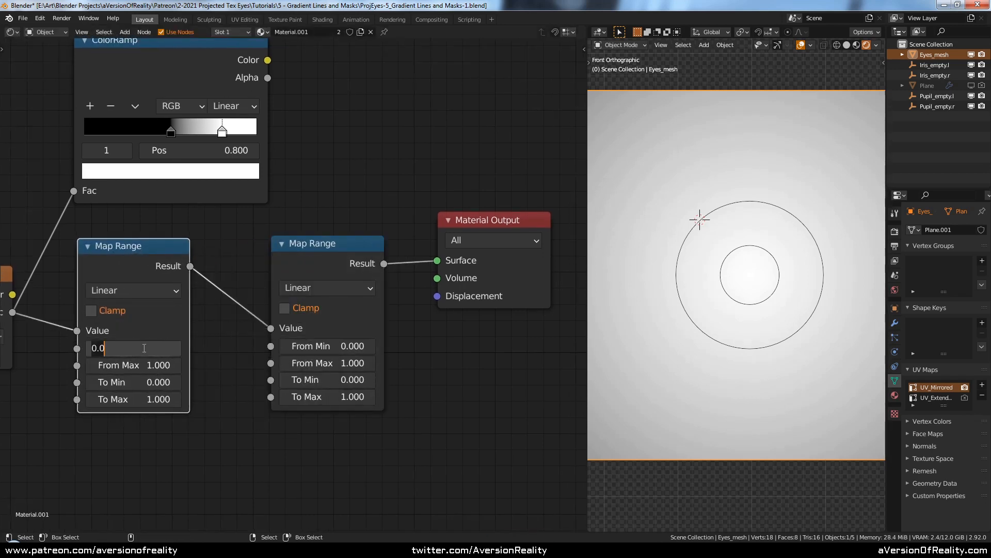
pyautogui.press('BackSpace')
pyautogui.write('5')
pyautogui.press('Return')
pyautogui.scroll(-1, 702, 147)
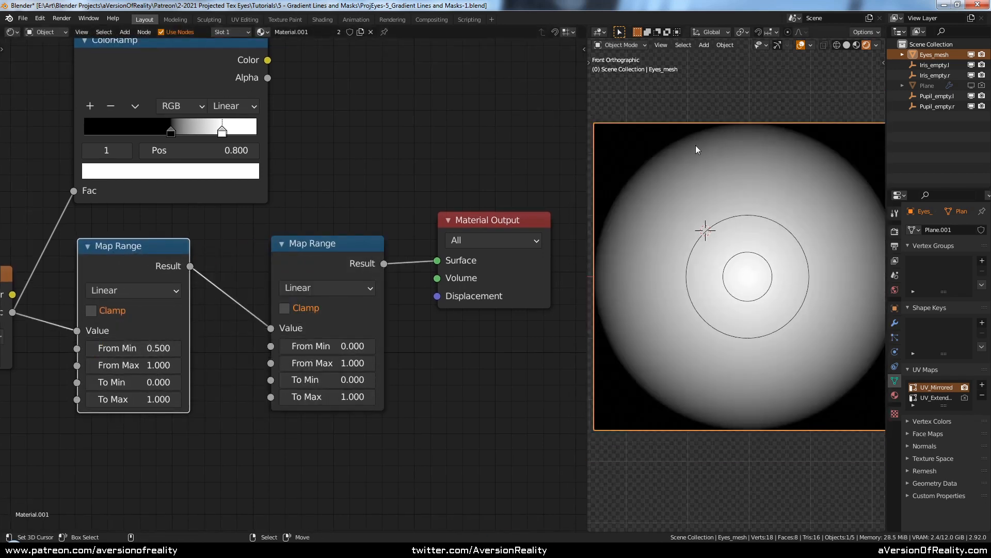
pyautogui.moveTo(391, 216); pyautogui.dragTo(311, 209, button='middle')
pyautogui.moveTo(417, 283); pyautogui.dragTo(432, 285)
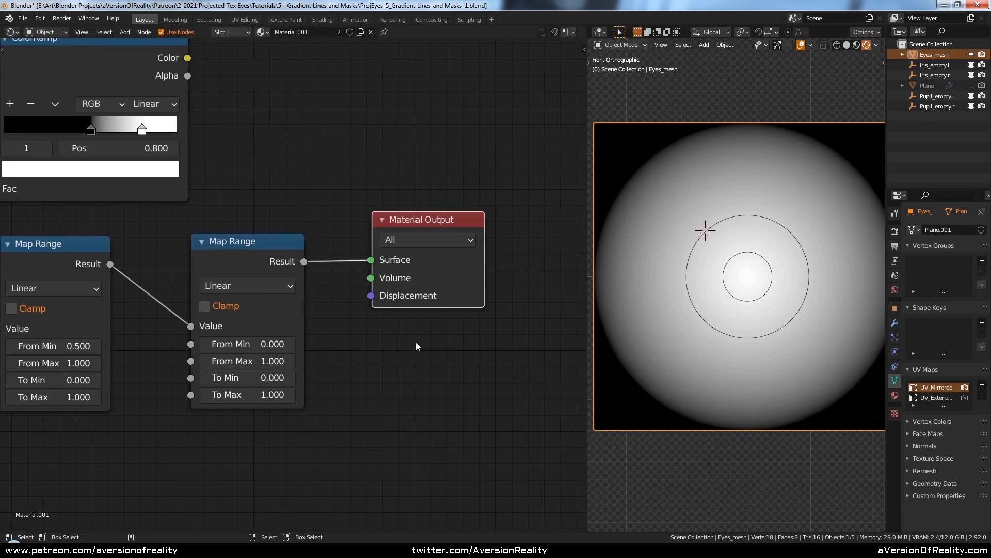
pyautogui.click(416, 342)
# Step: Raise the To Min of the Map Range feeding the Material Output to 0.300
pyautogui.scroll(1, 352, 355)
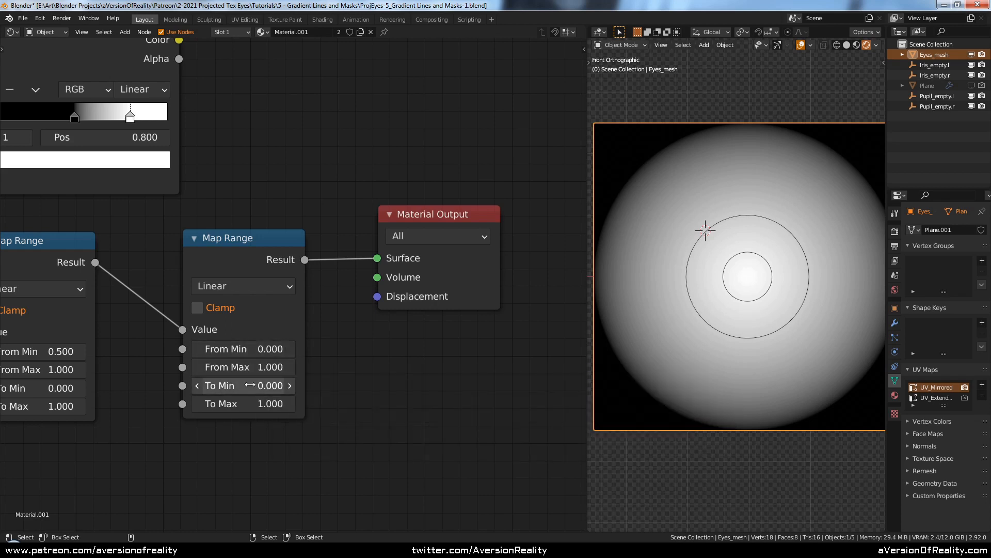
pyautogui.click(290, 386)
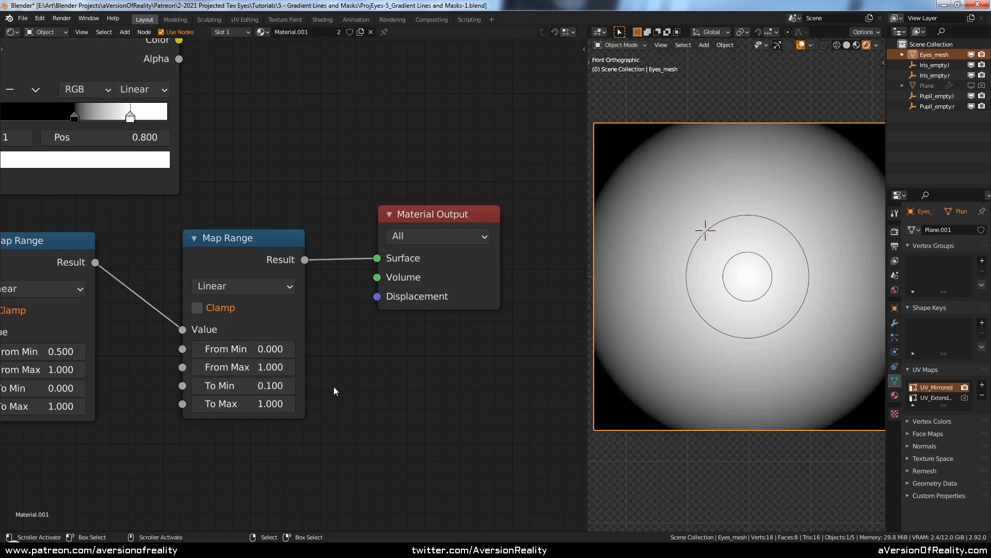
pyautogui.click(289, 388)
pyautogui.click(289, 389)
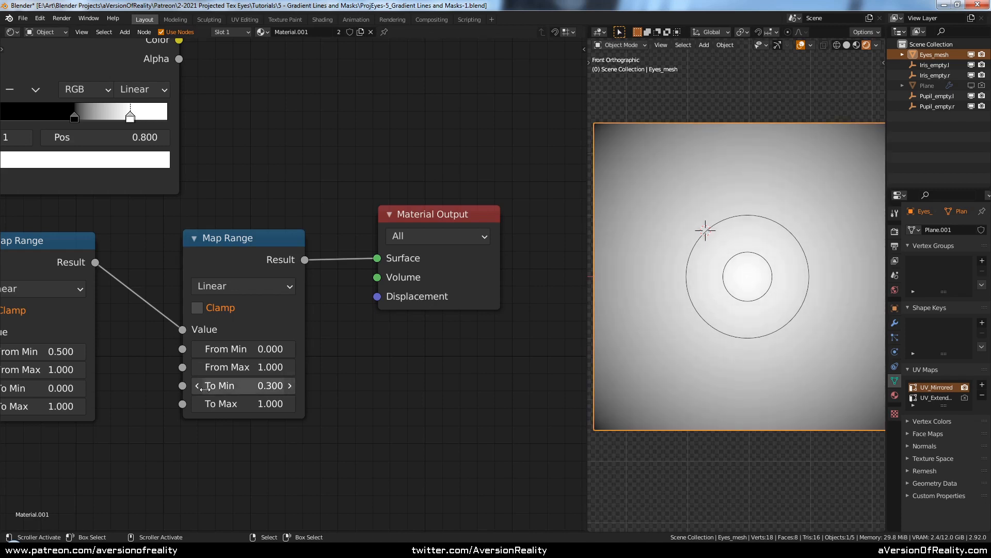
# Step: Reset the second Map Range's To Min to 0
pyautogui.click(198, 387)
pyautogui.click(198, 386)
pyautogui.click(199, 387)
pyautogui.click(243, 386)
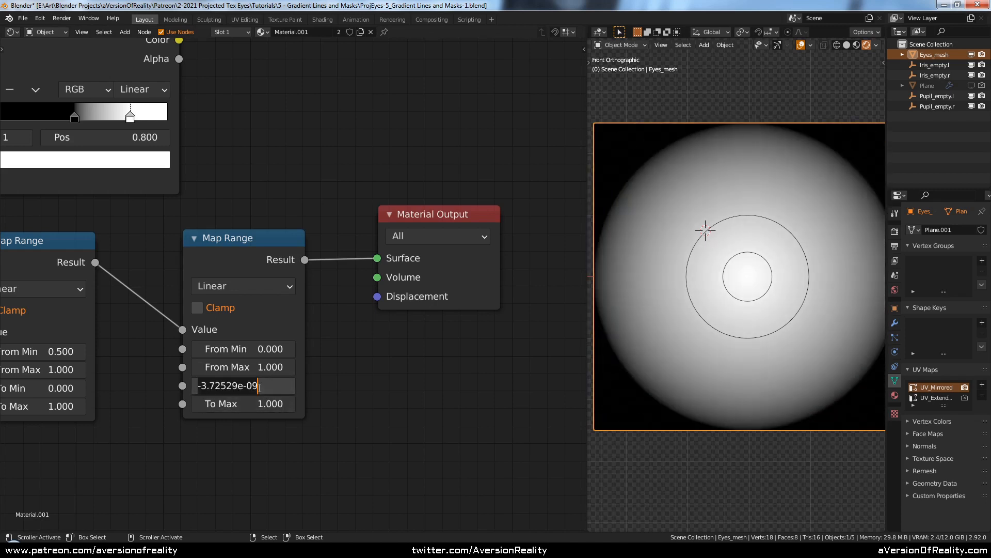
pyautogui.write('0')
pyautogui.press('Return')
# Step: Lower the second Map Range's To Max in steps to 0.400, and settle it at 0.500
pyautogui.click(198, 404)
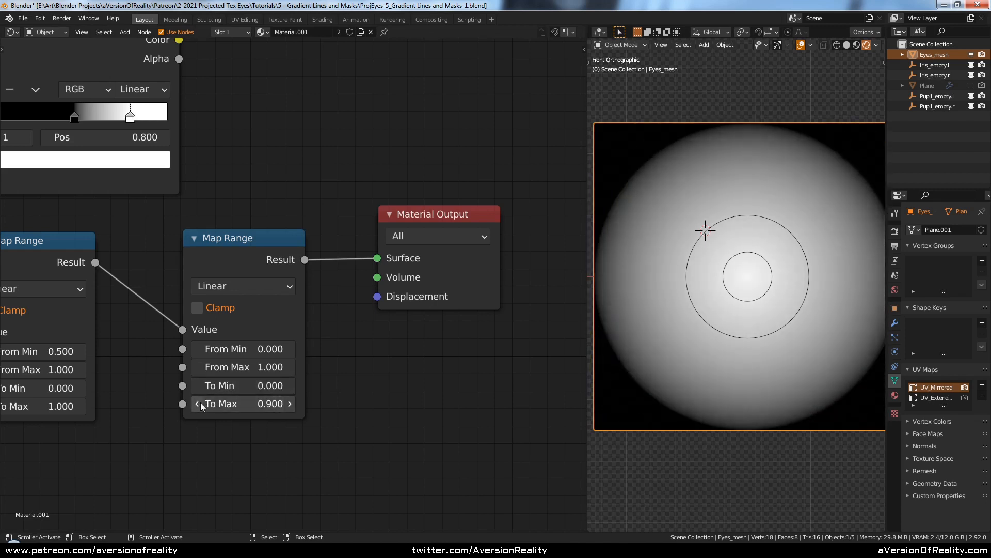
pyautogui.click(199, 404)
pyautogui.click(198, 404)
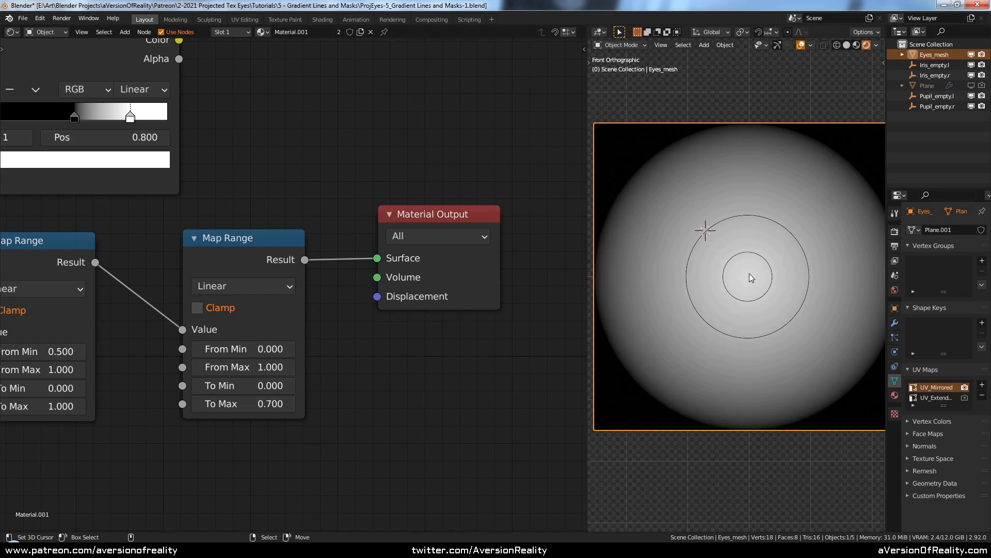
pyautogui.click(200, 406)
pyautogui.click(201, 406)
pyautogui.click(200, 406)
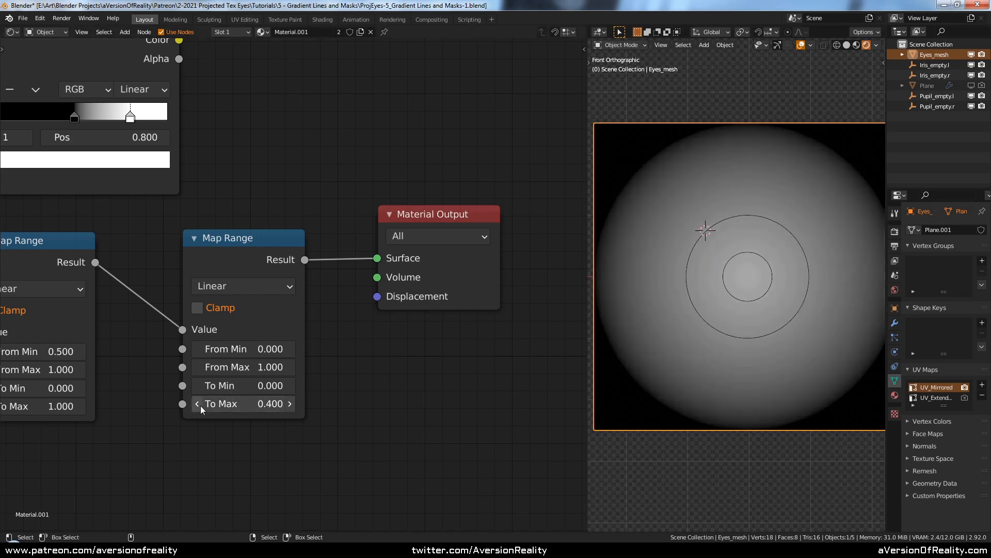
pyautogui.click(289, 404)
# Step: Link the ColorRamp Color to the Material Output Surface and move the ramp's white stop to position 1.000
pyautogui.moveTo(210, 159); pyautogui.dragTo(304, 191, button='middle')
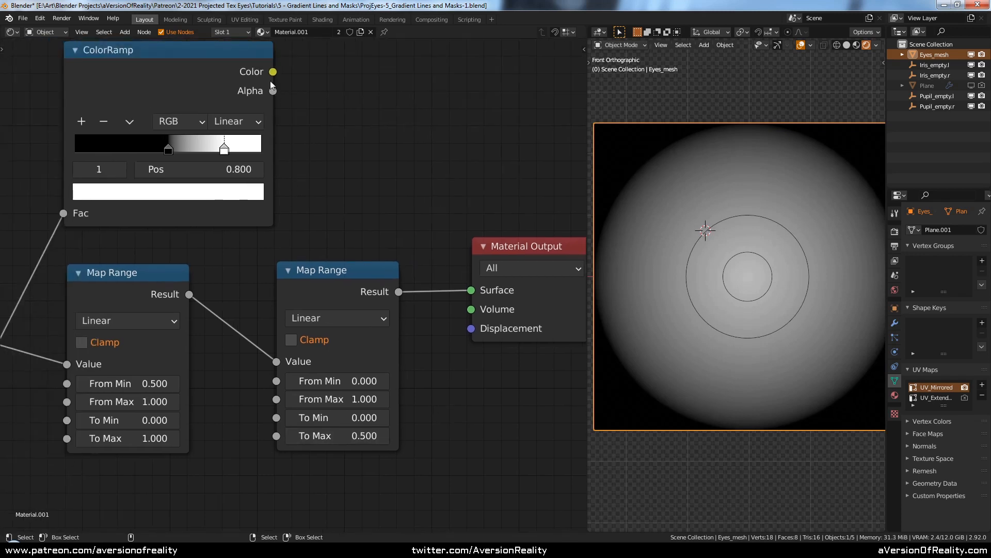
pyautogui.moveTo(272, 72); pyautogui.dragTo(471, 289)
pyautogui.moveTo(225, 148); pyautogui.dragTo(311, 147)
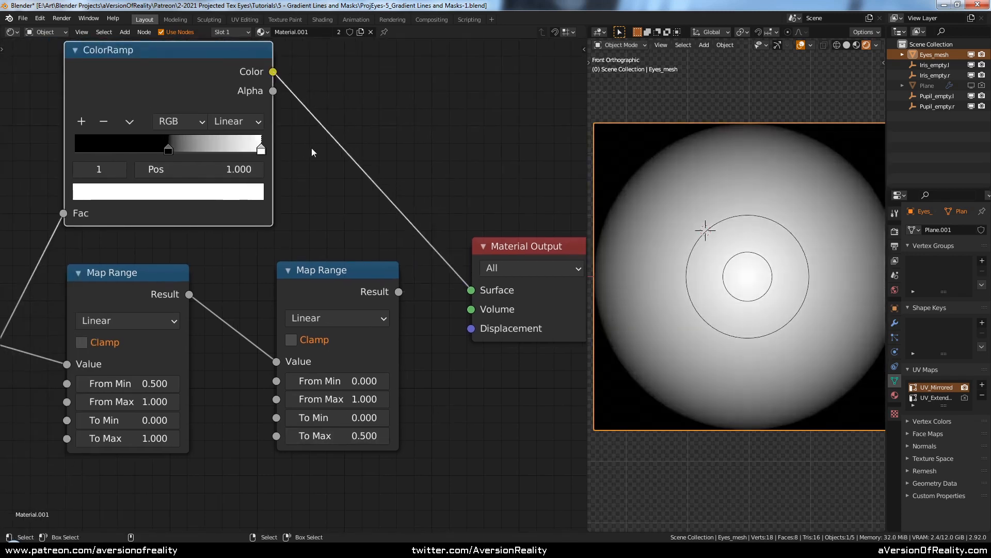
# Step: Darken the color of the ColorRamp's stop at position 1.000 from white to a mid grey
pyautogui.click(230, 196)
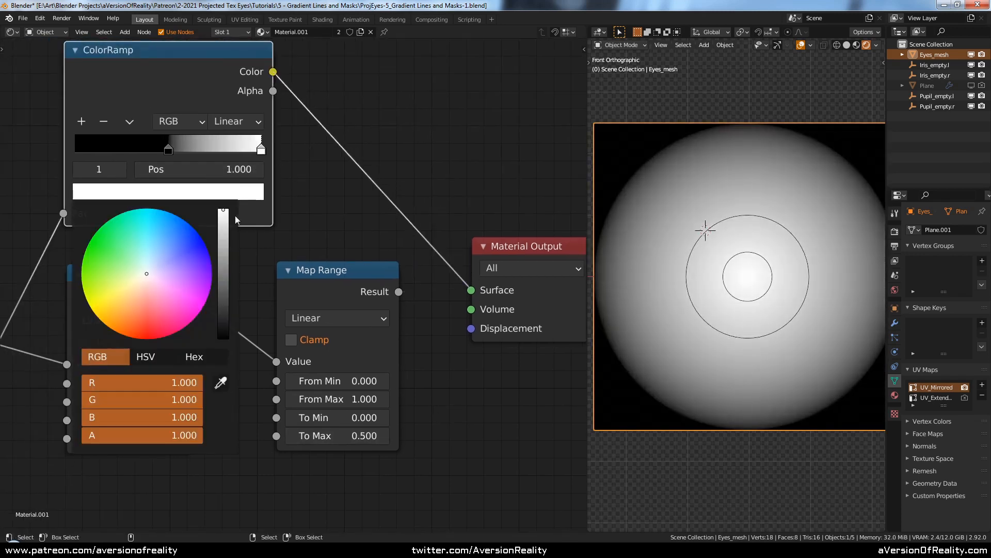
pyautogui.moveTo(225, 229); pyautogui.dragTo(223, 257)
pyautogui.click(360, 195)
pyautogui.moveTo(361, 195); pyautogui.dragTo(355, 228, button='middle')
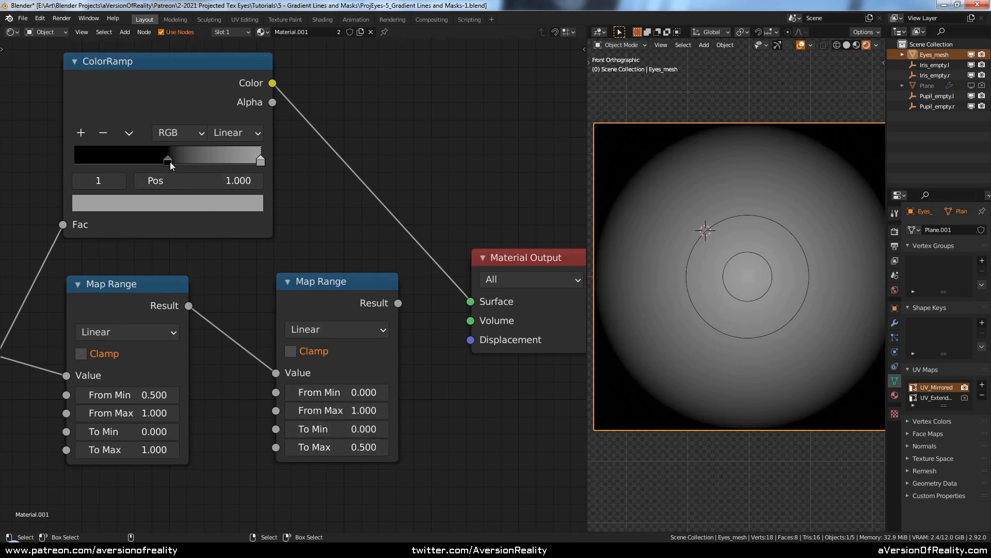
pyautogui.moveTo(263, 165); pyautogui.dragTo(247, 169, button='middle')
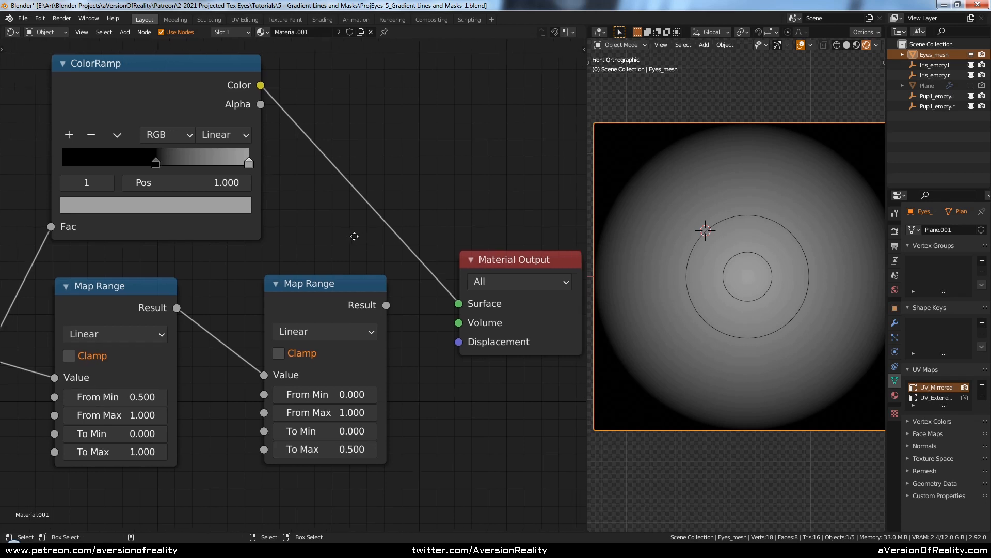
pyautogui.click(316, 304)
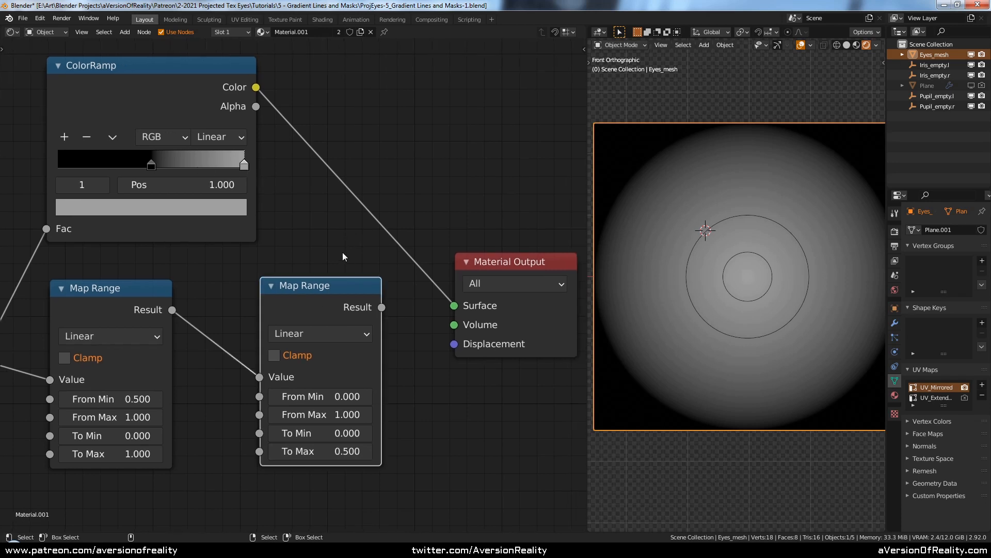
pyautogui.moveTo(342, 252); pyautogui.dragTo(363, 255, button='middle')
pyautogui.click(212, 113)
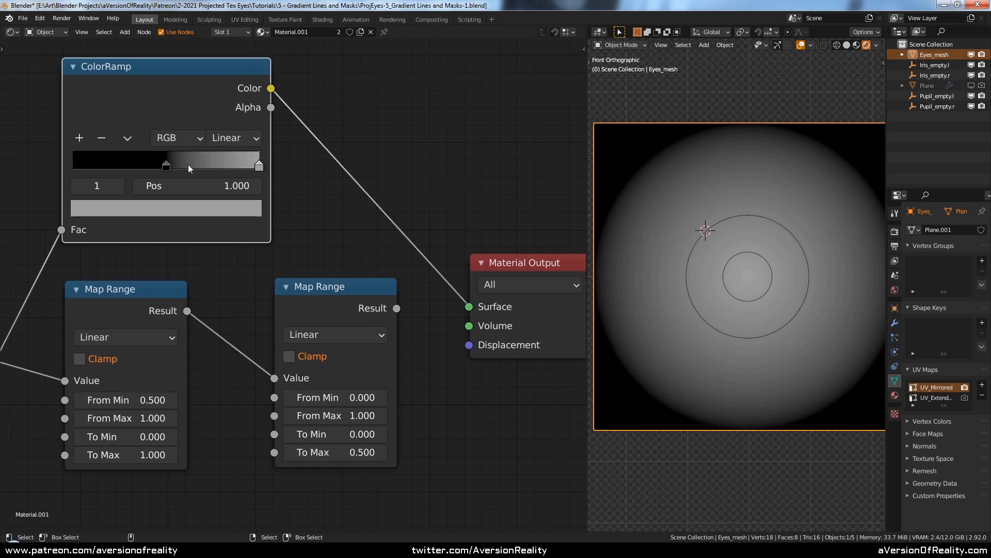
pyautogui.click(317, 222)
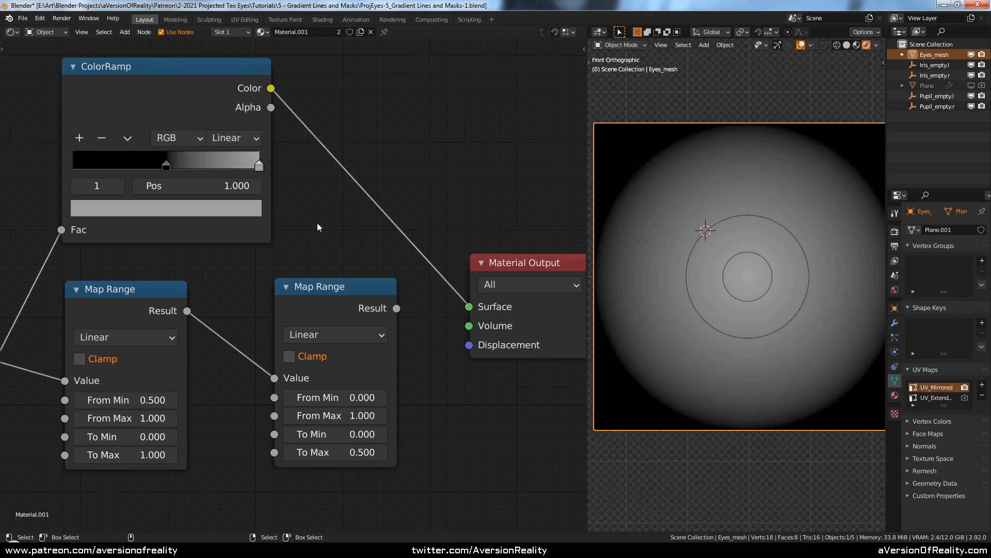
pyautogui.moveTo(417, 253); pyautogui.dragTo(370, 248, button='middle')
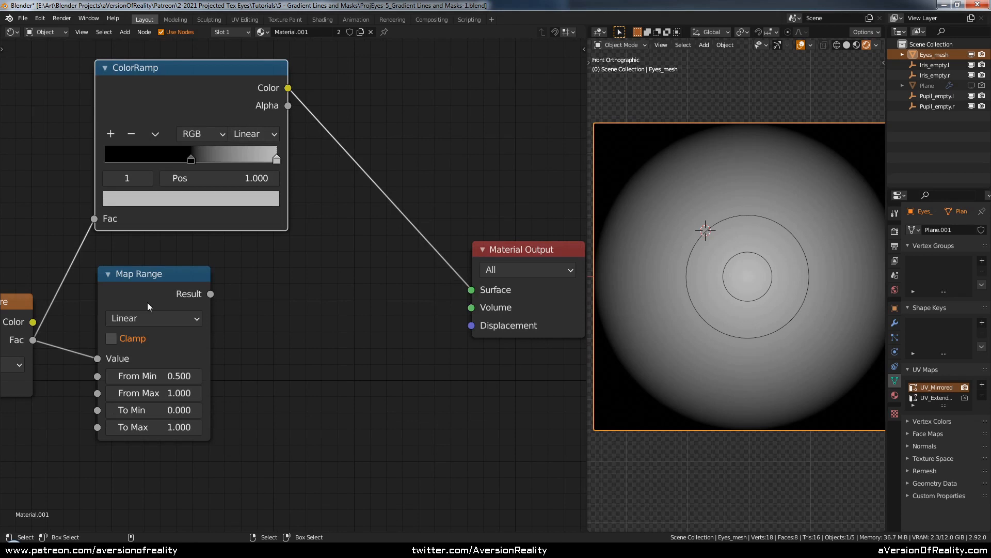
# Step: Brighten the color of the ColorRamp's stop at position 1.000 to pure white
pyautogui.click(253, 134)
pyautogui.click(263, 200)
pyautogui.click(242, 217)
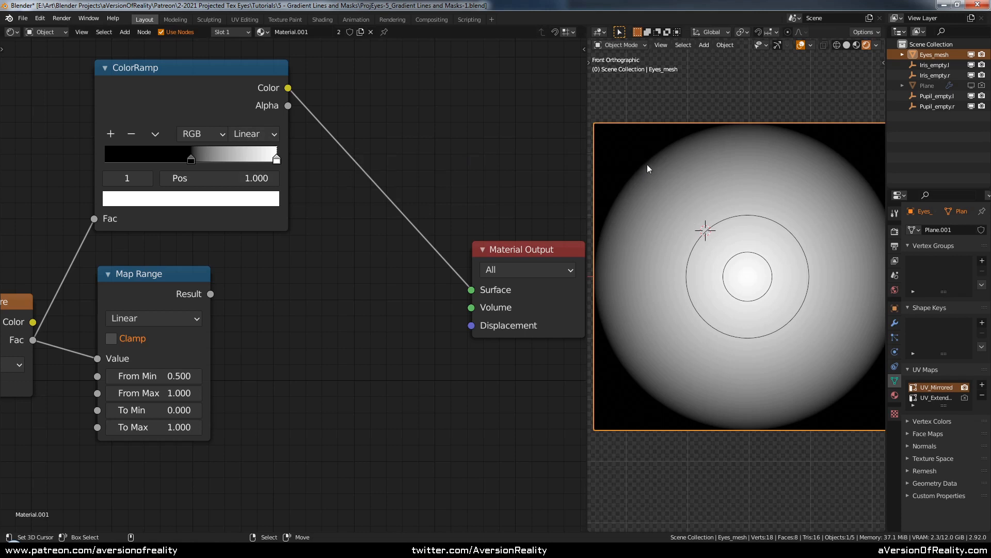
# Step: Try the Ease, Cardinal and B-Spline interpolation modes on the ColorRamp one after another
pyautogui.click(273, 134)
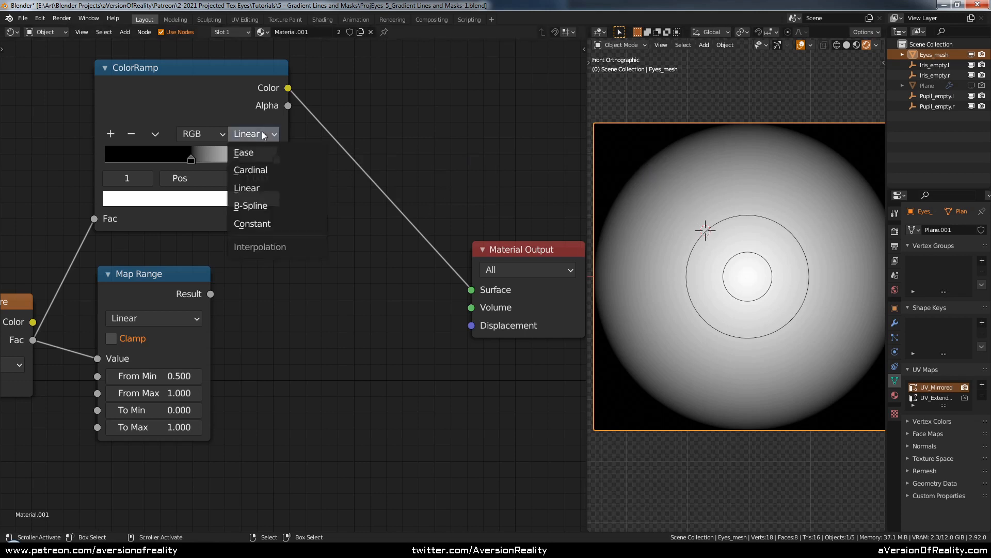
pyautogui.click(277, 152)
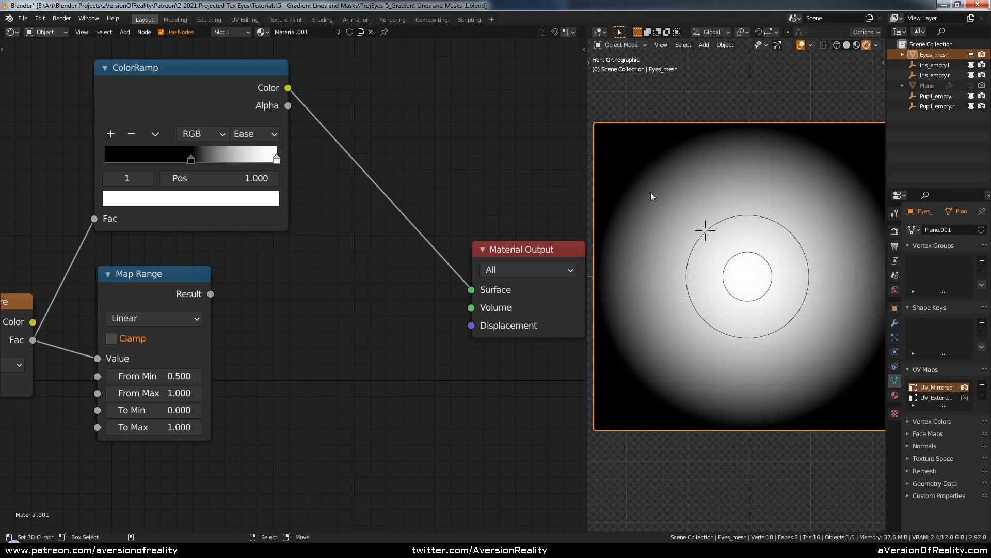
pyautogui.click(273, 135)
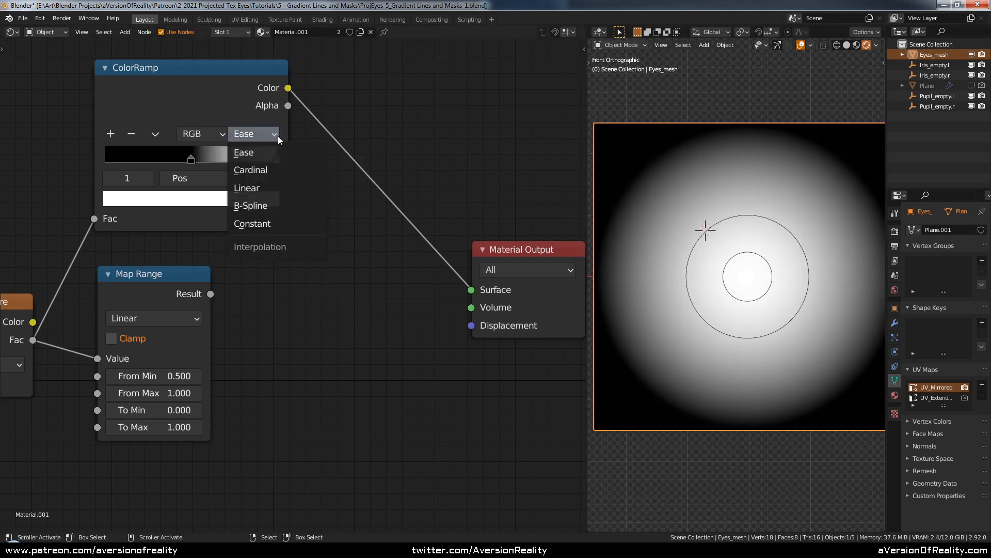
pyautogui.click(275, 171)
pyautogui.click(259, 134)
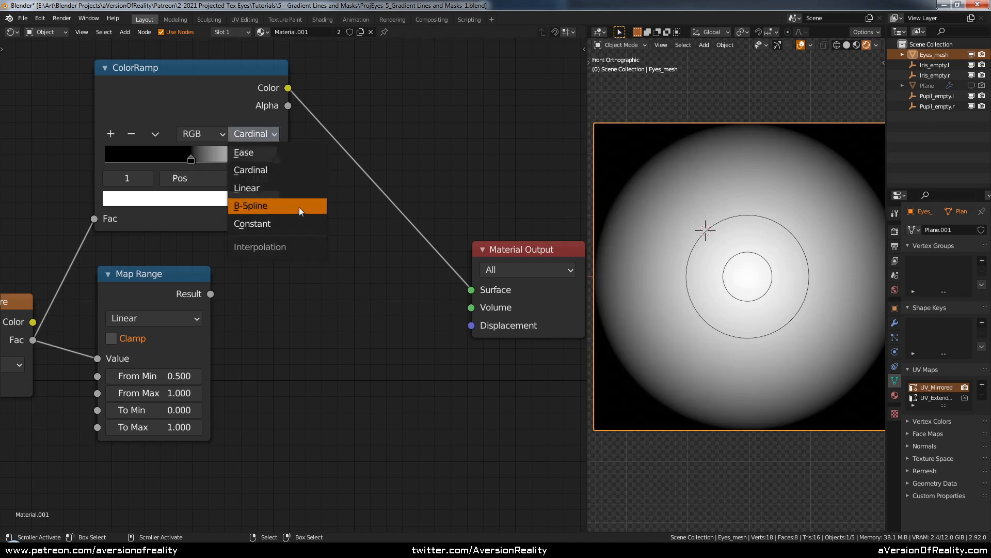
pyautogui.click(299, 206)
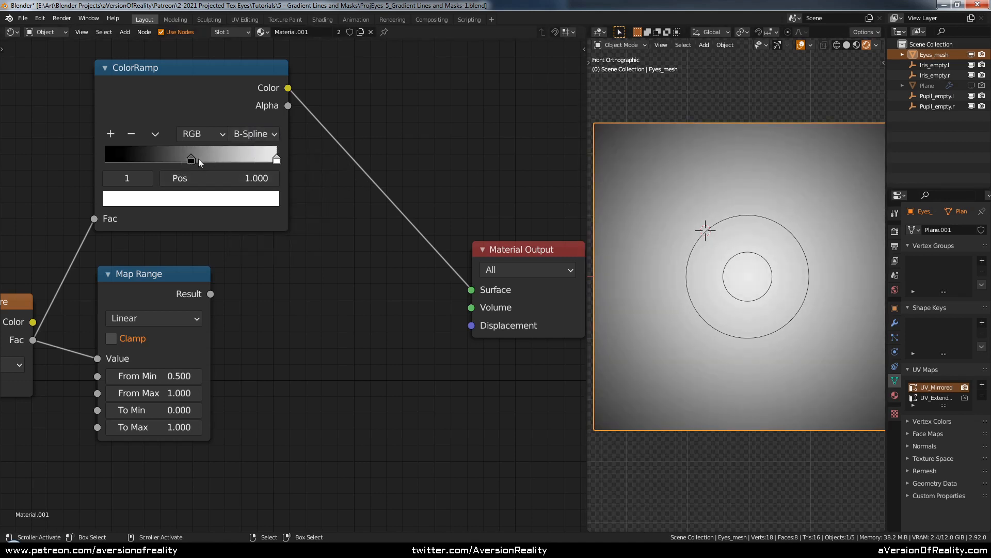
pyautogui.moveTo(392, 228); pyautogui.dragTo(380, 230, button='middle')
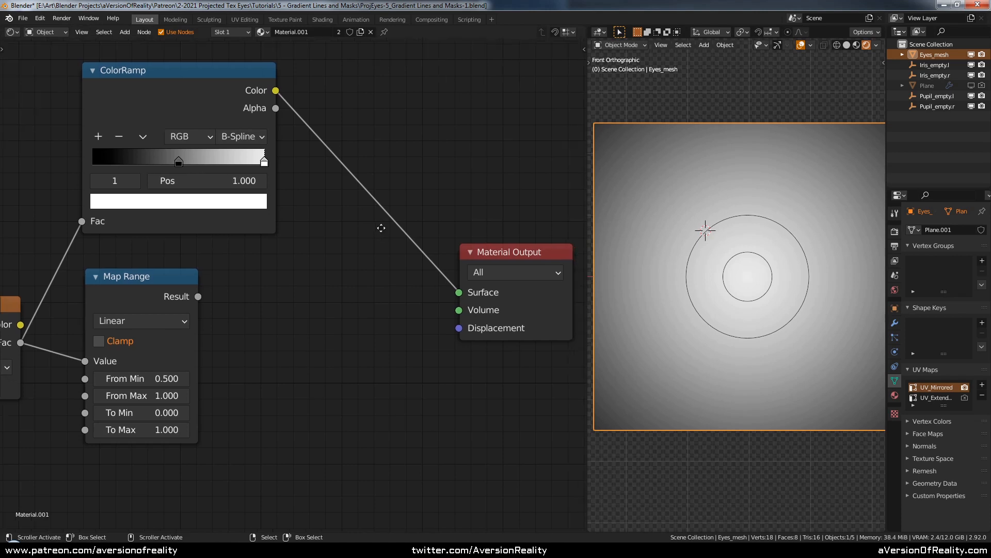
# Step: Set the ColorRamp's interpolation back to Linear
pyautogui.click(249, 137)
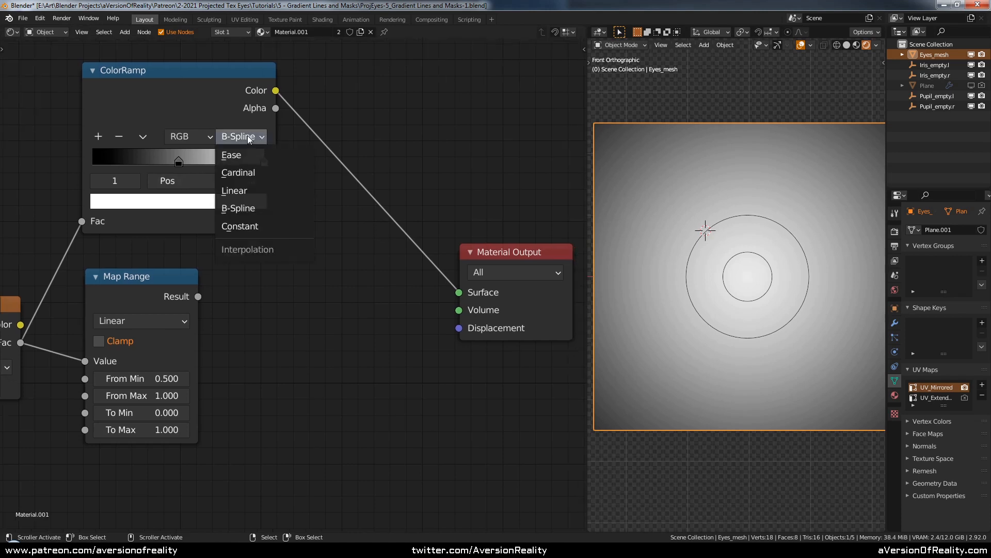
pyautogui.click(249, 138)
pyautogui.click(253, 137)
pyautogui.click(237, 191)
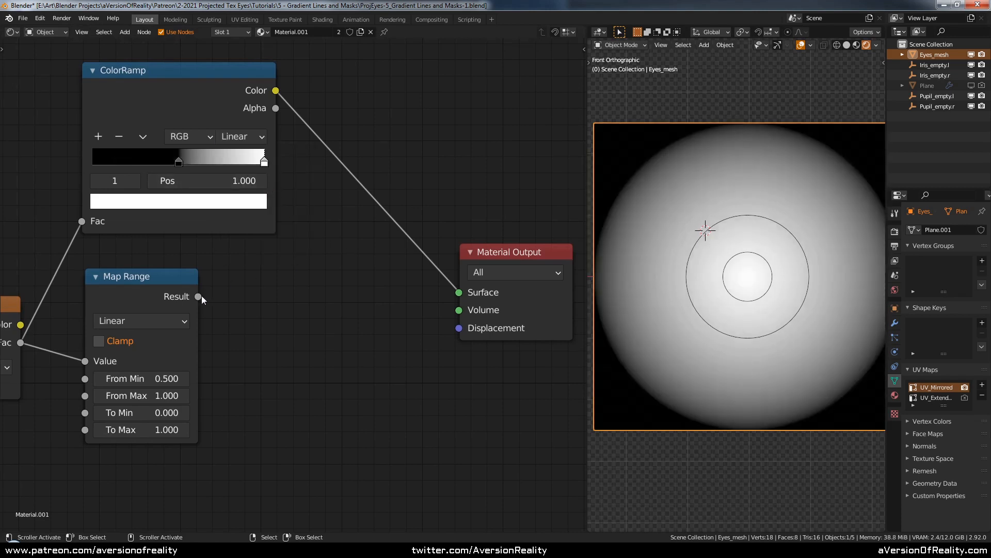
# Step: Link the Map Range Result to the Material Output Surface and switch the Map Range interpolation to Stepped Linear
pyautogui.moveTo(199, 297); pyautogui.dragTo(459, 292)
pyautogui.click(157, 321)
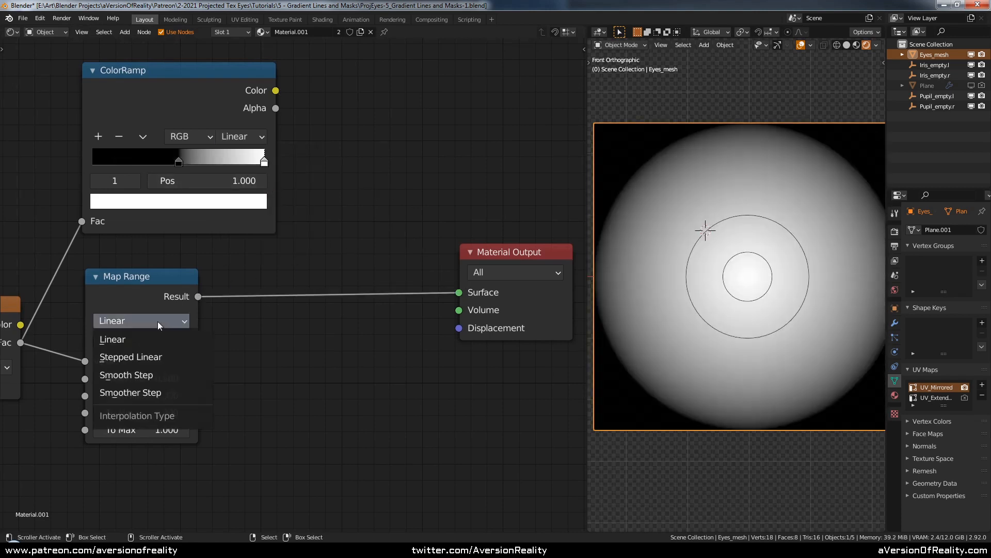
pyautogui.click(155, 358)
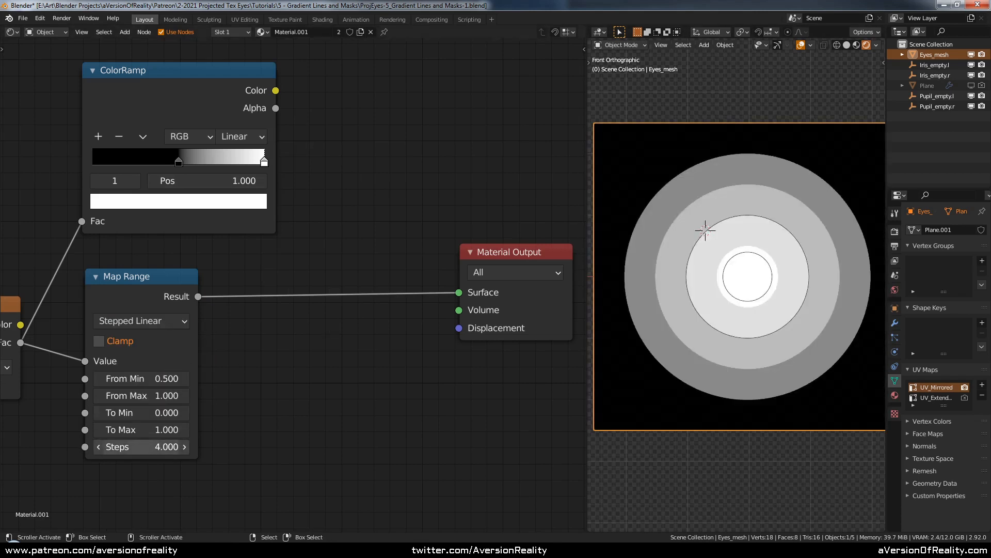
# Step: Set the stepped Map Range's Steps to 2
pyautogui.click(141, 447)
pyautogui.write('2')
pyautogui.press('Return')
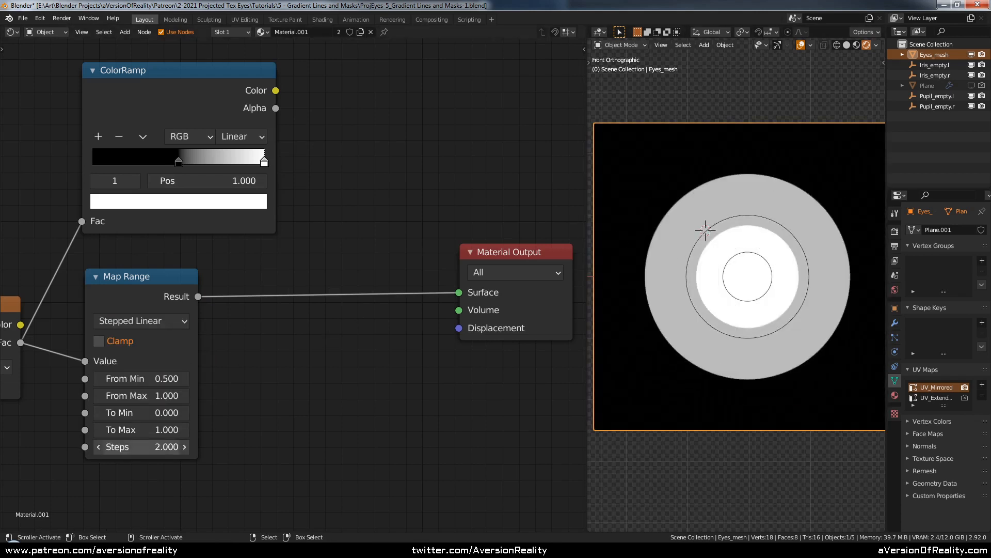
# Step: Set the stepped Map Range's Steps back to 4
pyautogui.click(142, 448)
pyautogui.write('2.0')
pyautogui.press('BackSpace')
pyautogui.press('BackSpace')
pyautogui.press('BackSpace')
pyautogui.write('4')
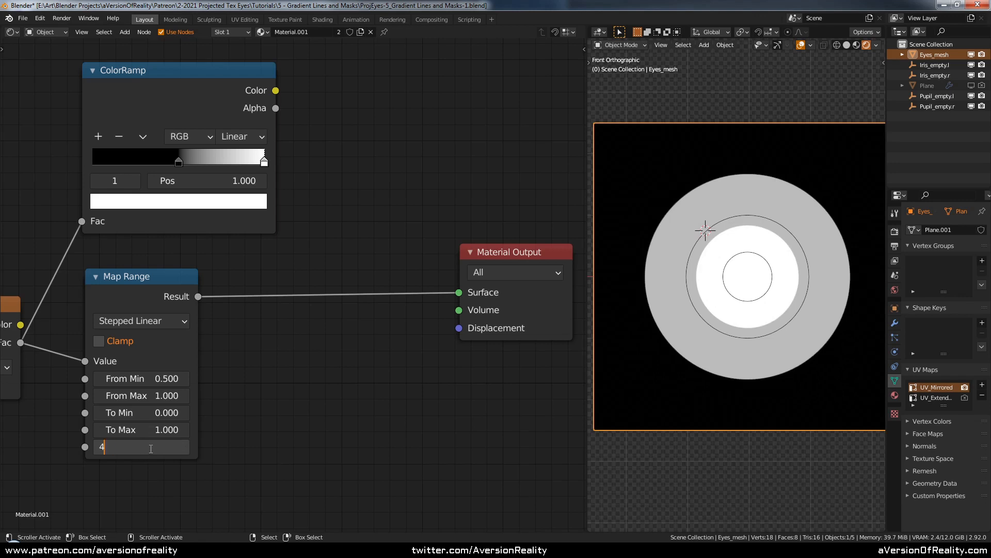
pyautogui.press('Return')
# Step: Try the Smooth Step and Smoother Step interpolation types on the Map Range
pyautogui.click(160, 321)
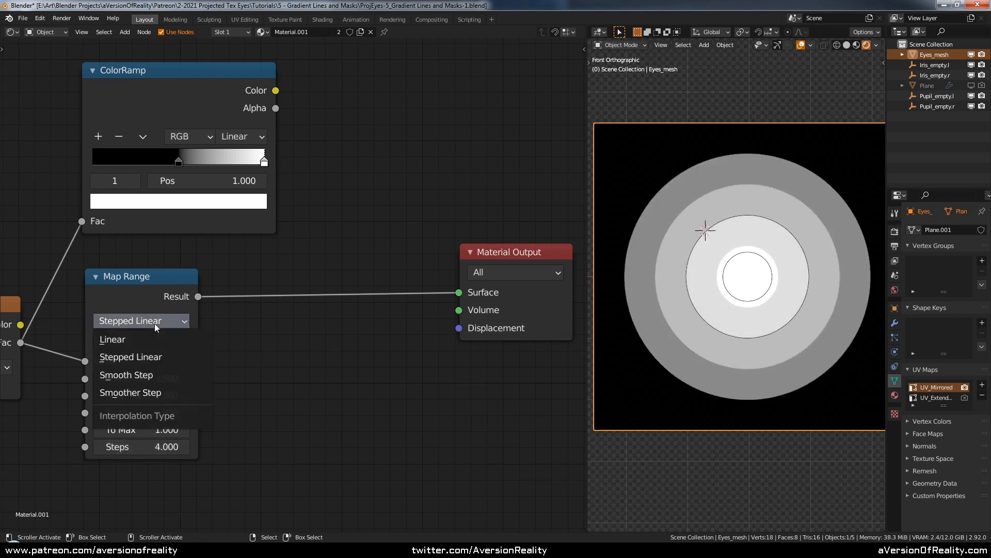
pyautogui.click(144, 374)
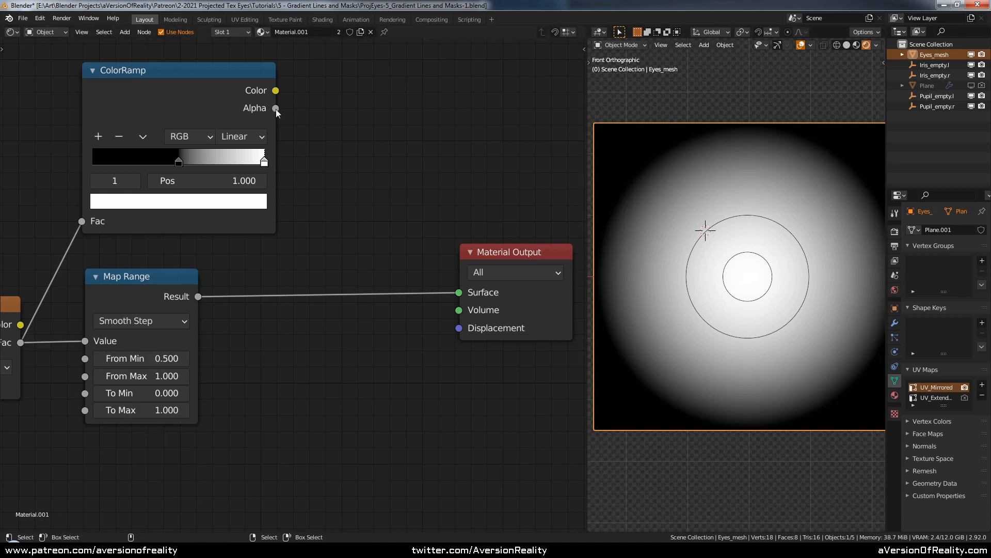
pyautogui.click(173, 320)
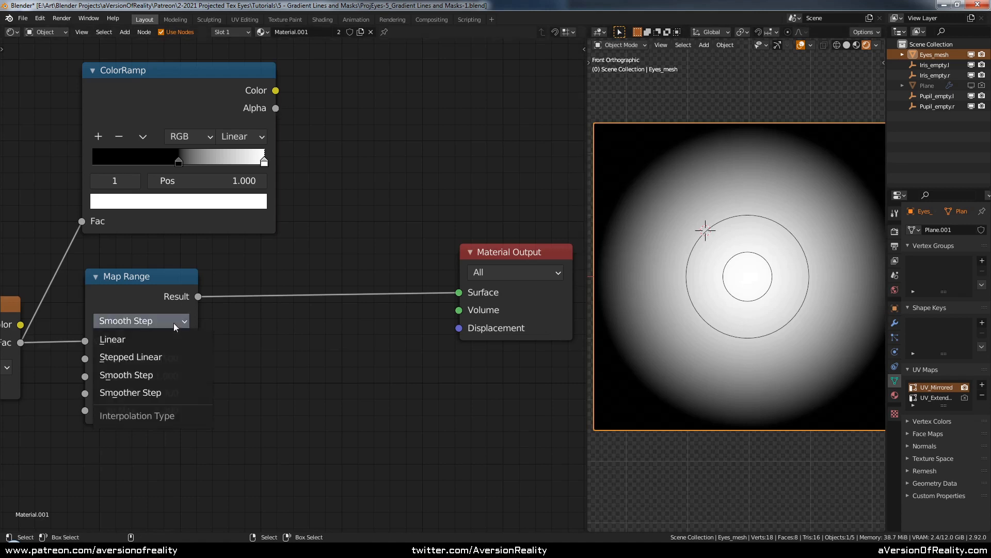
pyautogui.click(169, 392)
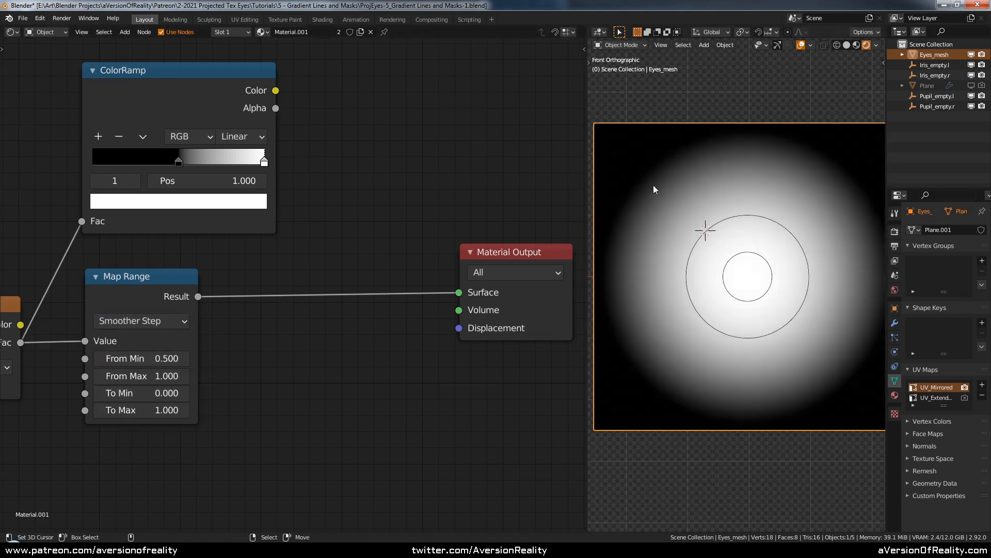
# Step: Link the ColorRamp Color to the Material Output Surface and set the ramp's interpolation to Ease
pyautogui.moveTo(276, 90); pyautogui.dragTo(460, 292)
pyautogui.click(242, 136)
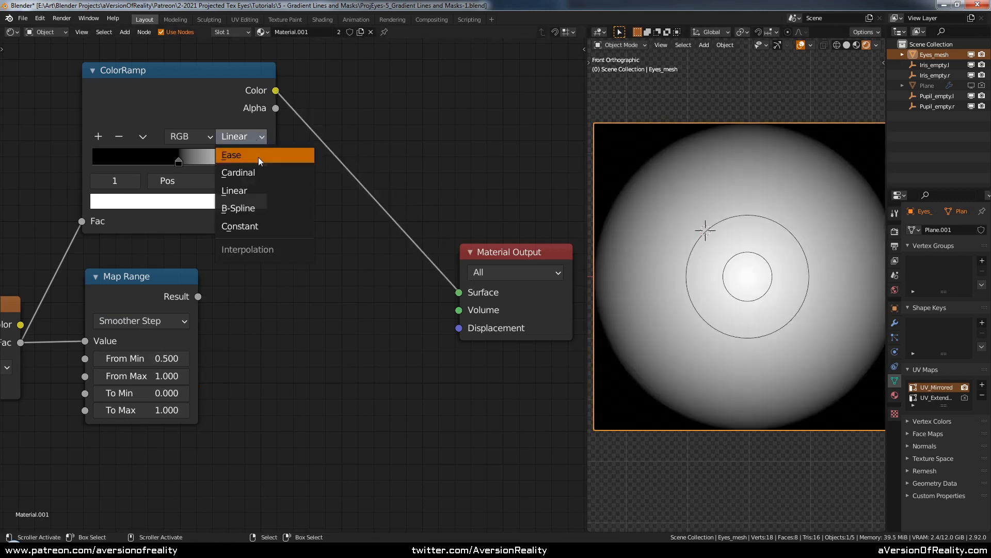
pyautogui.click(233, 155)
# Step: Link the Map Range Result to the Material Output Surface and set the Map Range interpolation to Linear
pyautogui.moveTo(199, 296); pyautogui.dragTo(459, 293)
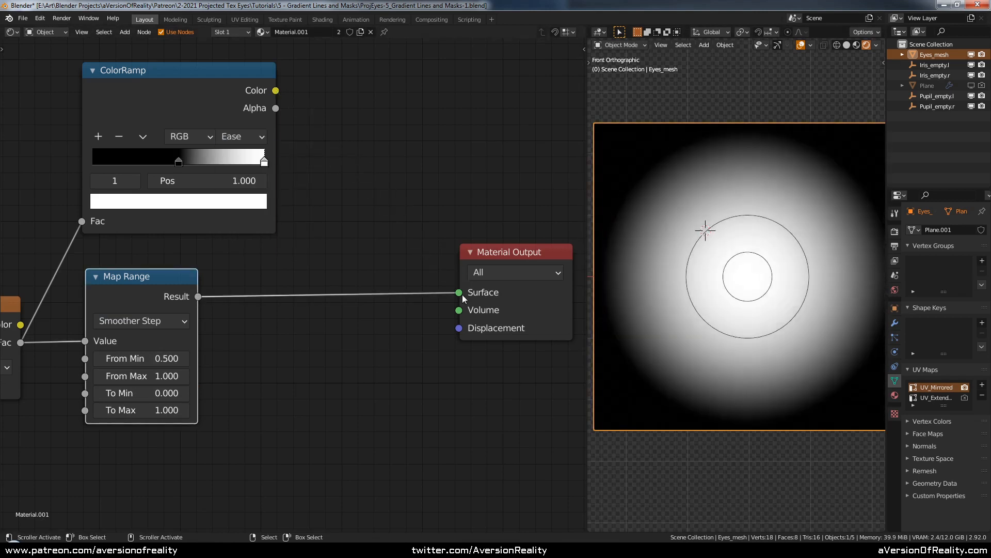
pyautogui.click(362, 248)
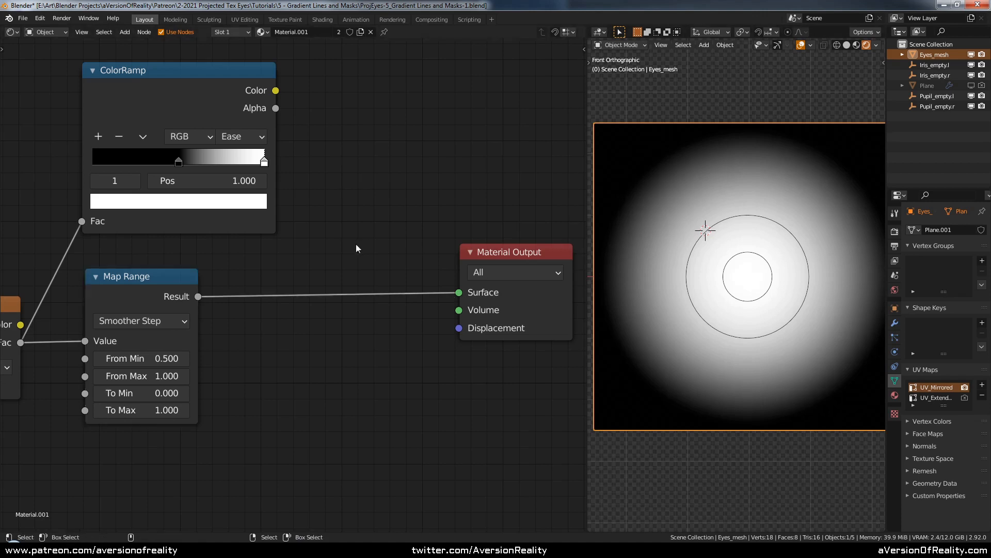
pyautogui.scroll(-1, 365, 253)
pyautogui.click(151, 318)
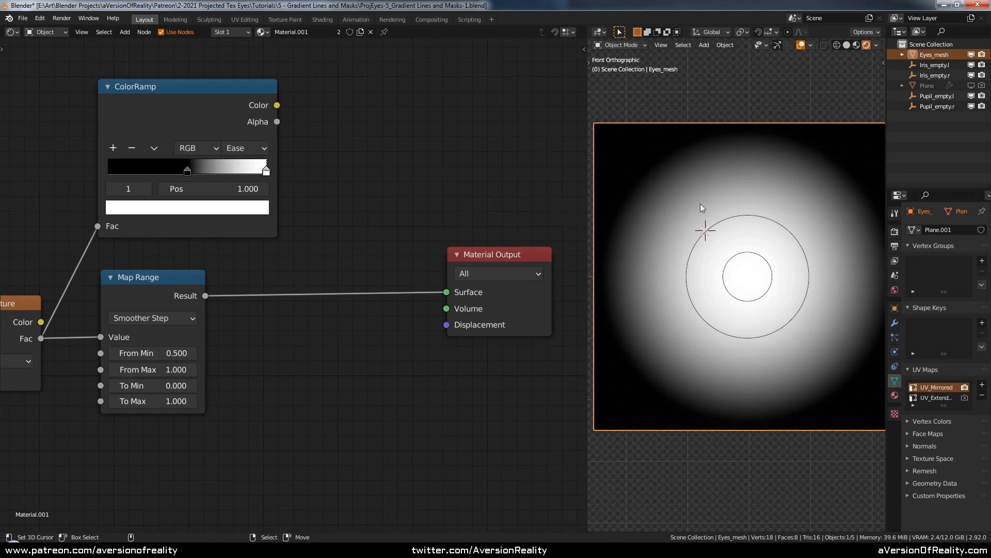
pyautogui.click(174, 316)
pyautogui.click(174, 335)
pyautogui.moveTo(429, 339); pyautogui.dragTo(394, 309, button='middle')
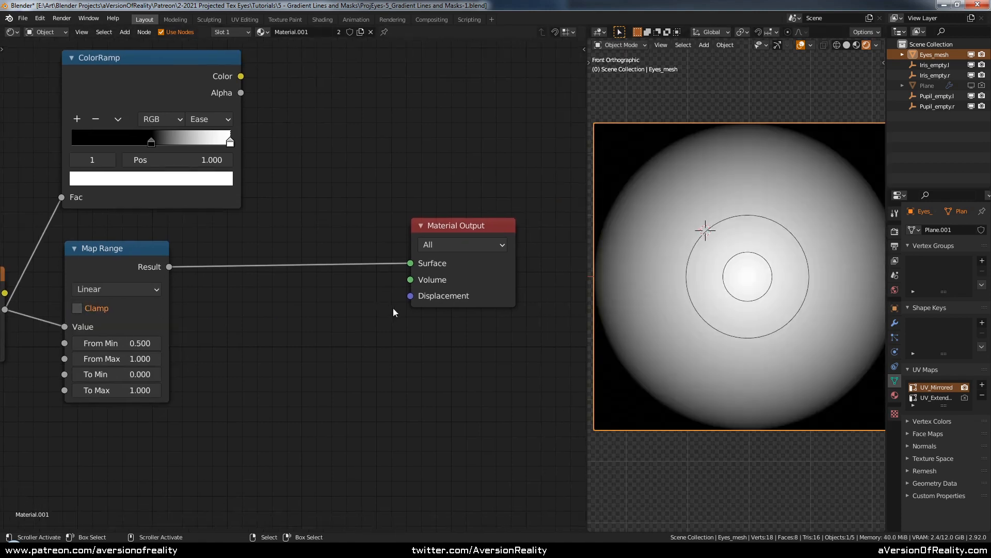
# Step: Move the Material Output node farther from the Map Range to make room for another node
pyautogui.moveTo(498, 288); pyautogui.dragTo(582, 291)
pyautogui.moveTo(416, 313); pyautogui.dragTo(378, 288, button='middle')
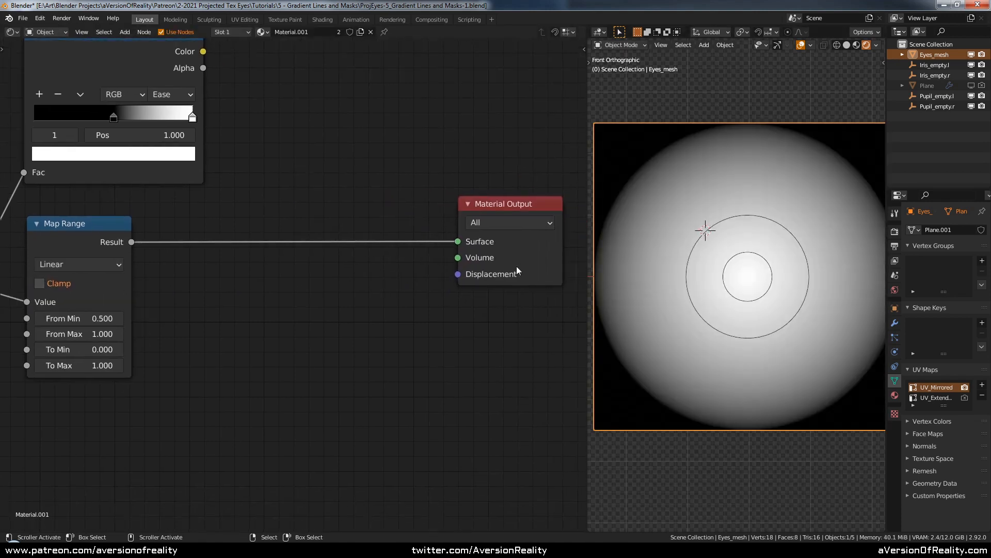
pyautogui.moveTo(517, 268); pyautogui.dragTo(536, 268)
pyautogui.click(391, 283)
pyautogui.moveTo(439, 279); pyautogui.dragTo(419, 285, button='middle')
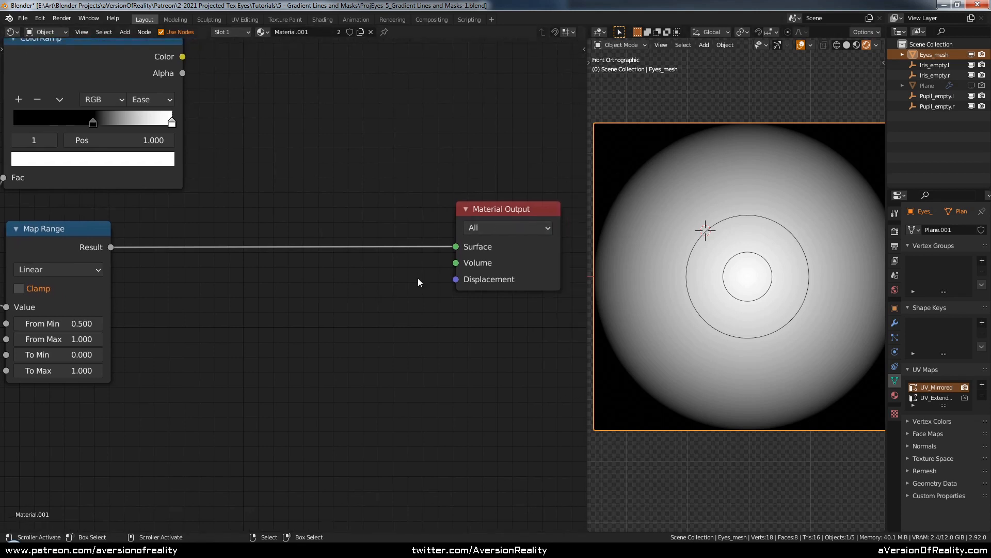
# Step: Add an RGB Curves node and link it between the Map Range Result and the Material Output Surface
pyautogui.hotkey('shift', 'a')
pyautogui.moveTo(296, 281)
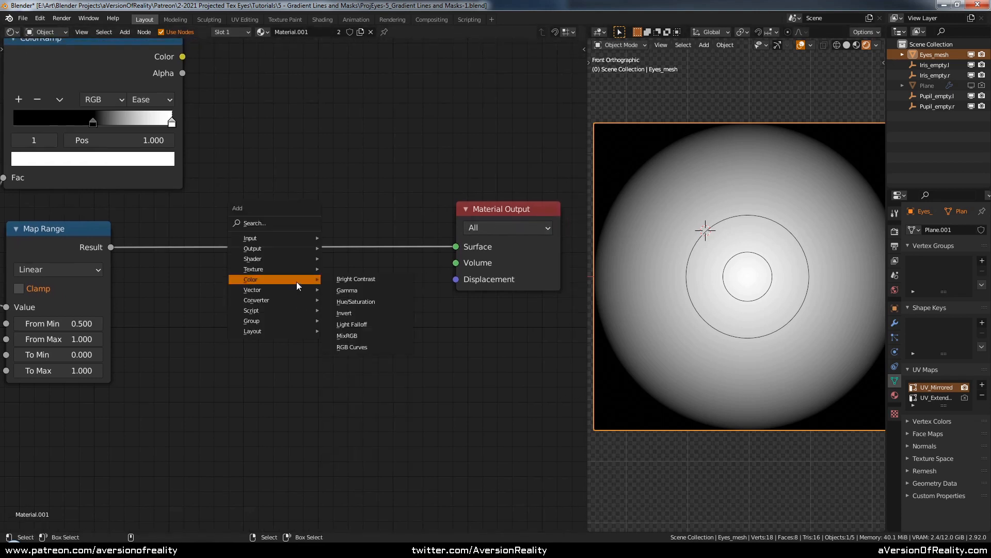
pyautogui.click(381, 349)
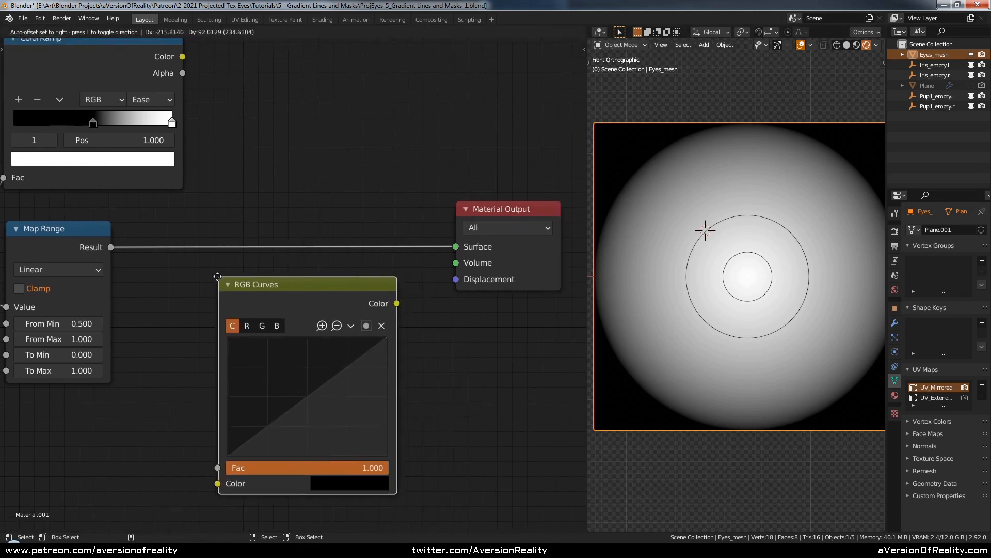
pyautogui.click(377, 351)
pyautogui.moveTo(86, 258); pyautogui.dragTo(141, 249, button='middle')
pyautogui.click(131, 259)
pyautogui.click(231, 279)
pyautogui.moveTo(235, 279); pyautogui.dragTo(210, 268, button='middle')
pyautogui.moveTo(306, 269); pyautogui.dragTo(285, 177)
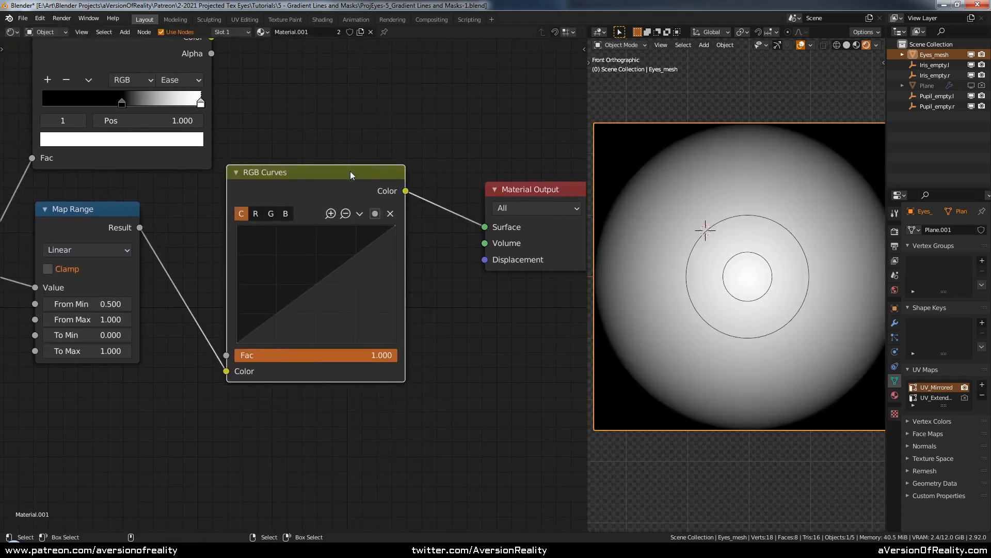
# Step: Bend the RGB Curves combined curve into an S shape with two added points, the lower one at about X 0.35, Y 0.13
pyautogui.scroll(2, 351, 304)
pyautogui.moveTo(360, 351); pyautogui.dragTo(361, 382)
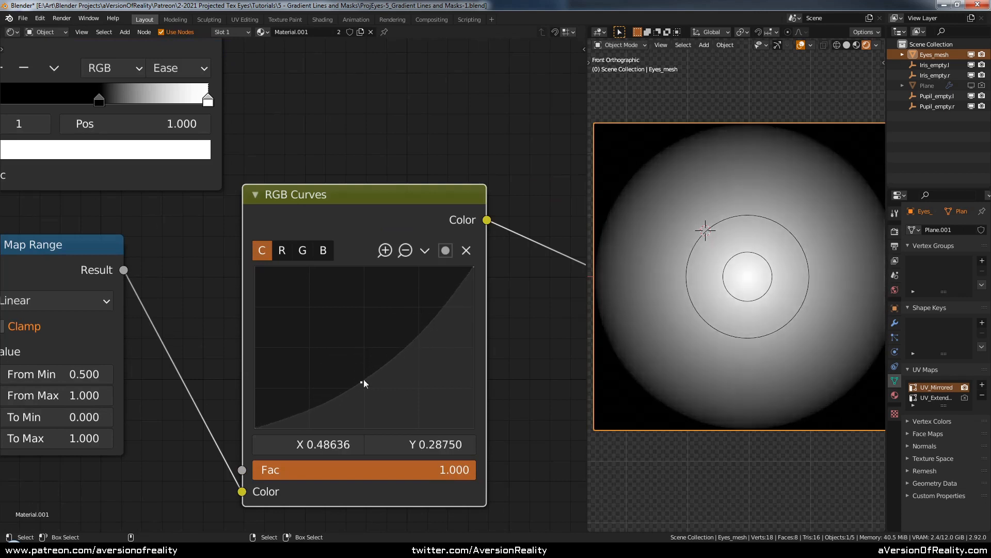
pyautogui.moveTo(412, 320); pyautogui.dragTo(400, 302)
pyautogui.moveTo(368, 380); pyautogui.dragTo(336, 402)
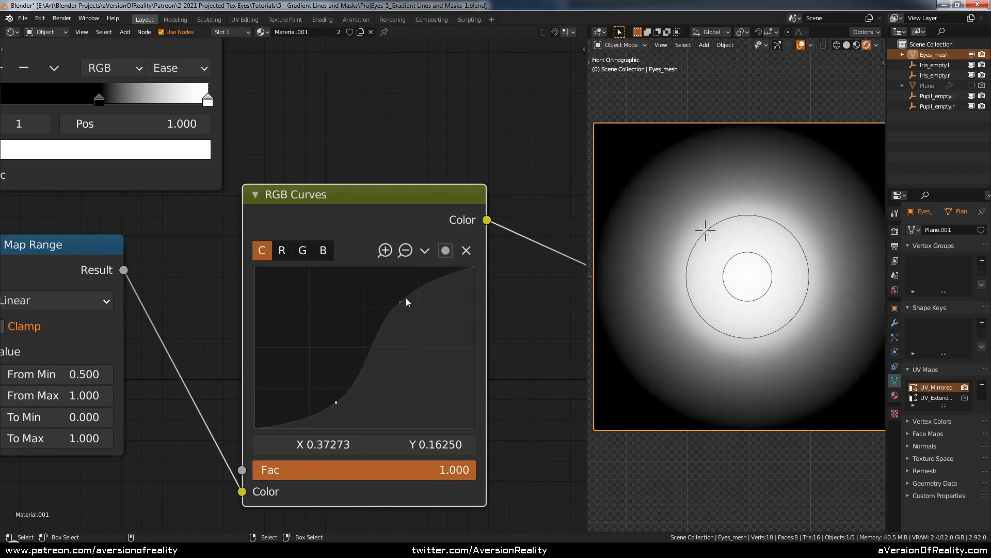
pyautogui.moveTo(403, 301); pyautogui.dragTo(412, 315)
pyautogui.moveTo(336, 401)
pyautogui.mouseDown()
pyautogui.moveTo(328, 395)
pyautogui.moveTo(334, 402)
pyautogui.mouseUp()
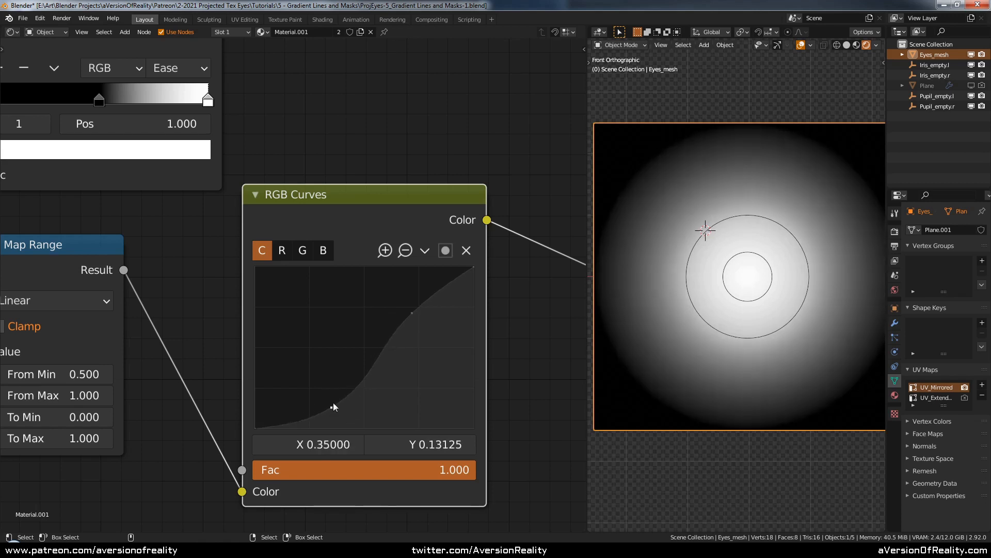
# Step: Reshape the RGB Curves S curve with the lower point at about X 0.27, Y 0.26 and the upper at about X 0.75, Y 0.86
pyautogui.moveTo(414, 311); pyautogui.dragTo(409, 285)
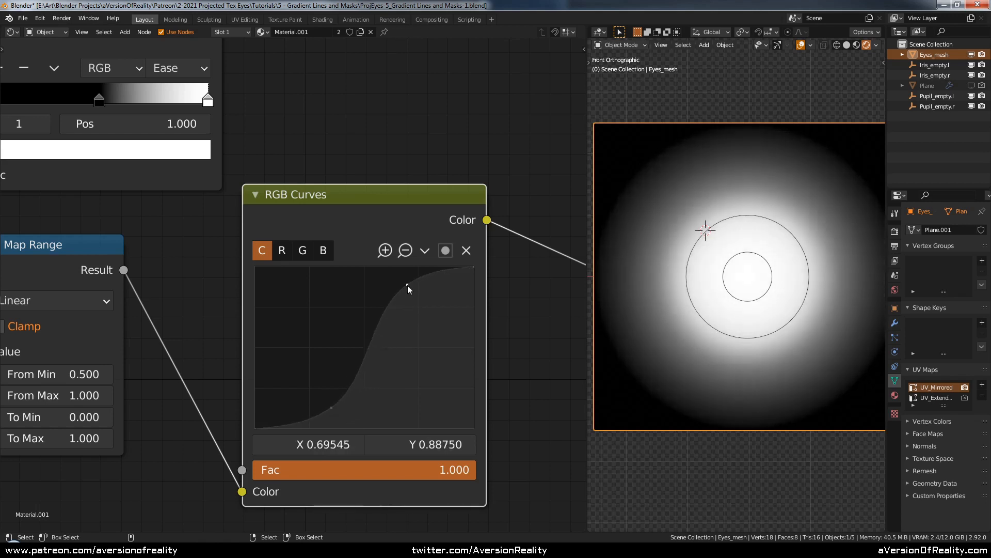
pyautogui.moveTo(324, 408)
pyautogui.mouseDown()
pyautogui.moveTo(339, 417)
pyautogui.moveTo(320, 417)
pyautogui.moveTo(322, 408)
pyautogui.mouseUp()
pyautogui.moveTo(408, 285); pyautogui.dragTo(413, 296)
pyautogui.moveTo(321, 408); pyautogui.dragTo(313, 386)
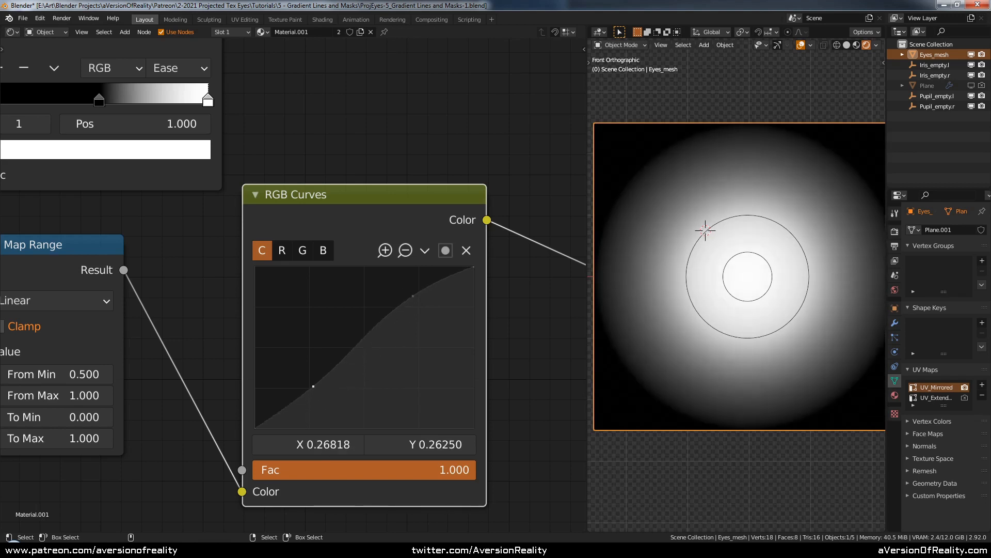
pyautogui.moveTo(413, 295); pyautogui.dragTo(421, 282)
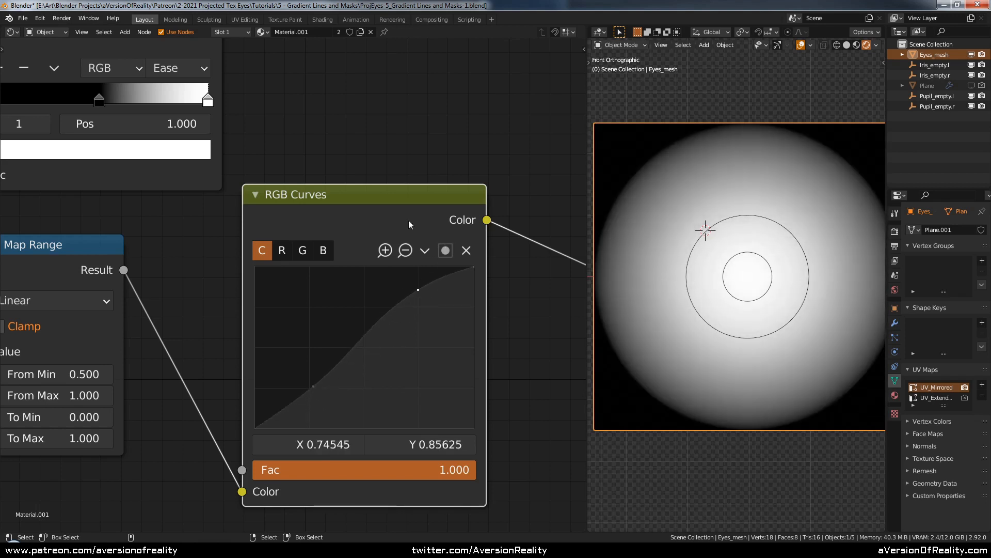
# Step: Delete the RGB Curves node while keeping the Map Range linked to the Surface input, and move the Material Output closer
pyautogui.scroll(-2, 408, 220)
pyautogui.hotkey('ctrl', 'x')
pyautogui.hotkey('shift', 'a')
pyautogui.moveTo(295, 304)
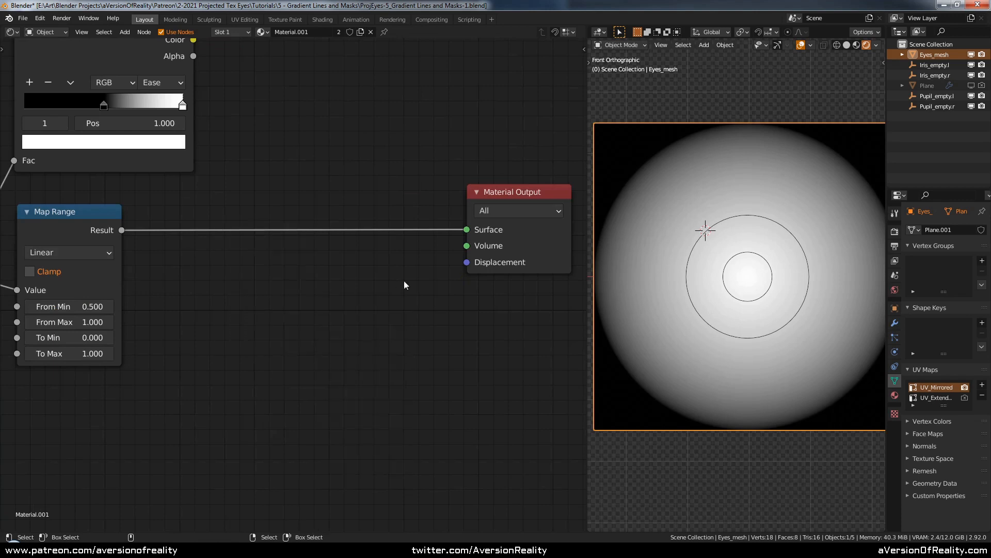
pyautogui.moveTo(516, 243); pyautogui.dragTo(476, 258)
pyautogui.click(380, 303)
pyautogui.moveTo(341, 294); pyautogui.dragTo(392, 319, button='middle')
pyautogui.scroll(-1, 392, 320)
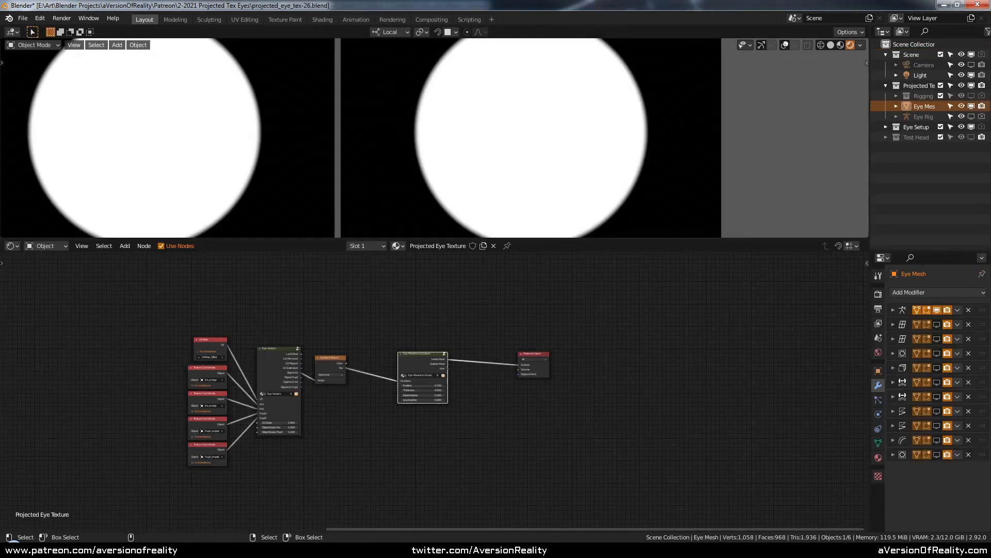
# Step: In projected_eye_tex-26.blend, enter the Mask from Gradient node group and look over its whole node layout
pyautogui.scroll(3, 346, 445)
pyautogui.press('Tab')
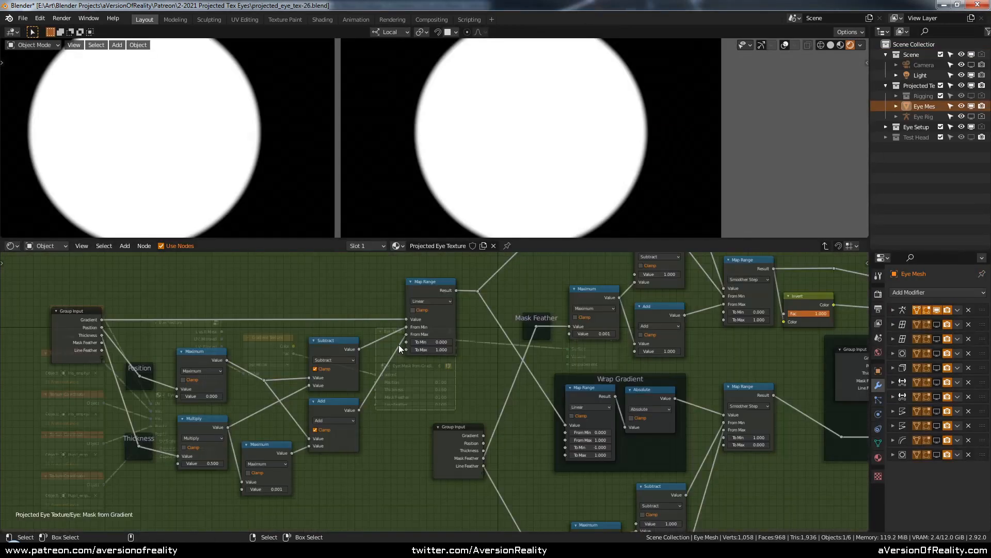
pyautogui.scroll(-5, 399, 345)
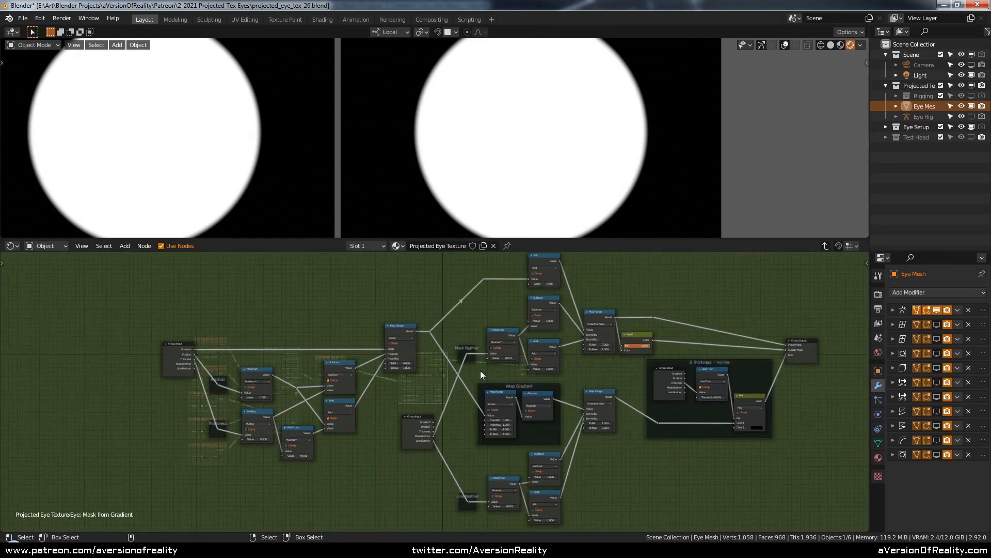
pyautogui.scroll(2, 457, 318)
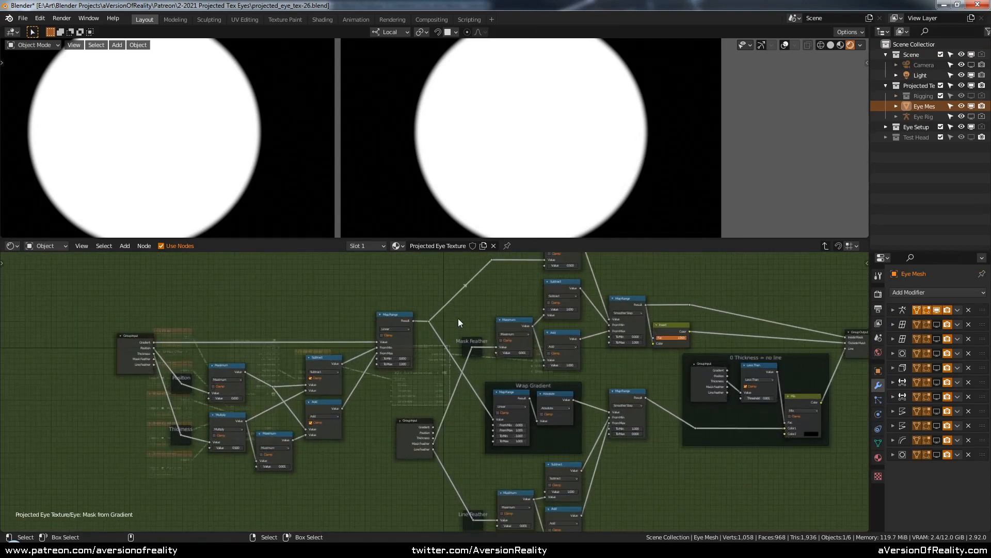
# Step: Examine the Position and Thickness math nodes feeding the first Map Range, and select that Map Range node
pyautogui.moveTo(425, 336); pyautogui.dragTo(590, 357, button='middle')
pyautogui.scroll(2, 535, 362)
pyautogui.moveTo(569, 406); pyautogui.dragTo(576, 392, button='middle')
pyautogui.scroll(4, 576, 392)
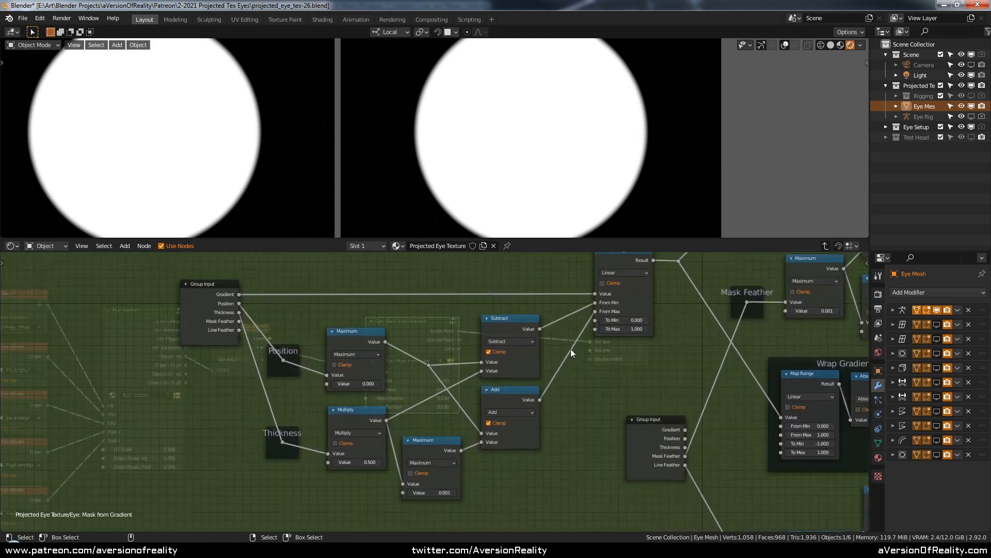
pyautogui.press('c')
pyautogui.press('Escape')
pyautogui.moveTo(618, 258); pyautogui.dragTo(609, 293, button='middle')
pyautogui.scroll(3, 608, 294)
pyautogui.click(609, 292)
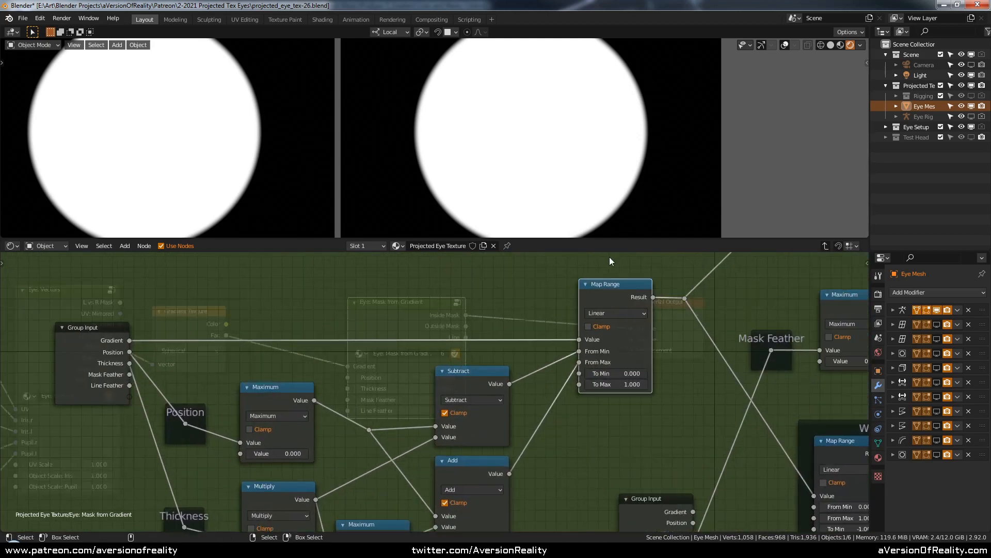
# Step: Enlarge the node editor area and examine the links from the Group Input to the first Map Range node
pyautogui.moveTo(622, 238); pyautogui.dragTo(637, 158)
pyautogui.moveTo(471, 289); pyautogui.dragTo(527, 235, button='middle')
pyautogui.scroll(-1, 525, 240)
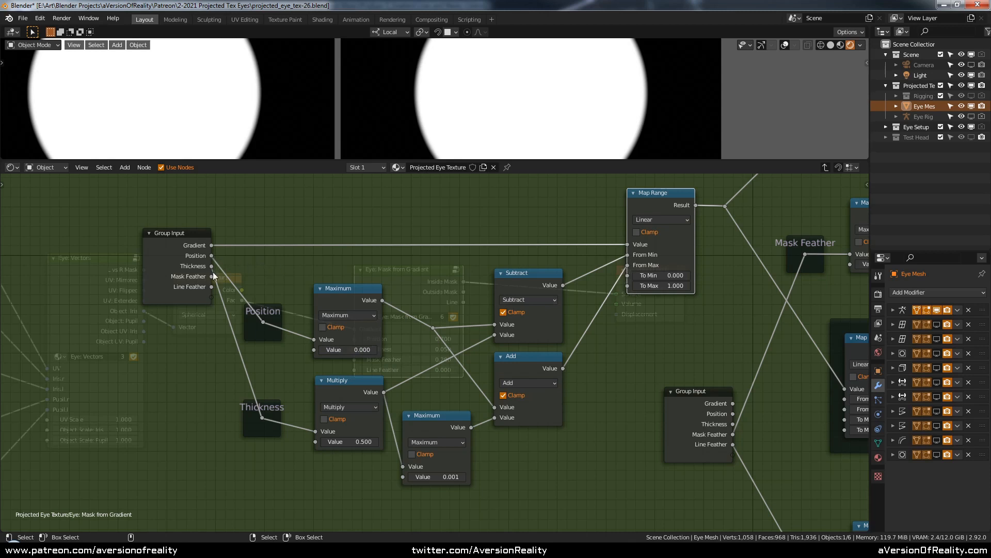
pyautogui.moveTo(393, 269); pyautogui.dragTo(268, 312, button='middle')
pyautogui.scroll(-1, 584, 275)
pyautogui.scroll(-1, 478, 336)
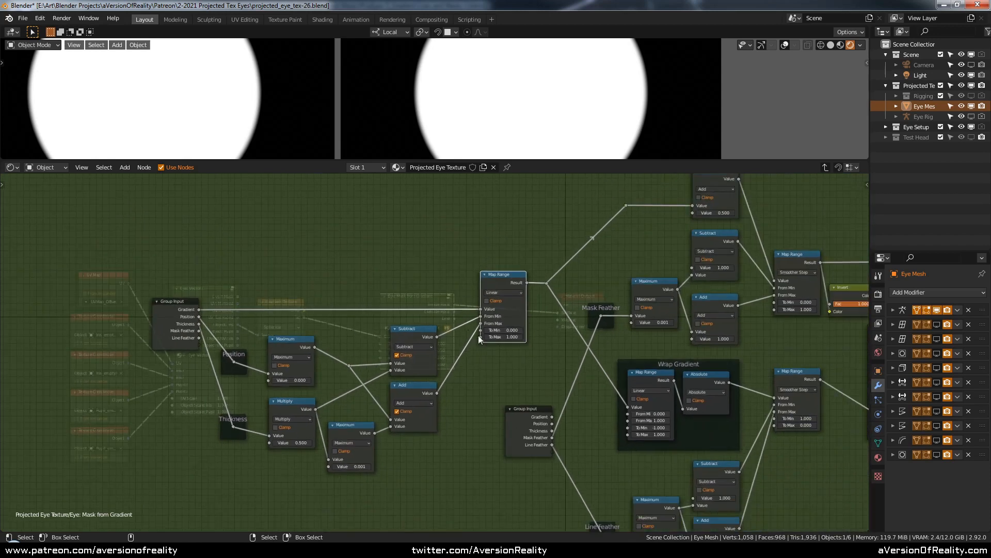
# Step: Circle-select the mask branch from Mask Feather through the Add, Subtract, Maximum, Map Range and Invert nodes to examine it
pyautogui.moveTo(618, 289); pyautogui.dragTo(350, 332, button='middle')
pyautogui.scroll(1, 522, 288)
pyautogui.moveTo(518, 315); pyautogui.dragTo(417, 329, button='middle')
pyautogui.press('c')
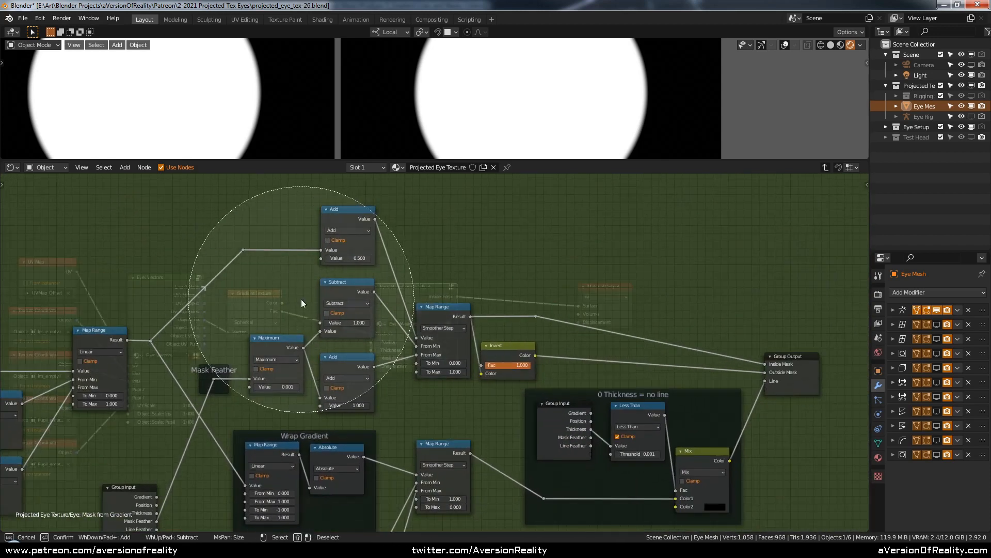
pyautogui.moveTo(305, 296); pyautogui.dragTo(364, 293)
pyautogui.rightClick(387, 291)
pyautogui.scroll(1, 408, 289)
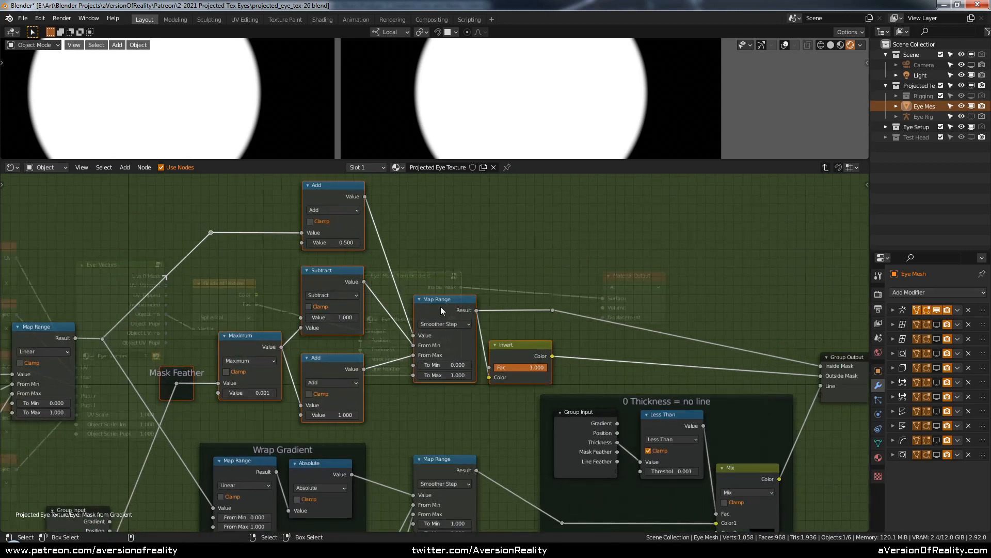
pyautogui.moveTo(441, 306); pyautogui.dragTo(476, 305, button='middle')
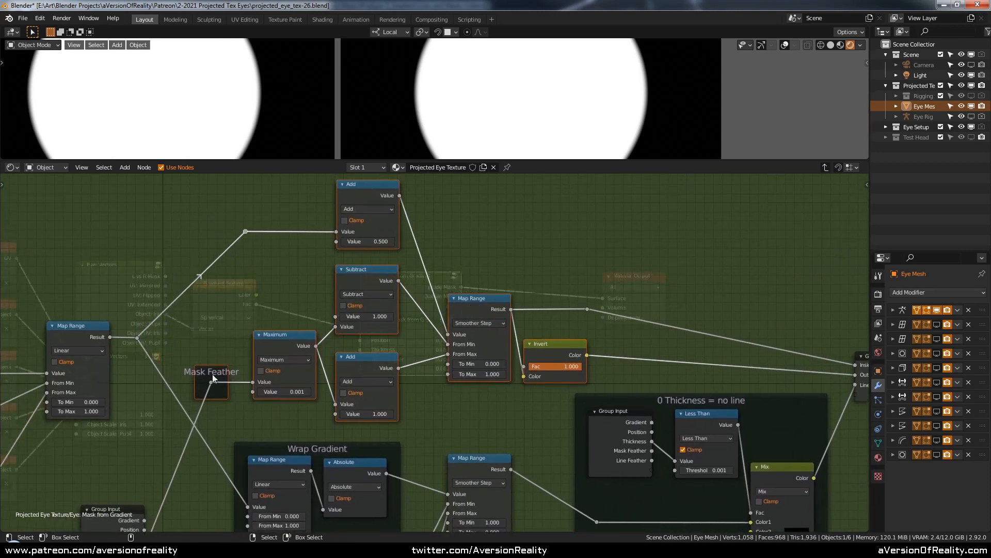
pyautogui.scroll(-1, 227, 378)
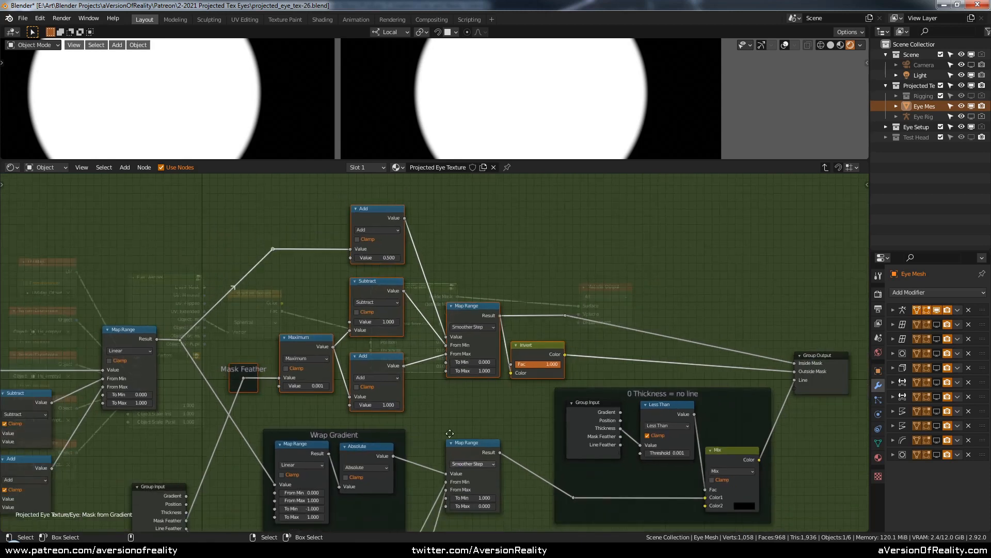
# Step: Clear the selection and circle-select the line branch with the Line Feather, Wrap Gradient and 0 Thickness = no line nodes
pyautogui.moveTo(450, 459); pyautogui.dragTo(427, 310, button='middle')
pyautogui.hotkey('alt', 'a')
pyautogui.press('c')
pyautogui.moveTo(317, 401); pyautogui.dragTo(599, 360)
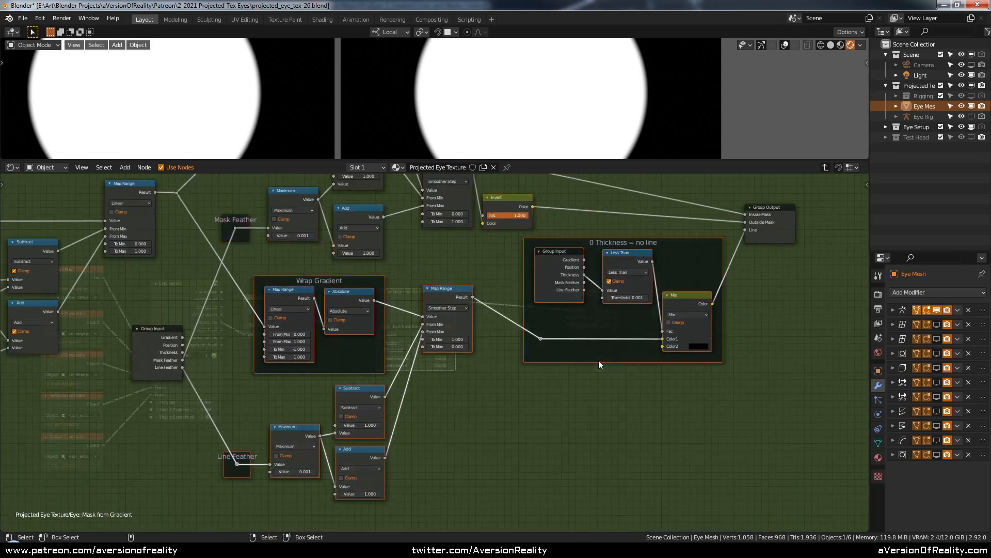
pyautogui.rightClick(599, 361)
pyautogui.scroll(1, 462, 395)
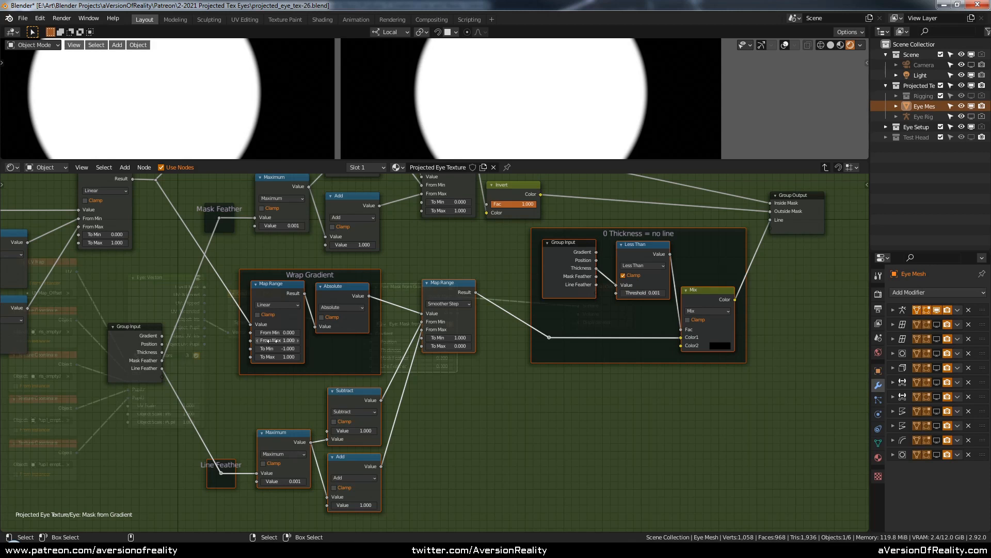
# Step: Deselect the line branch nodes, review the group's layout up to the Group Output, and exit the node group
pyautogui.click(512, 250)
pyautogui.moveTo(521, 244); pyautogui.dragTo(493, 336, button='middle')
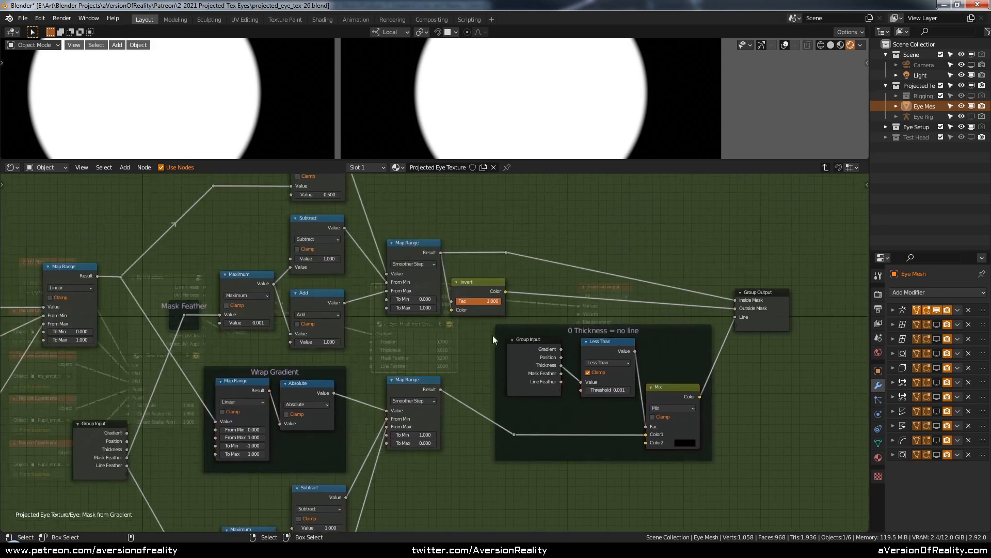
pyautogui.scroll(-3, 423, 349)
pyautogui.moveTo(414, 352); pyautogui.dragTo(553, 301, button='middle')
pyautogui.moveTo(555, 246); pyautogui.dragTo(551, 278, button='middle')
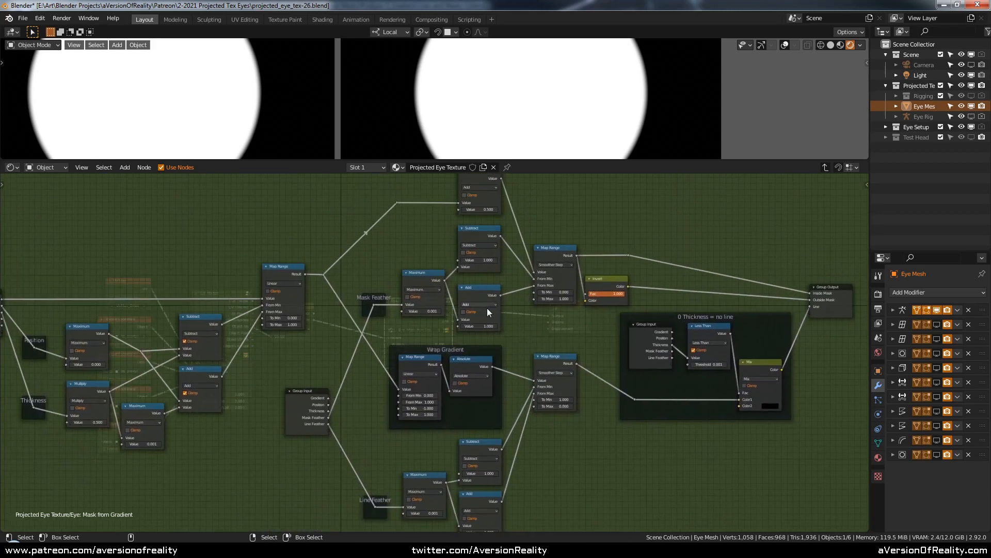
pyautogui.press('Tab')
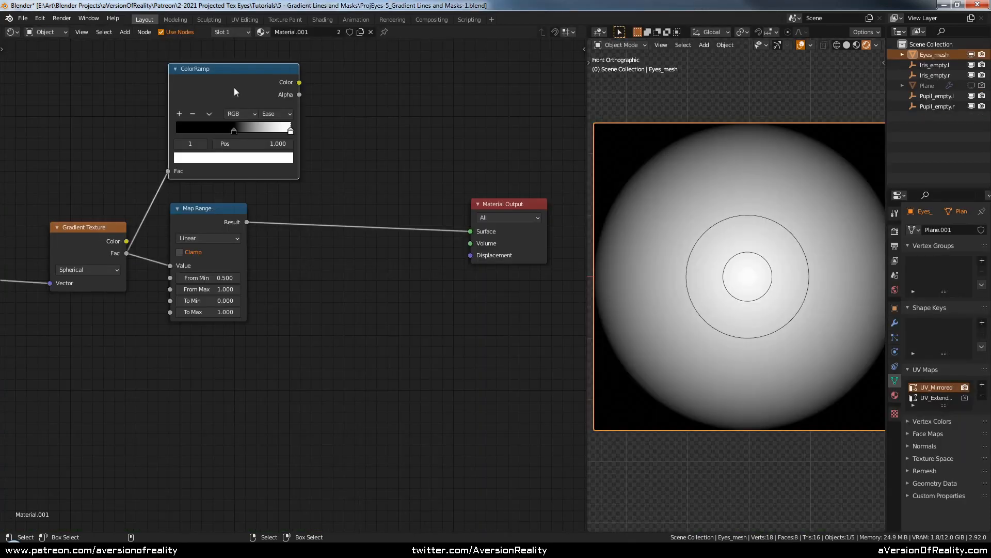
# Step: In the Gradient Lines and Masks file, delete the ColorRamp node and move the Map Range next to the Material Output, away from the Gradient Texture
pyautogui.press('x')
pyautogui.moveTo(231, 212); pyautogui.dragTo(421, 232)
pyautogui.moveTo(489, 248); pyautogui.dragTo(526, 268)
pyautogui.moveTo(409, 231); pyautogui.dragTo(438, 231)
pyautogui.click(310, 315)
pyautogui.moveTo(267, 326); pyautogui.dragTo(246, 273, button='middle')
pyautogui.scroll(1, 317, 302)
pyautogui.scroll(2, 253, 284)
pyautogui.moveTo(259, 296); pyautogui.dragTo(205, 269, button='middle')
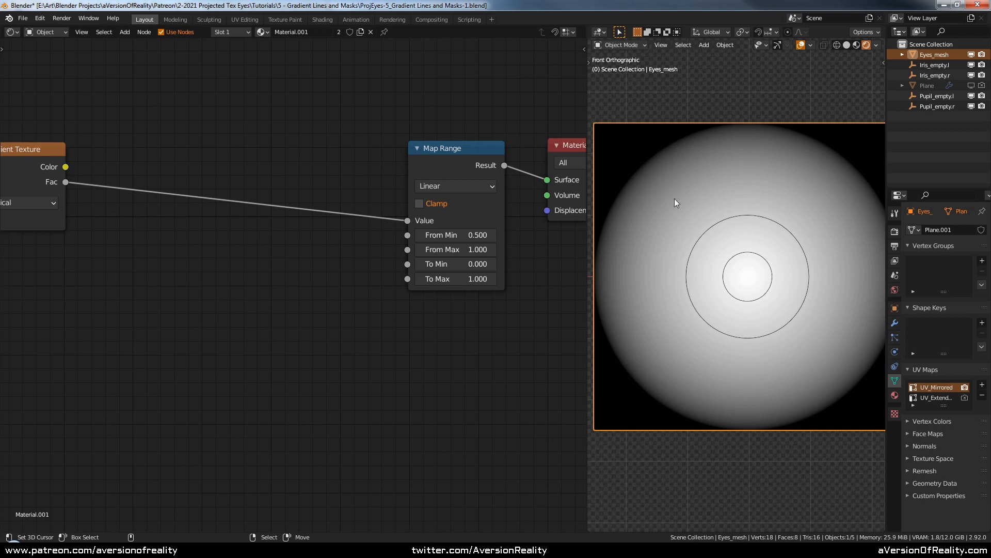
# Step: Lower the Map Range From Max to 0.500, and raise it to 0.600
pyautogui.click(422, 250)
pyautogui.click(422, 251)
pyautogui.click(423, 250)
pyautogui.click(422, 250)
pyautogui.click(422, 251)
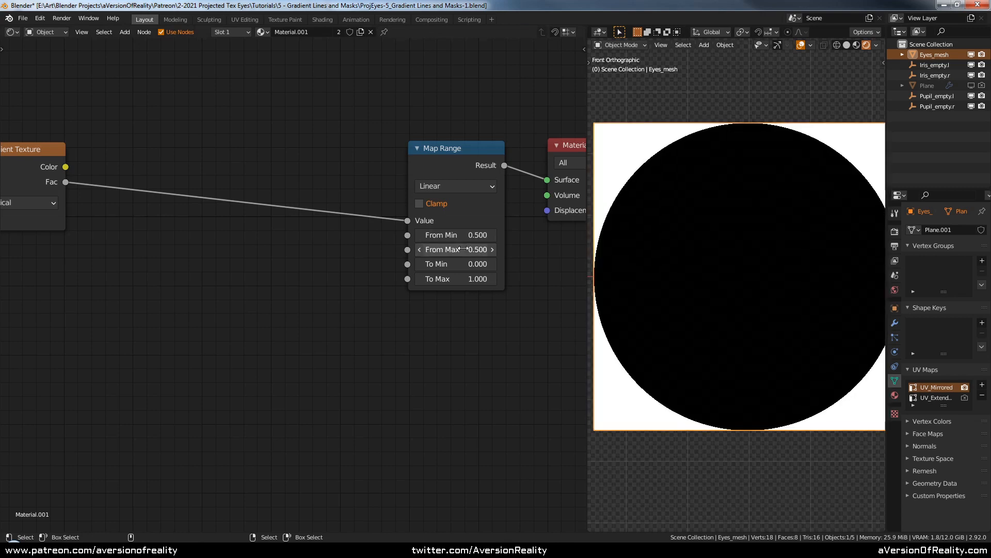
pyautogui.click(491, 250)
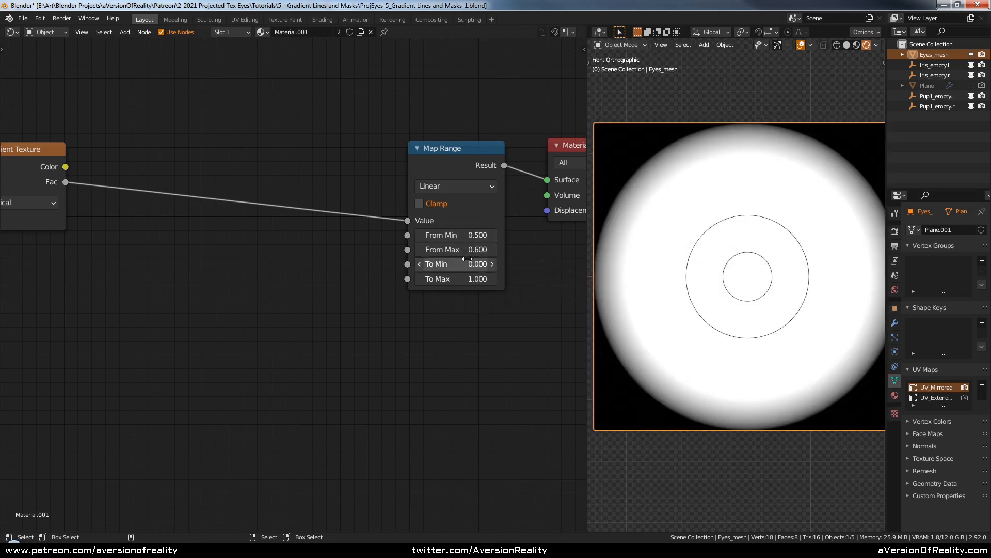
# Step: Add a Value node below the Gradient Texture and place a duplicate of it underneath
pyautogui.moveTo(261, 258); pyautogui.dragTo(317, 259, button='middle')
pyautogui.hotkey('shift', 'a')
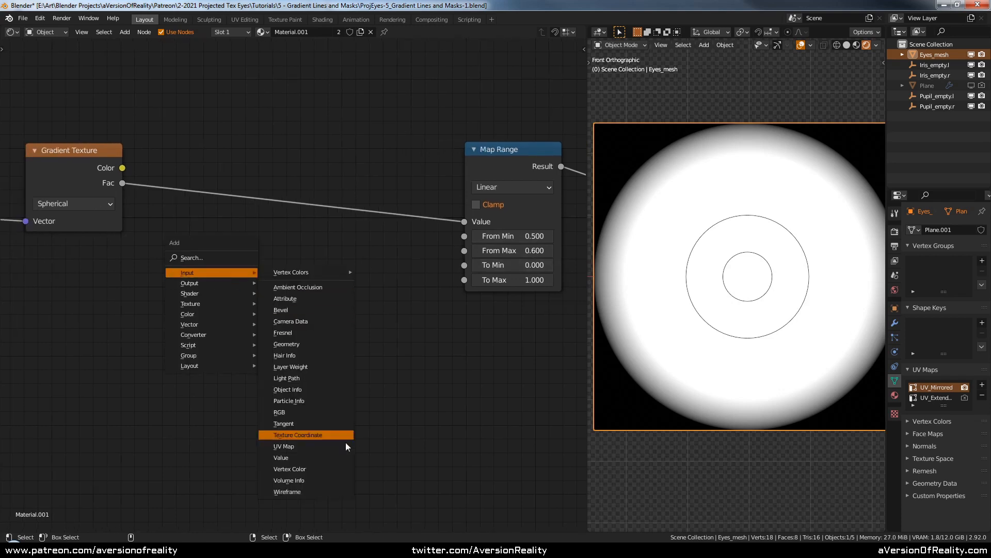
pyautogui.click(302, 457)
pyautogui.click(176, 234)
pyautogui.hotkey('shift', 'd')
pyautogui.click(231, 326)
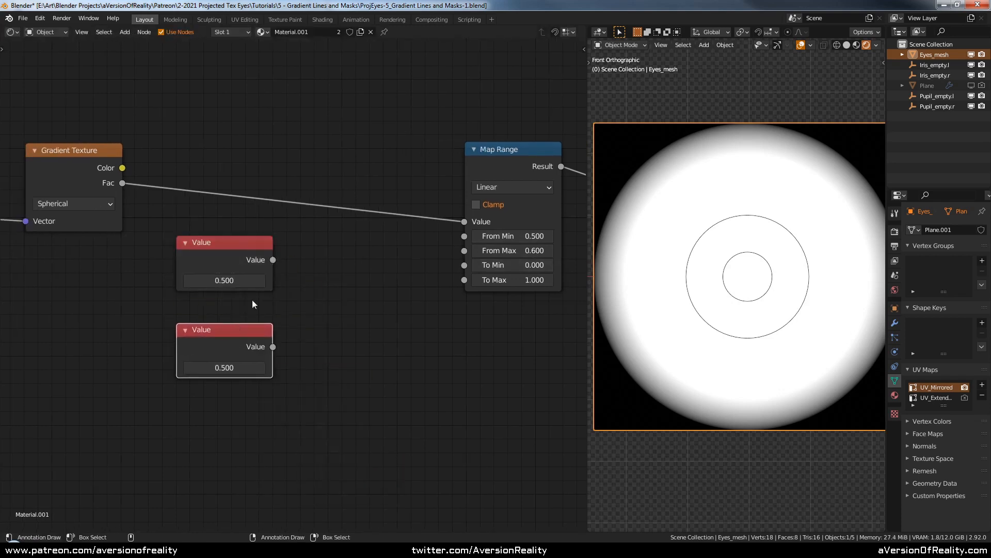
# Step: Link the upper Value node to the Map Range From Min input and shift the node closer to the Gradient Texture
pyautogui.moveTo(272, 259); pyautogui.dragTo(464, 236)
pyautogui.click(241, 257)
pyautogui.moveTo(242, 258); pyautogui.dragTo(209, 262)
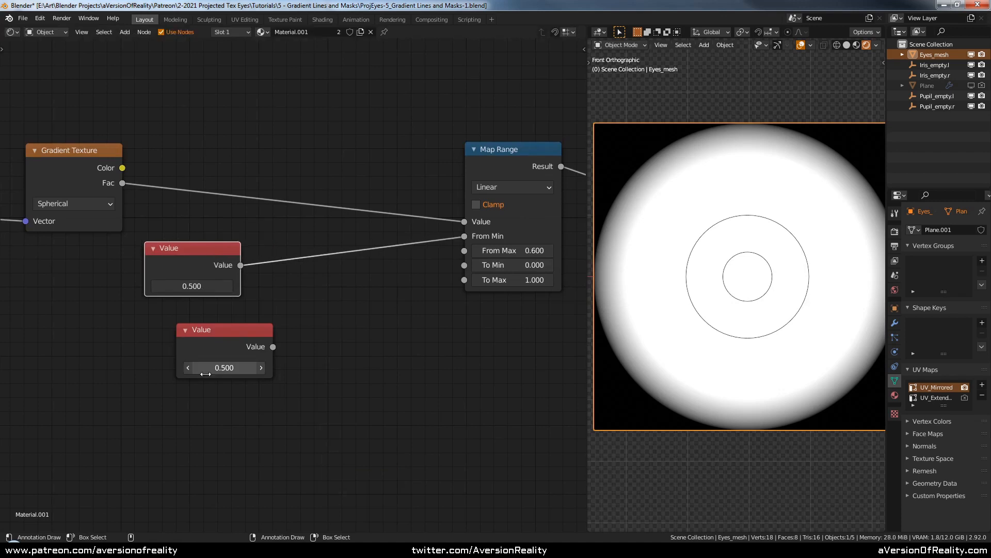
# Step: Set the lower Value node to 0.05 and move it directly beneath the upper Value node
pyautogui.click(209, 367)
pyautogui.press('BackSpace')
pyautogui.write('.05')
pyautogui.press('Return')
pyautogui.moveTo(242, 330); pyautogui.dragTo(214, 323)
# Step: Insert a Math node in Add mode that sums both Value nodes, and link its output to the Map Range From Max
pyautogui.hotkey('shift', 'a')
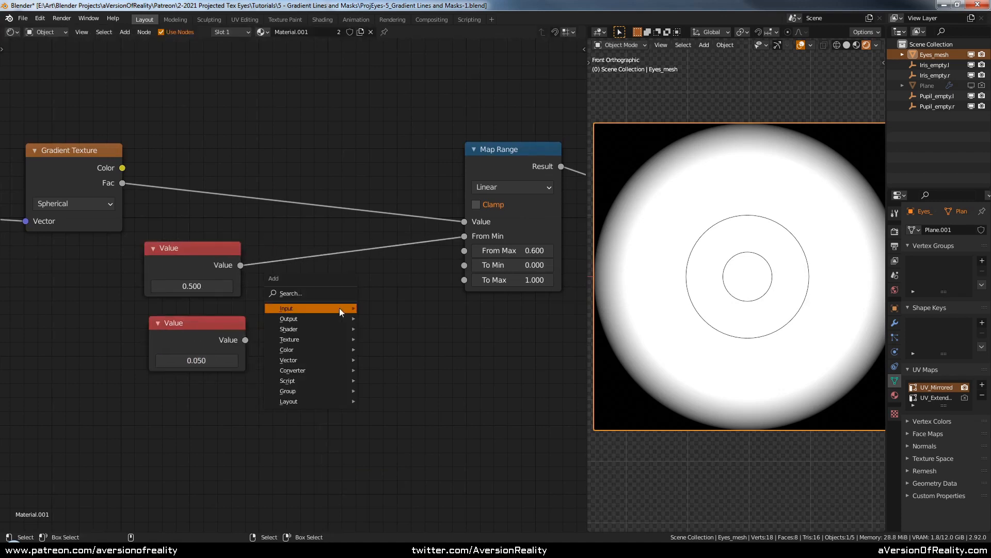
pyautogui.moveTo(324, 370)
pyautogui.click(407, 287)
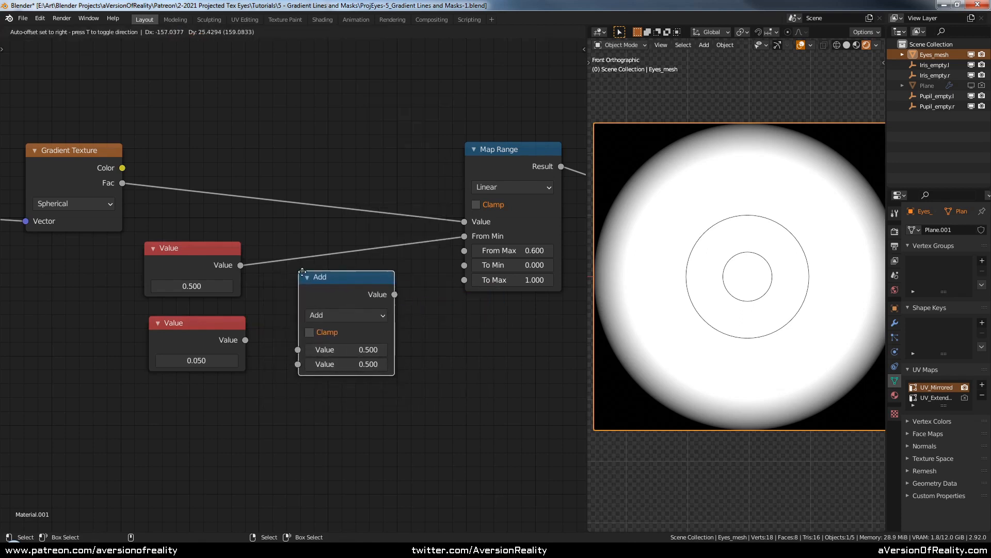
pyautogui.click(312, 273)
pyautogui.moveTo(241, 265); pyautogui.dragTo(308, 351)
pyautogui.moveTo(246, 340); pyautogui.dragTo(318, 372)
pyautogui.moveTo(404, 296); pyautogui.dragTo(464, 250)
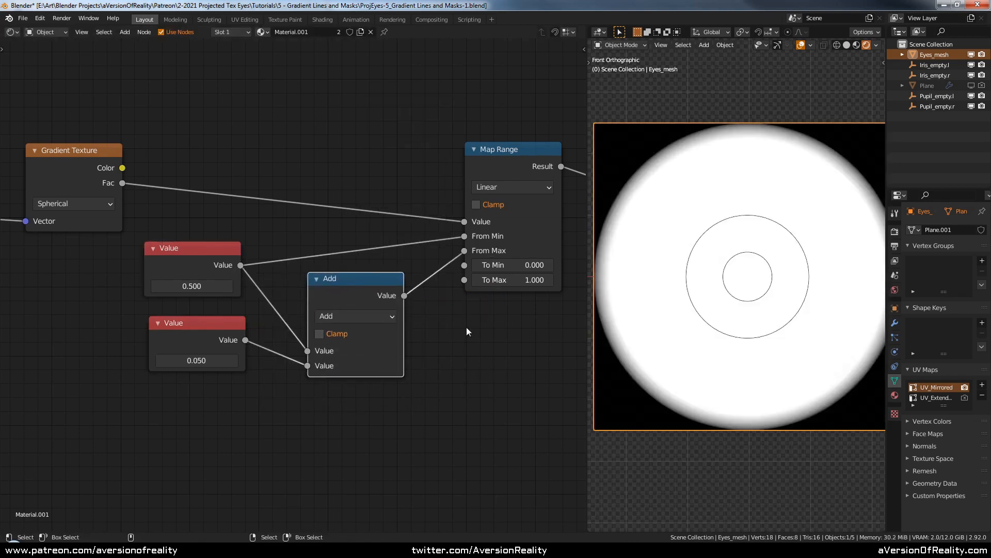
# Step: Tidy the layout by nudging the Add node and the upper Value node slightly
pyautogui.moveTo(475, 328); pyautogui.dragTo(422, 327, button='middle')
pyautogui.moveTo(321, 279); pyautogui.dragTo(327, 273)
pyautogui.moveTo(158, 246); pyautogui.dragTo(165, 239)
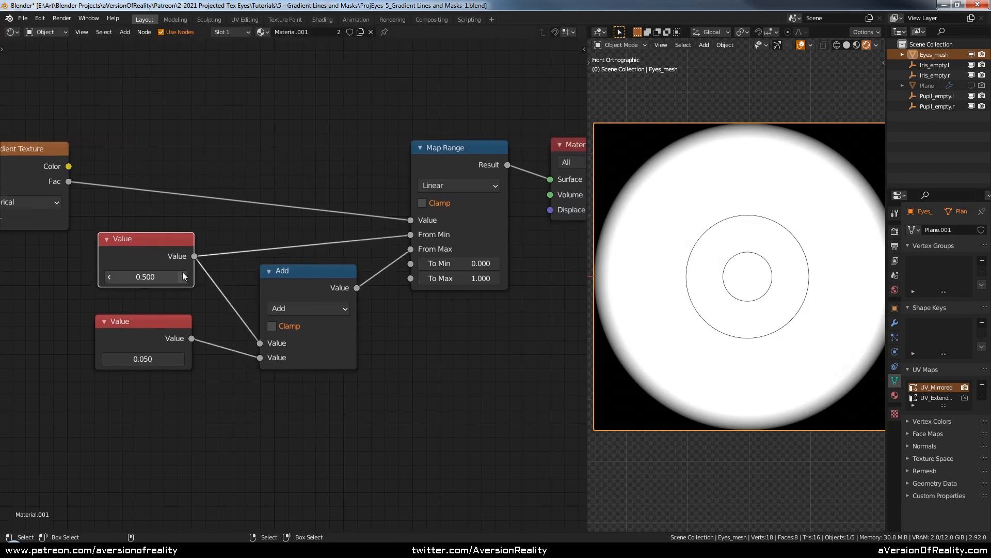
# Step: Vary the upper Value node up to 0.700 to move the mask edge, ending at 0.600
pyautogui.click(184, 275)
pyautogui.click(184, 275)
pyautogui.click(110, 279)
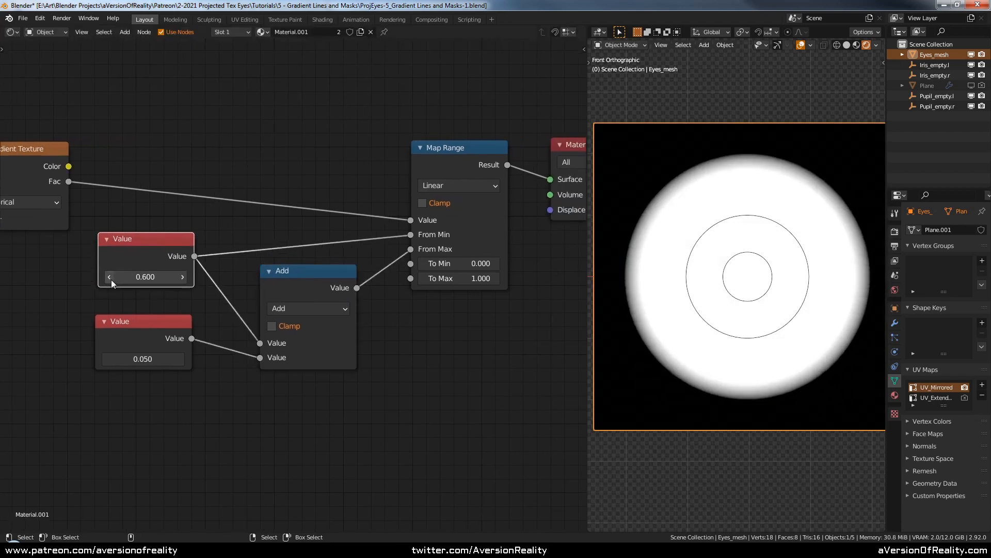
pyautogui.click(111, 280)
pyautogui.click(183, 276)
pyautogui.click(184, 276)
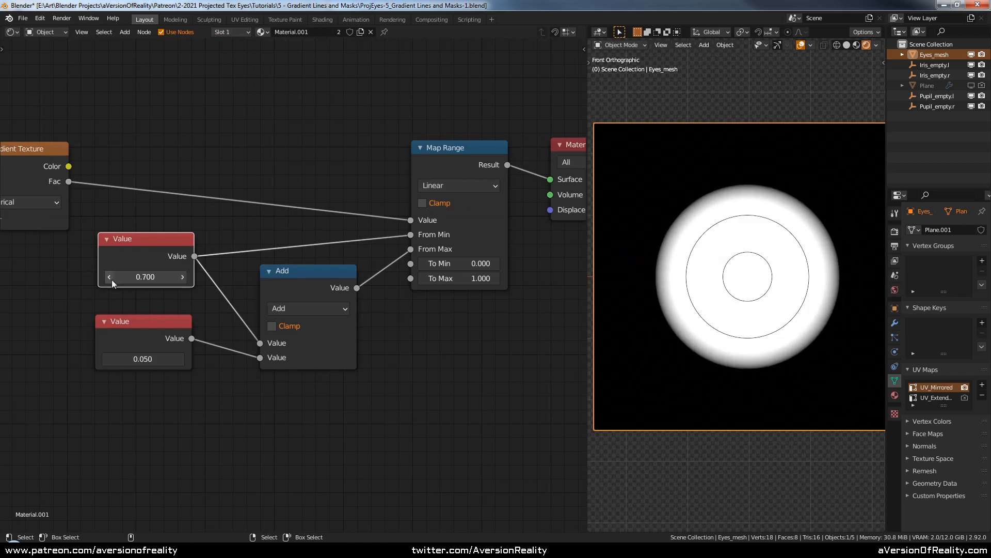
pyautogui.click(111, 280)
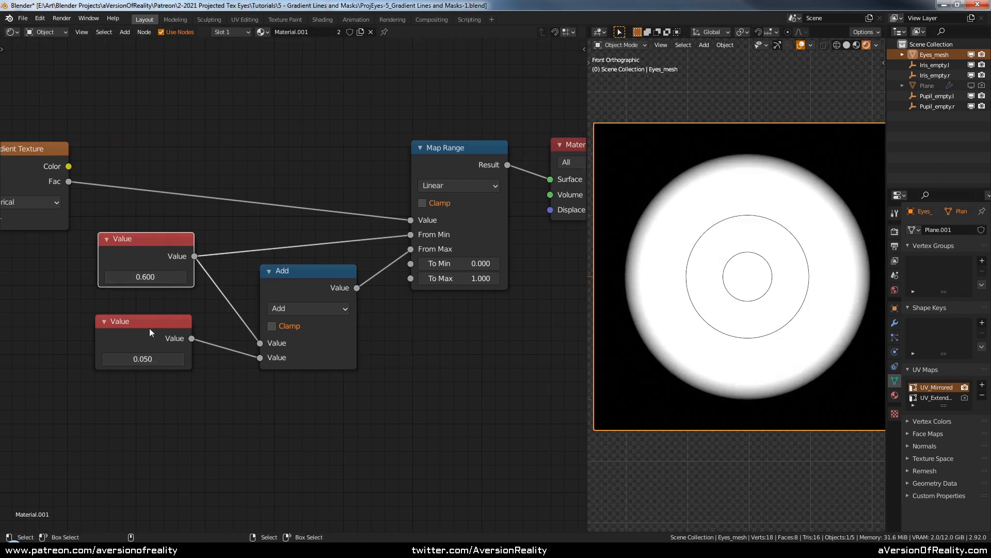
# Step: Set the lower Value node to 0.01, inspect the mask edge up close, and save the file
pyautogui.click(159, 360)
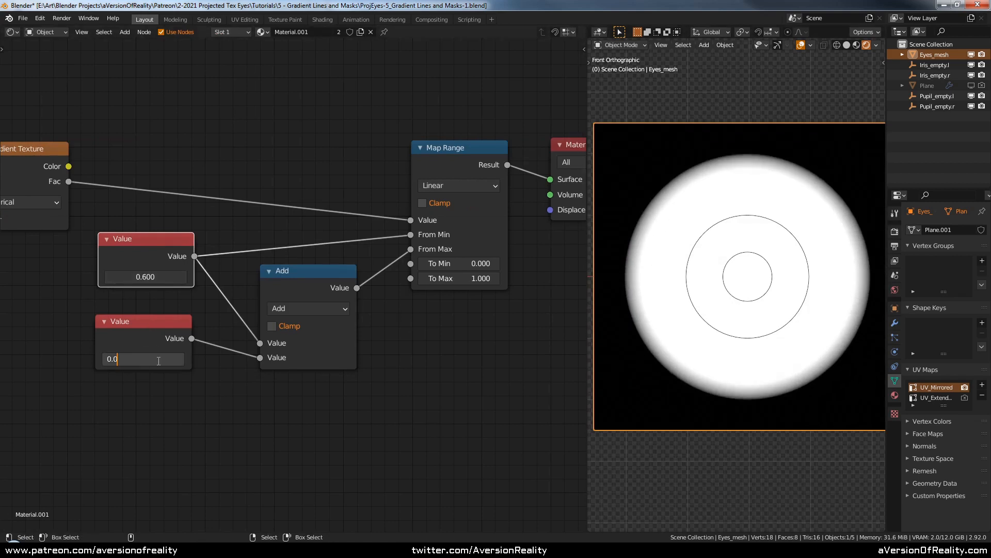
pyautogui.write('1')
pyautogui.press('Return')
pyautogui.scroll(2, 726, 182)
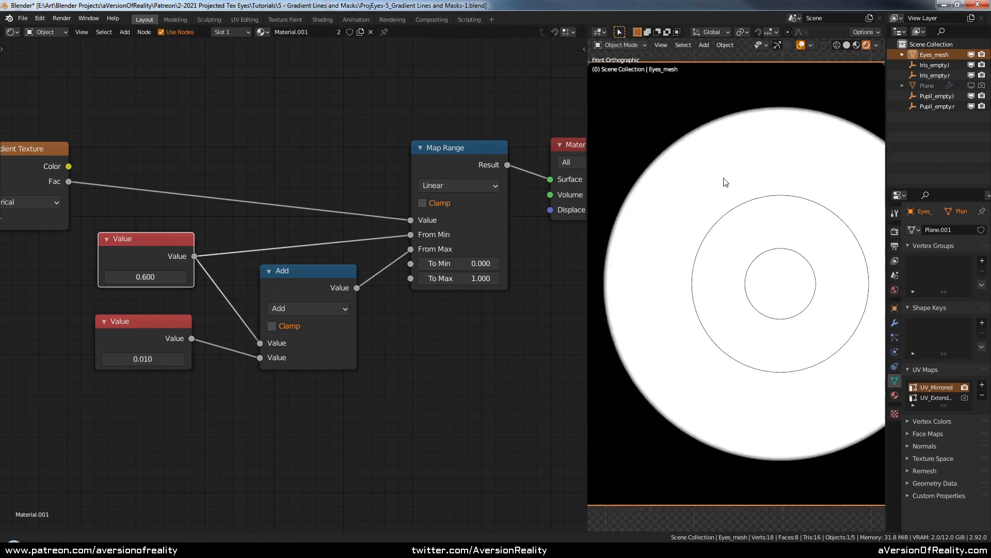
pyautogui.scroll(3, 726, 182)
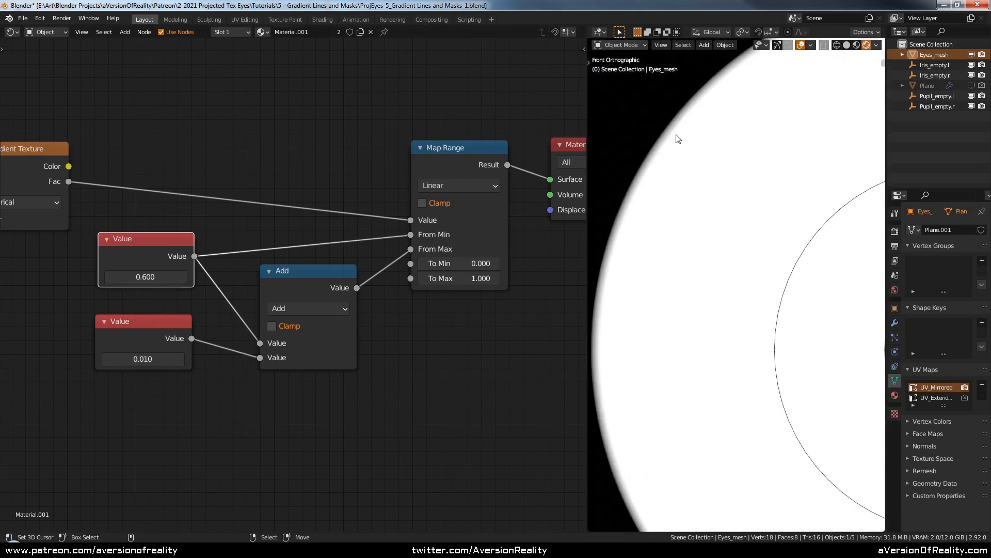
pyautogui.scroll(-6, 668, 128)
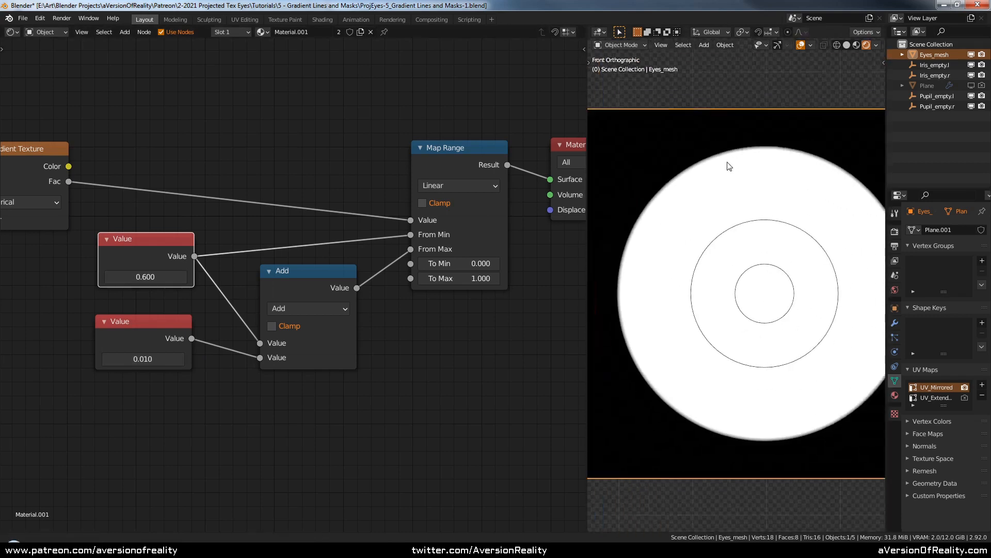
pyautogui.click(248, 363)
pyautogui.hotkey('ctrl', 's')
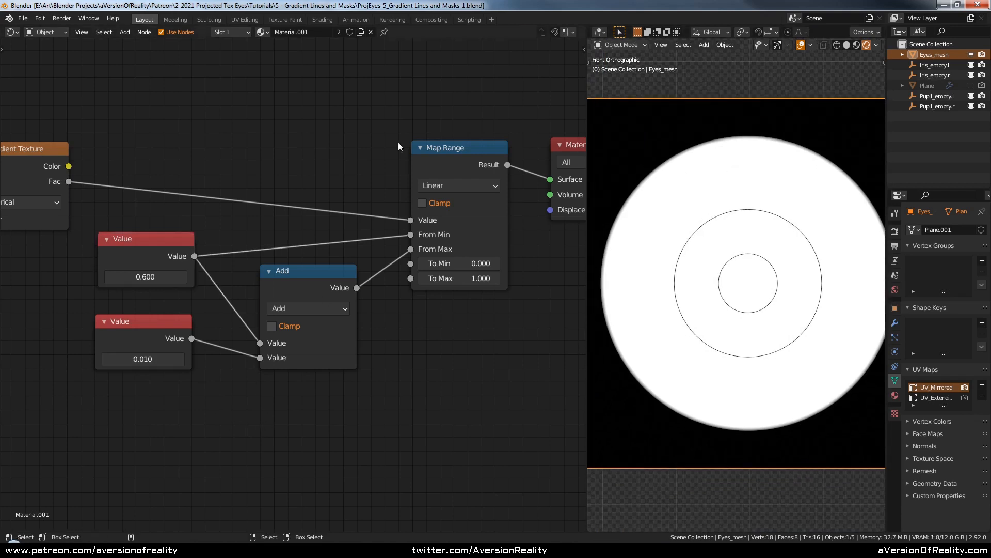
# Step: Raise the upper Value node in increments to 0.900, and finally set it to 1
pyautogui.click(191, 275)
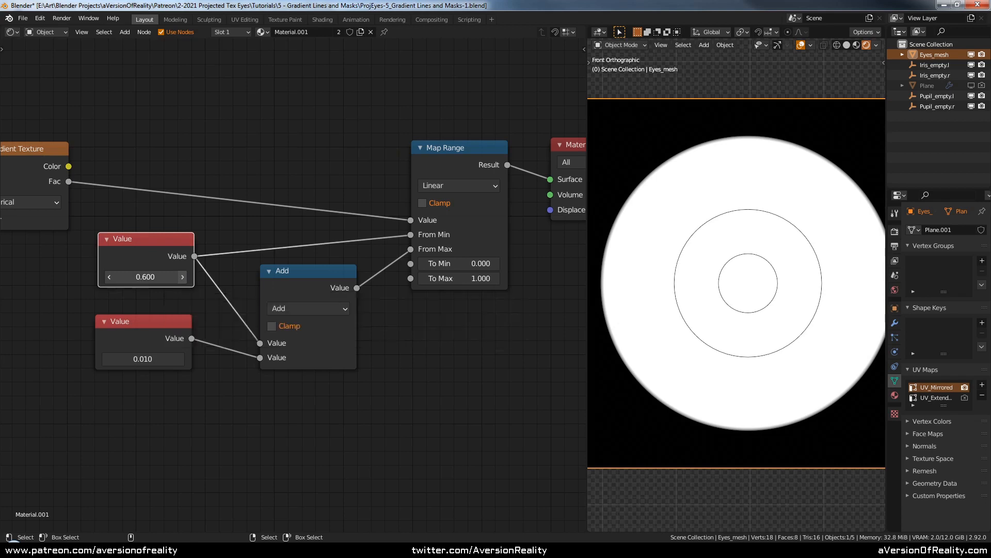
pyautogui.click(184, 277)
pyautogui.click(183, 278)
pyautogui.click(183, 277)
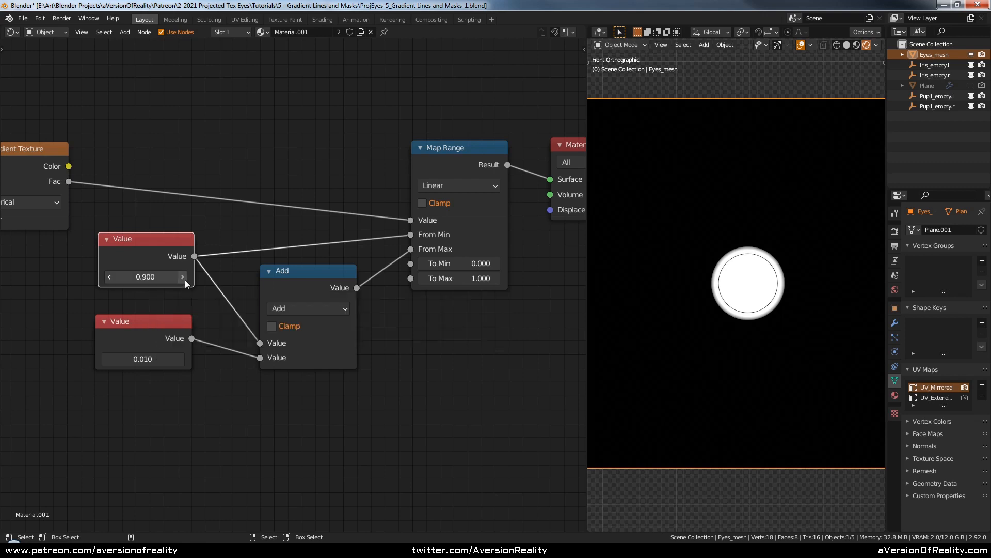
pyautogui.click(162, 279)
pyautogui.click(163, 279)
pyautogui.press('BackSpace')
pyautogui.press('BackSpace')
pyautogui.press('BackSpace')
pyautogui.write('1')
pyautogui.press('Return')
# Step: Set the lower Value node to 0.1 and reduce the upper Value node to 0.900
pyautogui.click(180, 358)
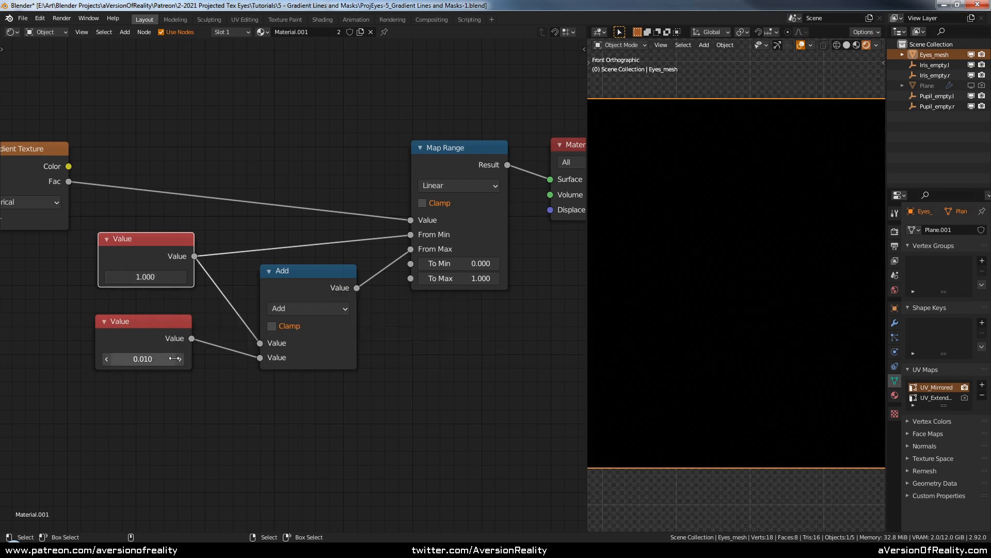
pyautogui.click(147, 359)
pyautogui.press('BackSpace')
pyautogui.press('Return')
pyautogui.click(108, 282)
pyautogui.click(142, 359)
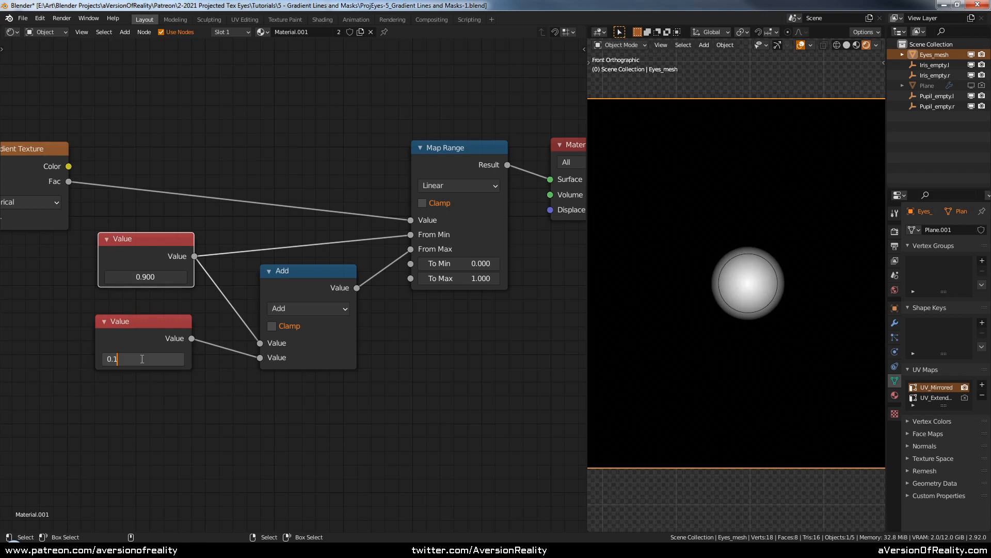
pyautogui.press('Return')
# Step: Vary the lower Value node between 0.550 and 0.050 to compare edge softness, ending at 0.1
pyautogui.moveTo(154, 363); pyautogui.dragTo(177, 361)
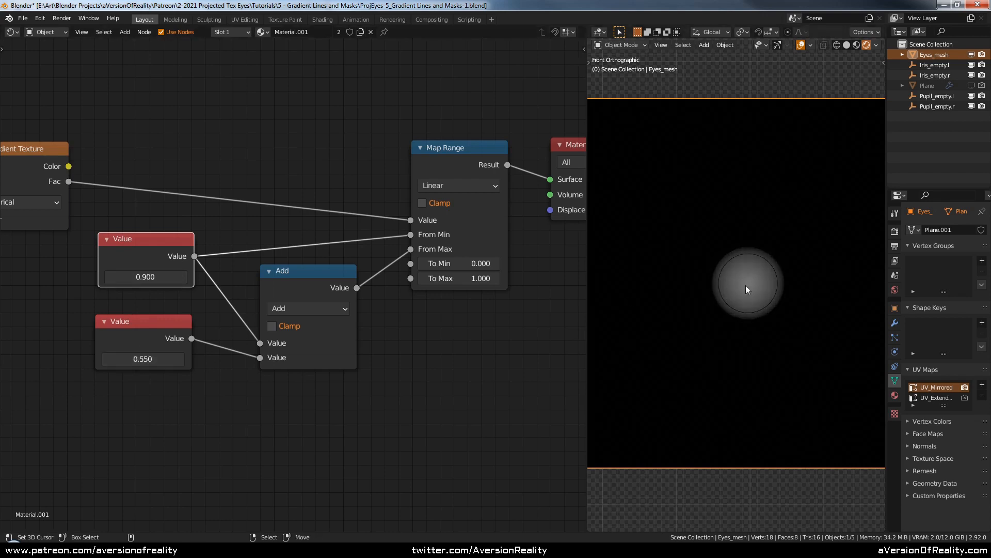
pyautogui.click(109, 359)
pyautogui.click(108, 359)
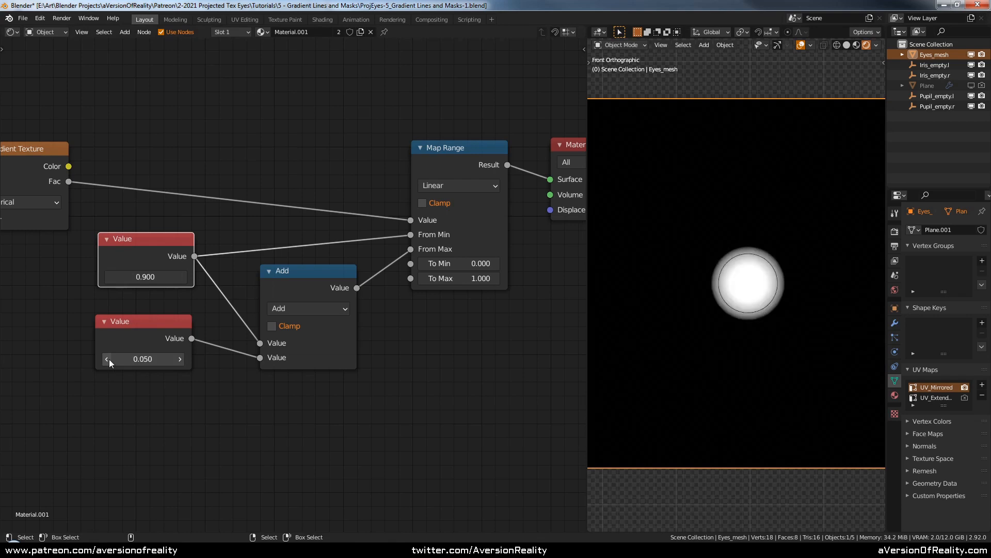
pyautogui.click(146, 359)
pyautogui.write('0.05')
pyautogui.press('BackSpace')
pyautogui.press('BackSpace')
pyautogui.press('BackSpace')
pyautogui.press('BackSpace')
pyautogui.write('.1')
pyautogui.press('Return')
# Step: Lower the upper Value node in increments to 0.500 to enlarge the circular mask
pyautogui.click(111, 277)
pyautogui.click(110, 278)
pyautogui.click(110, 277)
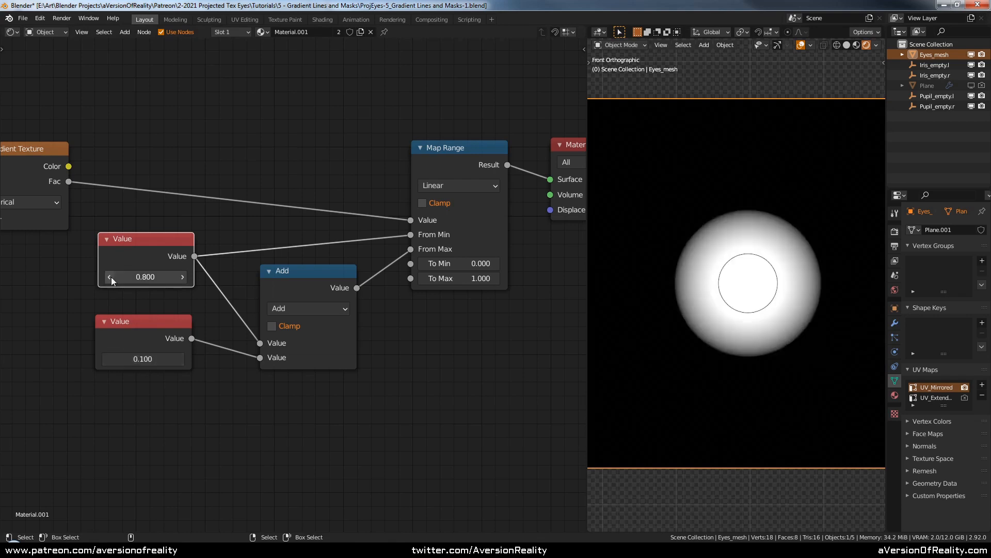
pyautogui.click(110, 277)
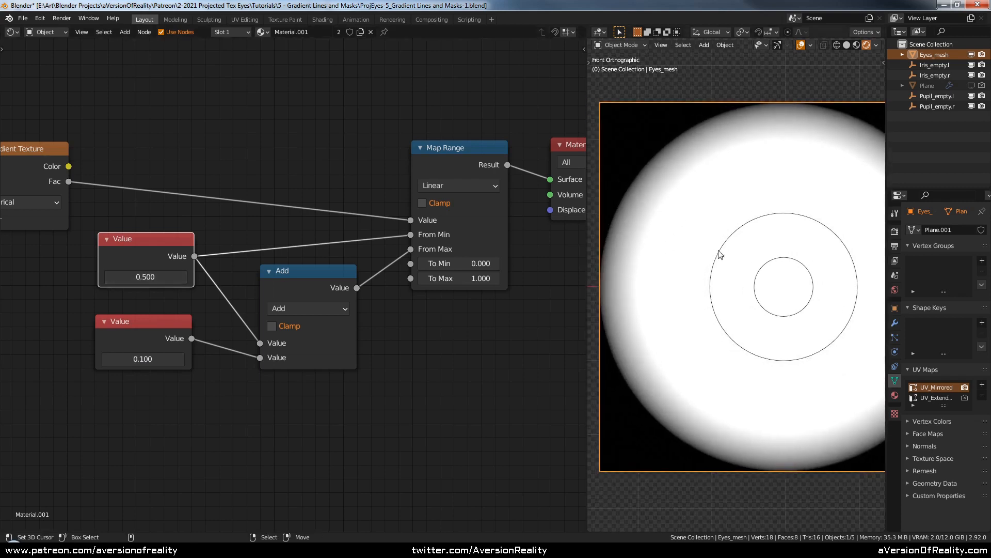
# Step: Set the lower Value node to 0 to test a zero edge width
pyautogui.click(143, 358)
pyautogui.write('0')
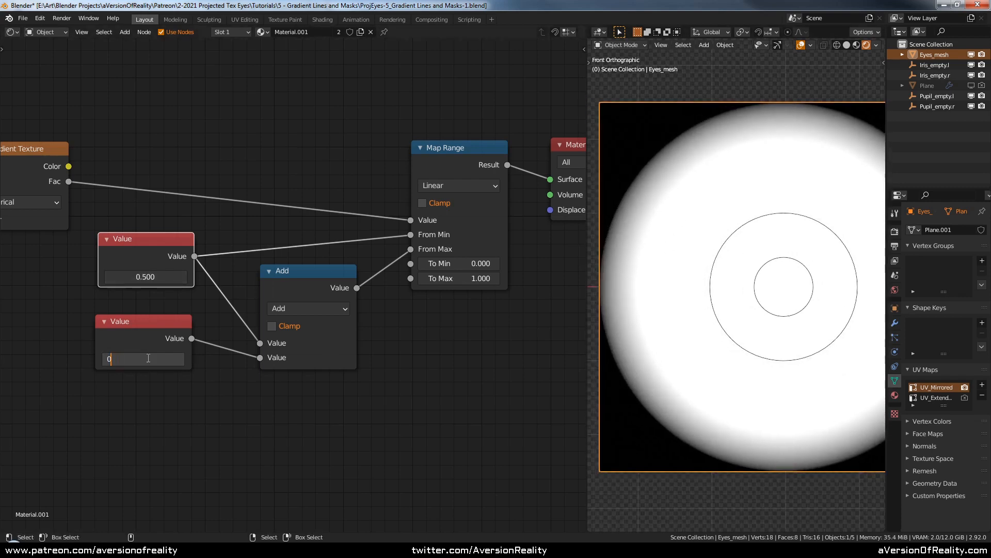
pyautogui.press('Return')
pyautogui.moveTo(301, 364); pyautogui.dragTo(273, 361, button='middle')
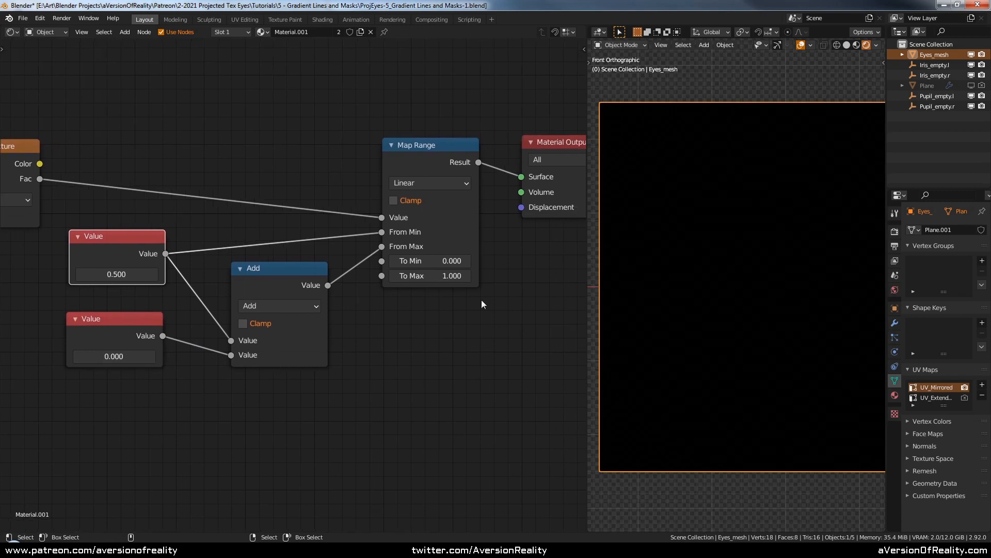
pyautogui.click(204, 378)
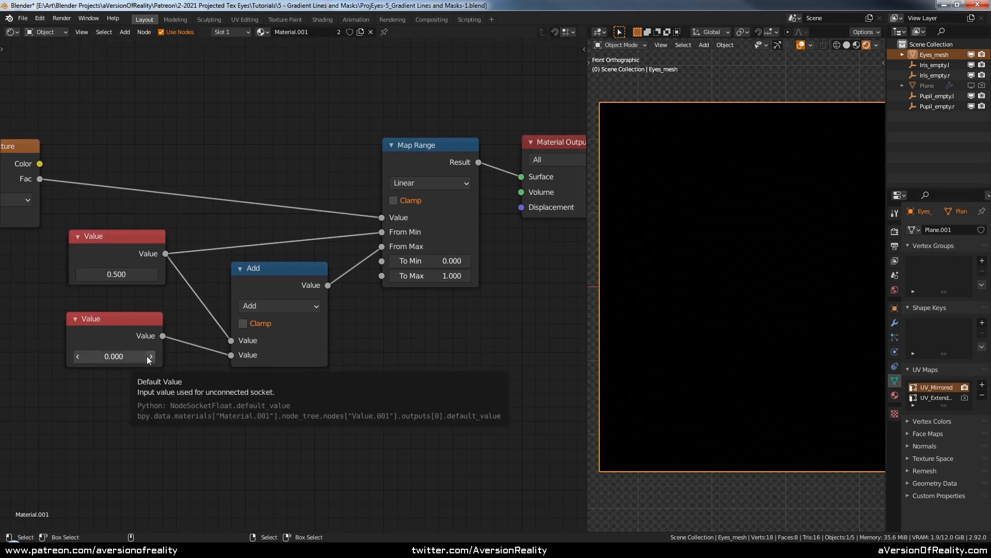
# Step: Set the lower Value node to 0.0001 and examine the mask edge up close
pyautogui.click(120, 358)
pyautogui.write('0.000')
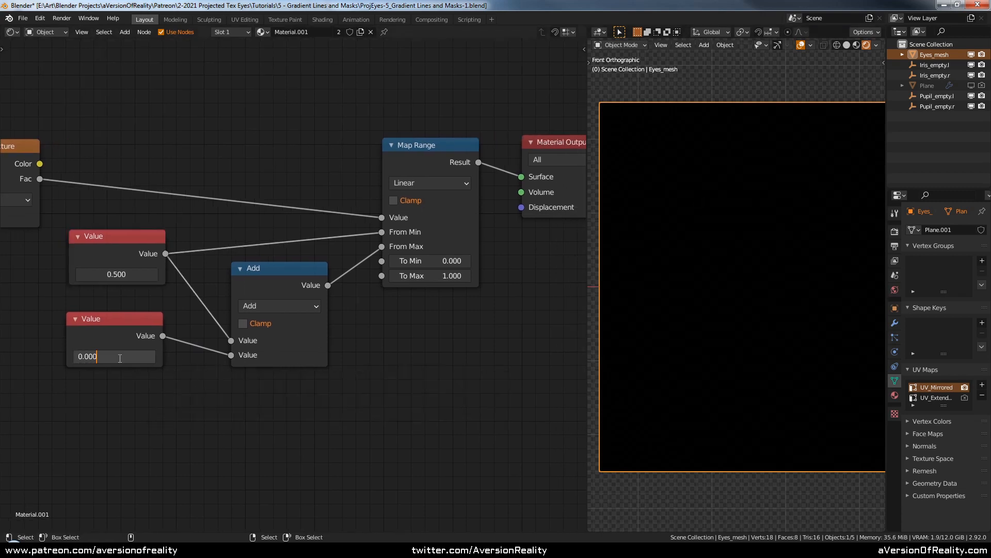
pyautogui.write('1')
pyautogui.press('Return')
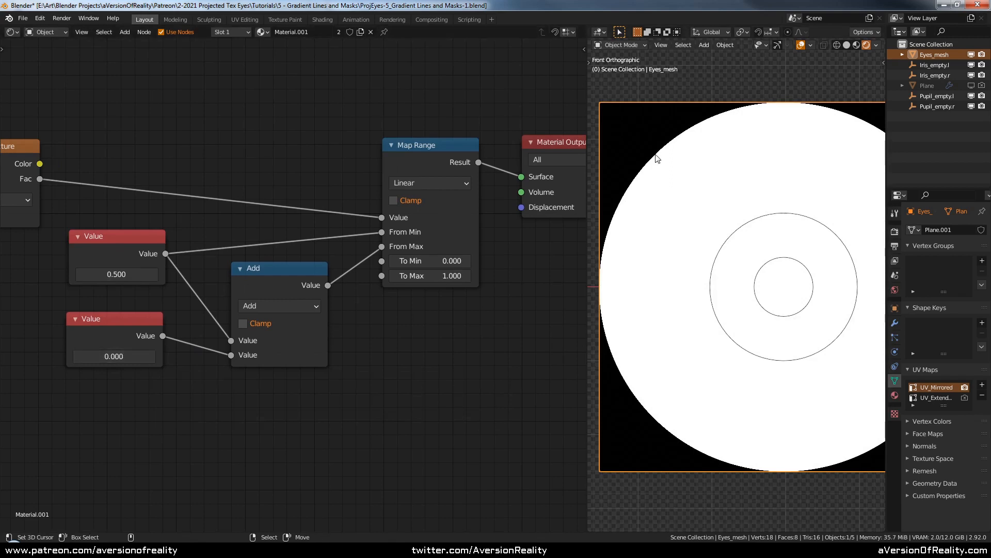
pyautogui.scroll(6, 657, 160)
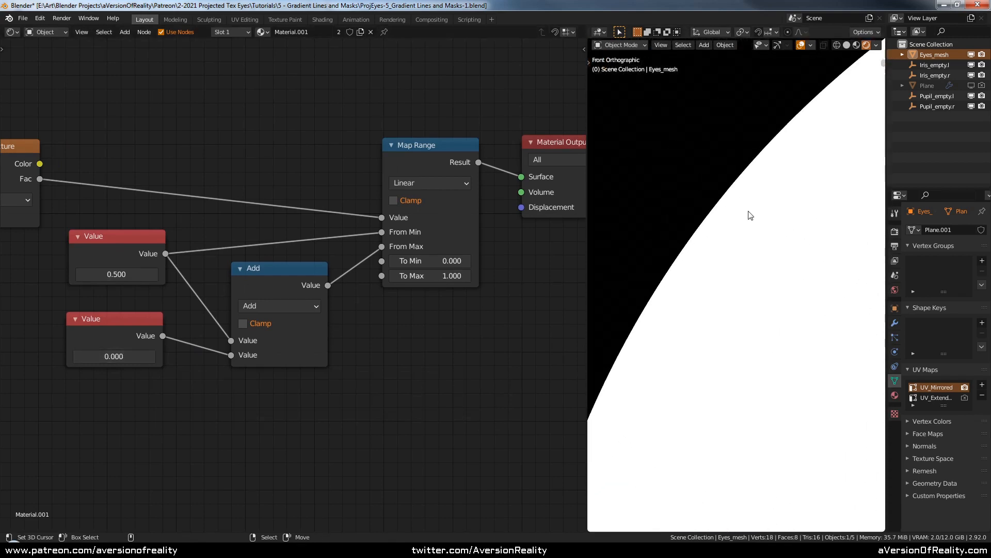
# Step: Reduce the lower Value node to -0.100 to test a negative edge width
pyautogui.click(78, 356)
pyautogui.scroll(-5, 726, 251)
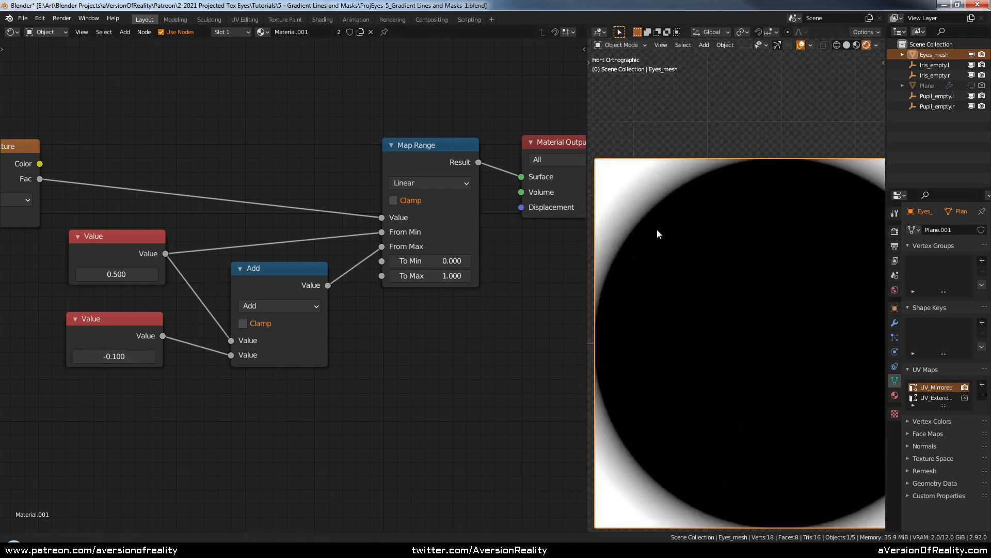
pyautogui.keyDown('shift'); pyautogui.moveTo(657, 229); pyautogui.dragTo(660, 225, button='middle'); pyautogui.keyUp('shift')
# Step: Set the lower Value node back to a positive edge width of 0.1
pyautogui.click(122, 358)
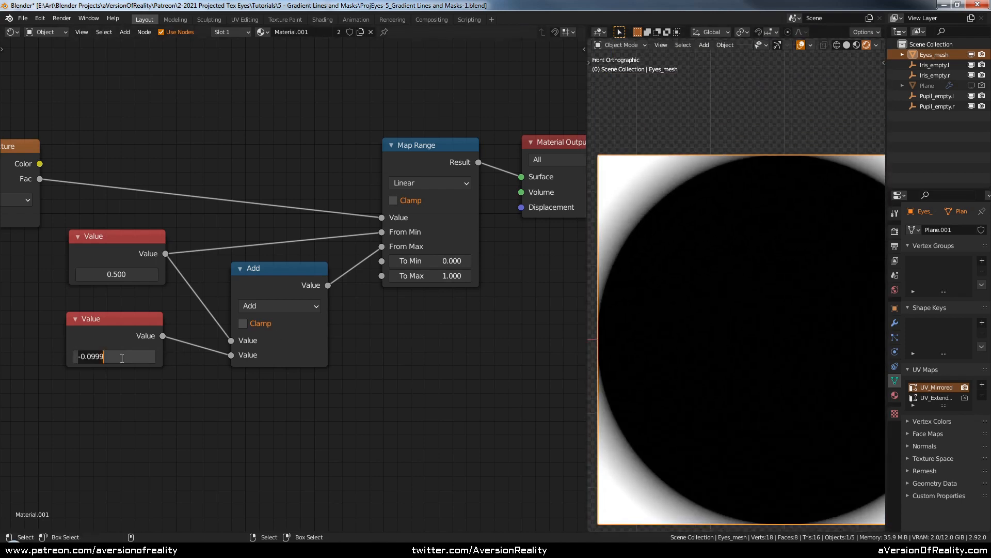
pyautogui.press('BackSpace')
pyautogui.write('0.1')
pyautogui.press('Return')
# Step: Select the Add, Map Range and Material Output nodes together and move them away from the Value nodes to make room
pyautogui.scroll(-2, 305, 351)
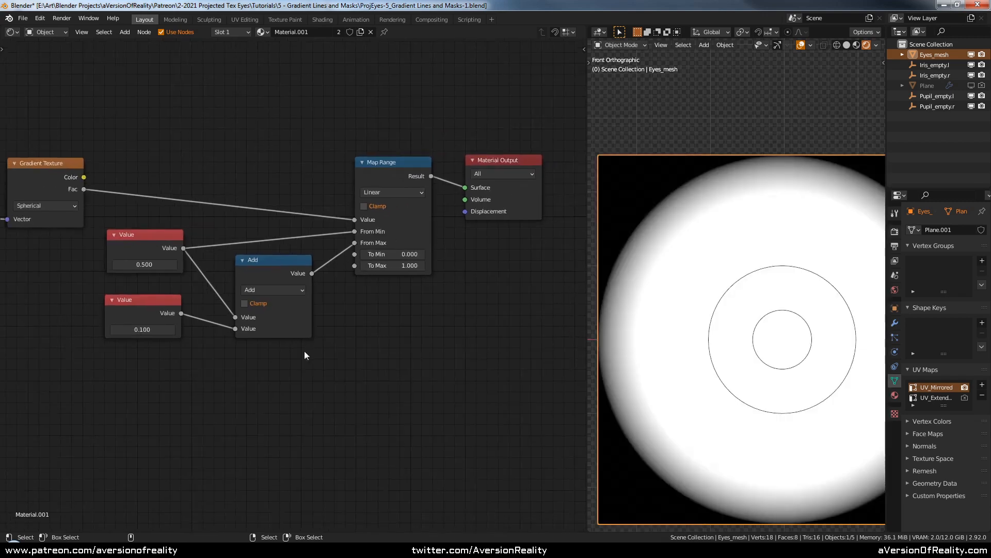
pyautogui.press('c')
pyautogui.moveTo(356, 287)
pyautogui.mouseDown()
pyautogui.moveTo(324, 286)
pyautogui.moveTo(424, 233)
pyautogui.moveTo(441, 237)
pyautogui.mouseUp()
pyautogui.rightClick(442, 237)
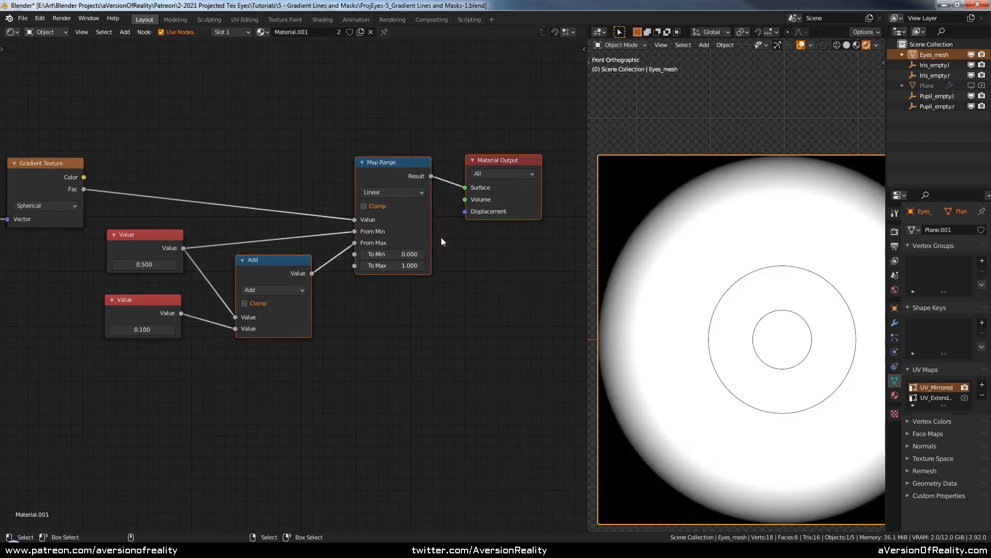
pyautogui.moveTo(457, 269); pyautogui.dragTo(404, 253, button='middle')
pyautogui.press('g')
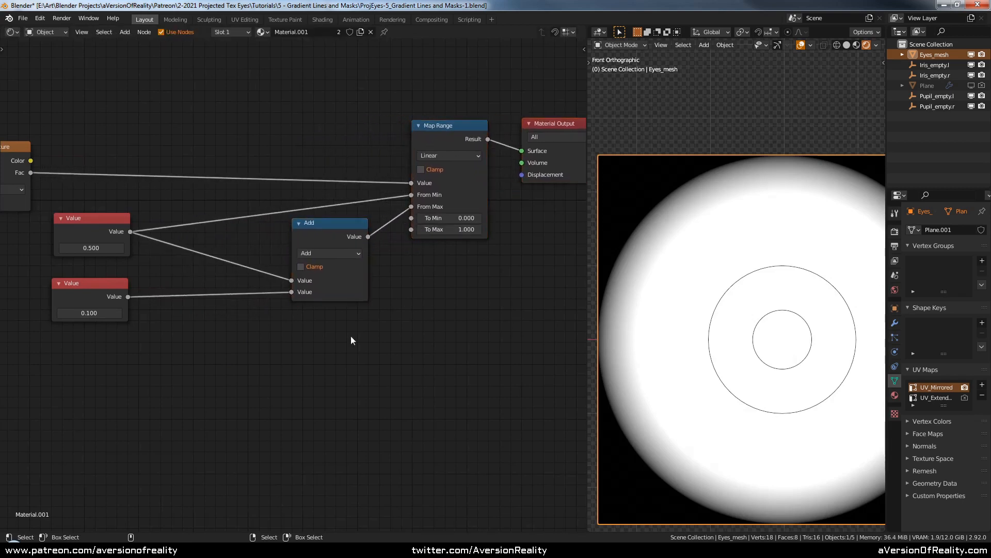
pyautogui.click(514, 232)
# Step: Duplicate the Add node, place the copy below the existing links, and switch its operation to Maximum
pyautogui.moveTo(333, 317); pyautogui.dragTo(392, 285, button='middle')
pyautogui.hotkey('shift', 'd')
pyautogui.click(287, 352)
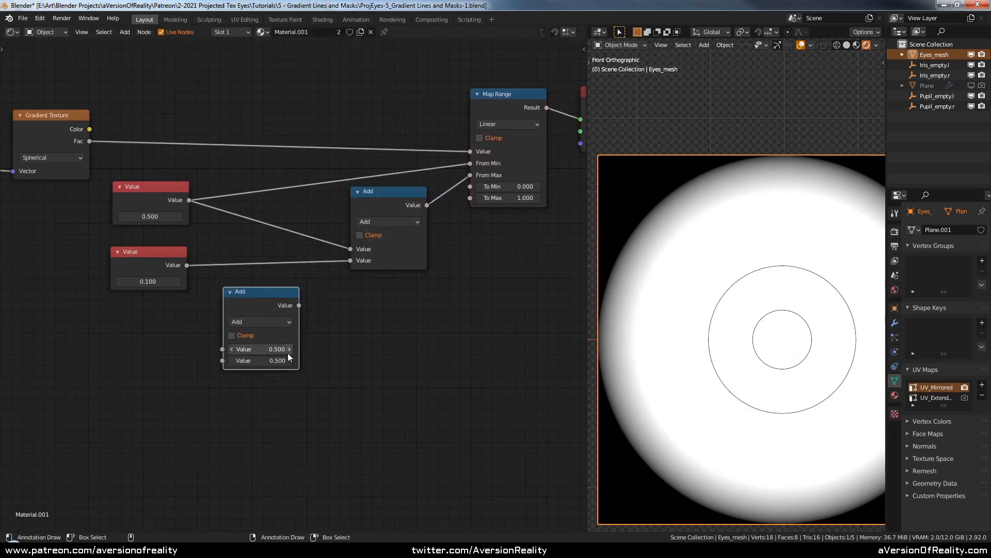
pyautogui.click(284, 322)
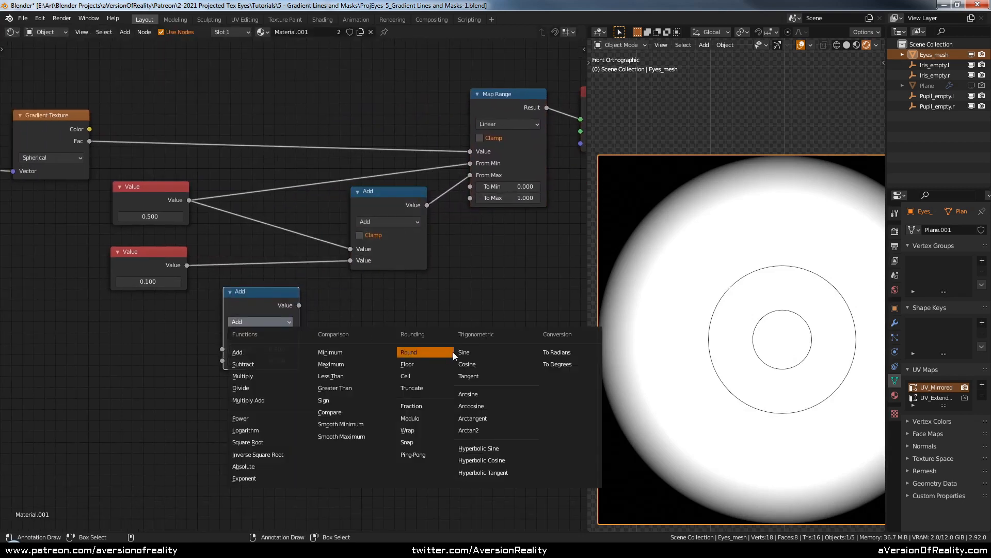
pyautogui.click(360, 362)
# Step: Move the lower Value node down slightly and insert the Maximum node into its link to the Add node
pyautogui.moveTo(274, 293); pyautogui.dragTo(299, 288)
pyautogui.moveTo(160, 257); pyautogui.dragTo(154, 271)
pyautogui.moveTo(297, 298); pyautogui.dragTo(287, 304)
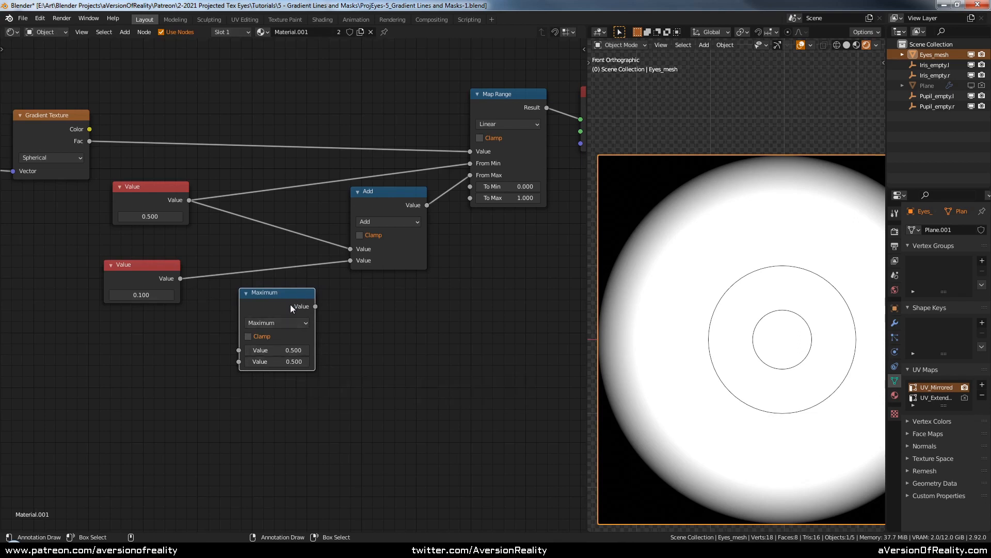
pyautogui.moveTo(291, 304); pyautogui.dragTo(279, 271)
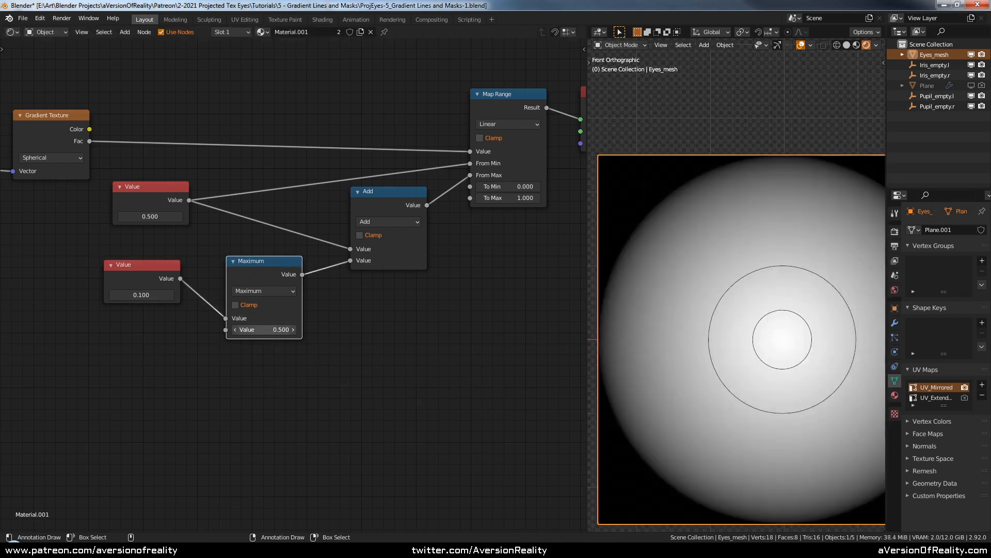
# Step: Test the Maximum node by raising the lower Value node to 0.800, and finish with it at 0.1
pyautogui.doubleClick(273, 331)
pyautogui.press('Return')
pyautogui.keyDown('shift'); pyautogui.moveTo(765, 342); pyautogui.dragTo(748, 321, button='middle'); pyautogui.keyUp('shift')
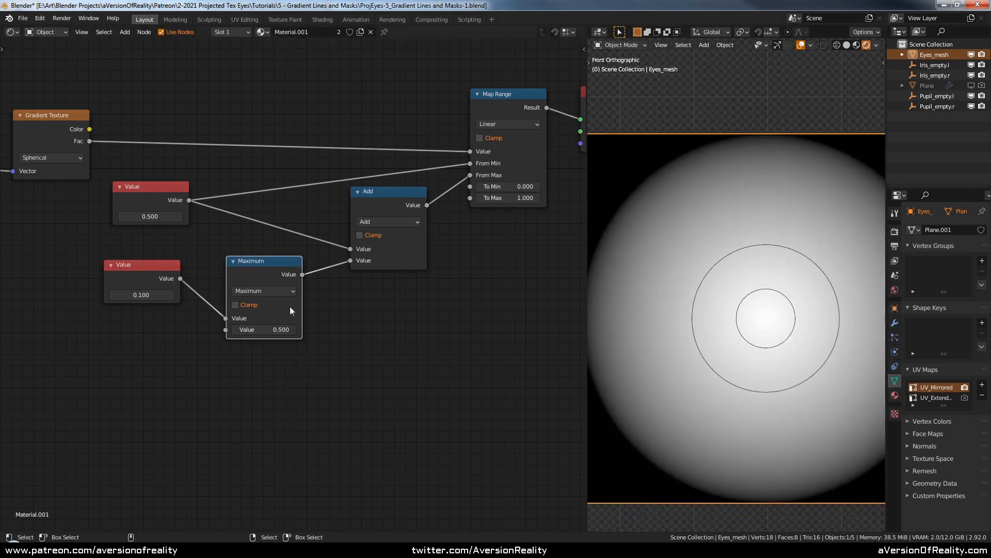
pyautogui.click(174, 293)
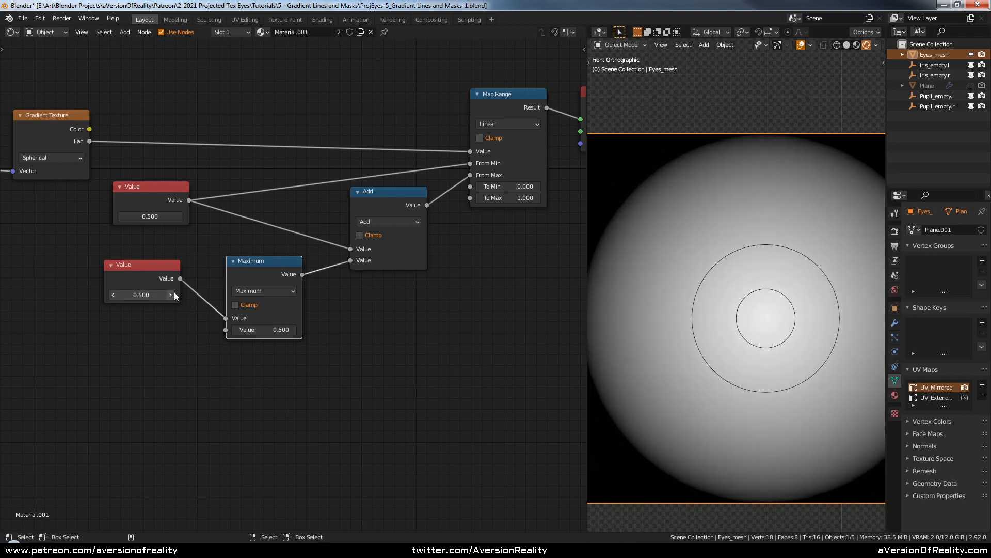
pyautogui.click(175, 293)
pyautogui.click(175, 293)
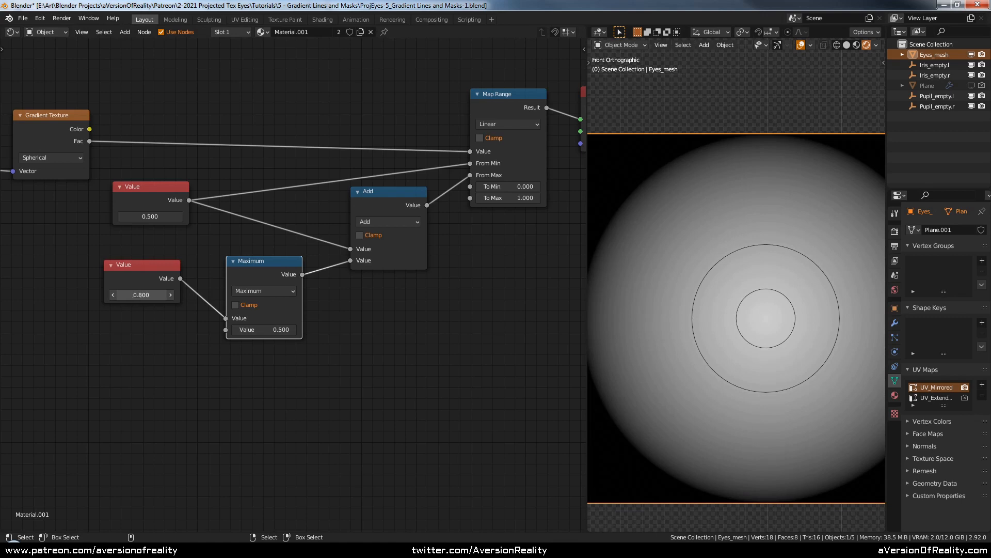
pyautogui.click(139, 297)
pyautogui.write('0.1')
pyautogui.press('Return')
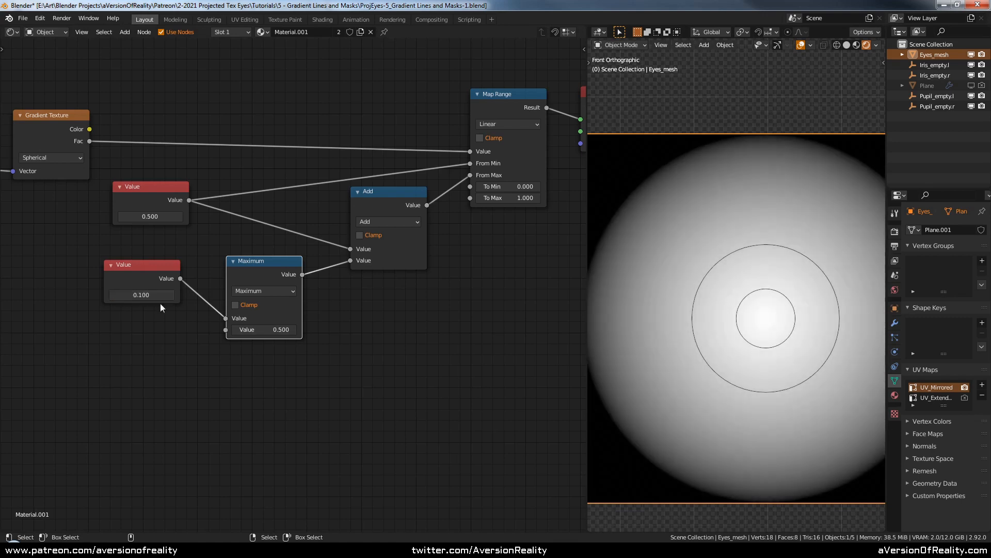
# Step: Set the Maximum node's second value to 0.001 and shift the node slightly down and closer to the lower Value node
pyautogui.click(258, 329)
pyautogui.write('.001')
pyautogui.press('Return')
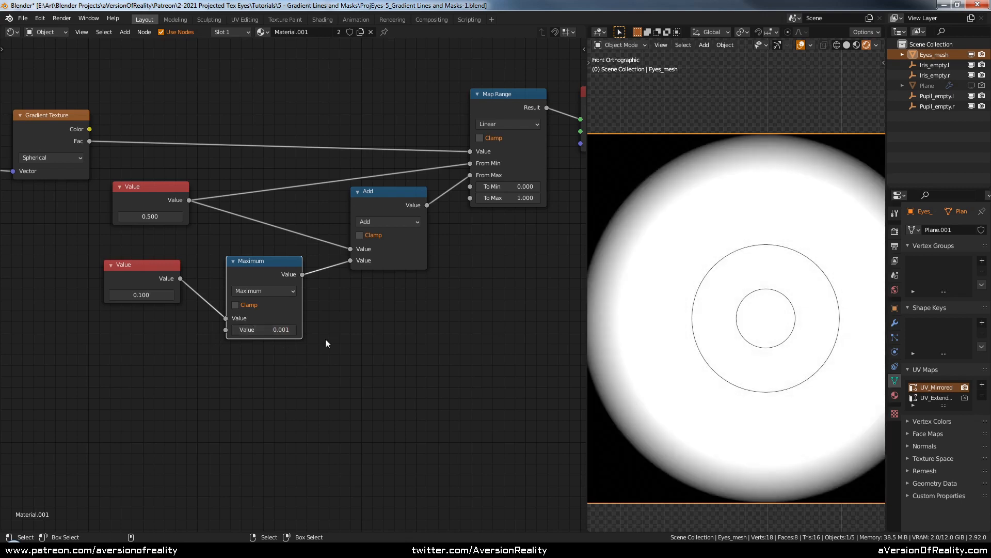
pyautogui.moveTo(282, 271); pyautogui.dragTo(273, 282)
# Step: Test the Maximum limit by lowering the lower Value node to -0.400, and bring it back up to -0.100
pyautogui.click(114, 294)
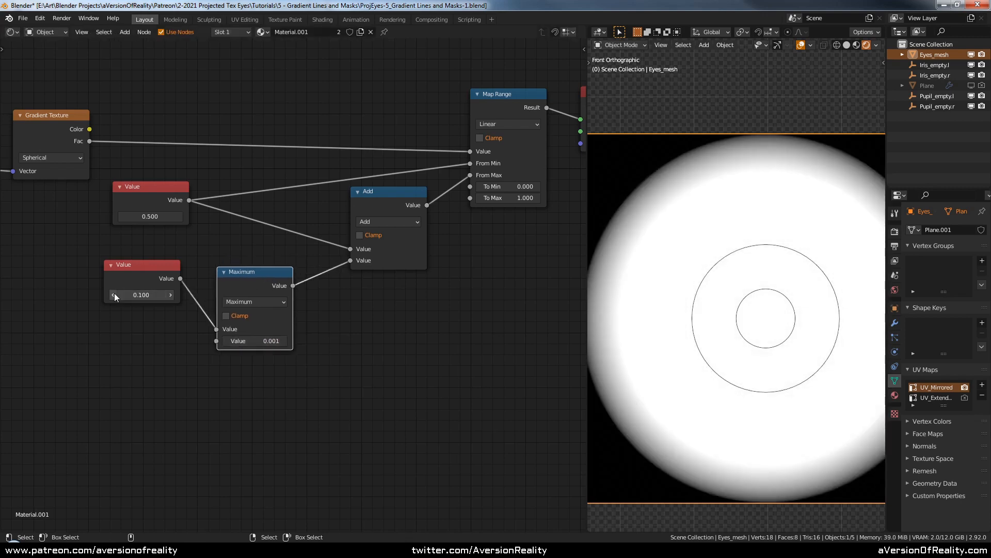
pyautogui.click(113, 295)
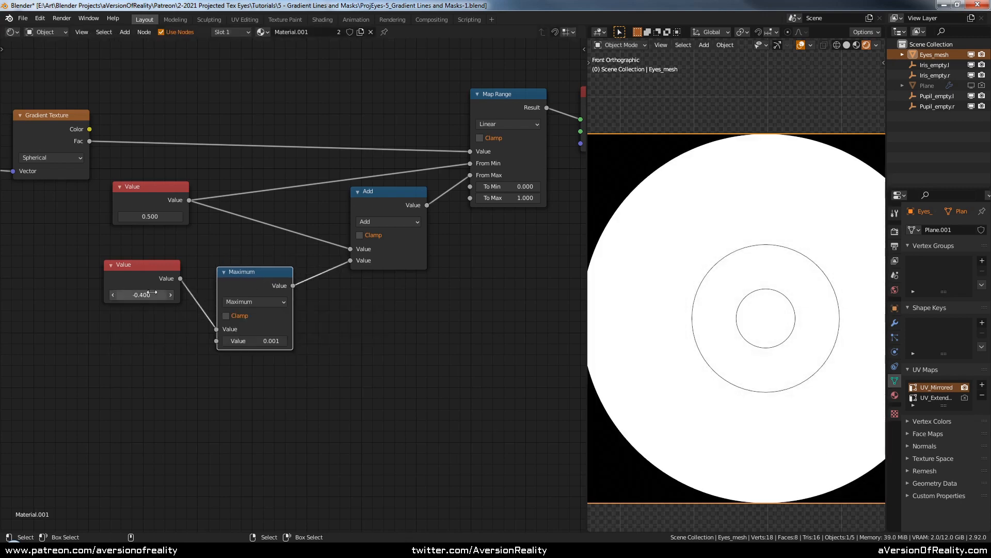
pyautogui.click(170, 295)
pyautogui.click(170, 295)
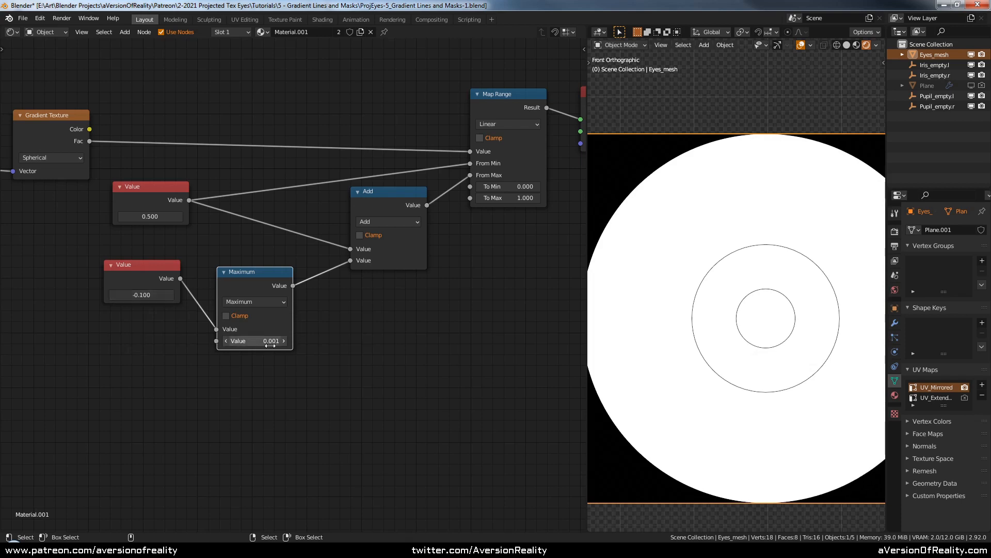
# Step: Try 0 as the Maximum node's second value and inspect the white circle's edge up close
pyautogui.click(271, 345)
pyautogui.press('Return')
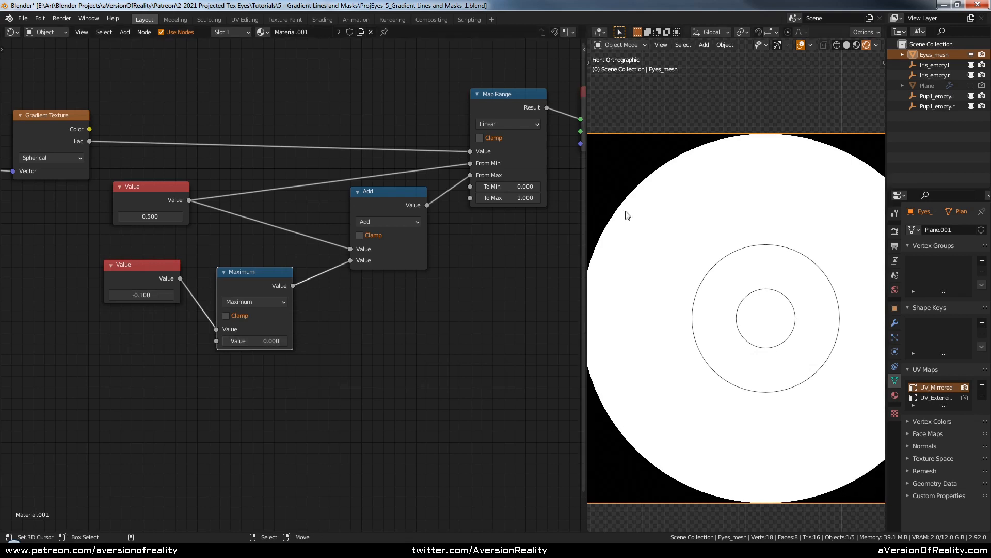
pyautogui.scroll(5, 695, 215)
pyautogui.scroll(-2, 744, 252)
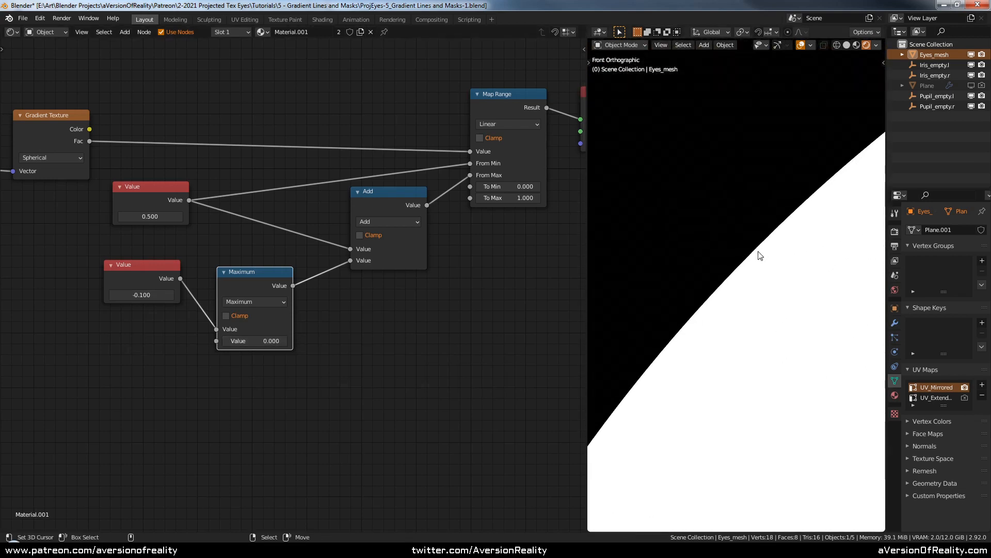
pyautogui.scroll(-1, 750, 272)
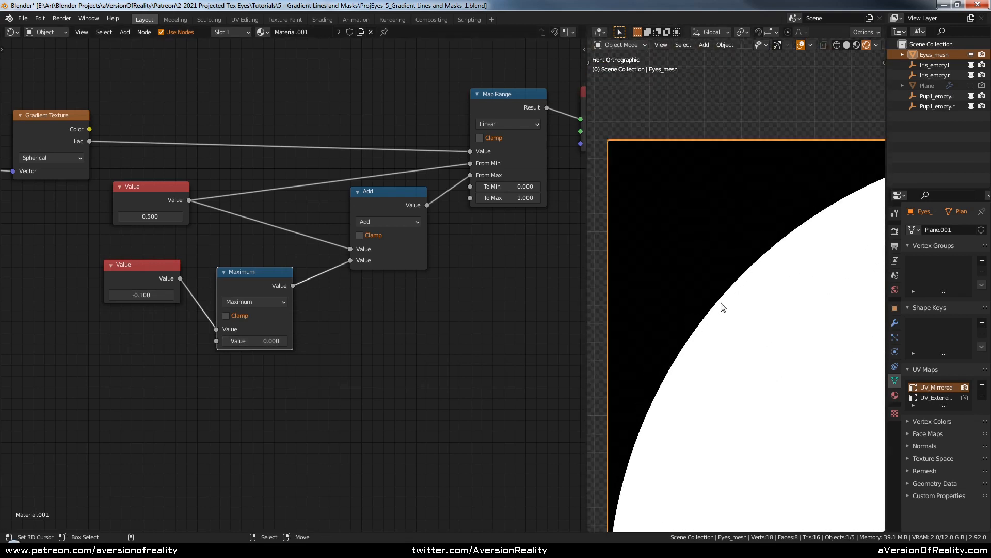
pyautogui.scroll(-3, 722, 310)
pyautogui.scroll(-1, 723, 310)
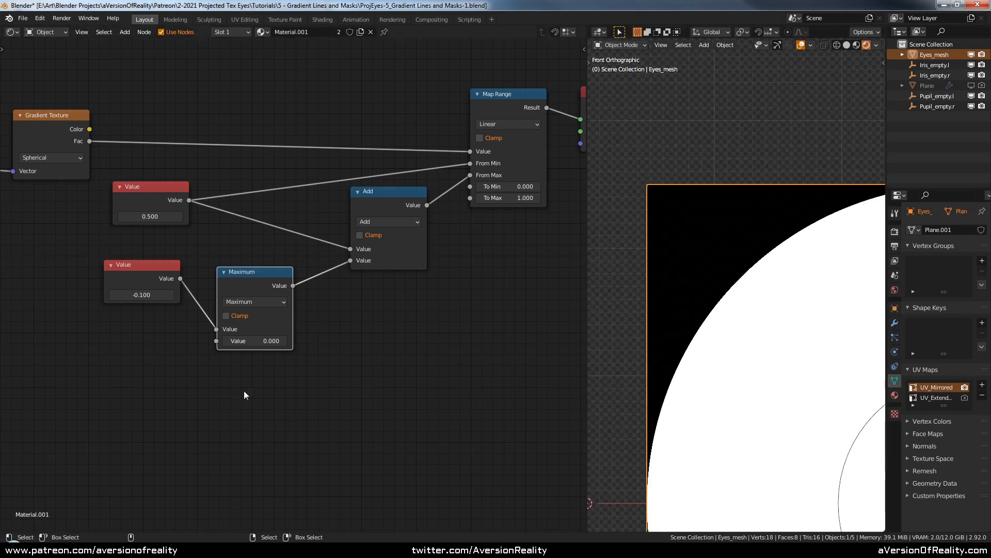
# Step: Set the Maximum node's second value to 0.001, check the circle's edge again, and deselect the node
pyautogui.click(274, 340)
pyautogui.write('0.0001')
pyautogui.press('Return')
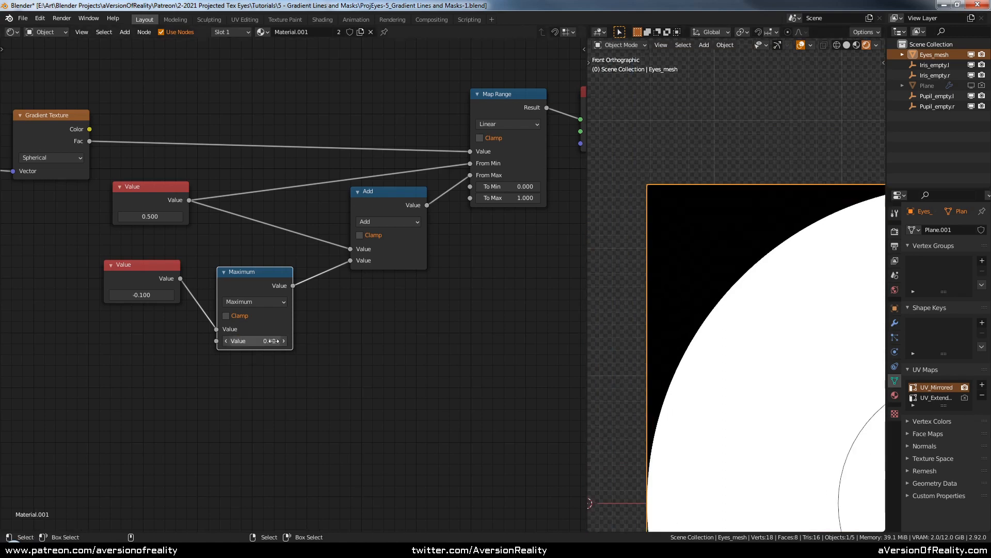
pyautogui.scroll(-1, 747, 310)
pyautogui.scroll(-1, 744, 307)
pyautogui.keyDown('shift'); pyautogui.moveTo(787, 357); pyautogui.dragTo(676, 289, button='middle'); pyautogui.keyUp('shift')
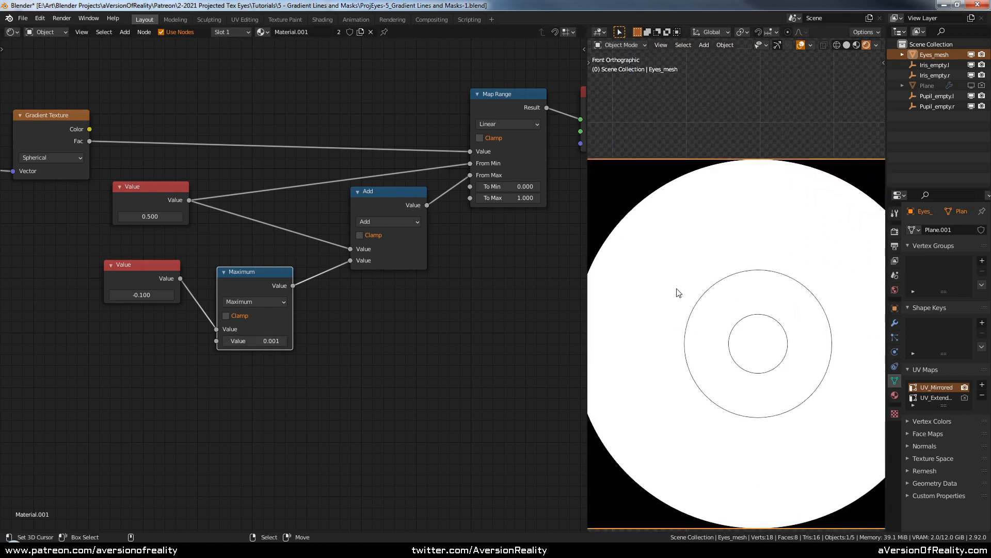
pyautogui.scroll(-1, 676, 289)
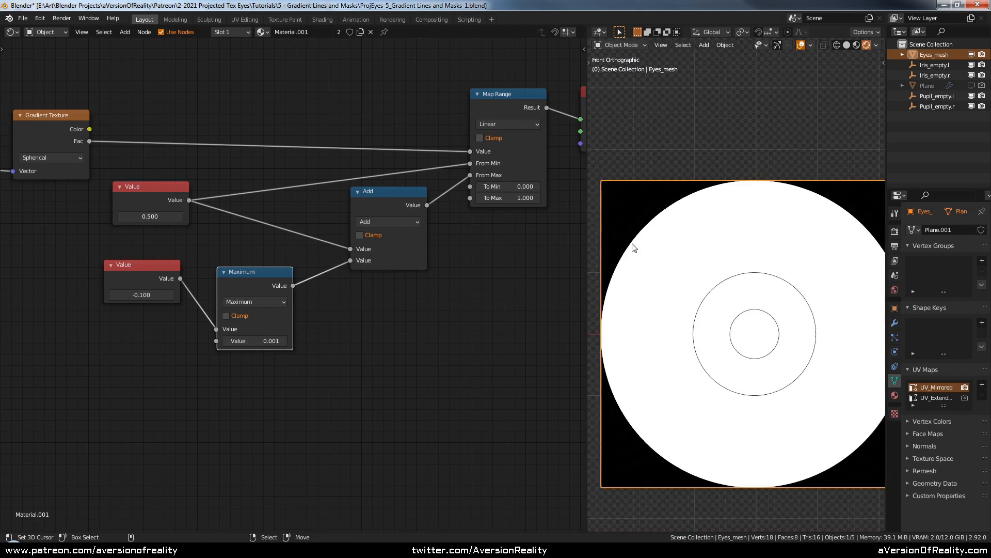
pyautogui.scroll(-2, 634, 246)
pyautogui.scroll(2, 664, 274)
pyautogui.click(364, 342)
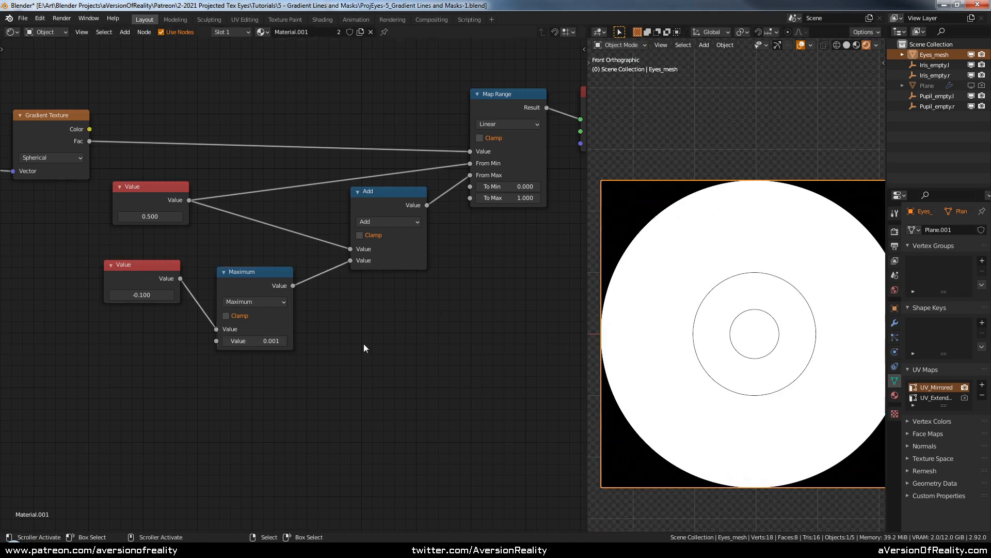
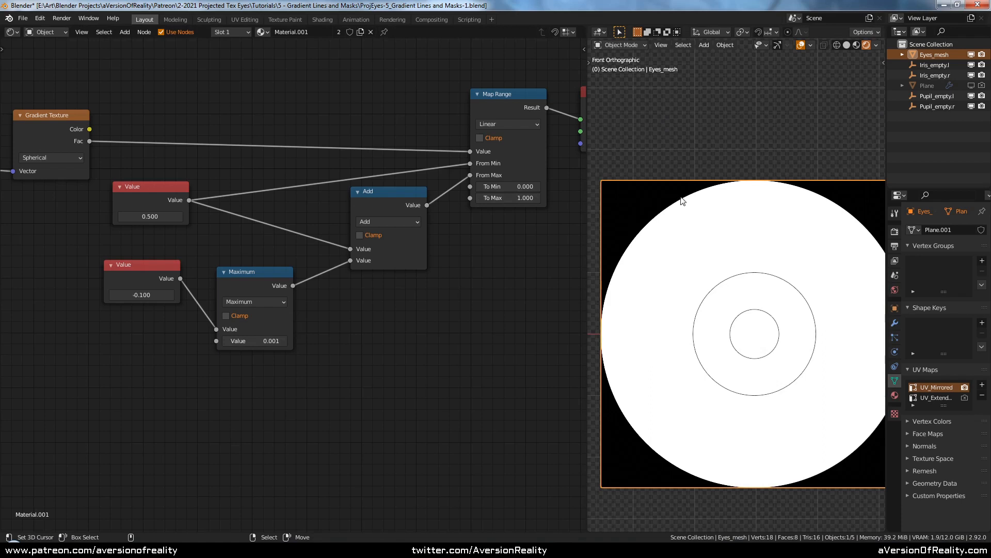
# Step: Try 0.002 as the Maximum node's second value, and return it to 0.001
pyautogui.click(264, 340)
pyautogui.click(266, 340)
pyautogui.press('BackSpace')
pyautogui.write('2')
pyautogui.press('Return')
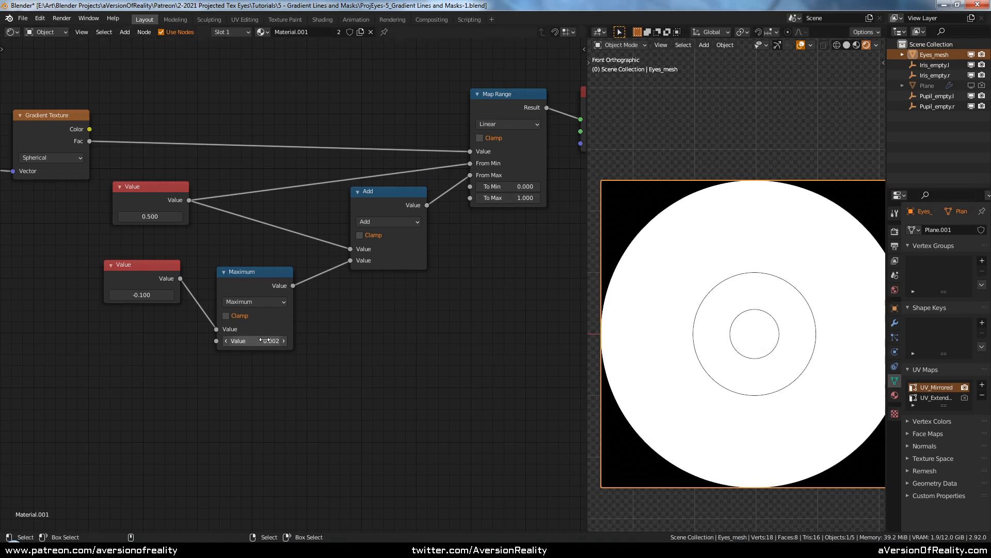
pyautogui.click(266, 340)
pyautogui.press('Return')
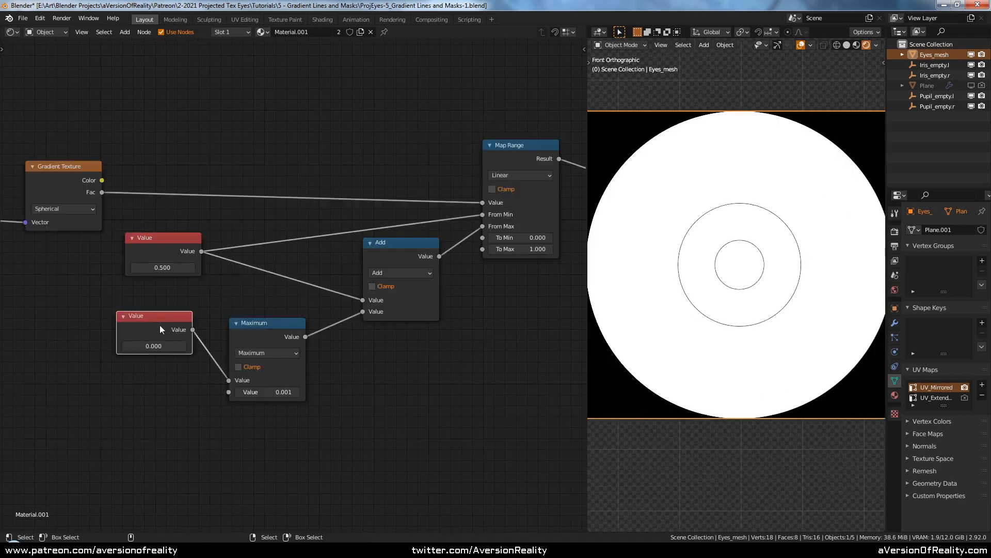
# Step: Move the lower Value and Maximum nodes together slightly down and right, and shift the upper Value node slightly right
pyautogui.press('c')
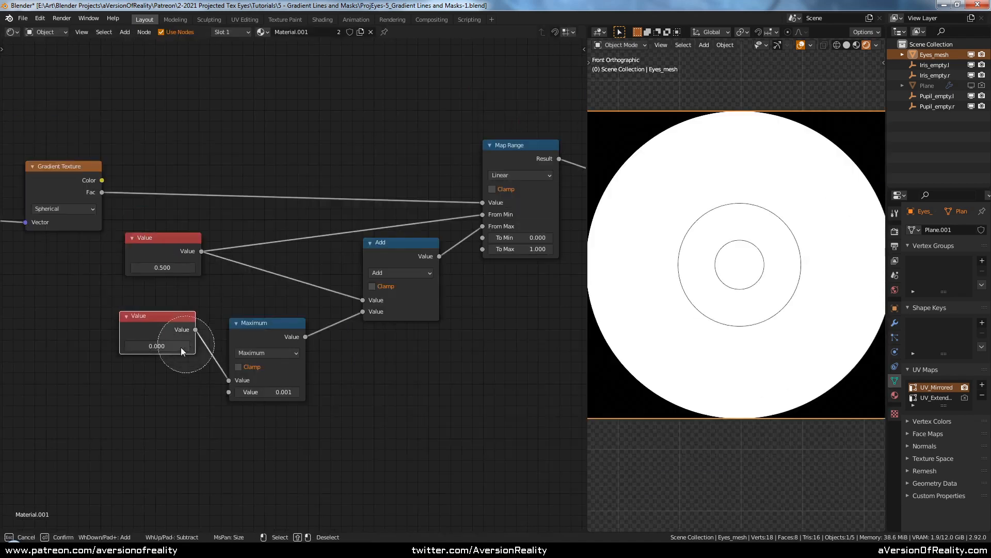
pyautogui.moveTo(180, 348); pyautogui.dragTo(261, 356)
pyautogui.rightClick(261, 356)
pyautogui.press('g')
pyautogui.click(279, 375)
pyautogui.hotkey('alt', 'a')
pyautogui.click(181, 244)
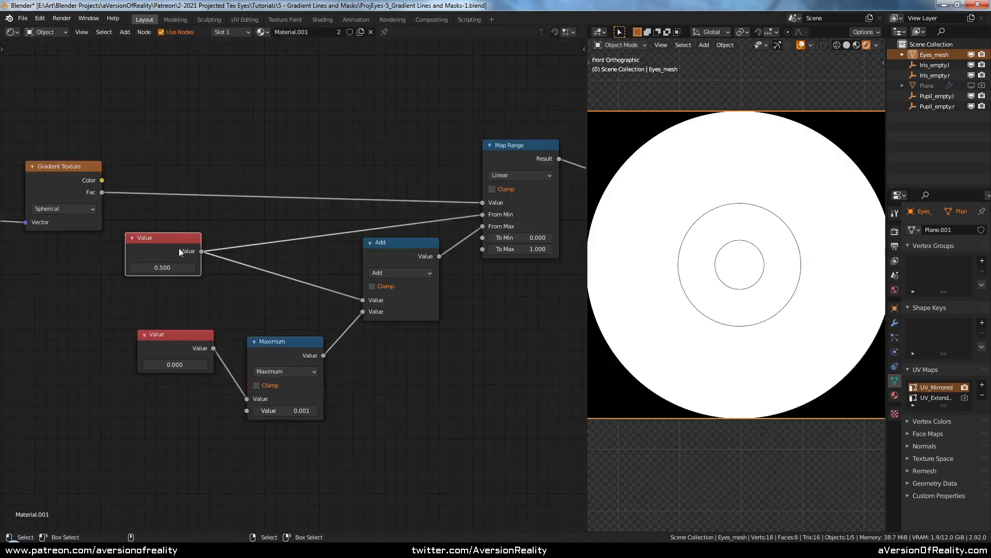
pyautogui.moveTo(181, 251); pyautogui.dragTo(196, 256)
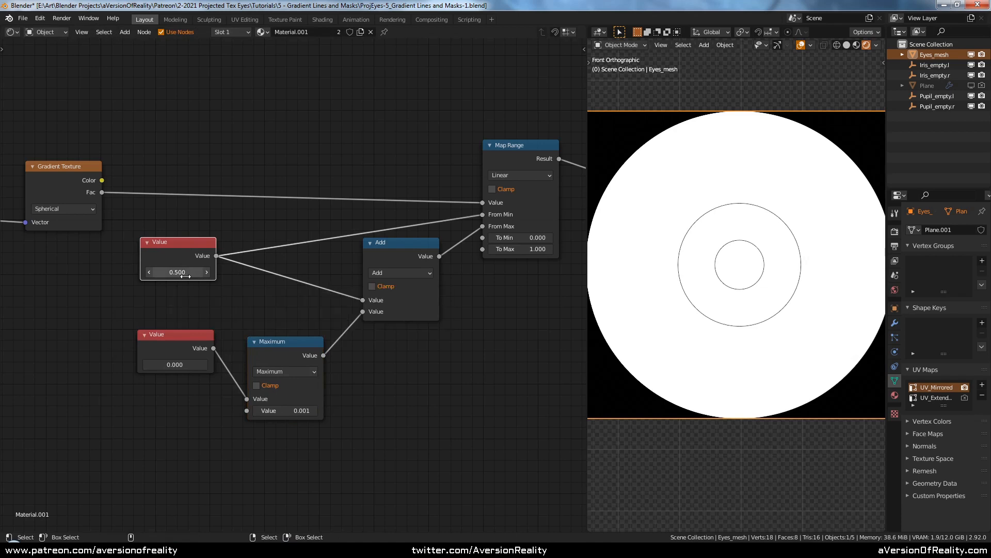
# Step: Raise the upper Value node in 0.1 increments to 1.000 to test shrinking the circle
pyautogui.click(207, 272)
pyautogui.click(207, 272)
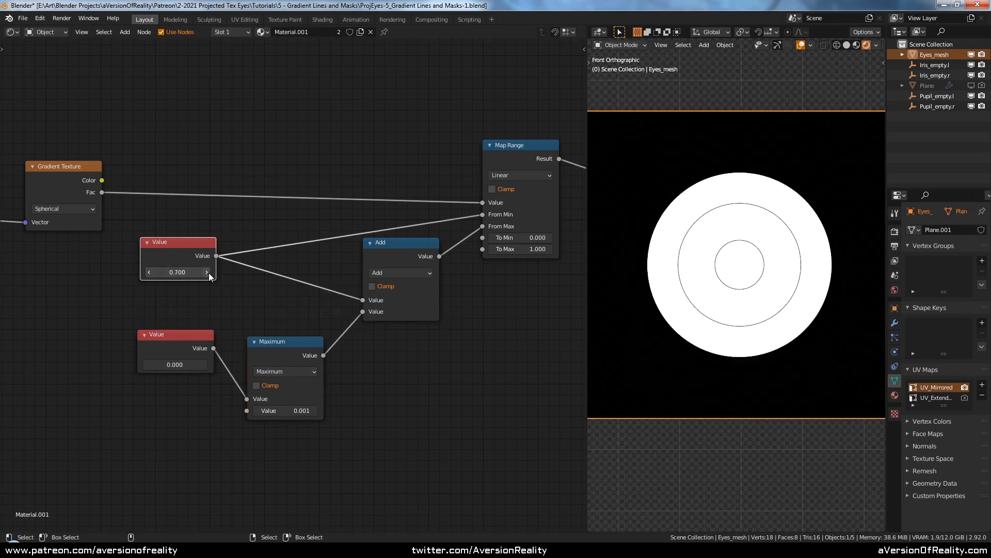
pyautogui.click(207, 272)
pyautogui.click(207, 272)
pyautogui.click(208, 272)
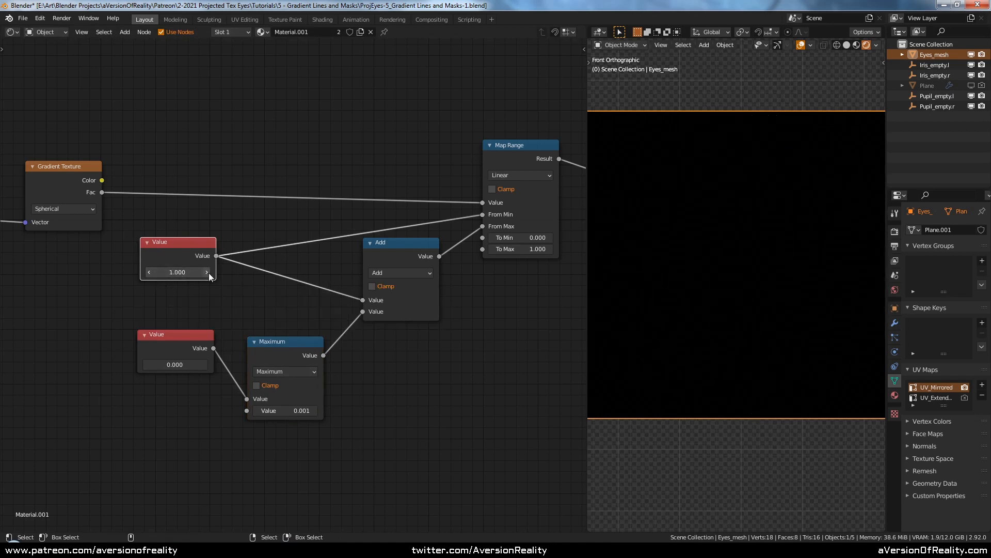
pyautogui.click(148, 271)
# Step: Try 0.100 in the lower Value node to test the edge width, and reset it to 0
pyautogui.click(205, 365)
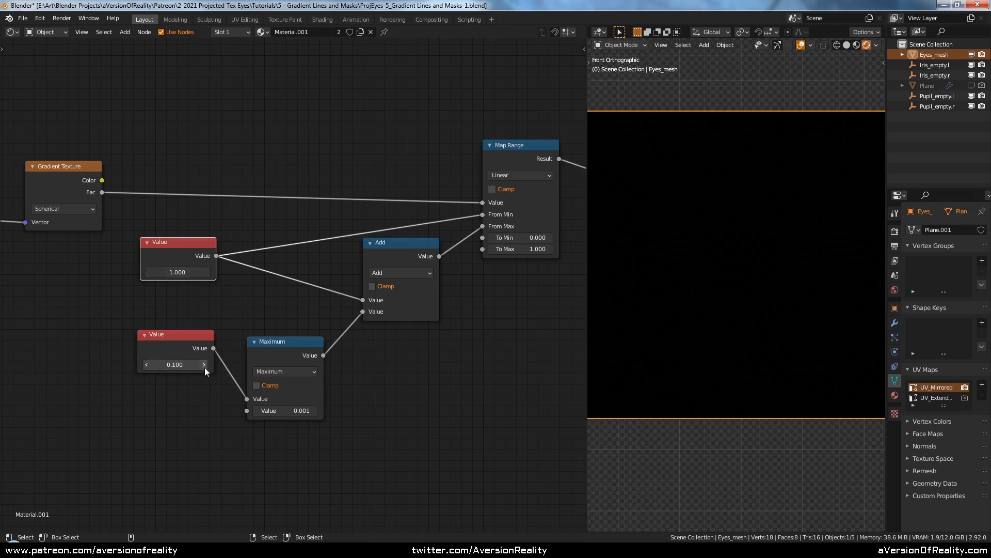
pyautogui.click(146, 367)
pyautogui.click(181, 365)
pyautogui.write('0')
pyautogui.press('Return')
# Step: Lower the upper Value node in 0.1 increments to 0.200 to test enlarging the circle
pyautogui.click(146, 273)
pyautogui.click(146, 272)
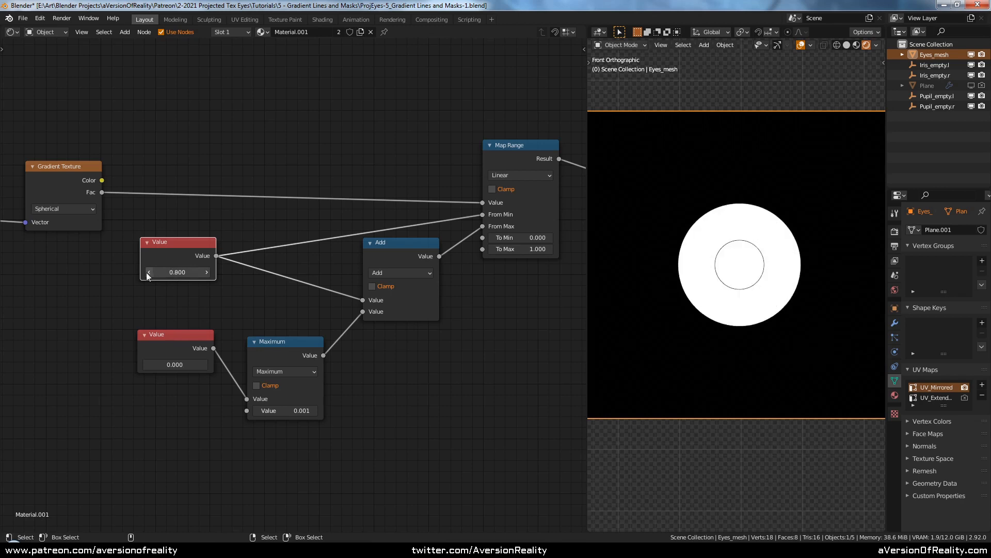
pyautogui.click(147, 273)
pyautogui.click(147, 273)
pyautogui.click(147, 273)
pyautogui.click(147, 273)
pyautogui.click(147, 273)
pyautogui.click(147, 272)
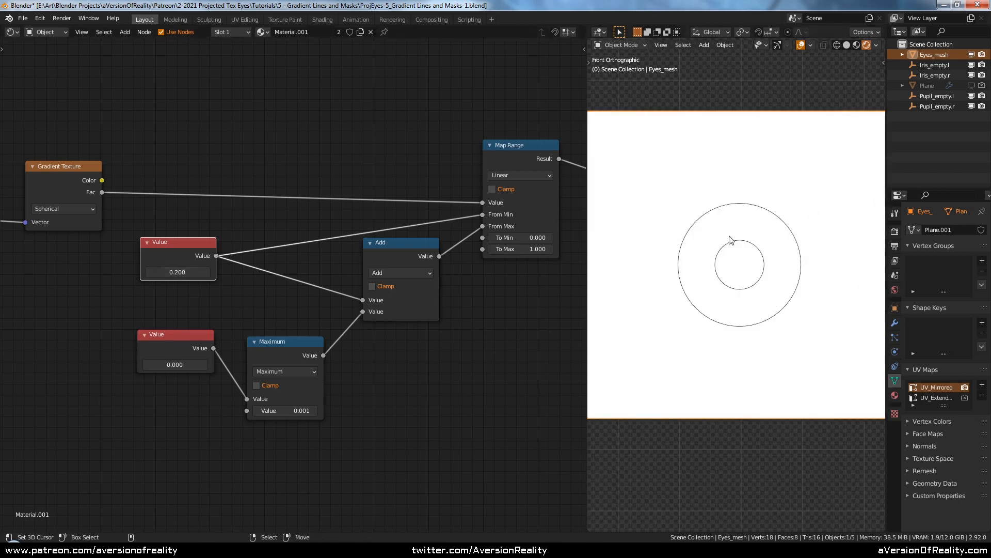
# Step: Set the Iris Scale of the Eye: Vectors node to 0.2
pyautogui.scroll(-1, 729, 240)
pyautogui.moveTo(142, 307); pyautogui.dragTo(350, 286, button='middle')
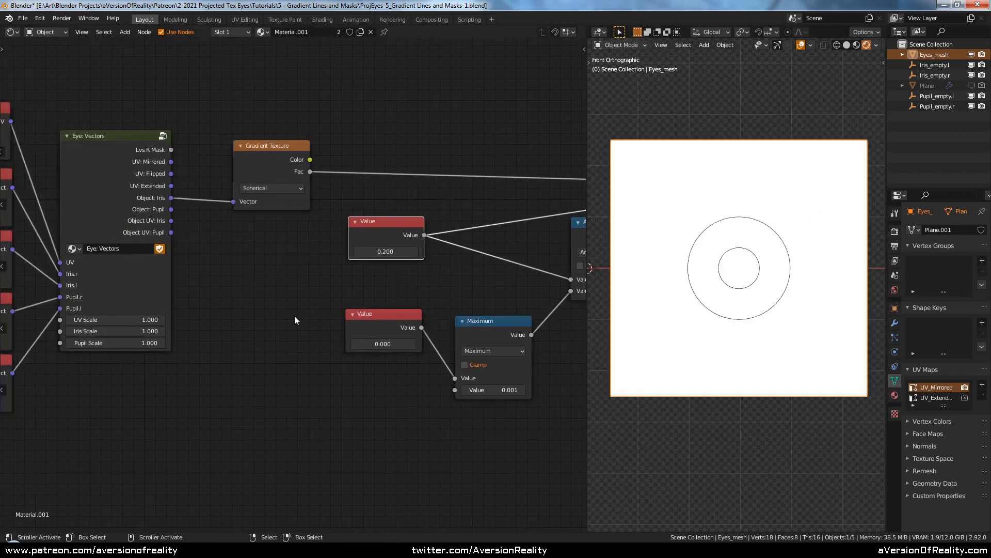
pyautogui.click(126, 332)
pyautogui.write('.2')
pyautogui.press('Return')
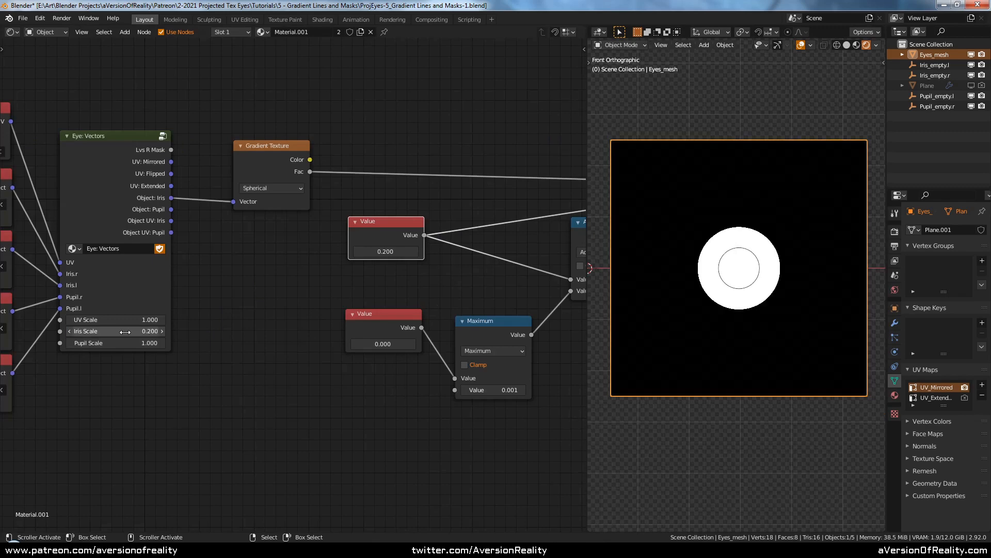
# Step: Test a negative position by lowering the upper Value node to -0.100, return it to 0, and deselect the node
pyautogui.moveTo(419, 267); pyautogui.dragTo(314, 287, button='middle')
pyautogui.scroll(1, 314, 286)
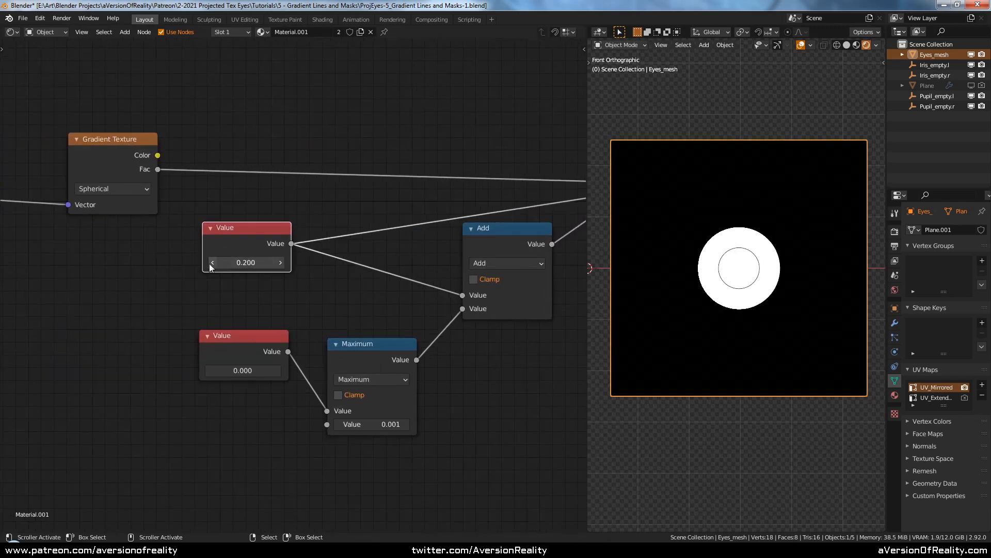
pyautogui.click(210, 263)
pyautogui.click(211, 263)
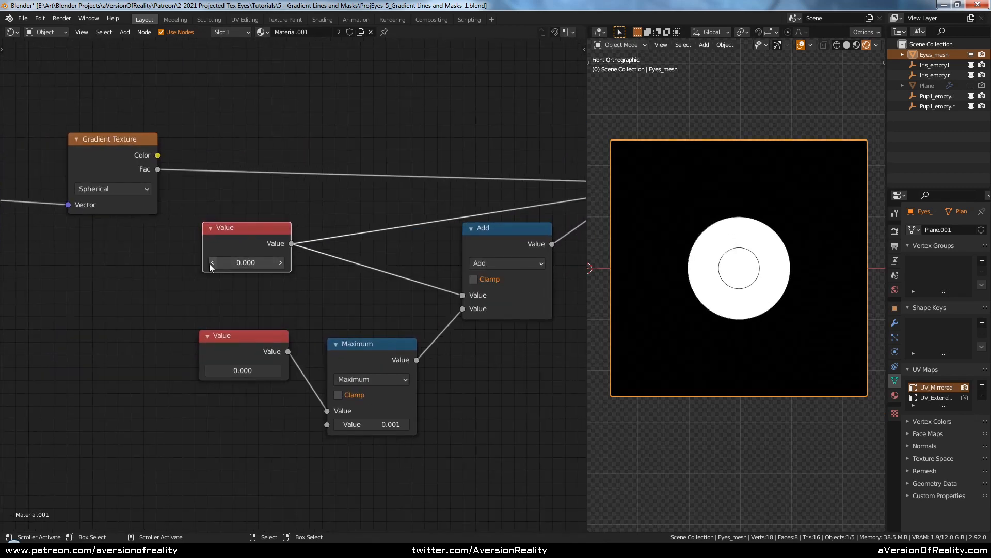
pyautogui.click(211, 263)
pyautogui.click(210, 263)
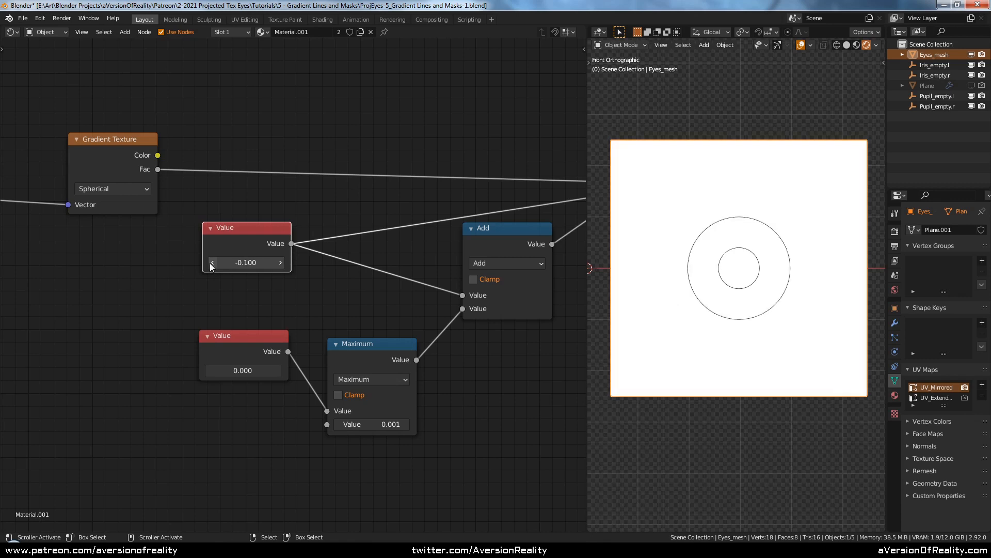
pyautogui.click(283, 264)
pyautogui.click(284, 265)
pyautogui.click(303, 283)
# Step: Add a reroute point joining the upper Value node's two outgoing links, and move it slightly toward the Add node
pyautogui.scroll(-2, 330, 284)
pyautogui.moveTo(338, 283); pyautogui.dragTo(226, 256, button='middle')
pyautogui.keyDown('shift'); pyautogui.moveTo(290, 200); pyautogui.dragTo(290, 261, button='right'); pyautogui.keyUp('shift')
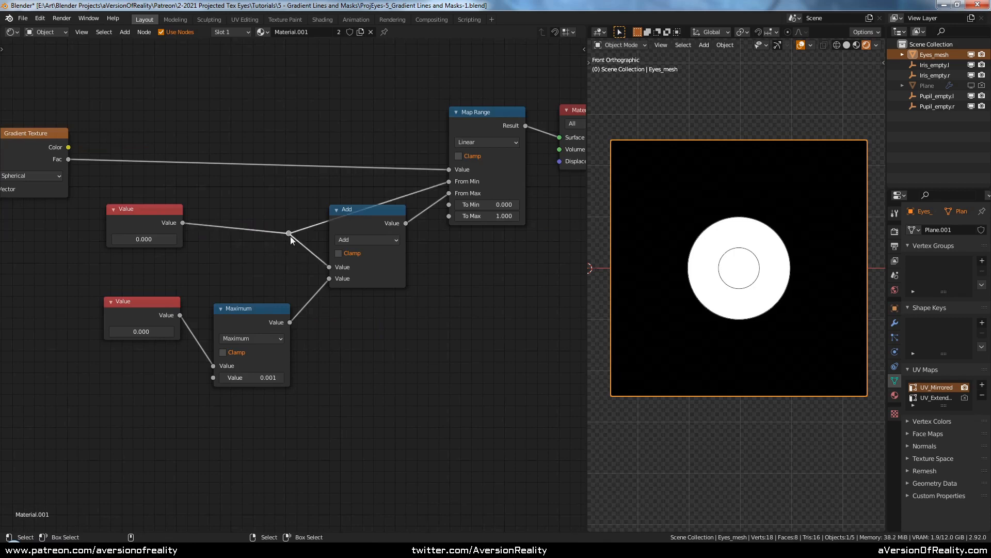
pyautogui.moveTo(290, 236); pyautogui.dragTo(311, 238)
# Step: Duplicate the Maximum node into the link between the upper Value node and the reroute, and set its second value to 0
pyautogui.click(264, 325)
pyautogui.hotkey('shift', 'd')
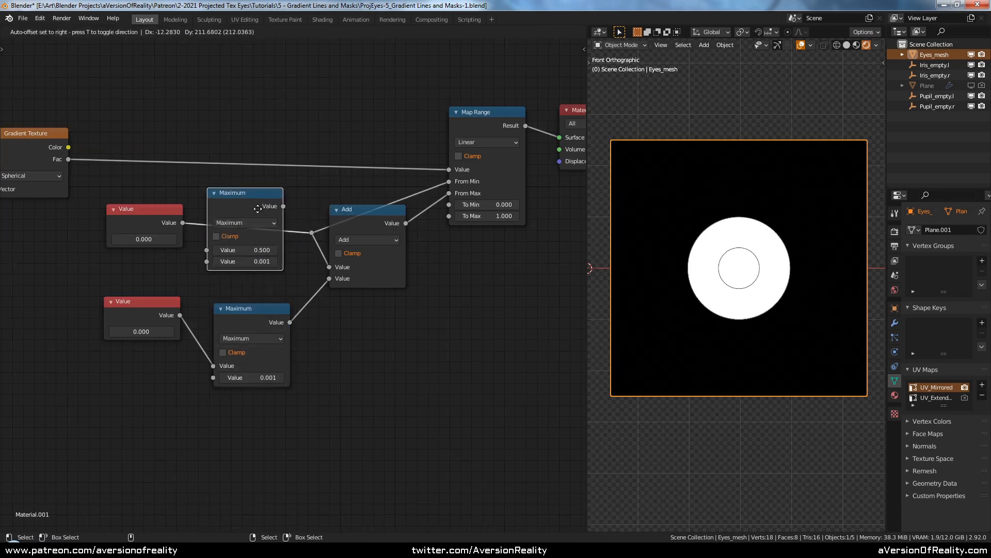
pyautogui.click(277, 212)
pyautogui.click(263, 265)
pyautogui.write('0')
pyautogui.press('Return')
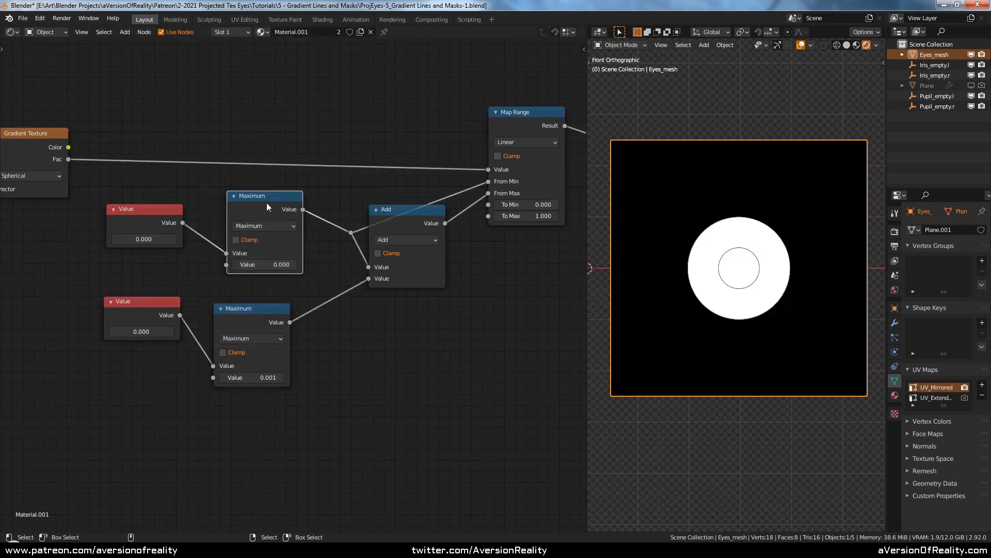
# Step: Move the new Maximum node slightly left and the Add node down and right to untangle the links
pyautogui.moveTo(268, 202); pyautogui.dragTo(260, 205)
pyautogui.moveTo(413, 210); pyautogui.dragTo(426, 251)
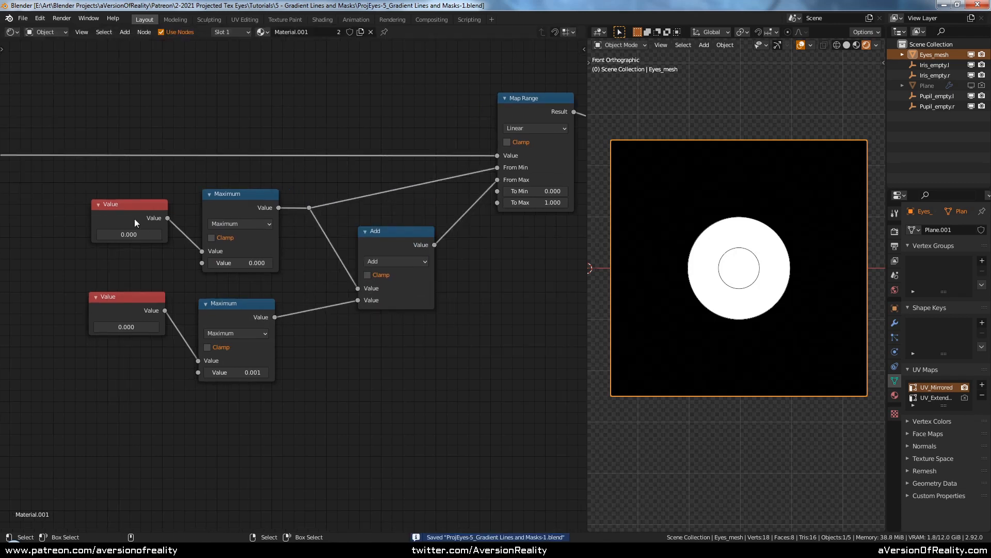
pyautogui.press('c')
pyautogui.press('Escape')
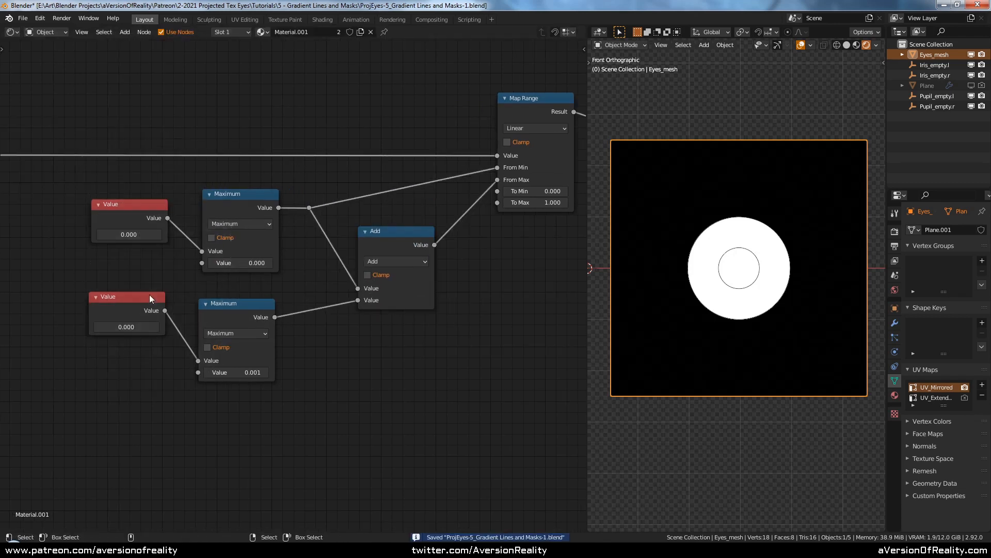
# Step: Set the upper Value node to 0.300 and the Eye: Vectors node's Iris Scale to 1
pyautogui.click(144, 234)
pyautogui.write('08')
pyautogui.press('Return')
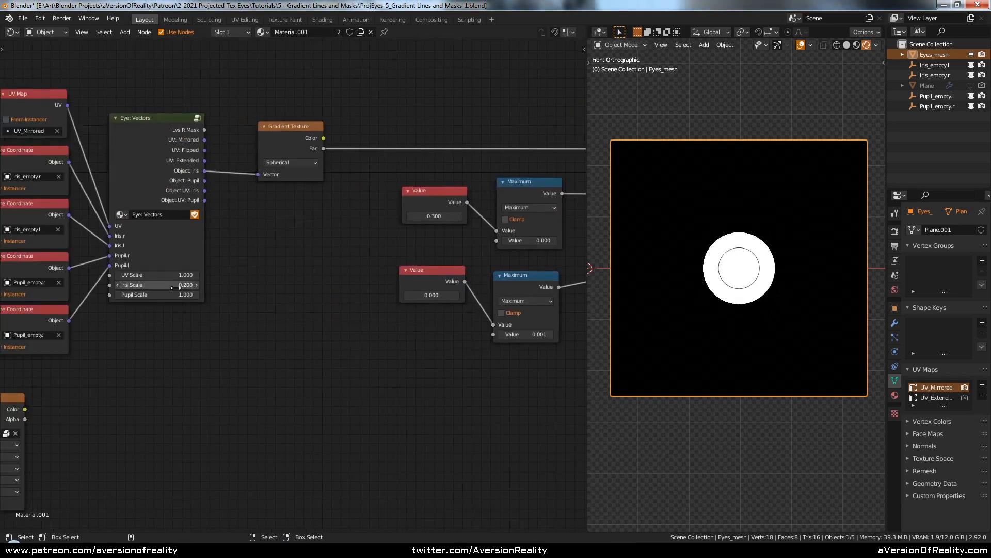
pyautogui.doubleClick(175, 287)
pyautogui.write('1')
pyautogui.press('Return')
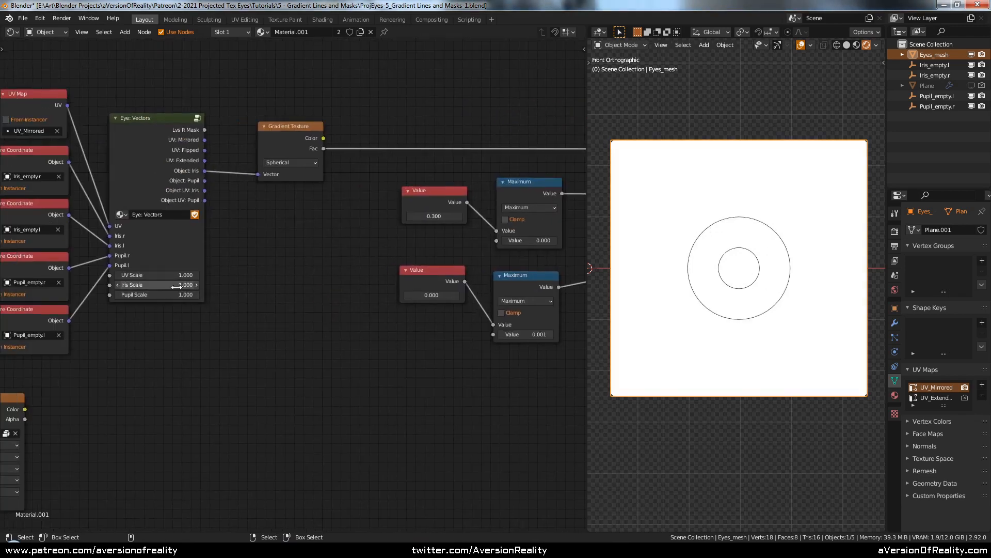
# Step: Raise the upper Value node to 0.600
pyautogui.click(461, 215)
pyautogui.click(461, 216)
pyautogui.click(460, 216)
# Step: Move both Value nodes, both Maximum nodes, the reroute and the Add node left, closer to the Gradient Texture
pyautogui.click(459, 268)
pyautogui.moveTo(459, 266); pyautogui.dragTo(252, 280, button='middle')
pyautogui.scroll(1, 252, 281)
pyautogui.press('c')
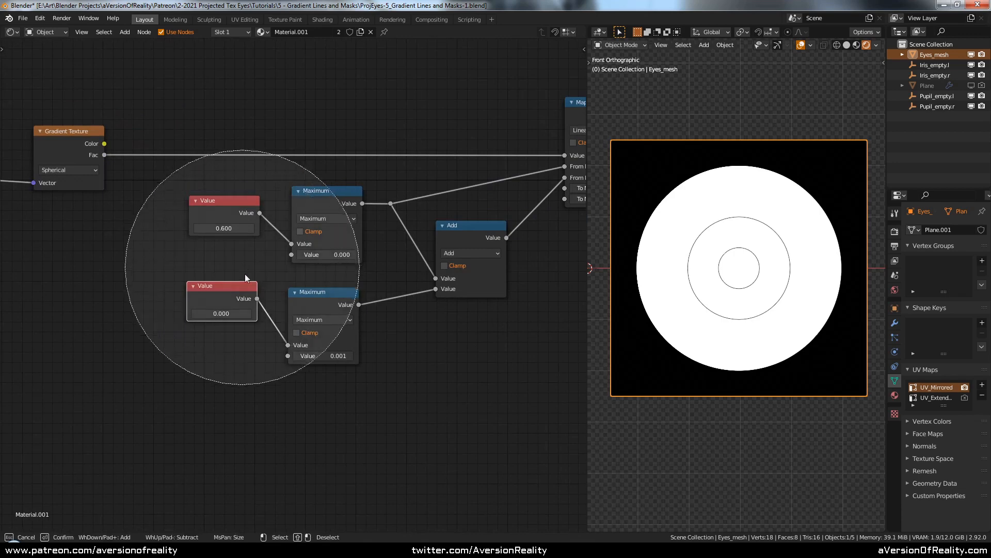
pyautogui.moveTo(245, 274); pyautogui.dragTo(360, 302)
pyautogui.rightClick(360, 302)
pyautogui.press('g')
pyautogui.click(337, 310)
pyautogui.click(365, 343)
pyautogui.scroll(3, 295, 287)
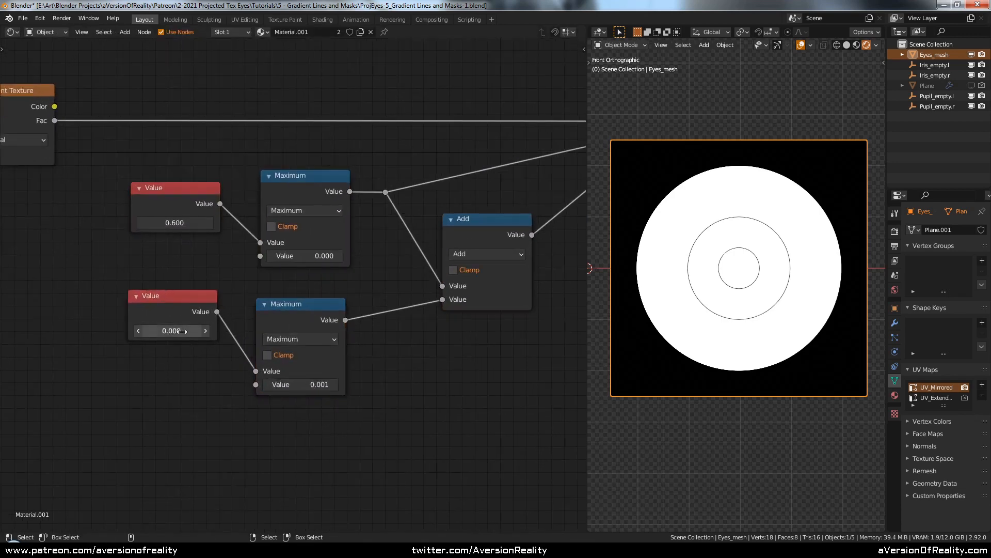
# Step: Mark the upper-left edge of the white circle with the 3D cursor and set the lower Value node to 0.100
pyautogui.scroll(1, 365, 351)
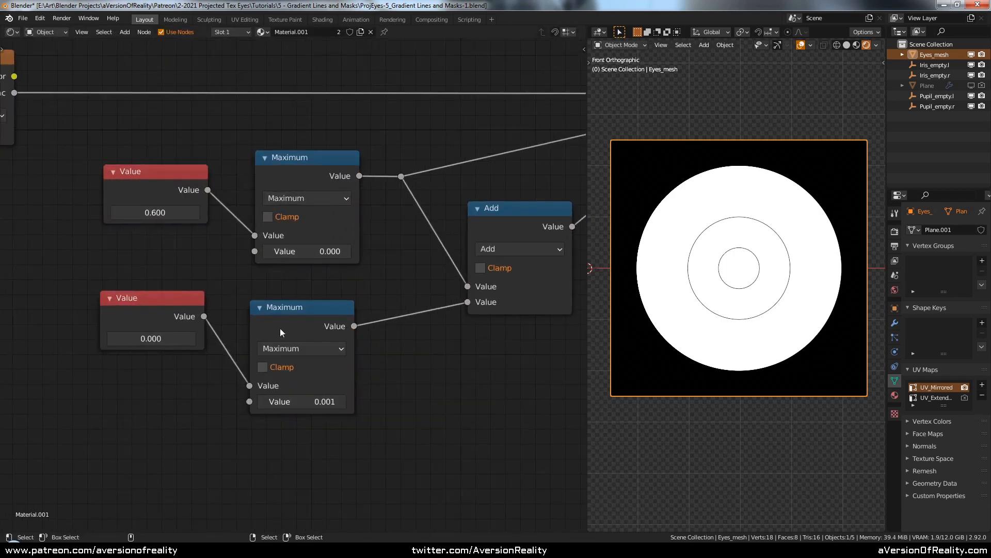
pyautogui.scroll(6, 704, 183)
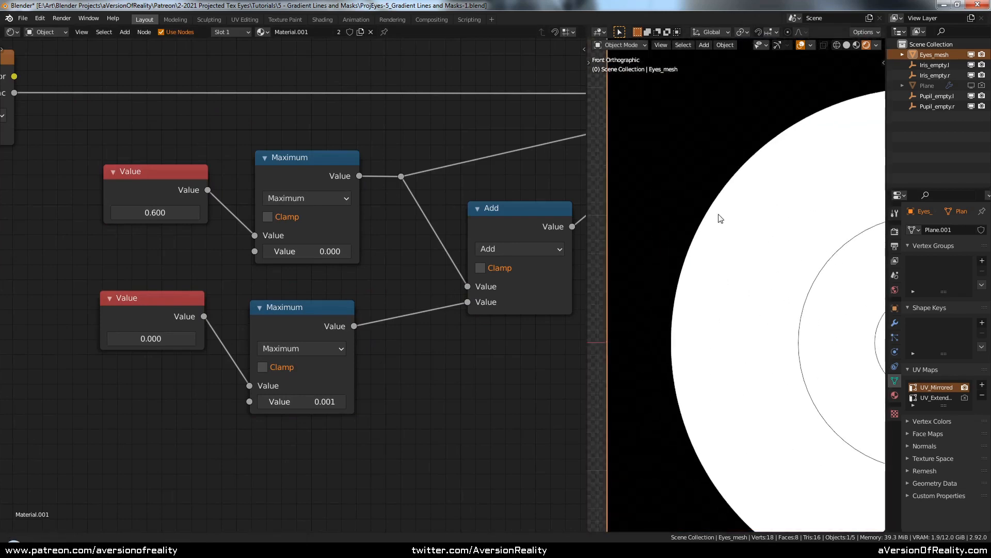
pyautogui.scroll(-4, 722, 186)
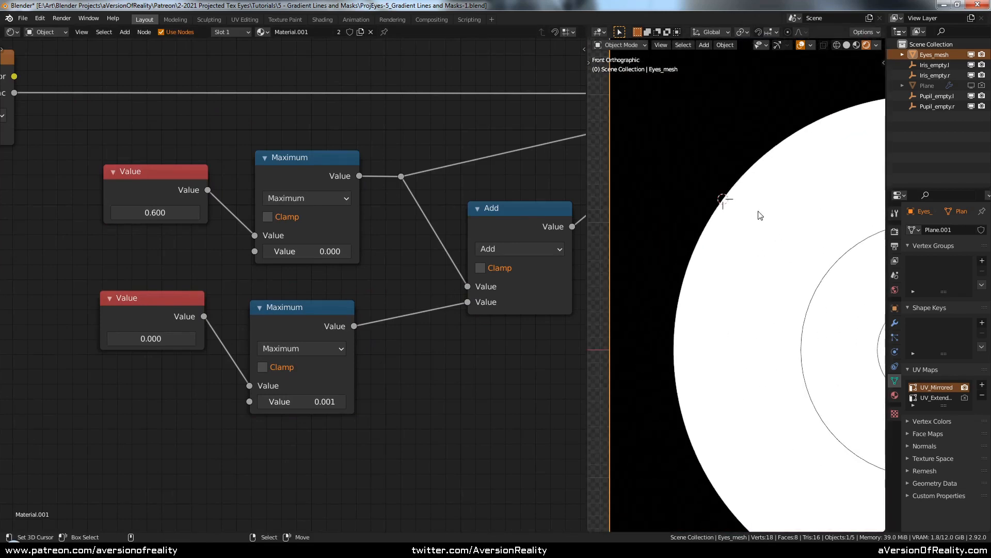
pyautogui.click(191, 342)
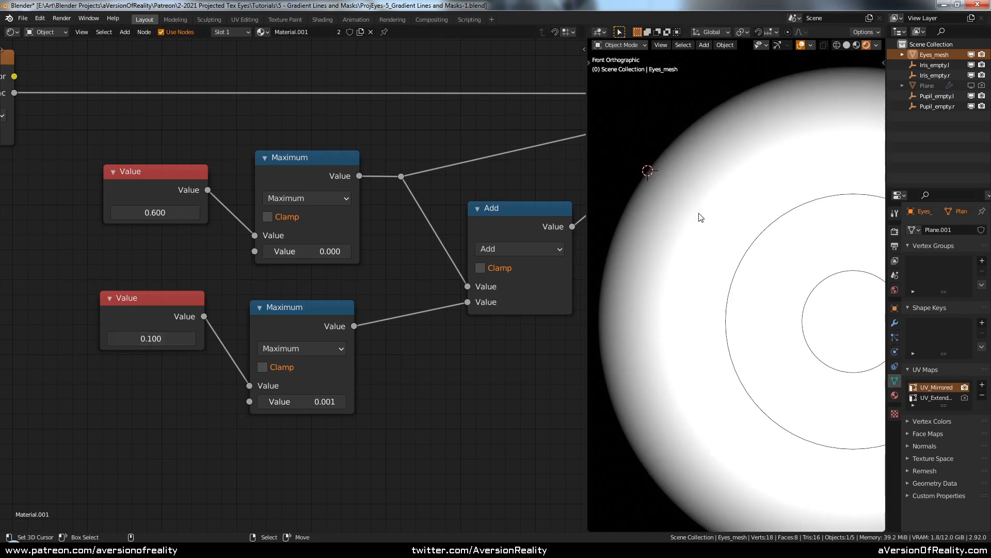
pyautogui.keyDown('shift'); pyautogui.moveTo(699, 213); pyautogui.dragTo(717, 226, button='middle'); pyautogui.keyUp('shift')
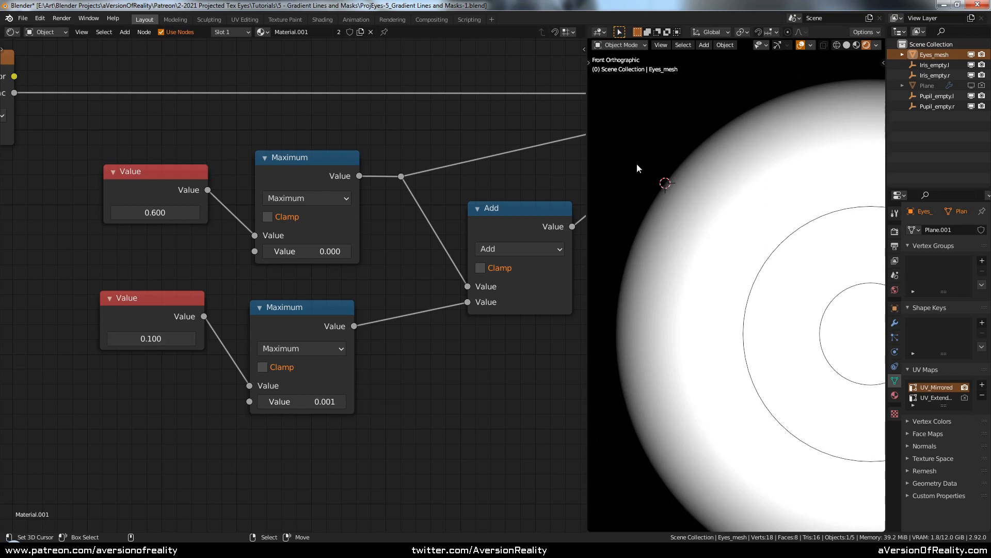
# Step: Move the Map Range and Material Output nodes slightly right, away from the Add node
pyautogui.scroll(-4, 486, 320)
pyautogui.moveTo(495, 326); pyautogui.dragTo(351, 315, button='middle')
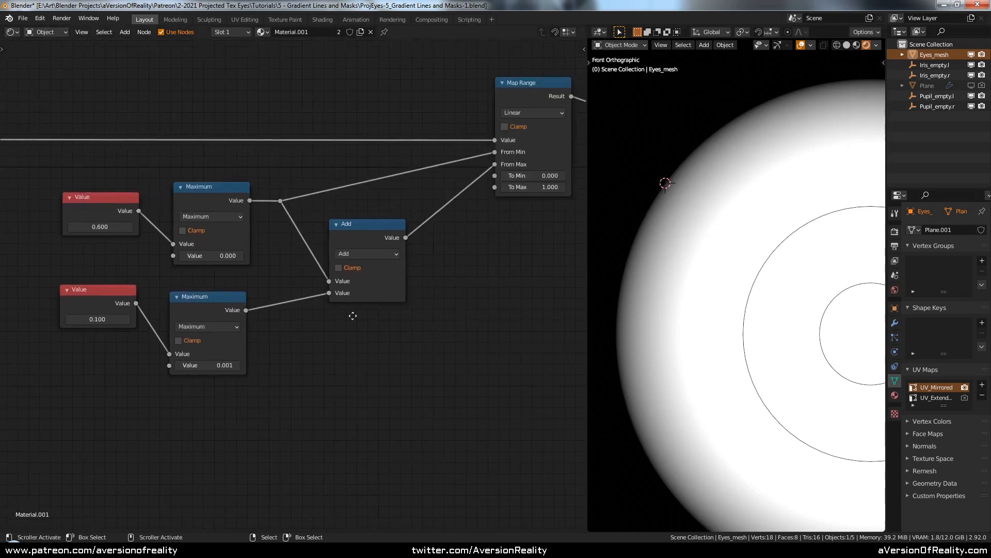
pyautogui.scroll(-2, 367, 315)
pyautogui.moveTo(436, 310); pyautogui.dragTo(327, 321, button='middle')
pyautogui.scroll(2, 326, 321)
pyautogui.press('c')
pyautogui.click(452, 179)
pyautogui.rightClick(472, 174)
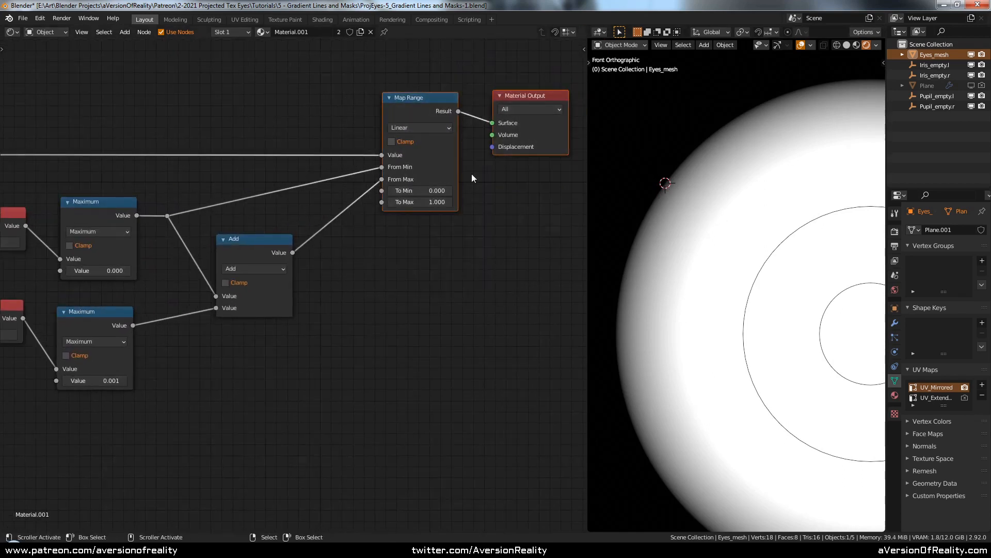
pyautogui.press('g')
pyautogui.click(482, 171)
# Step: Move the Add node right to make room for another node after the lower Maximum
pyautogui.moveTo(383, 280); pyautogui.dragTo(380, 285)
pyautogui.moveTo(258, 244); pyautogui.dragTo(361, 225, button='middle')
pyautogui.moveTo(361, 226); pyautogui.dragTo(389, 223)
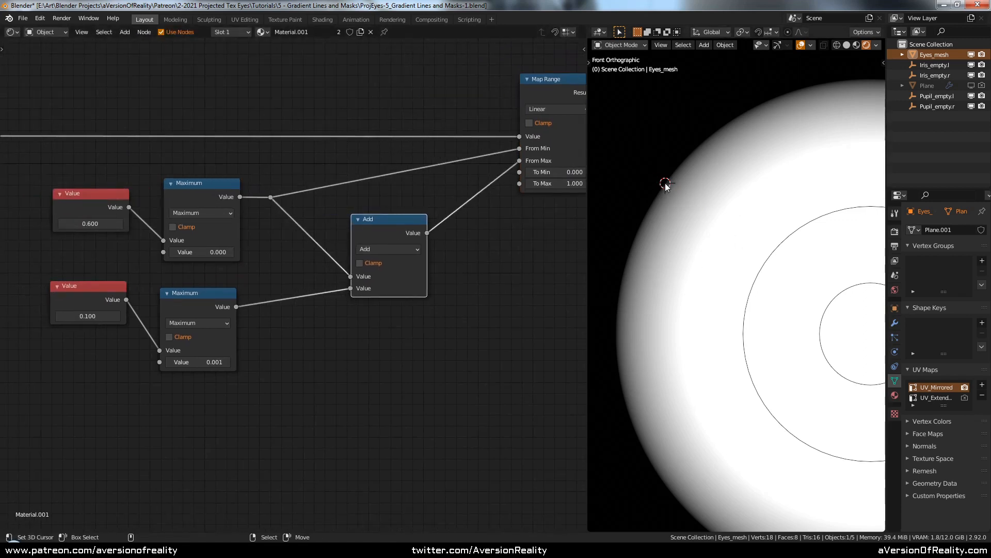
pyautogui.click(490, 286)
pyautogui.scroll(-1, 489, 286)
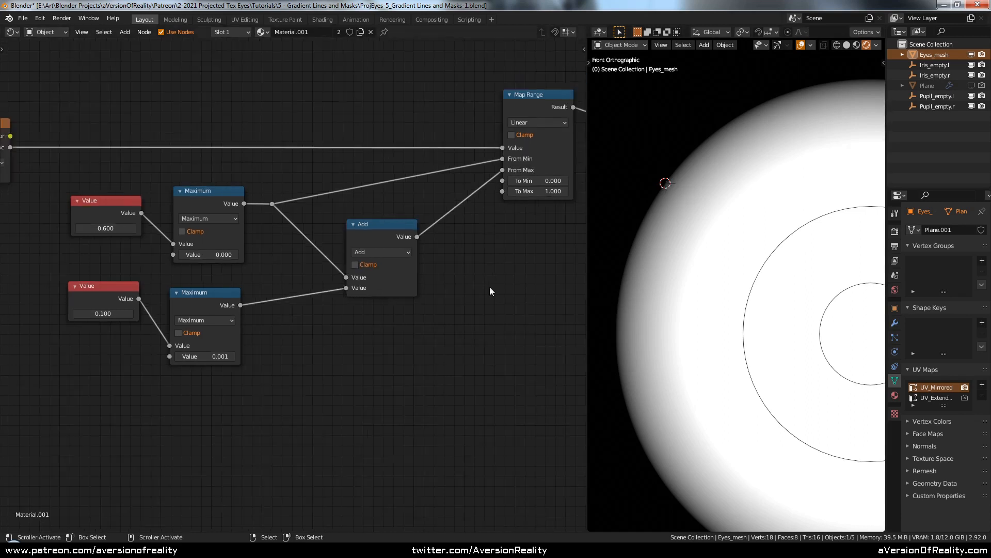
pyautogui.moveTo(489, 286); pyautogui.dragTo(466, 272, button='middle')
pyautogui.moveTo(357, 218); pyautogui.dragTo(405, 212)
# Step: Duplicate the Add node, set the copy to Multiply, and insert it between the lower Maximum and Add nodes with factor 0.500
pyautogui.hotkey('shift', 'd')
pyautogui.click(347, 350)
pyautogui.click(369, 331)
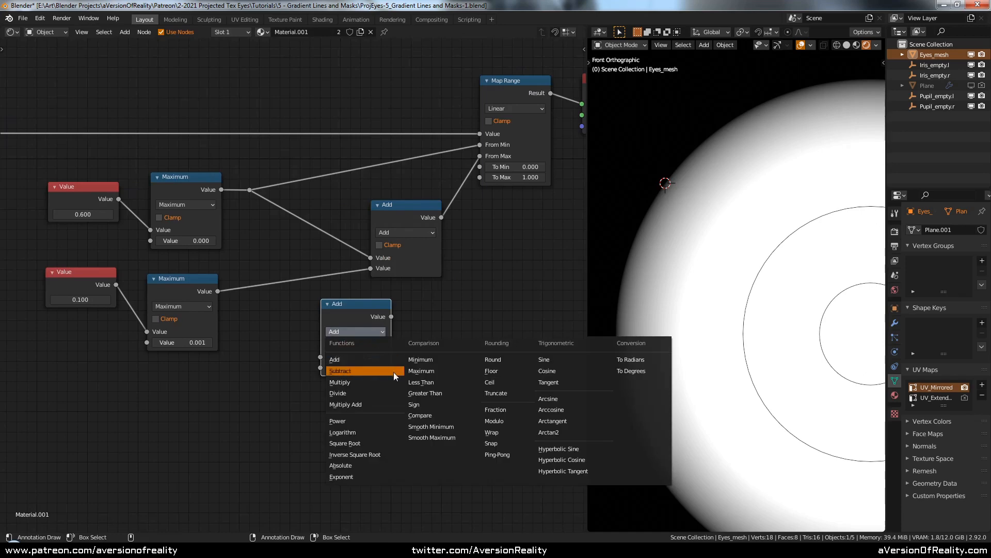
pyautogui.click(365, 382)
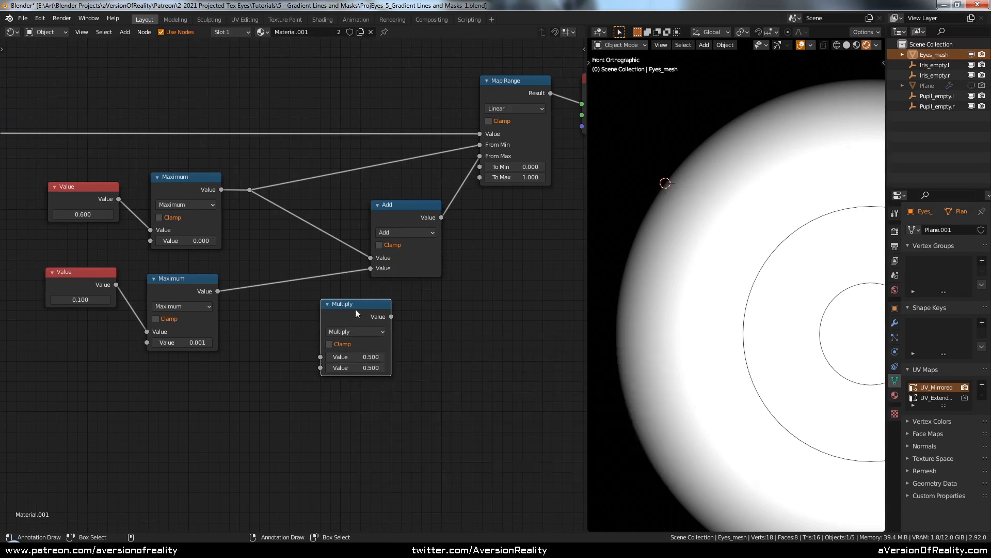
pyautogui.moveTo(355, 309); pyautogui.dragTo(291, 274)
# Step: Move the lower Value, Maximum and Multiply nodes left and down as a group
pyautogui.press('c')
pyautogui.press('Escape')
pyautogui.scroll(3, 144, 349)
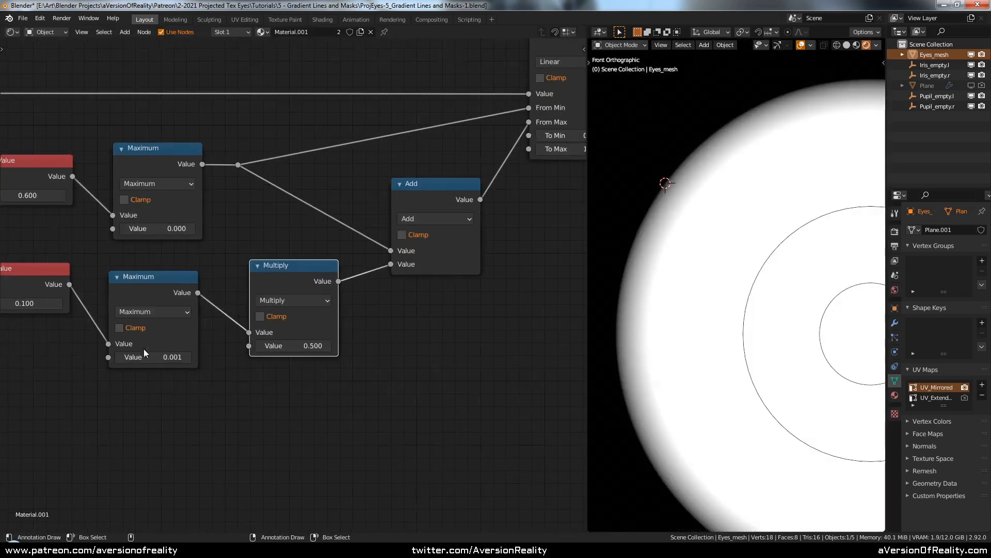
pyautogui.hotkey('alt', 'a')
pyautogui.scroll(-2, 147, 355)
pyautogui.press('c')
pyautogui.click(138, 377)
pyautogui.moveTo(156, 379); pyautogui.dragTo(216, 366)
pyautogui.press('Escape')
pyautogui.press('g')
pyautogui.click(249, 365)
pyautogui.hotkey('alt', 'a')
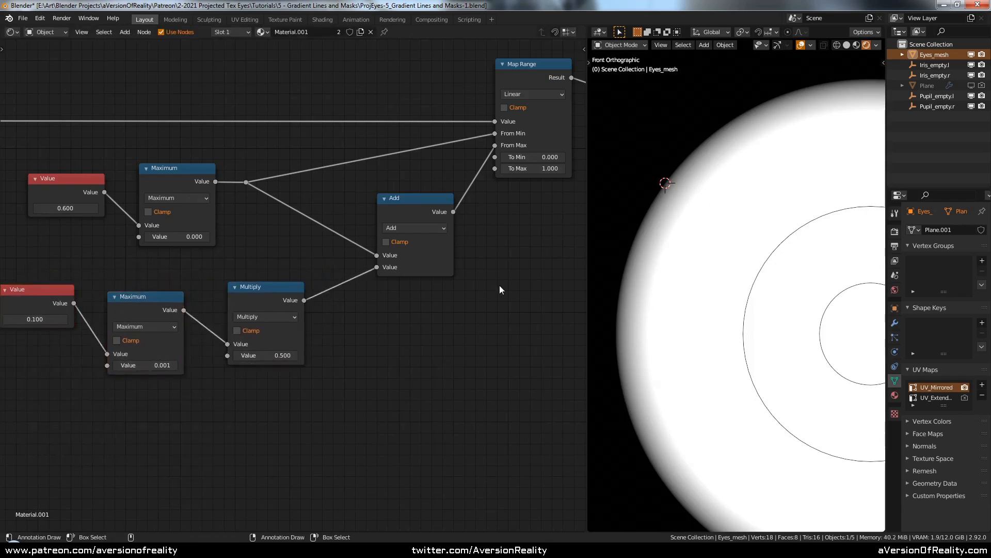
# Step: Move the Add, Map Range and Material Output nodes further right to free space in the middle of the network
pyautogui.moveTo(524, 266); pyautogui.dragTo(371, 275, button='middle')
pyautogui.scroll(-5, 371, 272)
pyautogui.press('c')
pyautogui.click(378, 249)
pyautogui.press('g')
pyautogui.click(512, 212)
pyautogui.hotkey('alt', 'a')
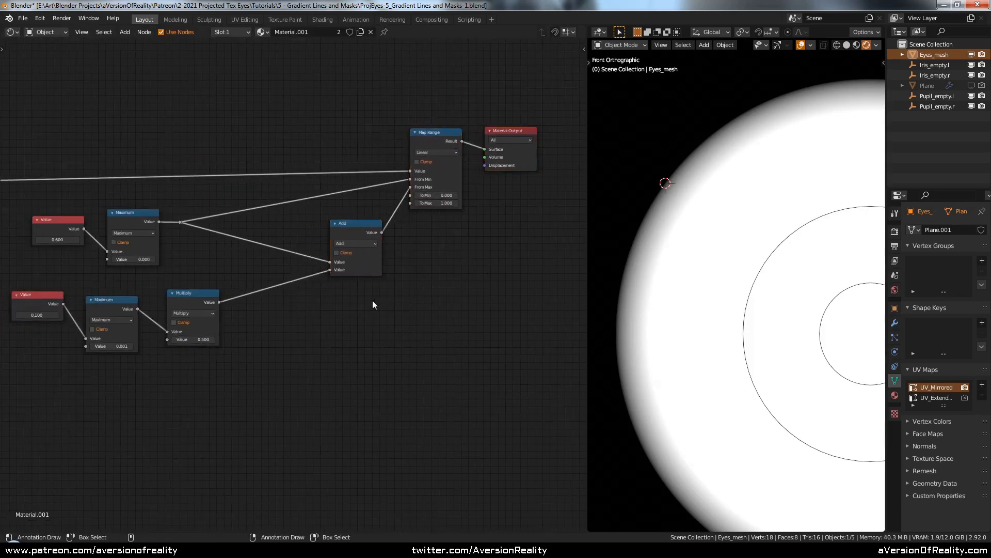
# Step: Move the Add node down and left, and insert a copy of it set to Subtract into the link feeding From Min
pyautogui.scroll(3, 372, 299)
pyautogui.moveTo(387, 212); pyautogui.dragTo(330, 248)
pyautogui.moveTo(330, 248); pyautogui.dragTo(383, 257, button='middle')
pyautogui.scroll(1, 383, 256)
pyautogui.hotkey('shift', 'd')
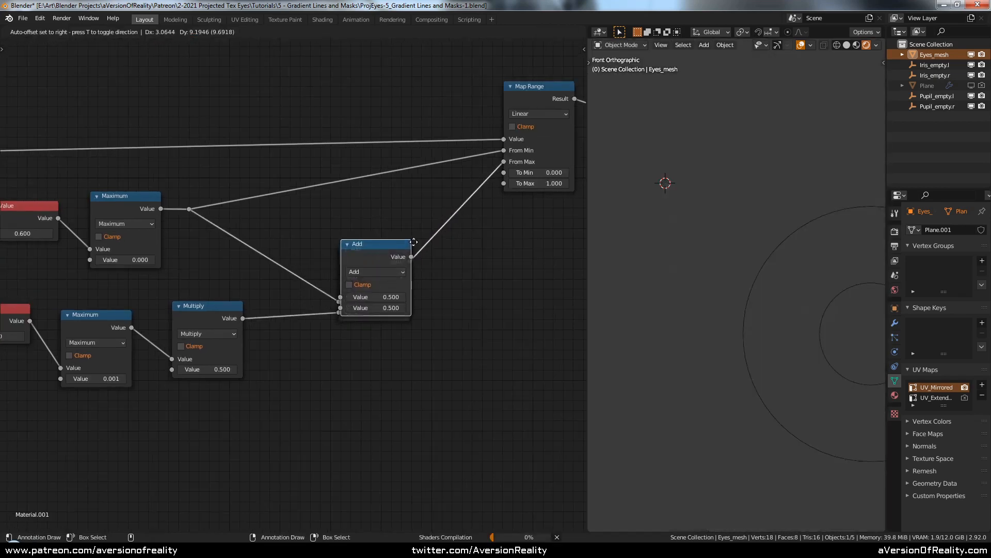
pyautogui.click(387, 181)
pyautogui.click(381, 191)
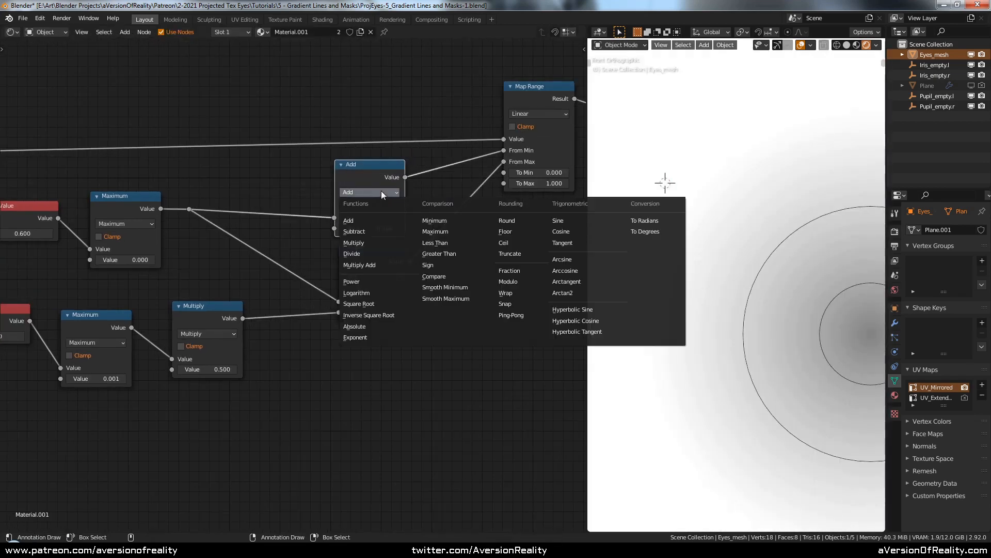
pyautogui.click(376, 236)
# Step: Connect the Multiply output to the Subtract node's second value and align the Subtract and Add nodes in one column
pyautogui.moveTo(375, 170); pyautogui.dragTo(384, 166)
pyautogui.moveTo(243, 318); pyautogui.dragTo(344, 225)
pyautogui.moveTo(373, 255); pyautogui.dragTo(380, 255)
pyautogui.moveTo(463, 248); pyautogui.dragTo(414, 264, button='middle')
pyautogui.moveTo(338, 295); pyautogui.dragTo(407, 286, button='middle')
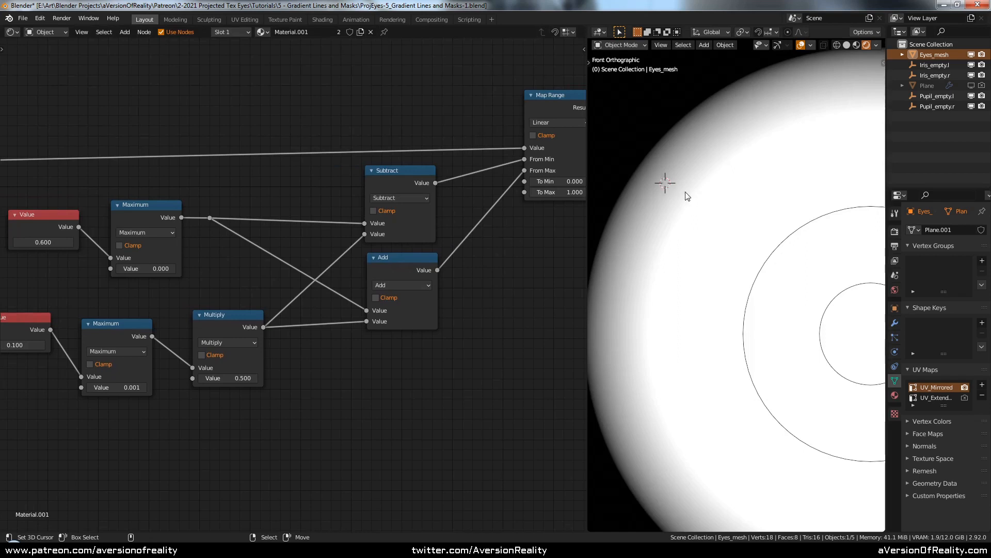
pyautogui.press('g')
pyautogui.click(491, 267)
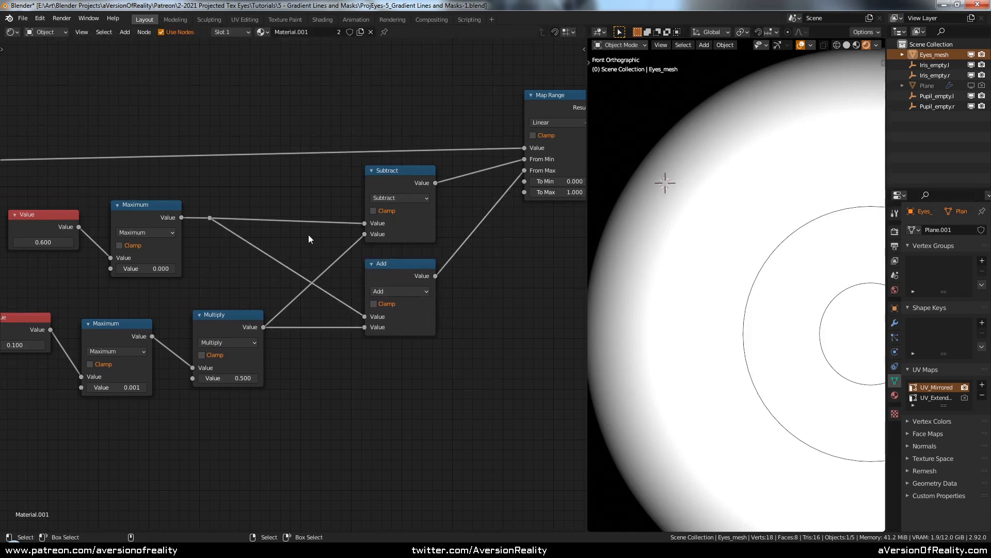
# Step: Save the Blender file under its existing name
pyautogui.scroll(1, 265, 218)
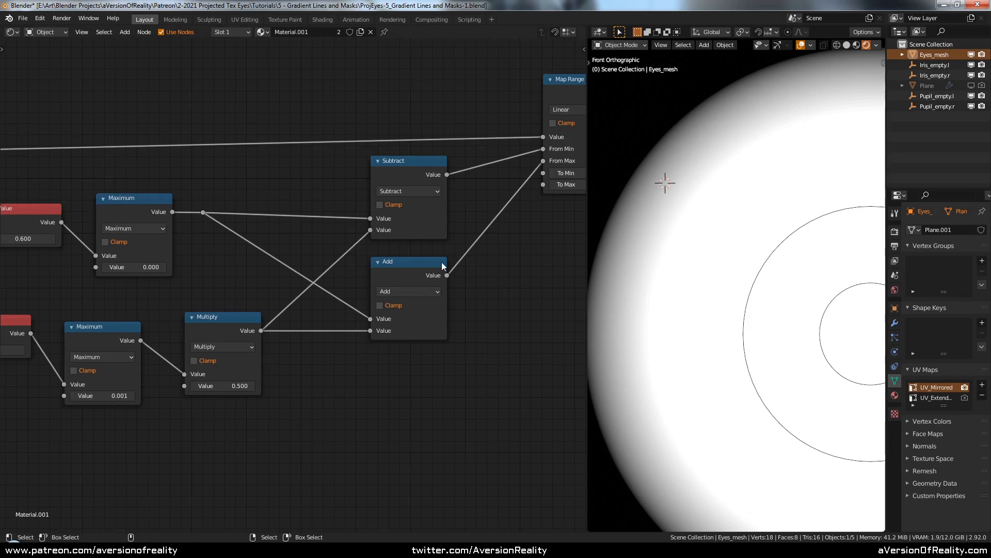
pyautogui.scroll(-3, 442, 262)
pyautogui.hotkey('ctrl', 's')
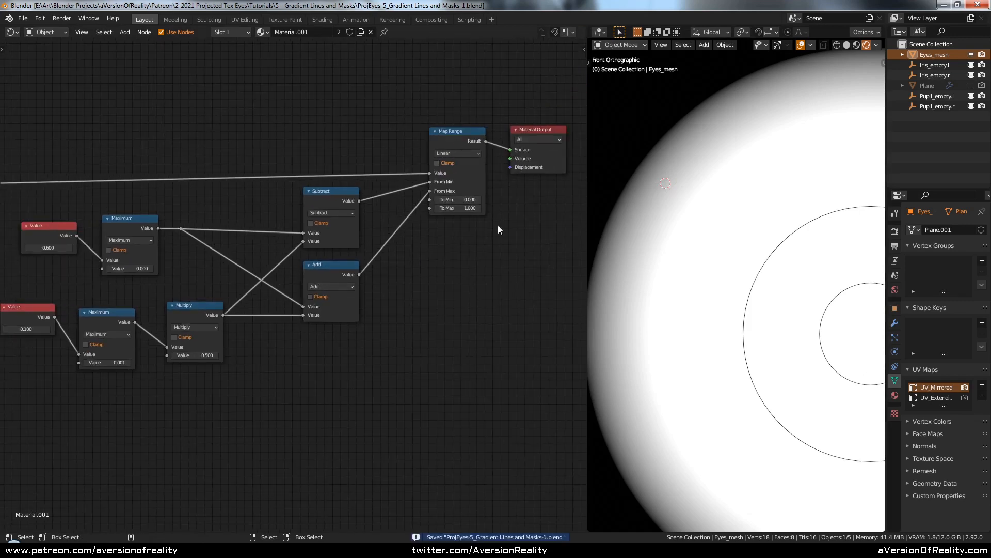
# Step: Move the Material Output node further right, away from the Map Range node
pyautogui.scroll(-3, 438, 277)
pyautogui.moveTo(342, 273)
pyautogui.mouseDown(button='middle')
pyautogui.moveTo(280, 263)
pyautogui.moveTo(310, 258)
pyautogui.mouseUp(button='middle')
pyautogui.moveTo(514, 151); pyautogui.dragTo(559, 142)
# Step: Group the Value, Maximum, Multiply, Subtract, Add and Map Range nodes into one node group
pyautogui.press('c')
pyautogui.scroll(3, 191, 281)
pyautogui.click(204, 284)
pyautogui.press('Escape')
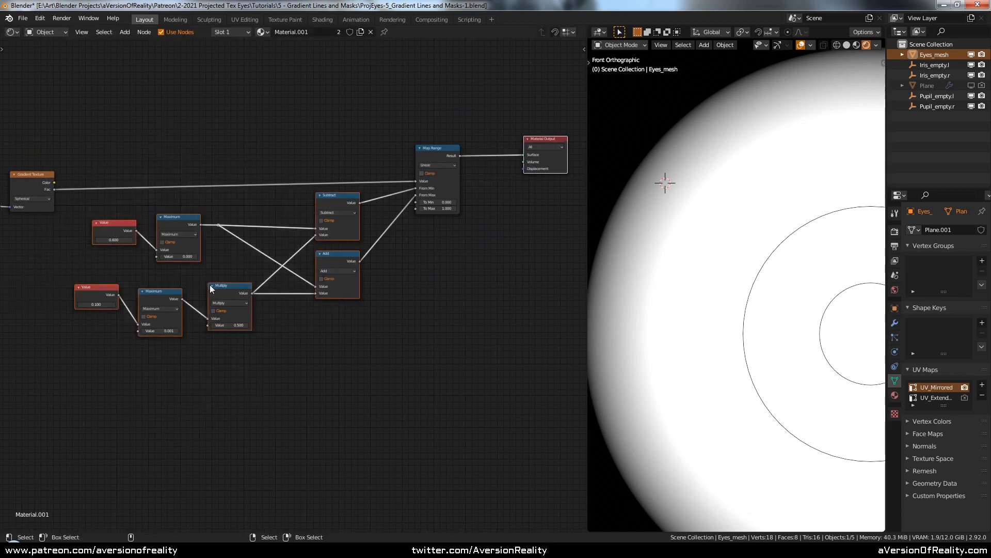
pyautogui.press('c')
pyautogui.moveTo(194, 291); pyautogui.dragTo(320, 256)
pyautogui.press('Escape')
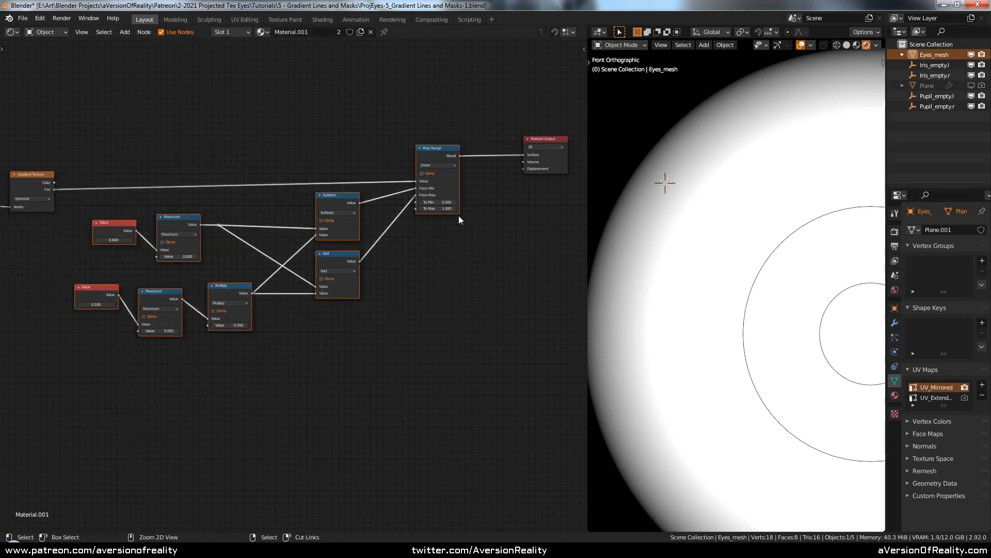
pyautogui.hotkey('ctrl', 'g')
# Step: Move the Group Input node up above the Value nodes and show the group's input and output socket lists
pyautogui.moveTo(84, 289); pyautogui.dragTo(97, 189)
pyautogui.click(78, 251)
pyautogui.press('n')
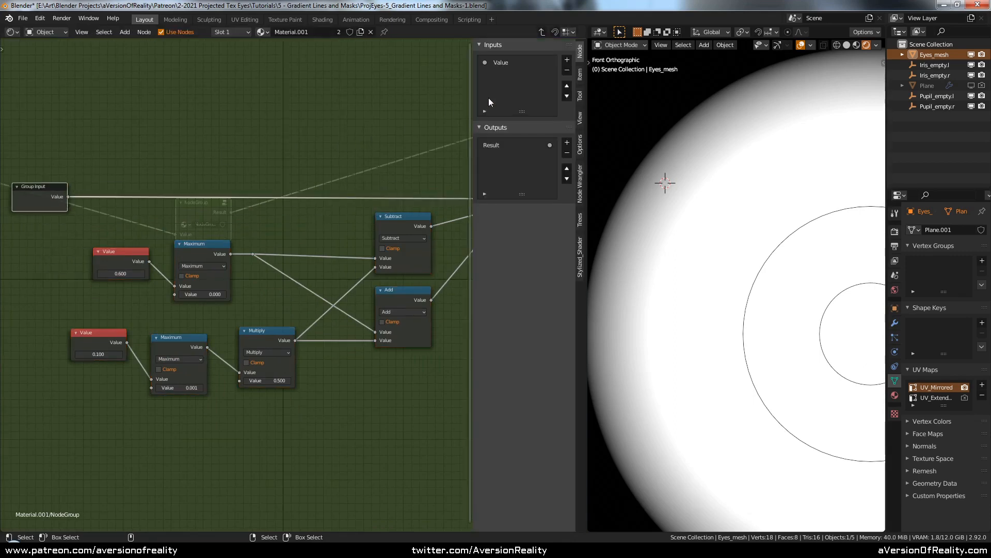
# Step: Rename the node group's existing input as Gradient
pyautogui.doubleClick(517, 63)
pyautogui.write('Gradient')
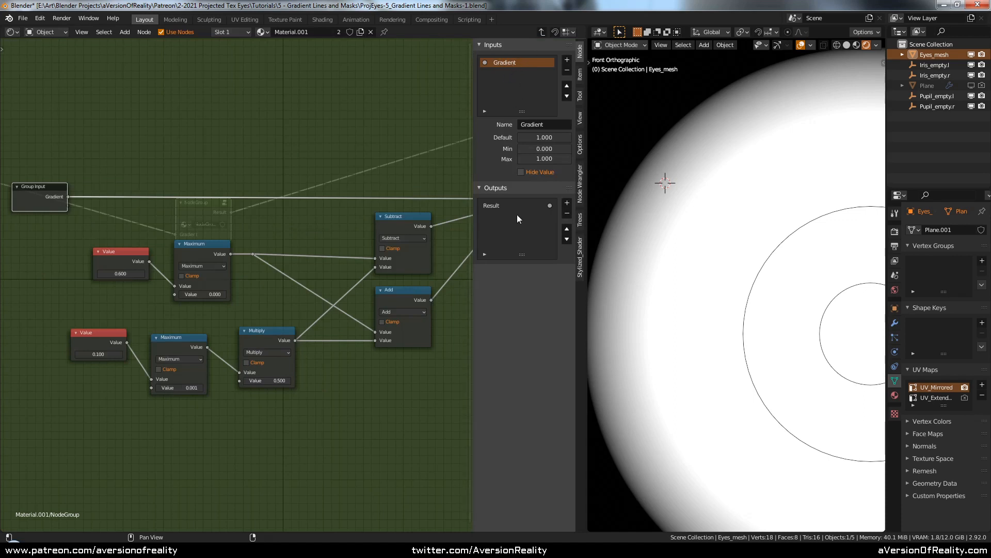
pyautogui.moveTo(386, 184); pyautogui.dragTo(354, 179, button='middle')
pyautogui.scroll(-2, 354, 179)
pyautogui.scroll(2, 202, 185)
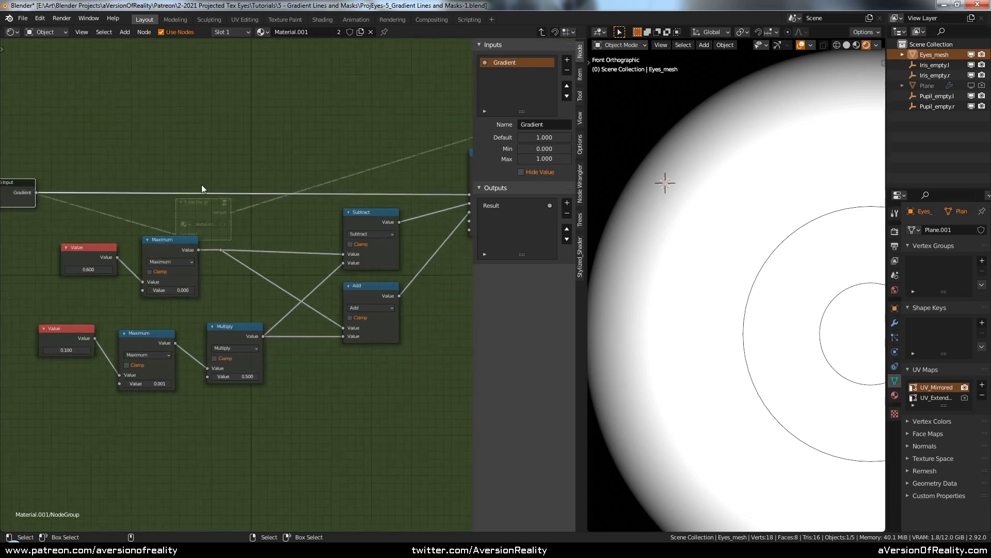
# Step: Reposition the Group Input node and pull the 0.600 Value node out of its link to the upper Maximum node
pyautogui.moveTo(202, 185); pyautogui.dragTo(258, 168, button='middle')
pyautogui.moveTo(75, 160)
pyautogui.mouseDown()
pyautogui.moveTo(63, 166)
pyautogui.moveTo(67, 156)
pyautogui.mouseUp()
pyautogui.scroll(2, 268, 160)
pyautogui.moveTo(268, 160); pyautogui.dragTo(306, 146, button='middle')
pyautogui.keyDown('alt'); pyautogui.moveTo(165, 219); pyautogui.dragTo(114, 236); pyautogui.keyUp('alt')
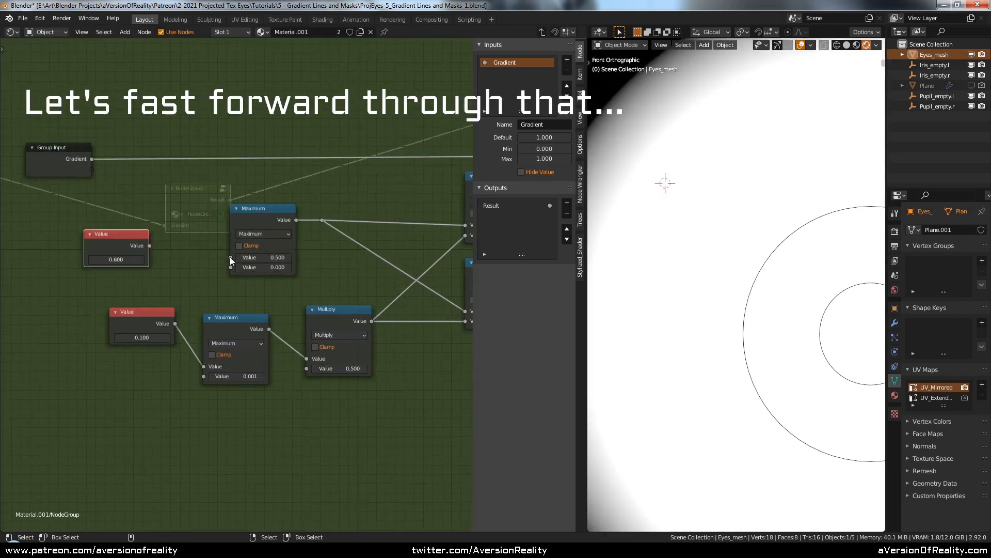
# Step: Expose the first values of the upper and lower Maximum nodes as group inputs named Position and Thickness
pyautogui.moveTo(231, 258); pyautogui.dragTo(91, 170)
pyautogui.doubleClick(509, 73)
pyautogui.write('Position')
pyautogui.press('Return')
pyautogui.moveTo(203, 367); pyautogui.dragTo(92, 179)
pyautogui.doubleClick(511, 84)
pyautogui.write('Thickness')
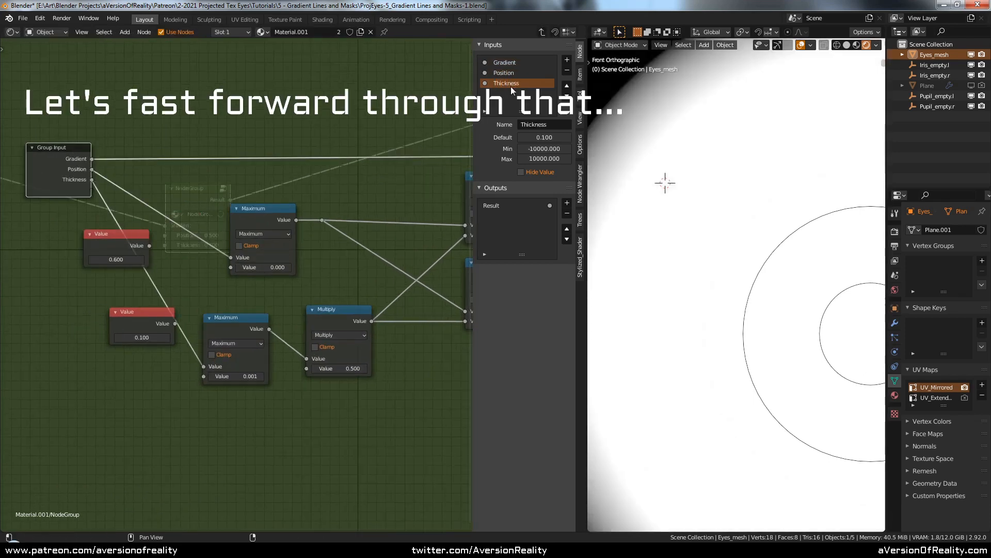
# Step: Delete the two replaced Value nodes and arrange the remaining math nodes compactly
pyautogui.moveTo(78, 223); pyautogui.dragTo(181, 352)
pyautogui.press('x')
pyautogui.scroll(-2, 309, 196)
pyautogui.moveTo(336, 193); pyautogui.dragTo(310, 231, button='middle')
pyautogui.press('c')
pyautogui.moveTo(393, 179); pyautogui.dragTo(359, 185)
pyautogui.scroll(2, 228, 289)
pyautogui.moveTo(127, 344); pyautogui.dragTo(151, 323)
pyautogui.moveTo(221, 246); pyautogui.dragTo(294, 260)
# Step: Join the Maximum, Multiply, Subtract and Add nodes in a frame labelled "Position + Thickness"
pyautogui.scroll(-2, 119, 228)
pyautogui.moveTo(124, 222); pyautogui.dragTo(299, 330)
pyautogui.hotkey('ctrl', 'j')
pyautogui.click(580, 74)
pyautogui.doubleClick(534, 93)
pyautogui.write('Pso')
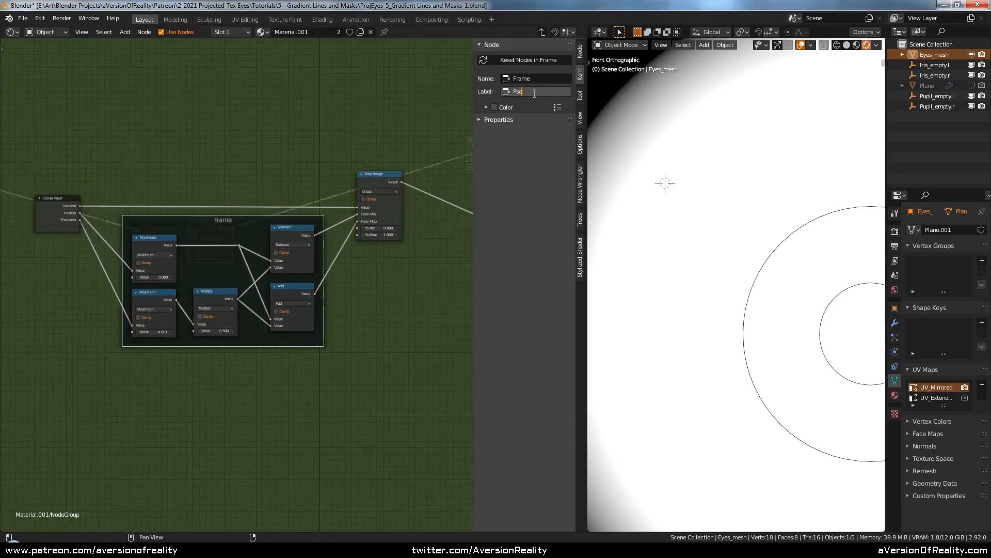
pyautogui.press('BackSpace')
pyautogui.press('BackSpace')
pyautogui.write('osition + Thickness')
pyautogui.press('Return')
# Step: Hide the node properties and save the file
pyautogui.press('n')
pyautogui.click(382, 163)
pyautogui.scroll(4, 382, 163)
pyautogui.hotkey('ctrl', 's')
# Step: Limit the group's Position input to a minimum of 0 and a maximum of 1
pyautogui.press('n')
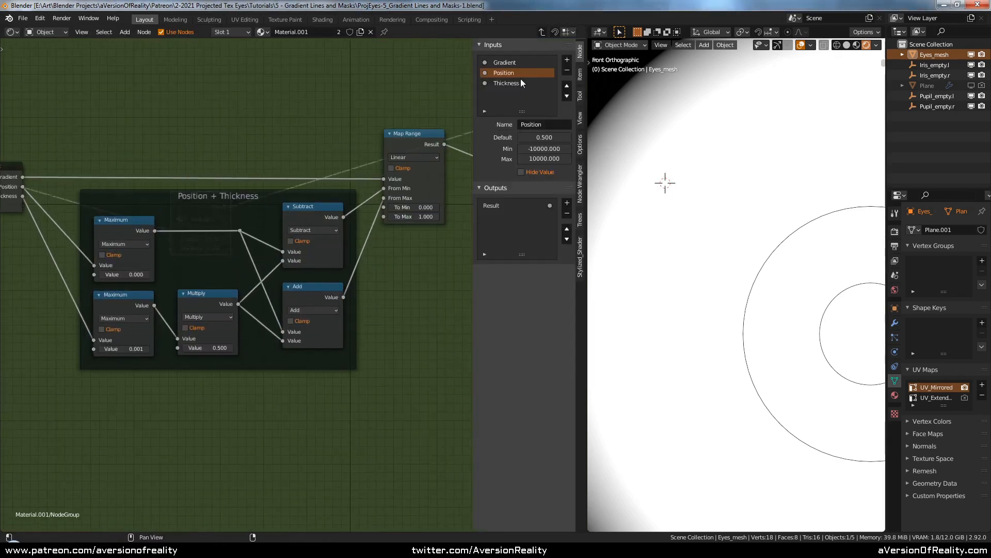
pyautogui.click(544, 148)
pyautogui.write('0')
pyautogui.press('Return')
pyautogui.click(544, 158)
pyautogui.write('1')
pyautogui.press('Return')
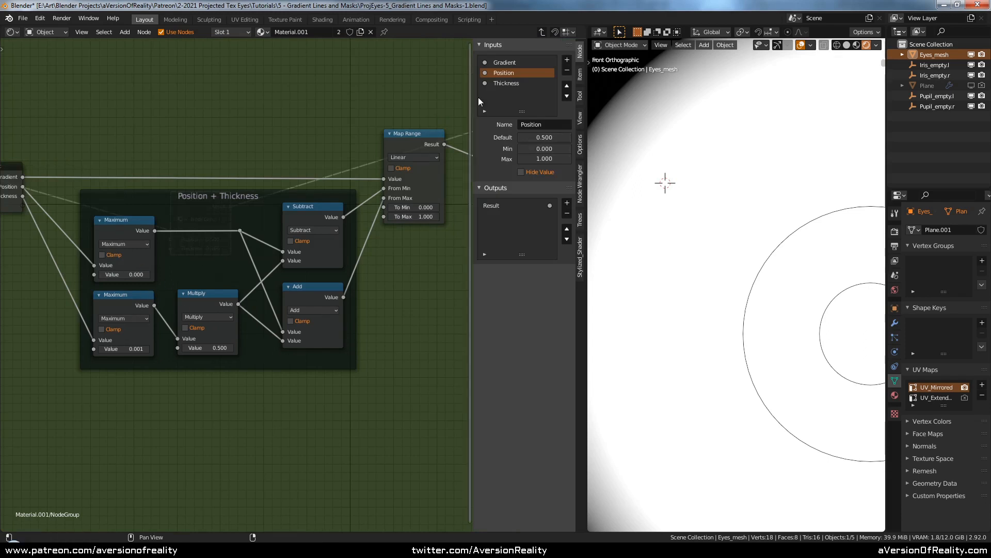
# Step: Limit the group's Thickness input to a minimum of 0 and a maximum of 1
pyautogui.click(506, 84)
pyautogui.click(558, 149)
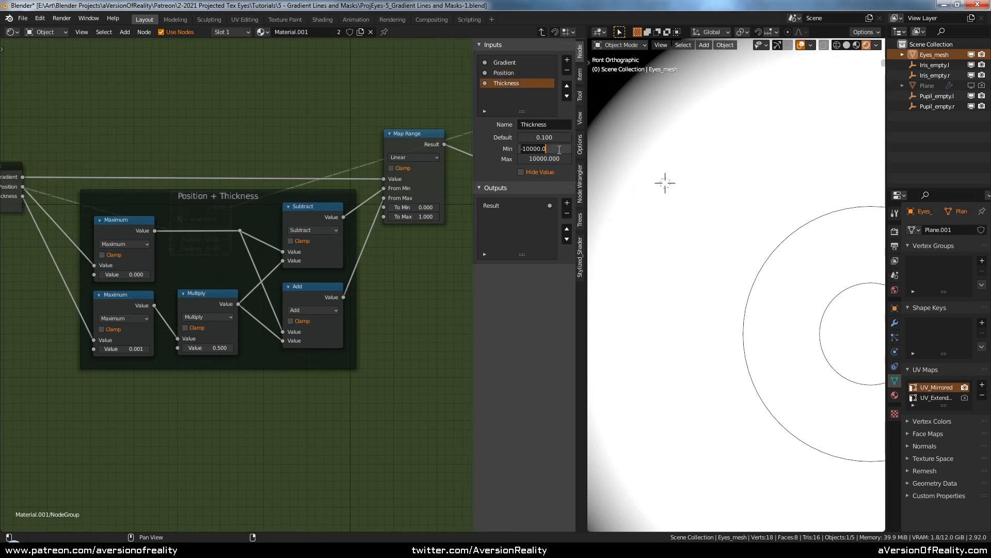
pyautogui.write('0')
pyautogui.press('Return')
pyautogui.click(551, 160)
pyautogui.write('1')
pyautogui.press('Return')
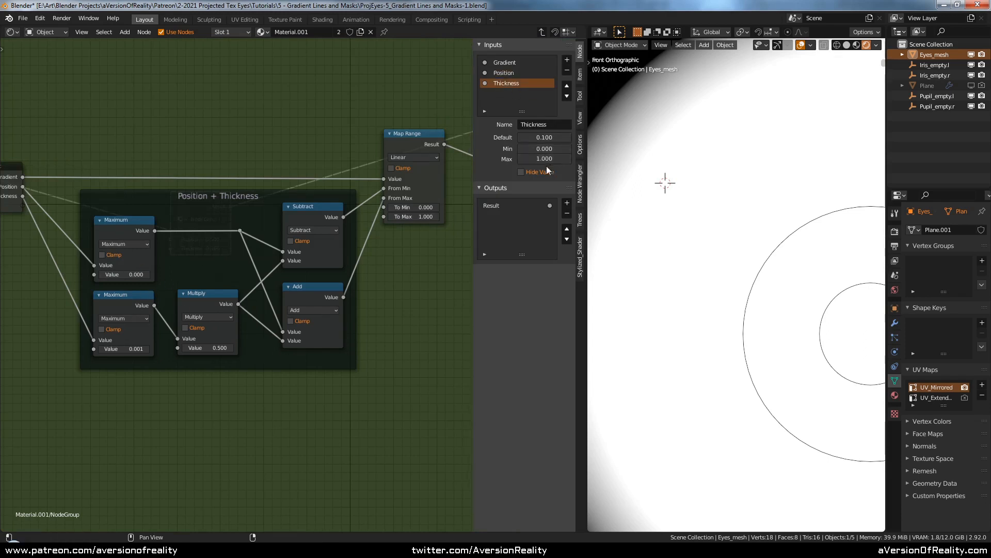
# Step: Leave the node group, widen its node and rename it "Eye: Masks from Gradient"
pyautogui.moveTo(368, 140); pyautogui.dragTo(397, 145, button='middle')
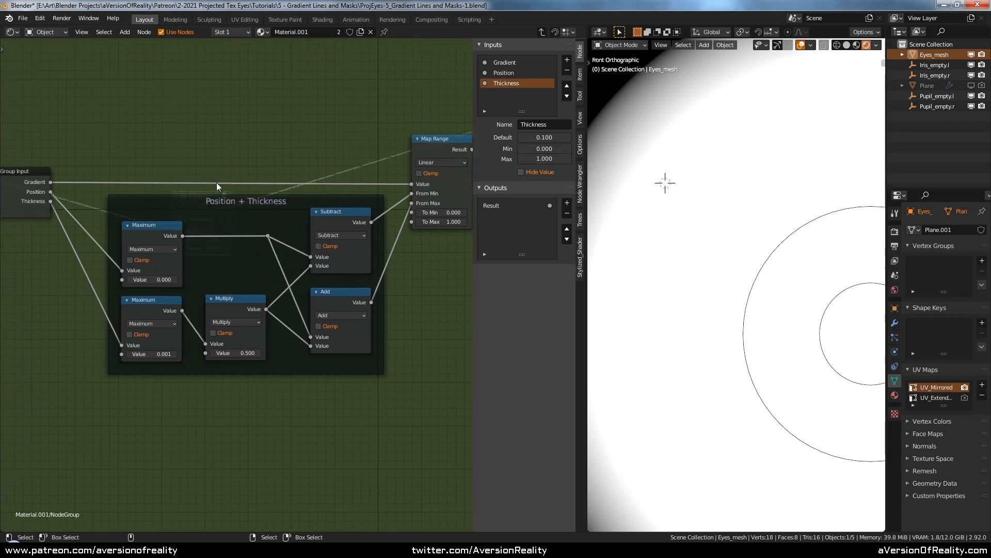
pyautogui.press('Tab')
pyautogui.press('n')
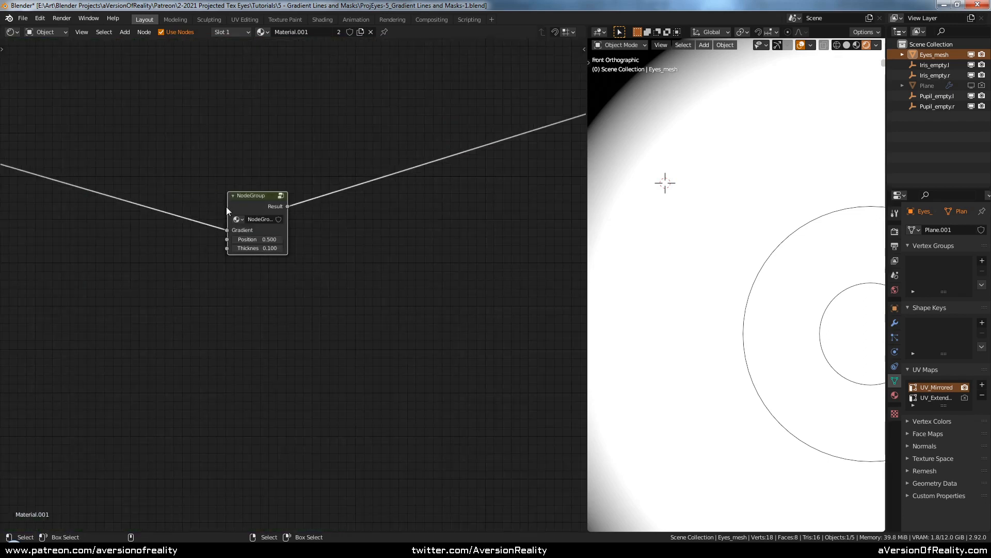
pyautogui.moveTo(227, 208); pyautogui.dragTo(198, 208)
pyautogui.click(233, 221)
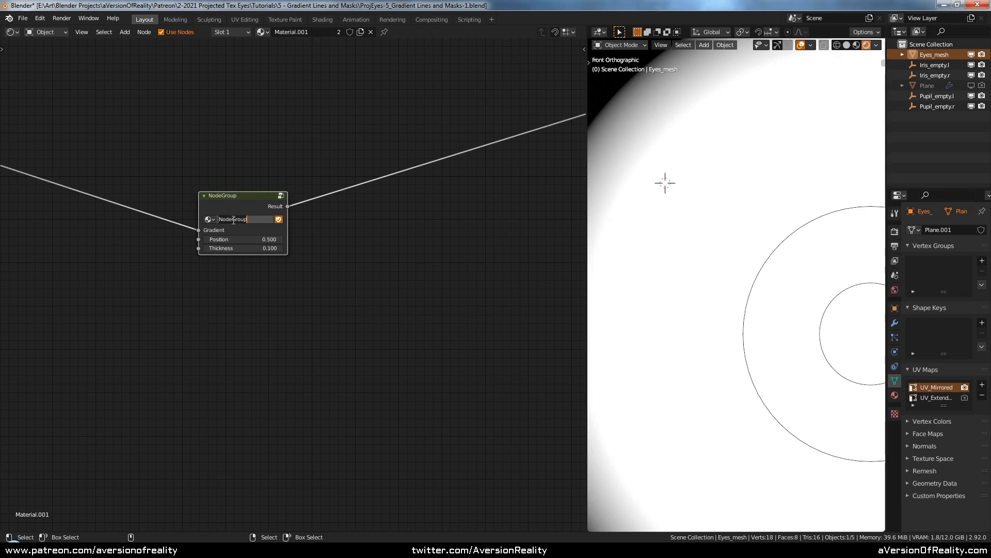
pyautogui.write('Eye: Masks from Gradient')
pyautogui.press('Return')
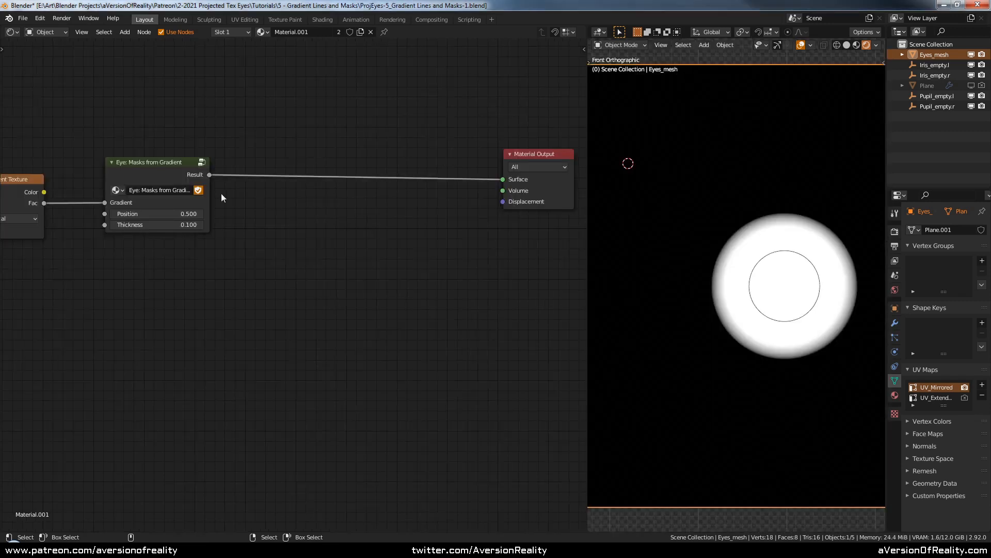
pyautogui.moveTo(182, 175); pyautogui.dragTo(197, 175)
# Step: Try an Invert node between the mask group and the Material Output, and remove it again
pyautogui.hotkey('shift', 'a')
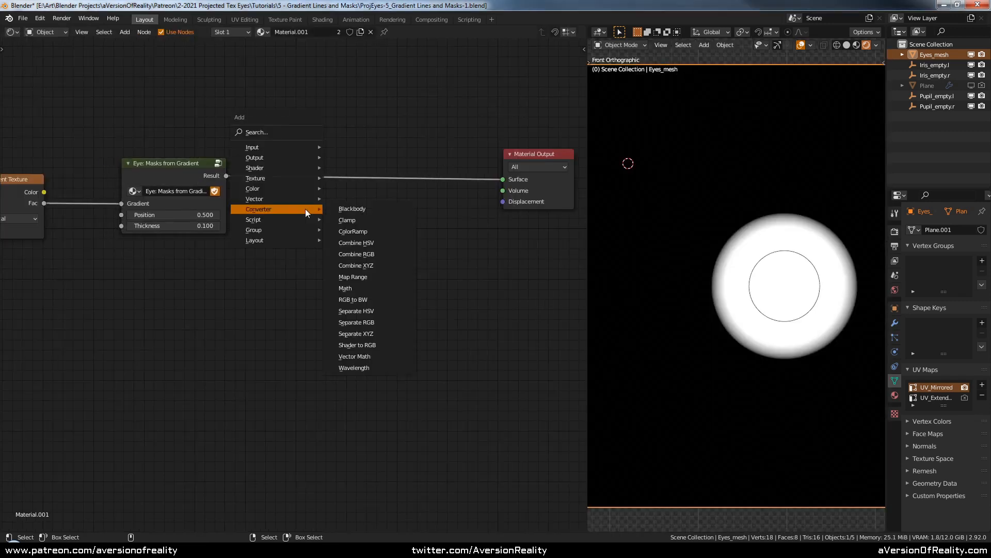
pyautogui.hotkey('shift', 'a')
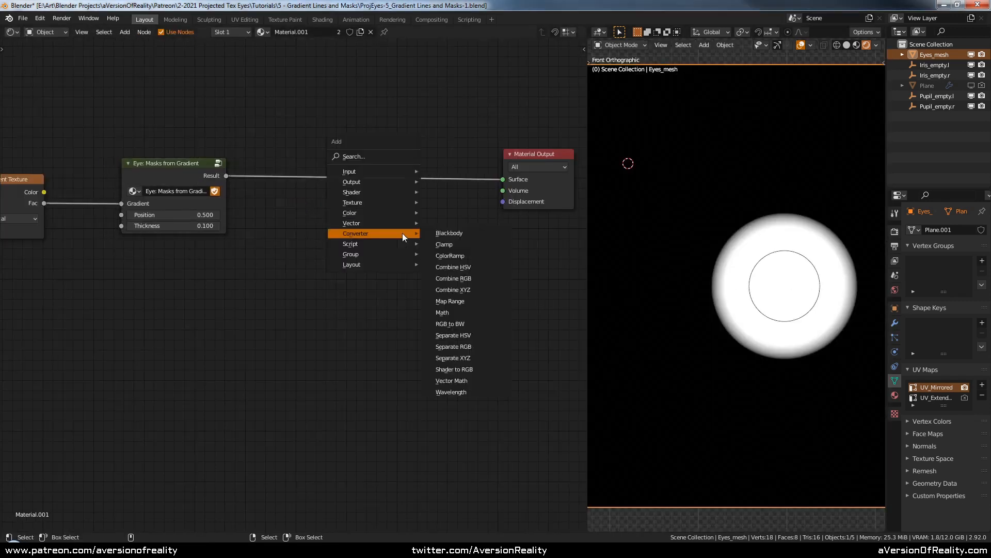
pyautogui.moveTo(397, 211)
pyautogui.click(473, 249)
pyautogui.click(266, 165)
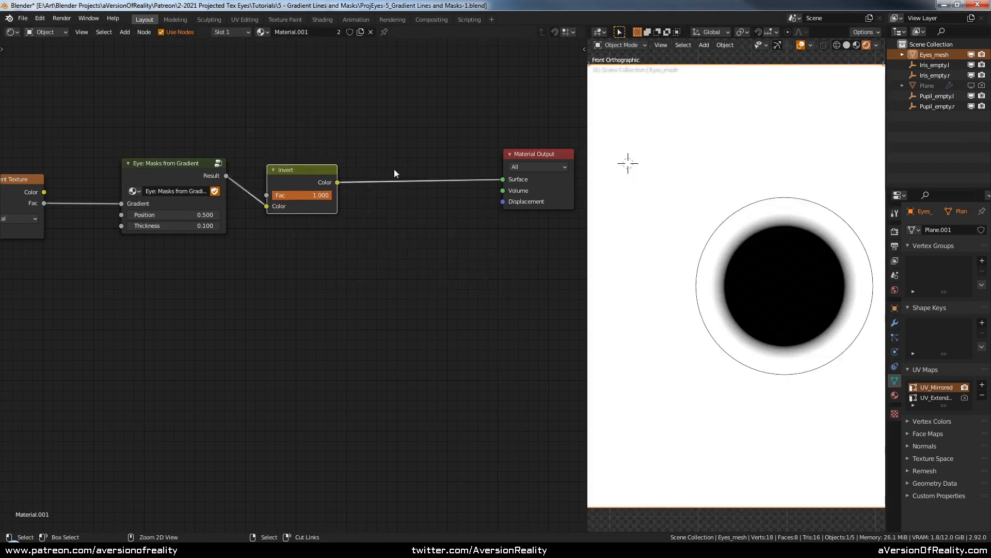
pyautogui.hotkey('ctrl', 'x')
# Step: Insert a ColorRamp node between the mask group's Result and the Material Output
pyautogui.scroll(1, 386, 215)
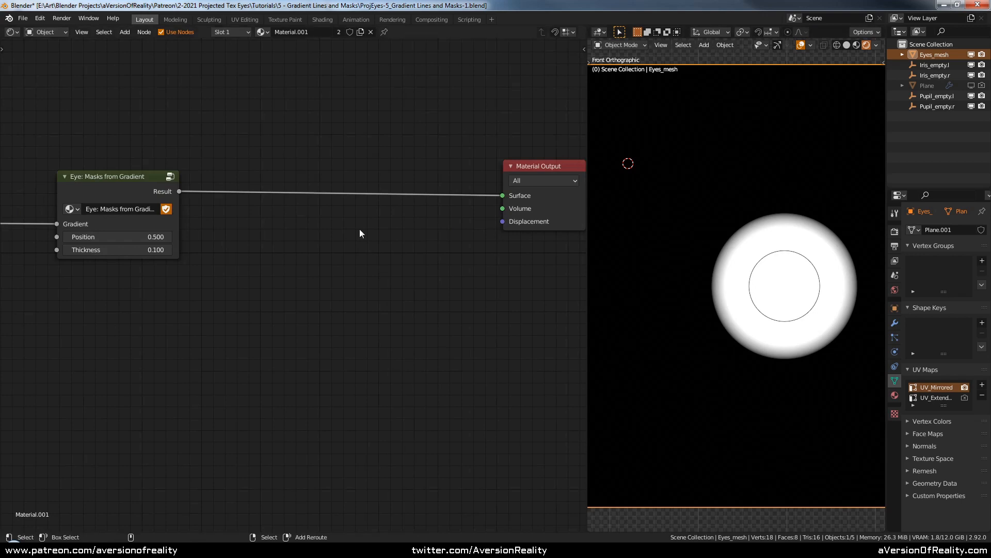
pyautogui.hotkey('shift', 'a')
pyautogui.moveTo(351, 248)
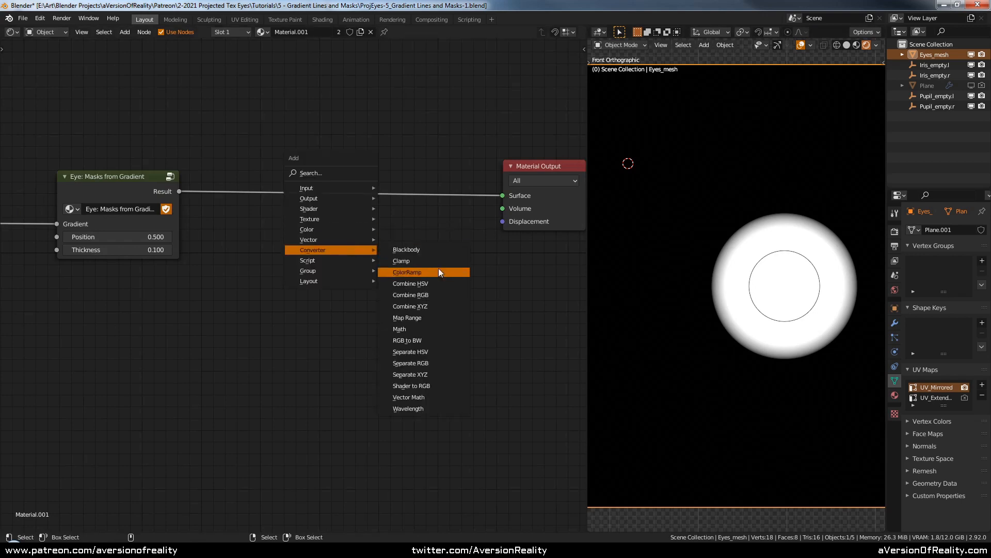
pyautogui.click(438, 271)
pyautogui.click(262, 129)
pyautogui.moveTo(410, 106); pyautogui.dragTo(405, 189, button='middle')
pyautogui.scroll(1, 405, 189)
pyautogui.scroll(3, 331, 216)
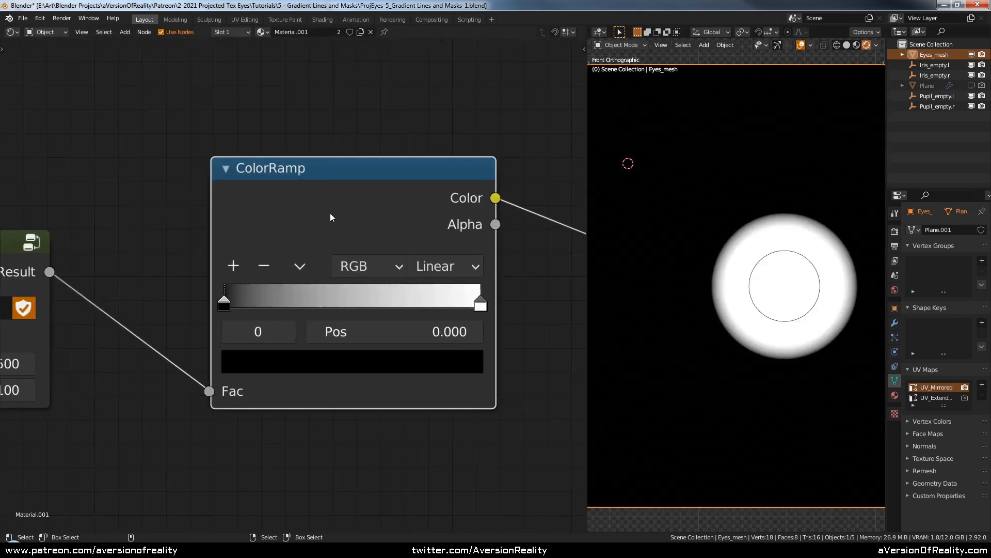
# Step: Move the ColorRamp's black stop to about the middle and add a third stop at position 0.175
pyautogui.moveTo(233, 302); pyautogui.dragTo(360, 302)
pyautogui.click(234, 265)
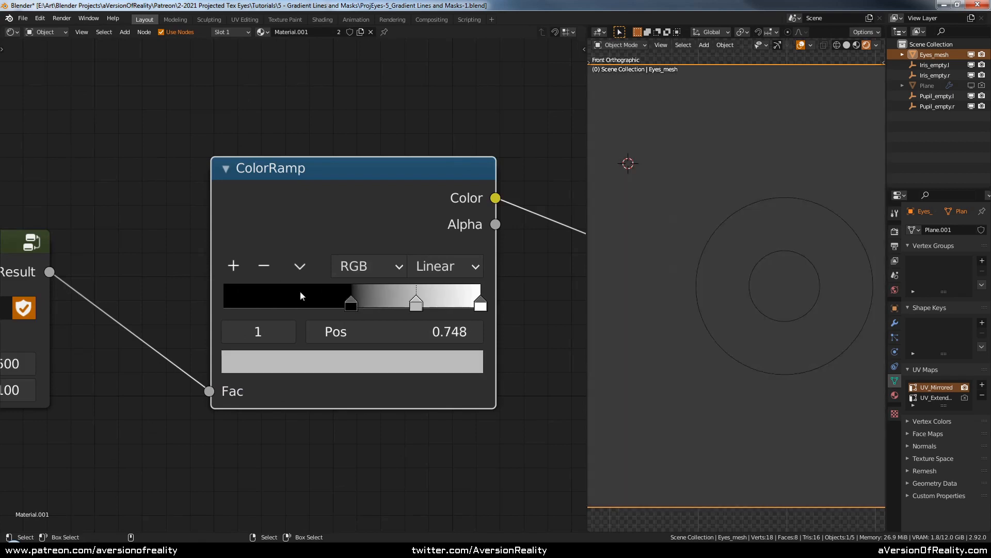
pyautogui.moveTo(420, 309); pyautogui.dragTo(268, 309)
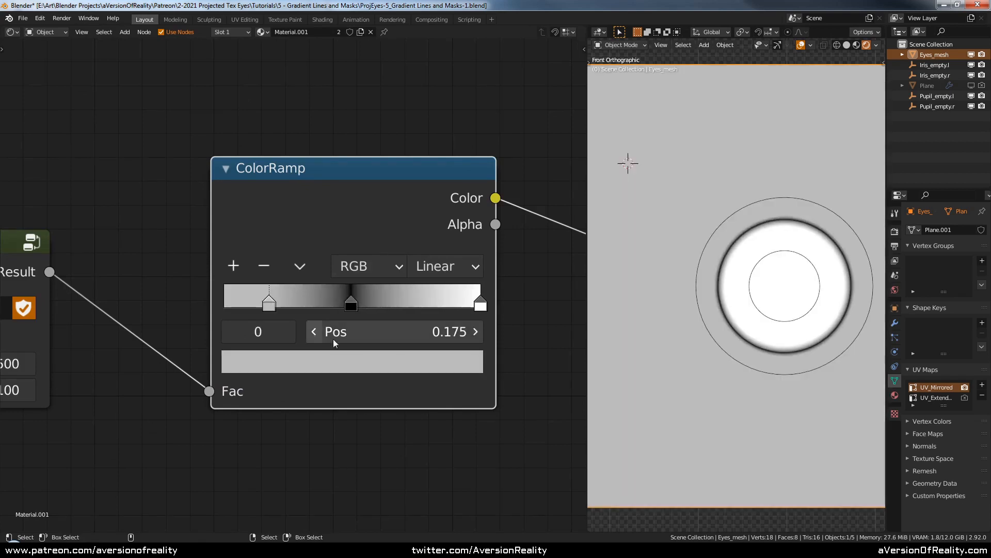
# Step: Make the ColorRamp's added stop white at position 0.380 and bring the end white stop close to the black one
pyautogui.click(405, 361)
pyautogui.scroll(-2, 522, 147)
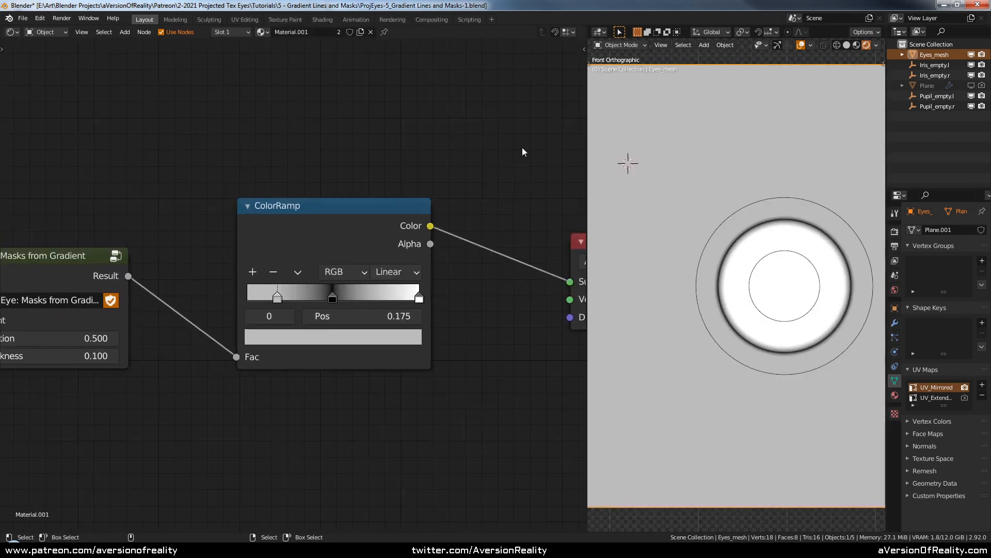
pyautogui.click(369, 335)
pyautogui.moveTo(393, 183); pyautogui.dragTo(387, 223)
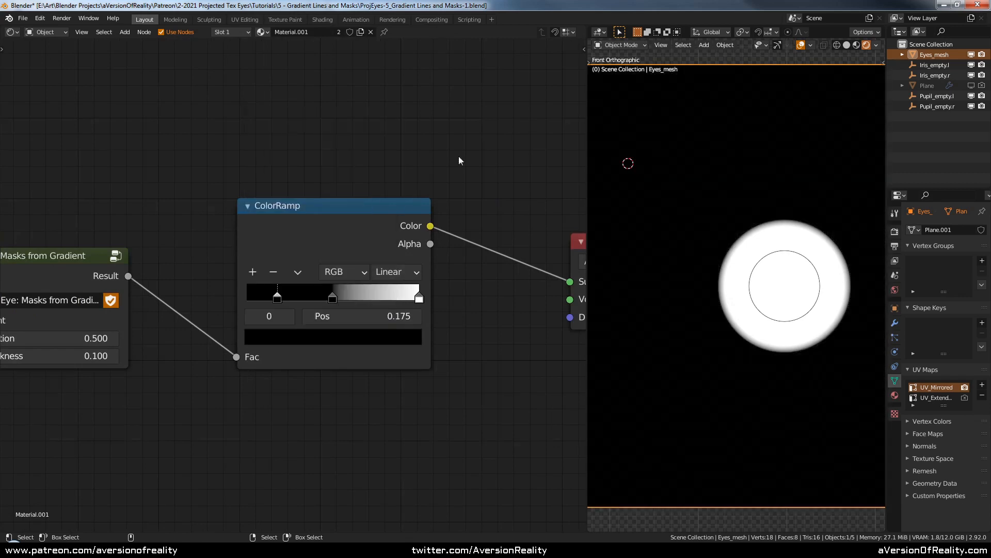
pyautogui.scroll(2, 476, 156)
pyautogui.click(349, 355)
pyautogui.moveTo(419, 87); pyautogui.dragTo(419, 28)
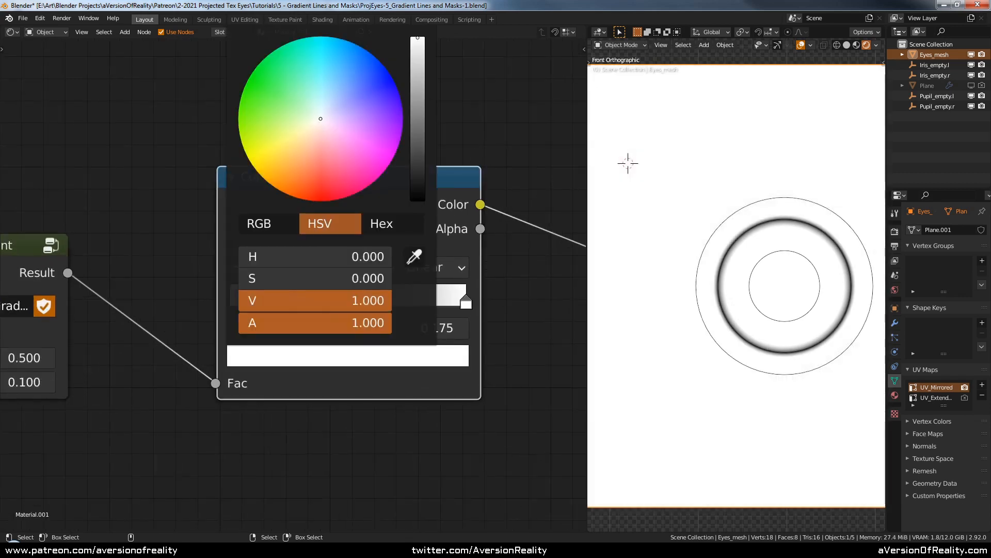
pyautogui.moveTo(271, 303); pyautogui.dragTo(320, 304)
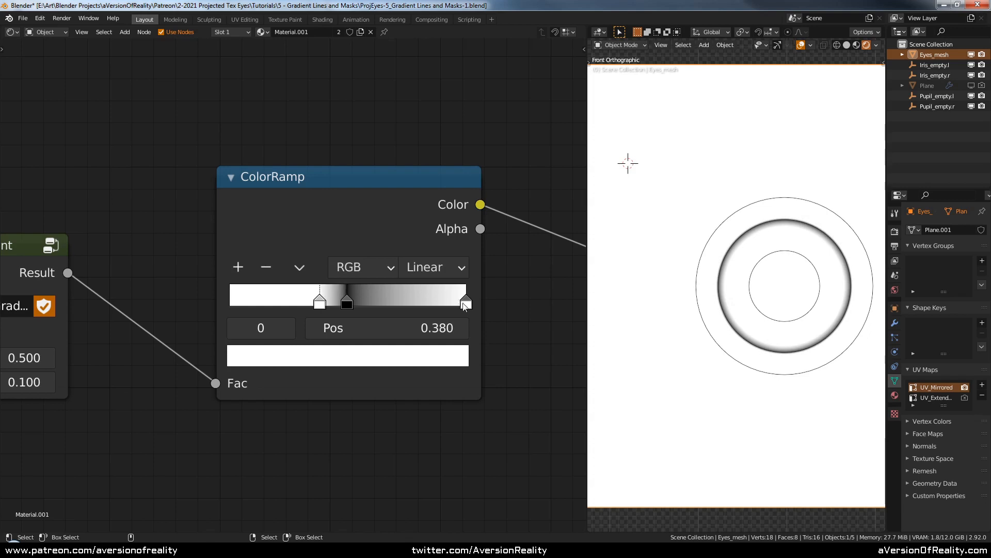
pyautogui.moveTo(465, 305); pyautogui.dragTo(342, 304)
# Step: Set the ColorRamp interpolation to Constant and move the black stop to position 0.450
pyautogui.scroll(4, 754, 250)
pyautogui.click(462, 266)
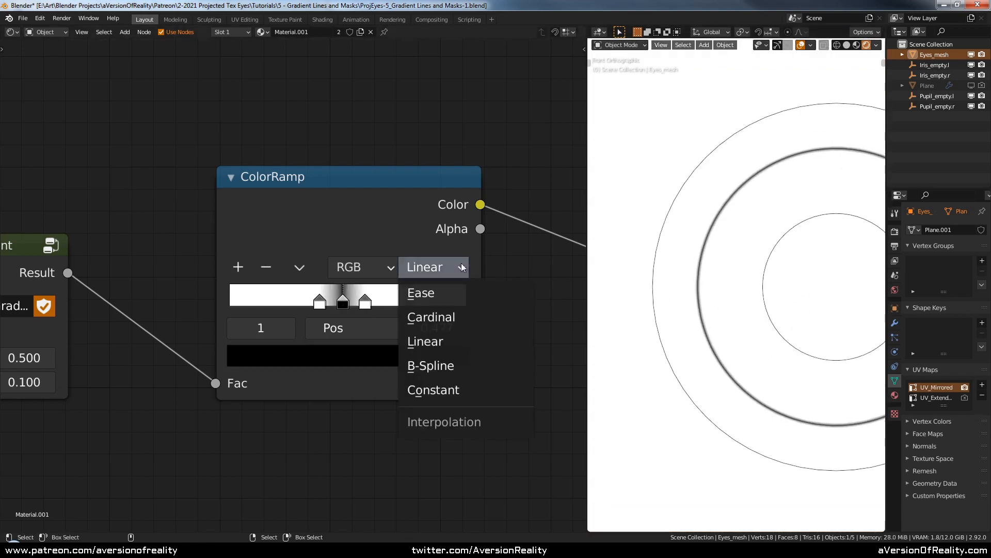
pyautogui.click(436, 391)
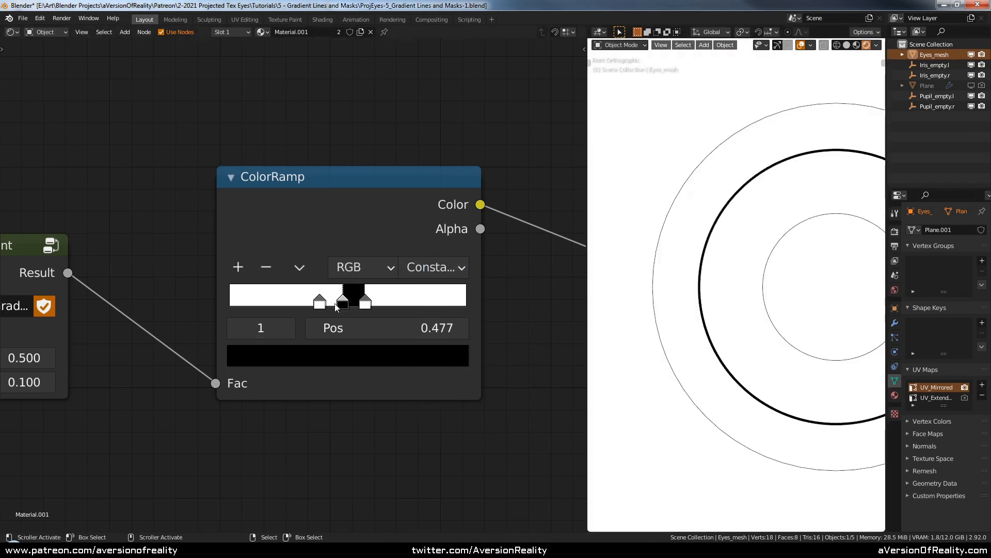
pyautogui.moveTo(335, 308); pyautogui.dragTo(324, 286)
pyautogui.scroll(-2, 457, 171)
pyautogui.scroll(-2, 444, 173)
pyautogui.scroll(3, 417, 204)
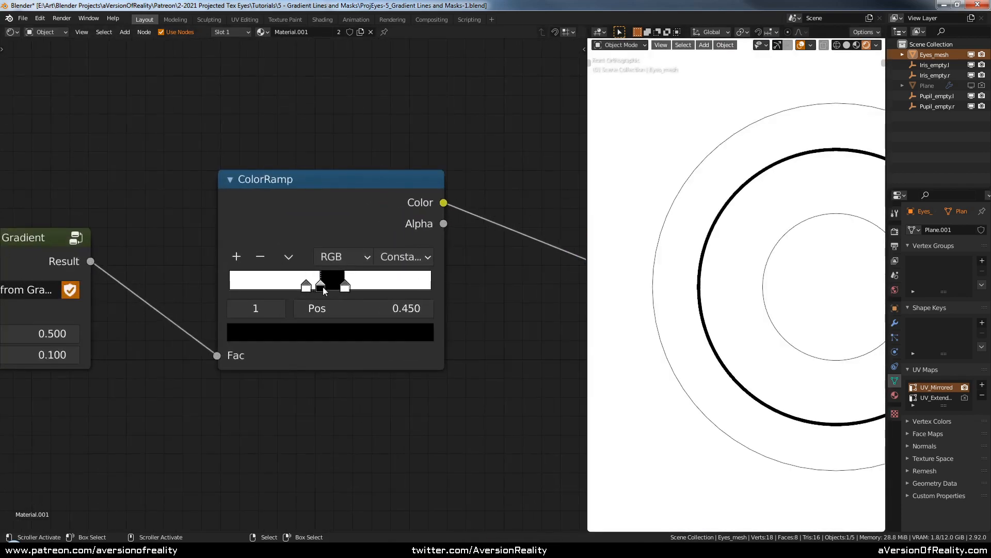
# Step: Detach the ColorRamp node from the link and delete it
pyautogui.scroll(-1, 433, 157)
pyautogui.keyDown('alt'); pyautogui.moveTo(354, 223); pyautogui.dragTo(361, 122); pyautogui.keyUp('alt')
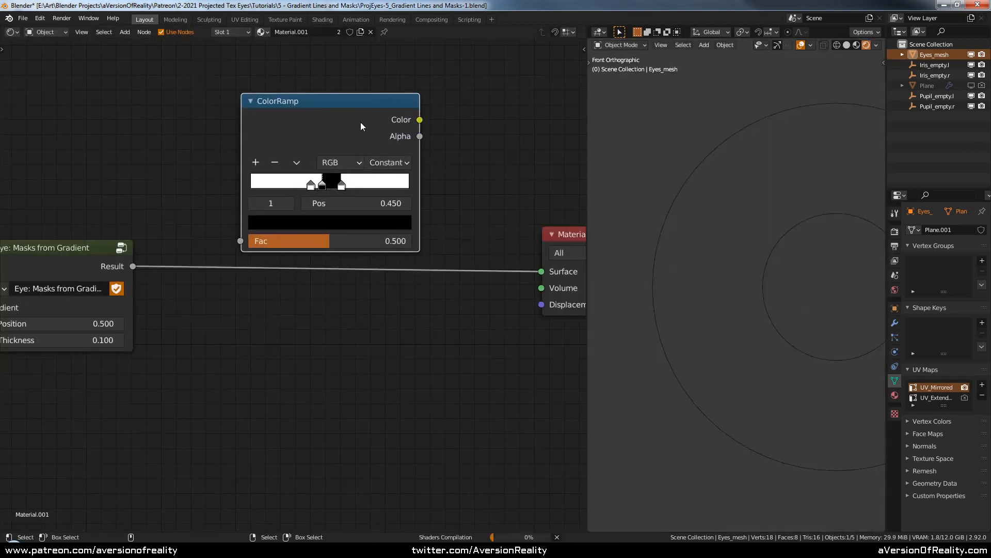
pyautogui.press('x')
# Step: Move the Material Output closer to the mask group and add a Math node set to Absolute
pyautogui.moveTo(555, 235); pyautogui.dragTo(496, 241)
pyautogui.click(495, 241)
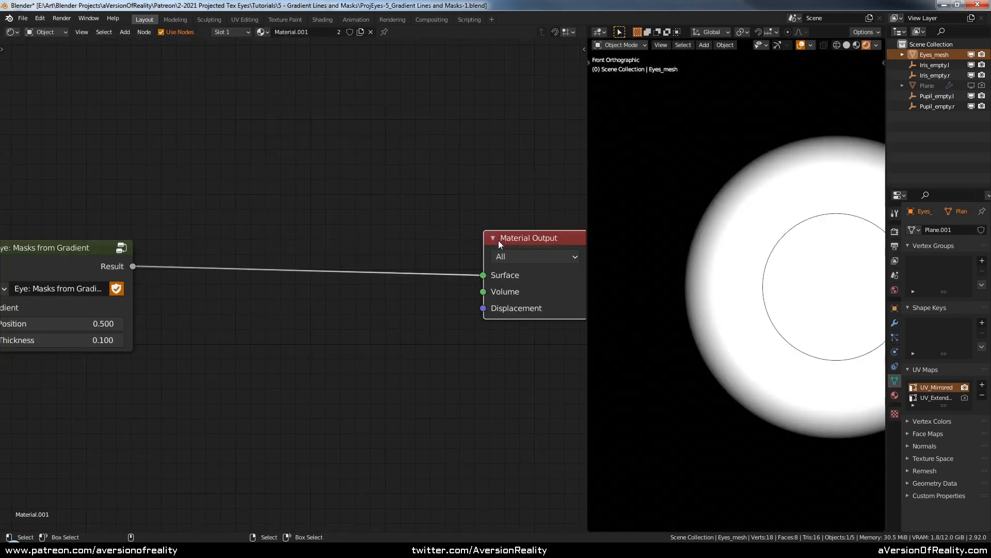
pyautogui.click(378, 231)
pyautogui.hotkey('shift', 'a')
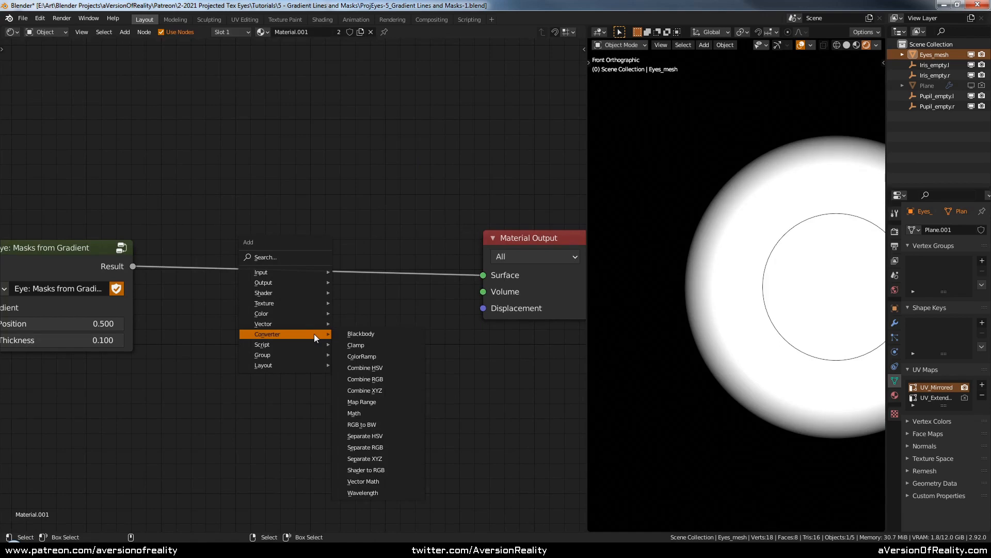
pyautogui.moveTo(309, 321)
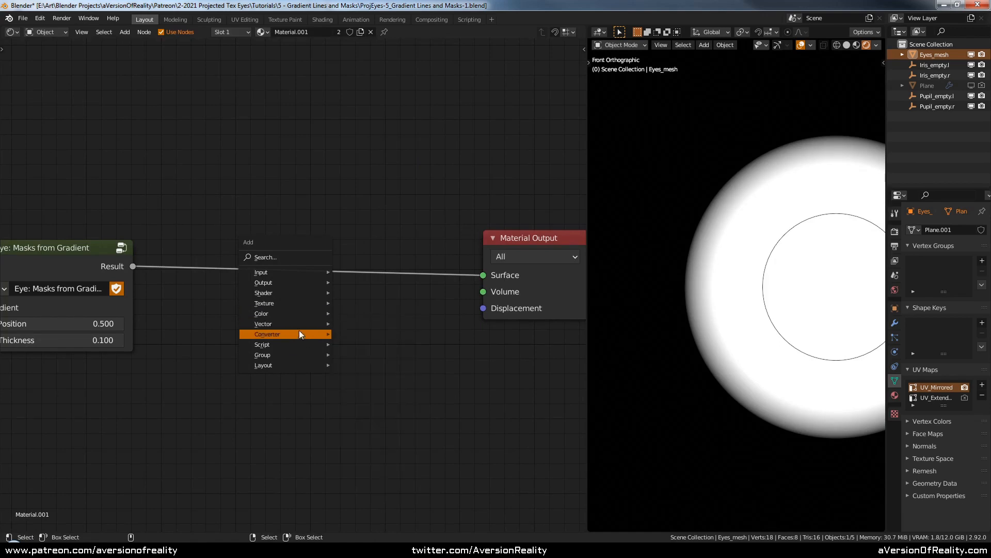
pyautogui.click(410, 405)
pyautogui.click(272, 300)
pyautogui.click(331, 355)
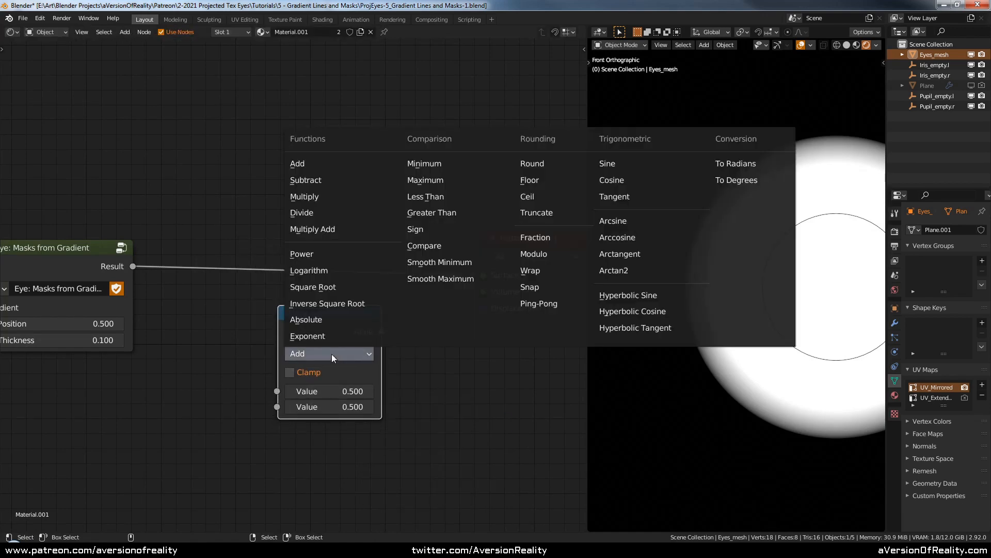
pyautogui.click(349, 320)
# Step: Insert the Absolute node into the link between the mask group and the Material Output, spacing it nearer the output
pyautogui.moveTo(340, 335); pyautogui.dragTo(342, 267)
pyautogui.moveTo(397, 259); pyautogui.dragTo(375, 229, button='middle')
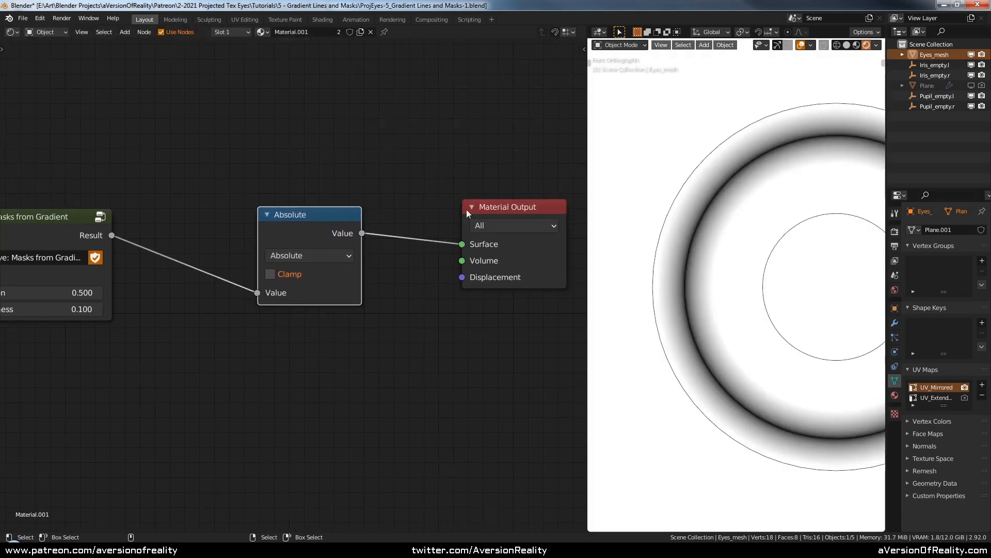
pyautogui.moveTo(333, 214); pyautogui.dragTo(359, 210)
pyautogui.click(369, 197)
pyautogui.click(343, 230)
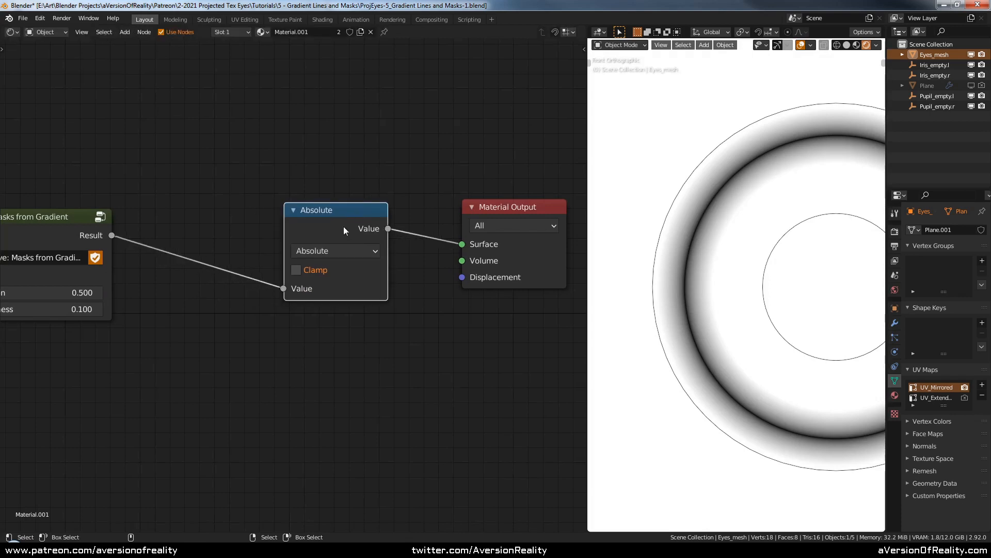
# Step: Place the 3D cursor on the gradient's edge and toggle the Absolute node's mute to compare both results, leaving it muted
pyautogui.click(712, 202)
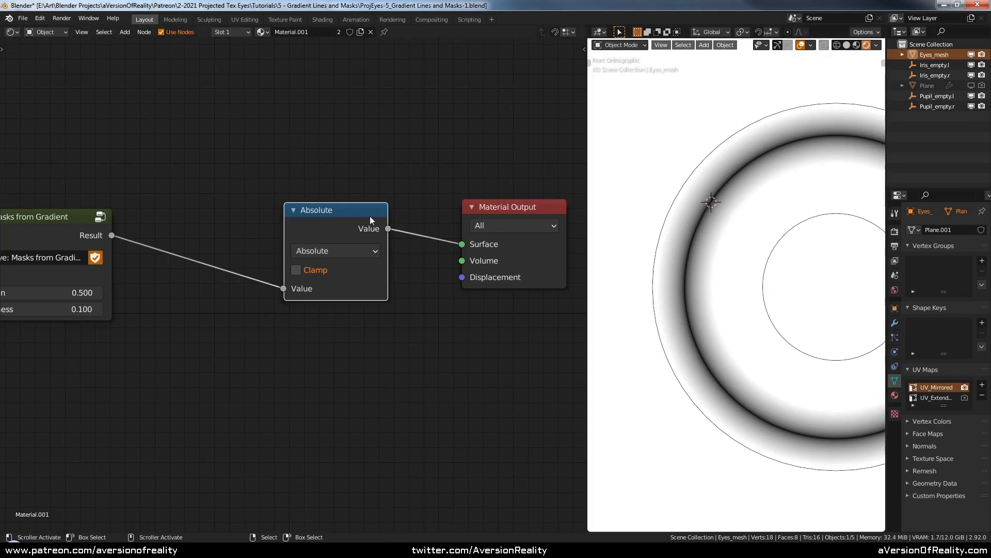
pyautogui.press('m')
pyautogui.click(721, 187)
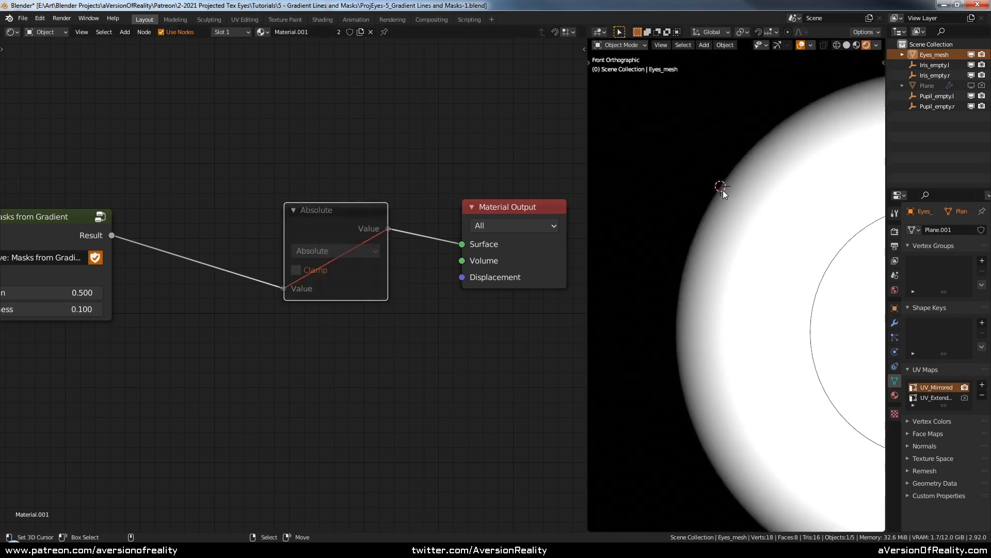
pyautogui.moveTo(723, 190); pyautogui.dragTo(717, 164)
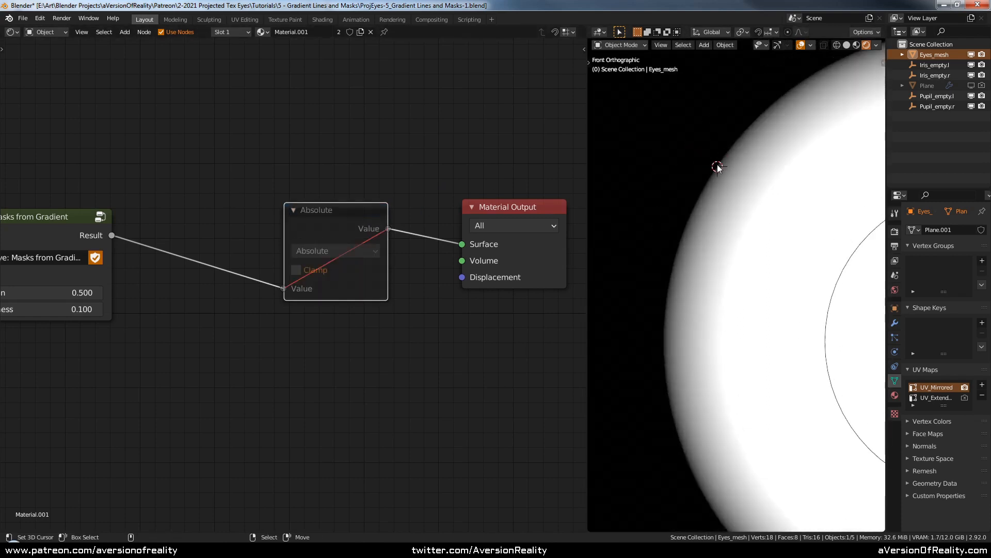
pyautogui.scroll(-2, 764, 204)
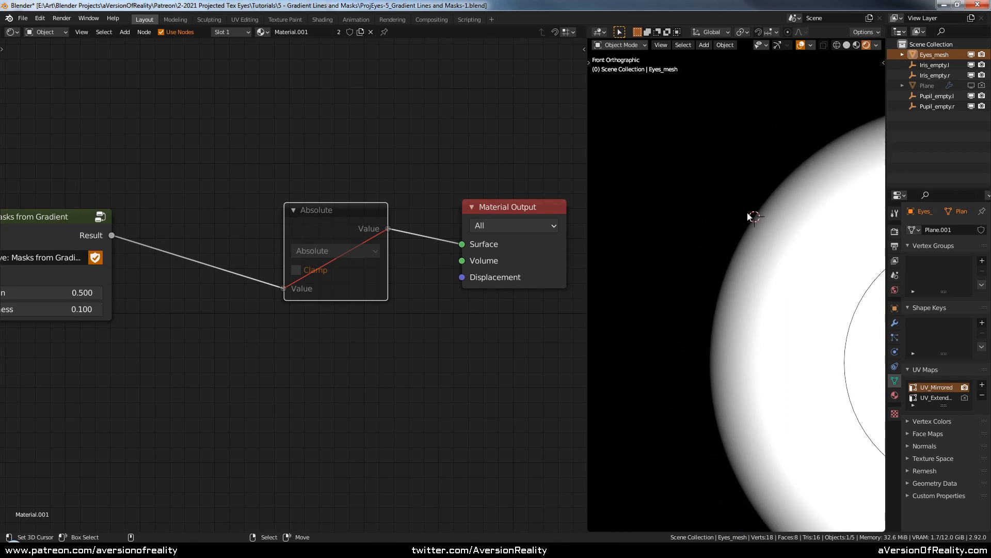
pyautogui.scroll(-3, 715, 191)
pyautogui.scroll(-1, 722, 201)
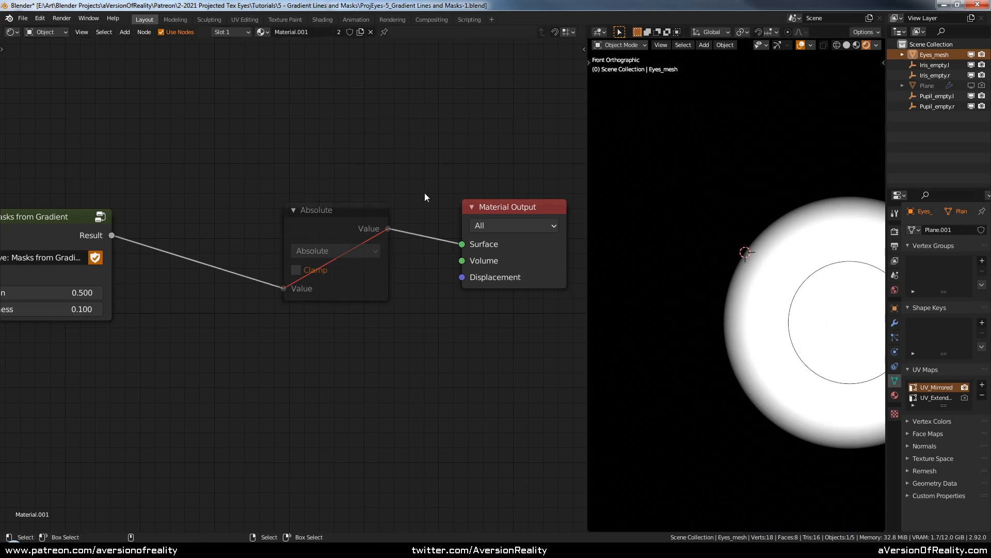
pyautogui.scroll(-3, 425, 193)
pyautogui.press('m')
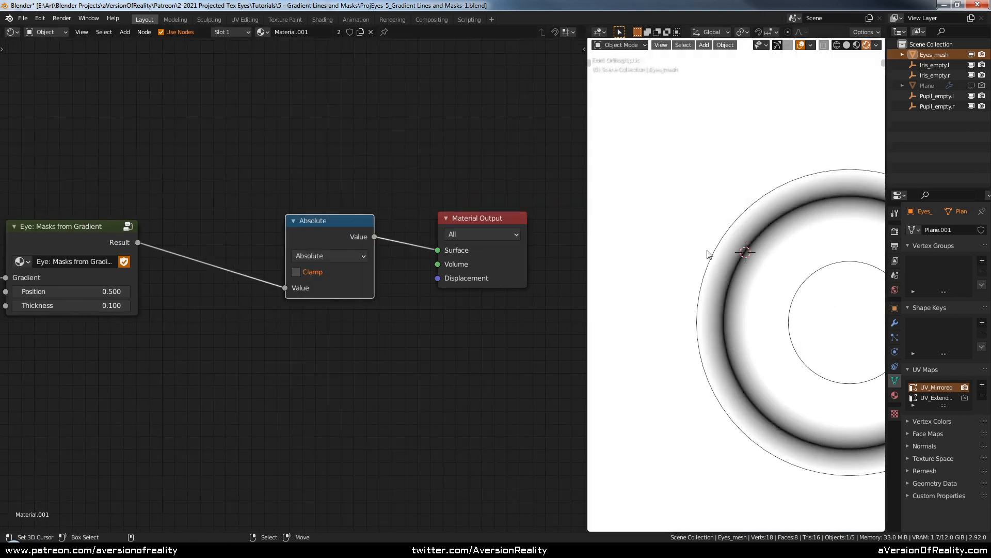
pyautogui.press('m')
# Step: Set the Position of the Eye: Masks from Gradient group to 0.000
pyautogui.moveTo(42, 285); pyautogui.dragTo(122, 279, button='middle')
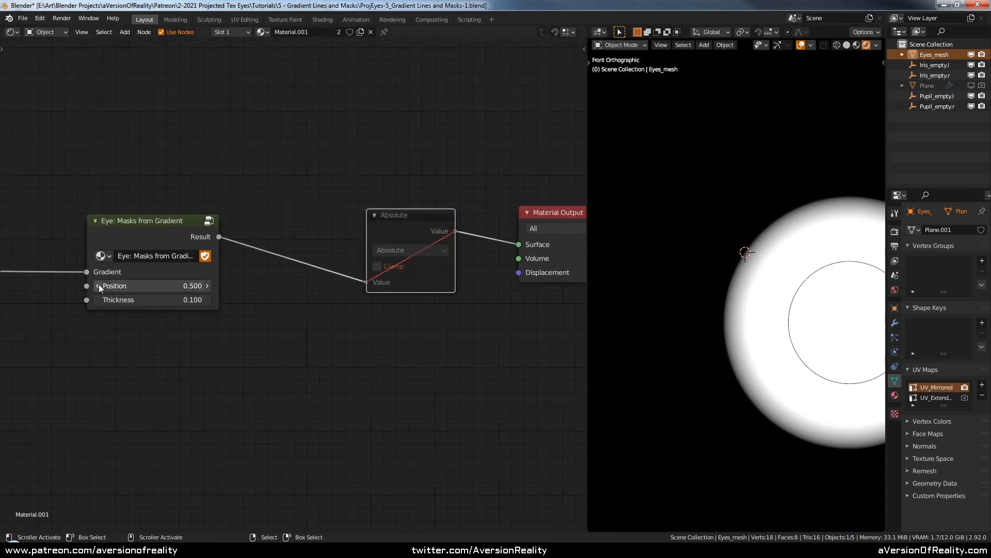
pyautogui.click(98, 286)
pyautogui.click(98, 286)
pyautogui.click(98, 286)
pyautogui.click(154, 286)
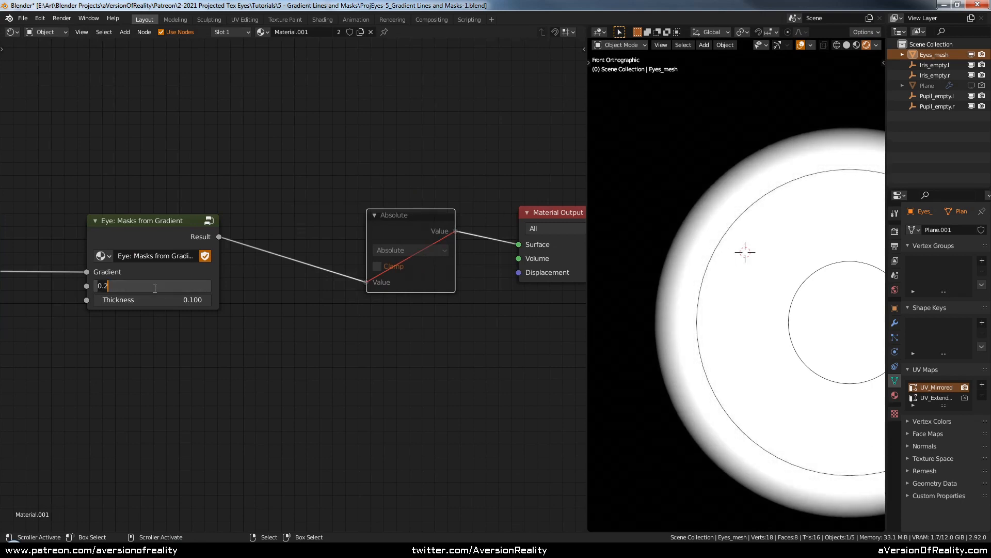
pyautogui.write('0')
pyautogui.press('Return')
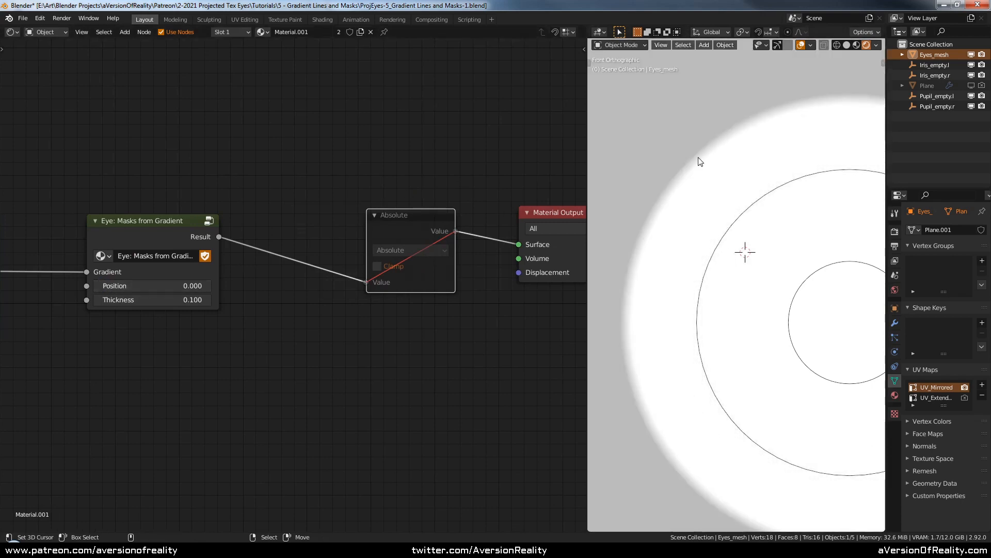
# Step: Place the 3D cursor on the white area's outer edge and unmute the Absolute node to compare
pyautogui.click(179, 228)
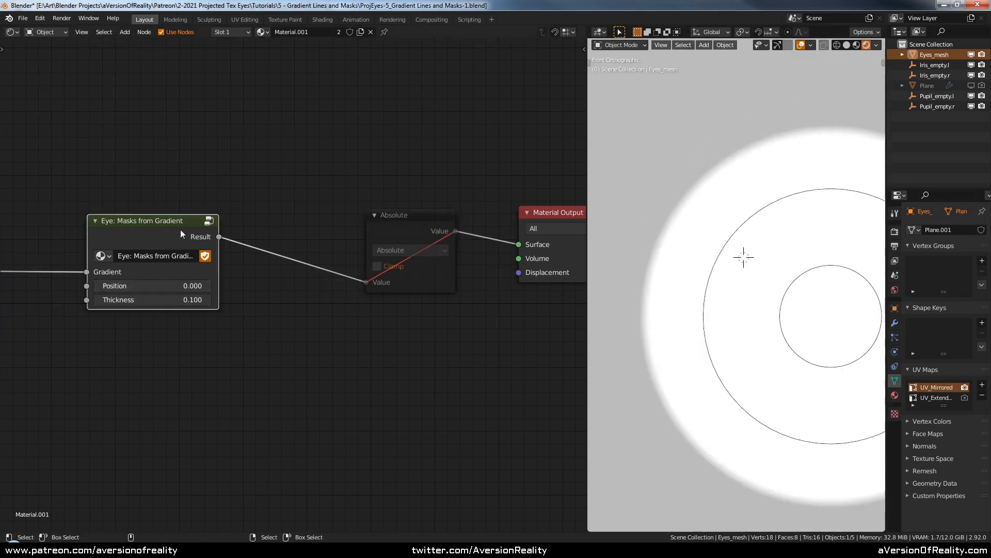
pyautogui.keyDown('shift'); pyautogui.rightClick(677, 191); pyautogui.keyUp('shift')
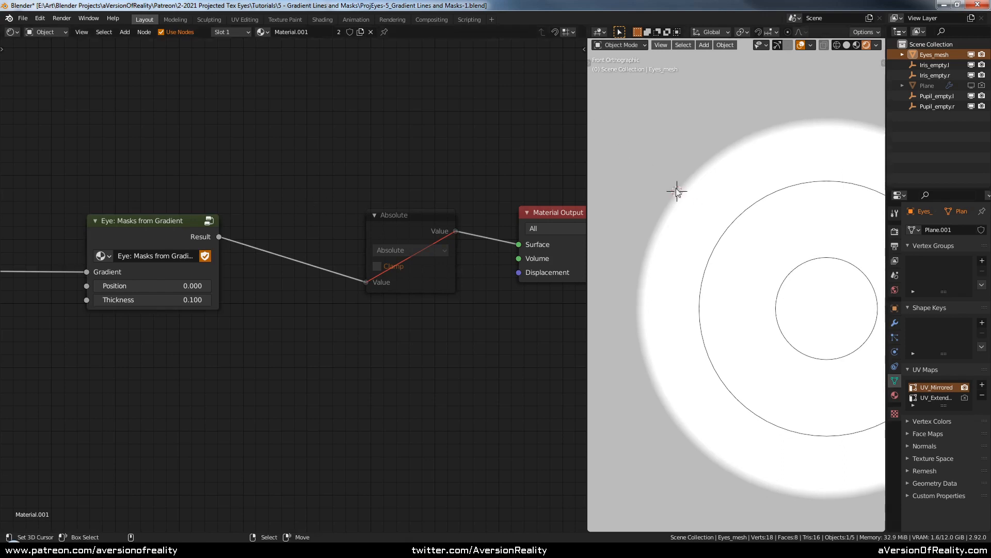
pyautogui.click(438, 213)
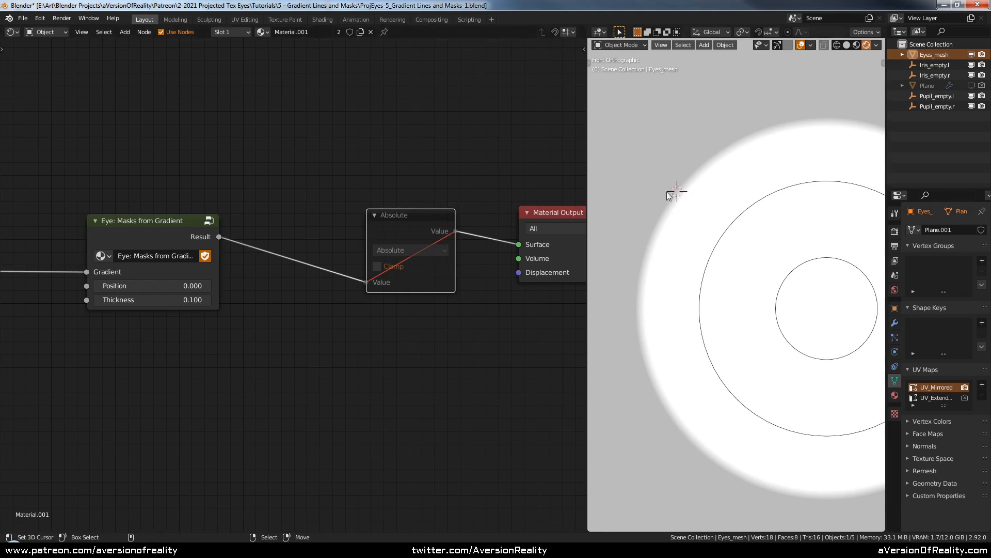
pyautogui.press('m')
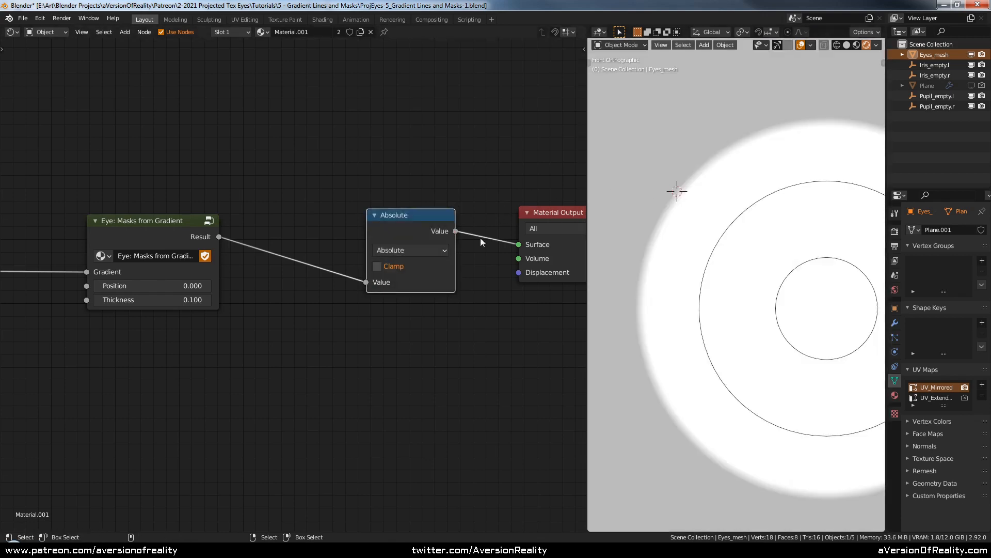
# Step: Set the mask group's Position to 0.100 and its Thickness to 0.050
pyautogui.click(207, 286)
pyautogui.click(207, 286)
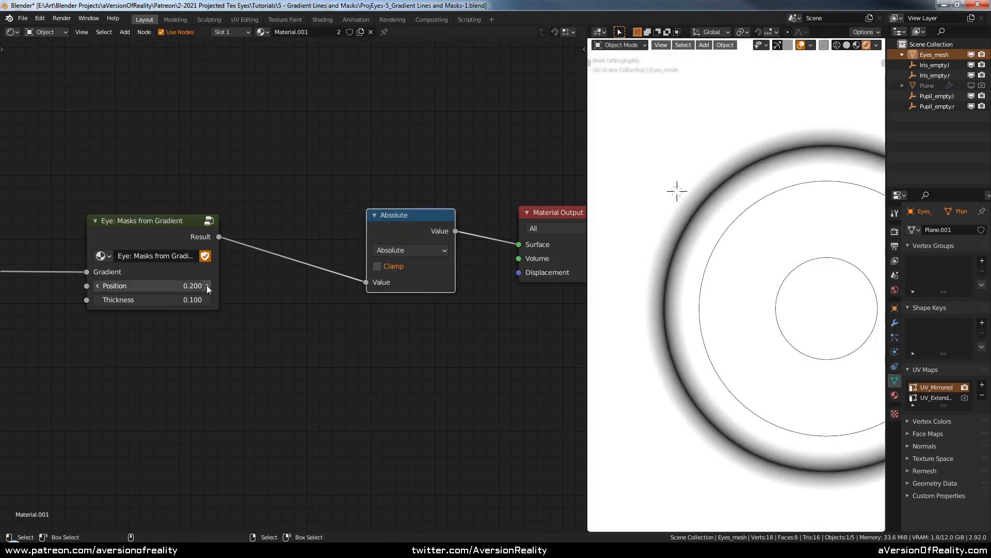
pyautogui.click(99, 288)
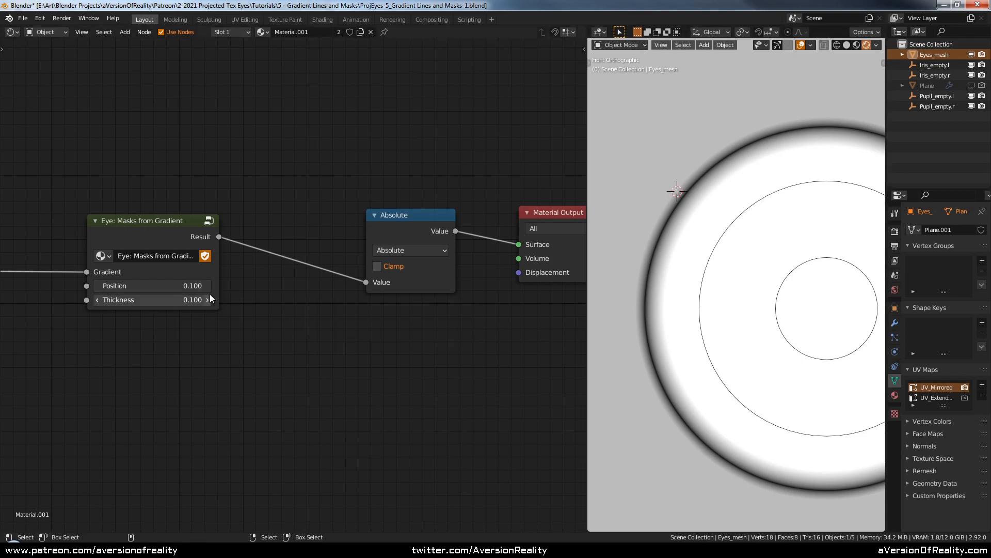
pyautogui.moveTo(206, 300); pyautogui.dragTo(150, 304)
pyautogui.doubleClick(165, 304)
pyautogui.hotkey('ctrl', 'a')
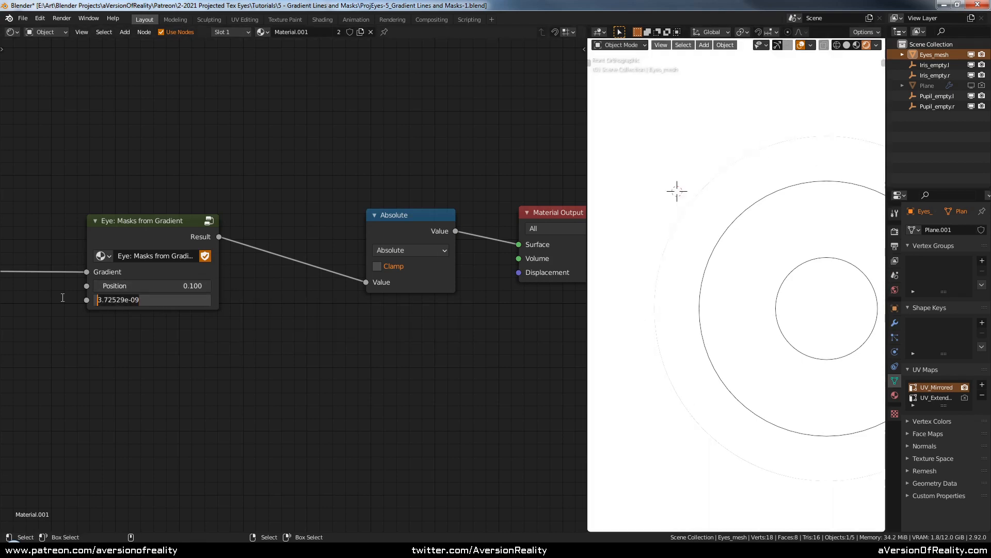
pyautogui.write('.05')
pyautogui.press('Return')
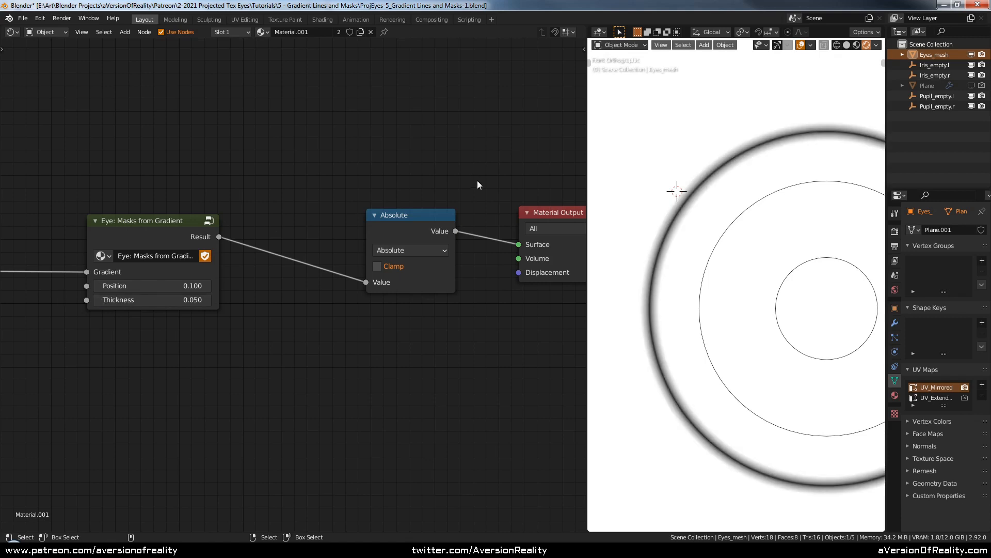
# Step: Set the mask group's Position to 0.300 and its Thickness to 0.100
pyautogui.click(208, 287)
pyautogui.click(208, 286)
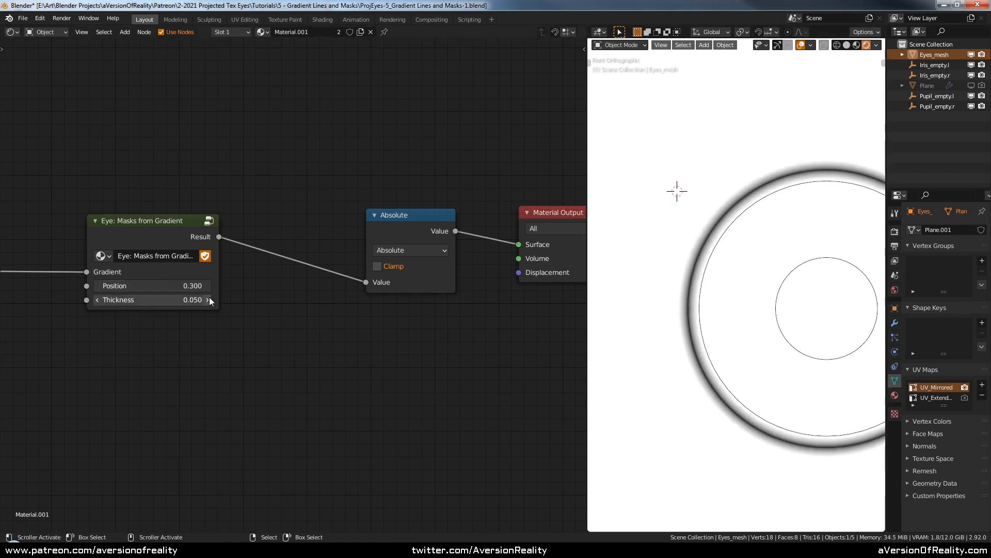
pyautogui.moveTo(167, 299); pyautogui.dragTo(181, 300)
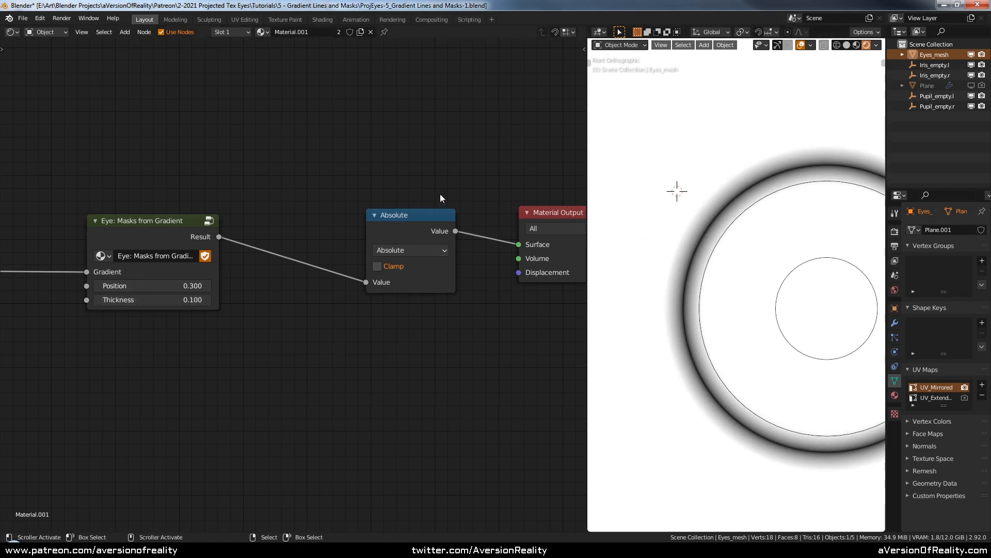
# Step: Mute the Absolute node to examine the gradient's edge up close, and unmute it to compare the dark line's location
pyautogui.click(420, 216)
pyautogui.press('m')
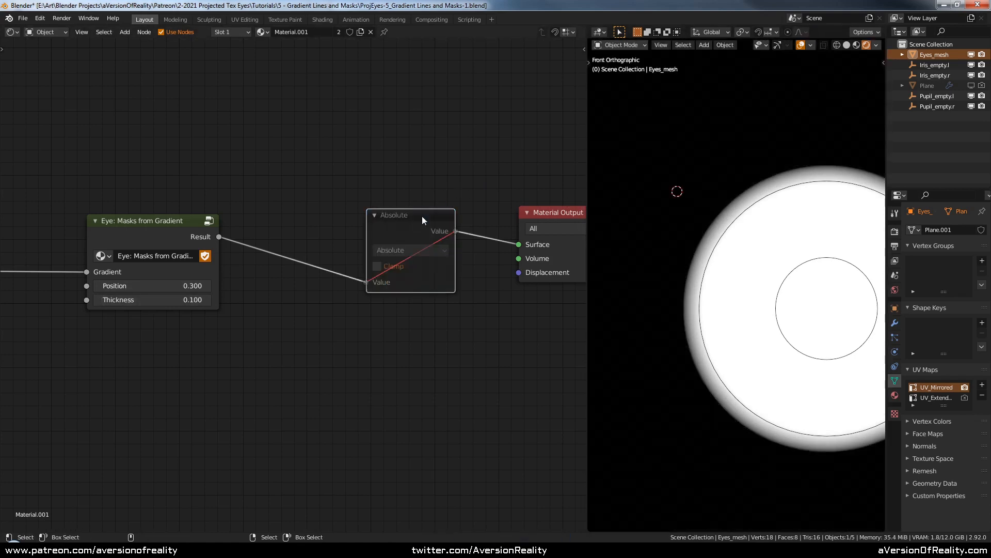
pyautogui.scroll(6, 755, 216)
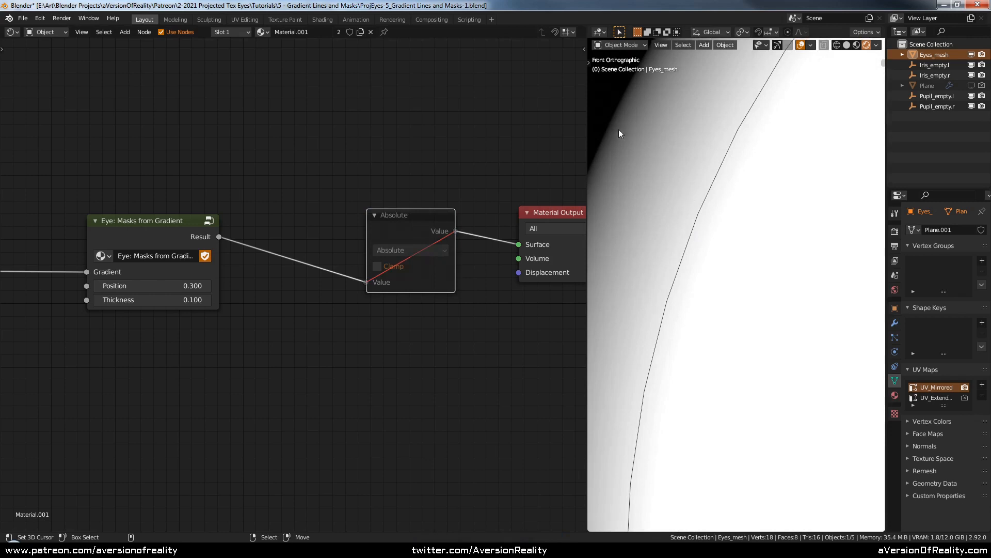
pyautogui.scroll(-6, 734, 210)
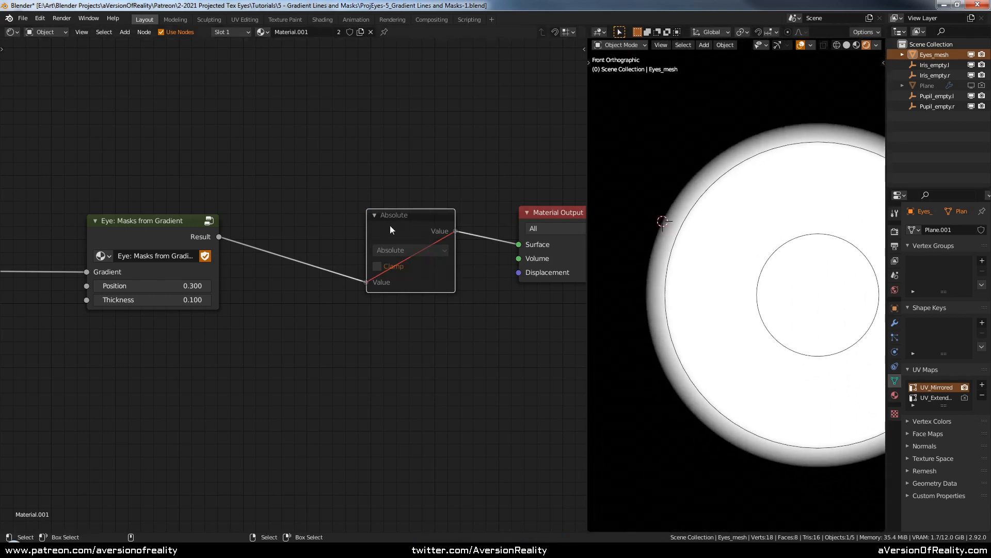
pyautogui.press('m')
pyautogui.scroll(3, 641, 204)
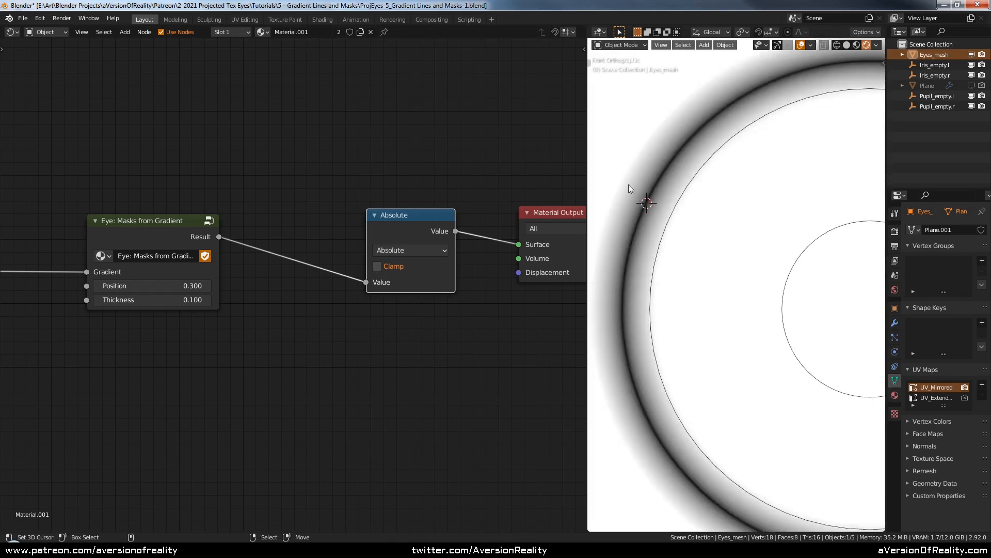
# Step: Move the Material Output and the Absolute node away from the mask group to make room between group and Absolute
pyautogui.moveTo(433, 232); pyautogui.dragTo(376, 232)
pyautogui.click(498, 281)
pyautogui.scroll(-4, 499, 281)
pyautogui.moveTo(495, 277); pyautogui.dragTo(427, 256, button='middle')
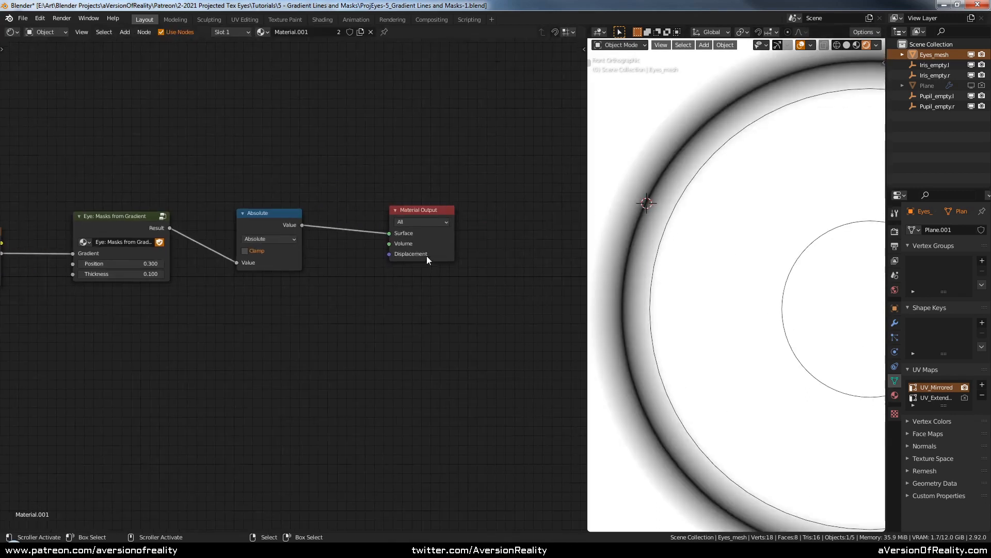
pyautogui.moveTo(426, 256); pyautogui.dragTo(494, 258)
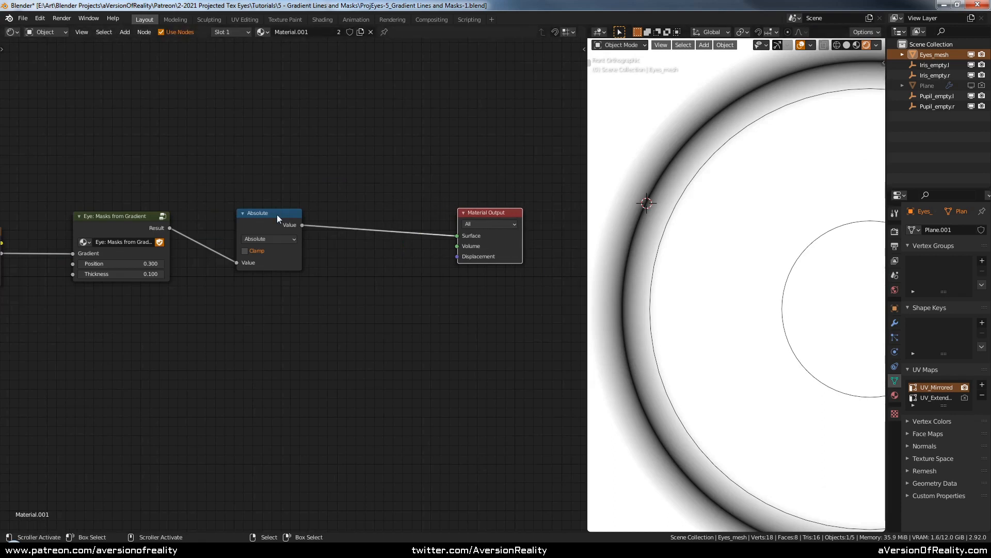
pyautogui.moveTo(277, 217); pyautogui.dragTo(401, 213)
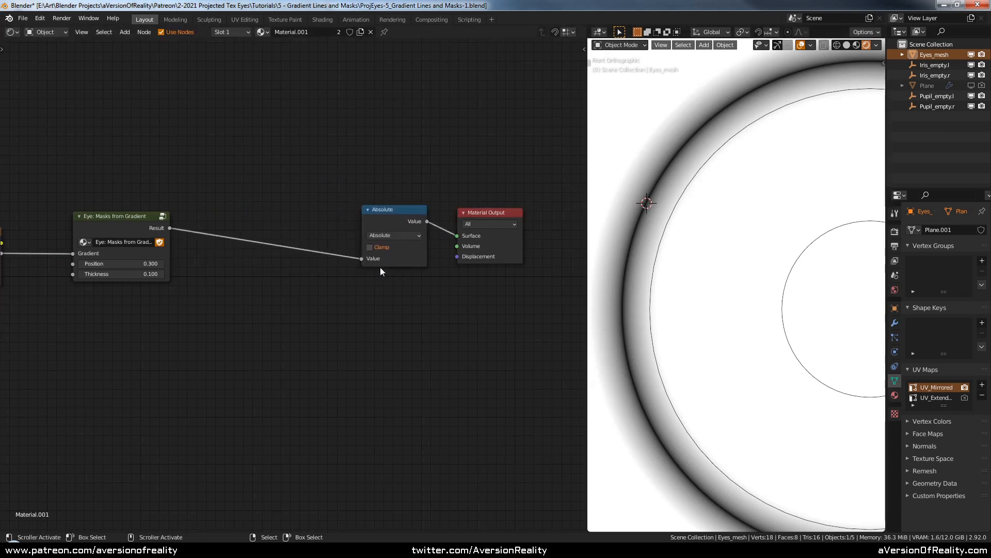
pyautogui.scroll(1, 380, 267)
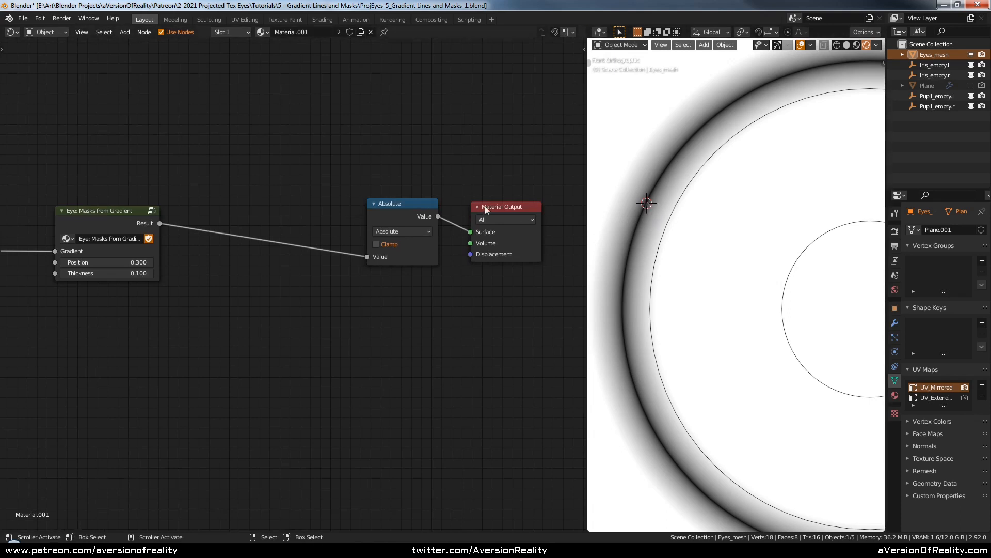
pyautogui.moveTo(403, 204); pyautogui.dragTo(410, 205)
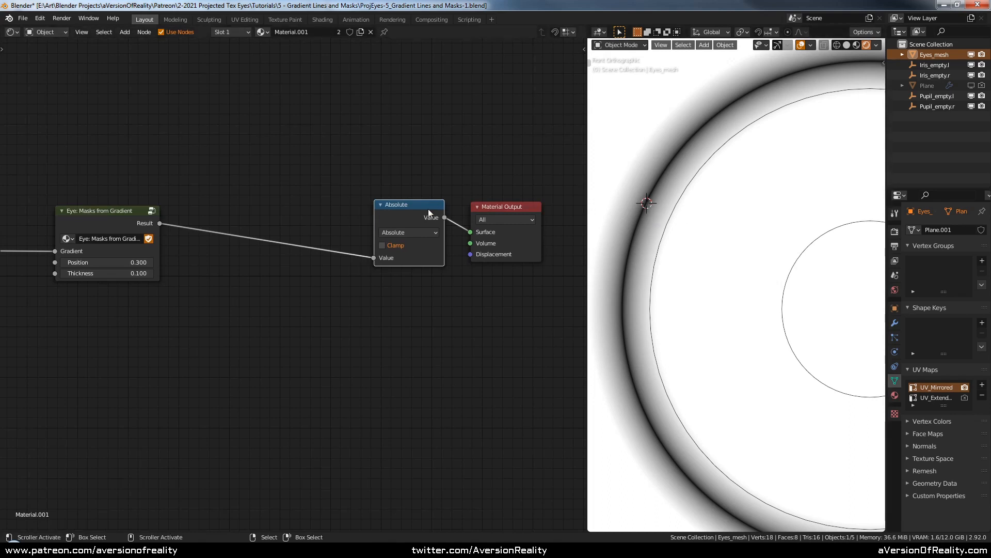
pyautogui.press('m')
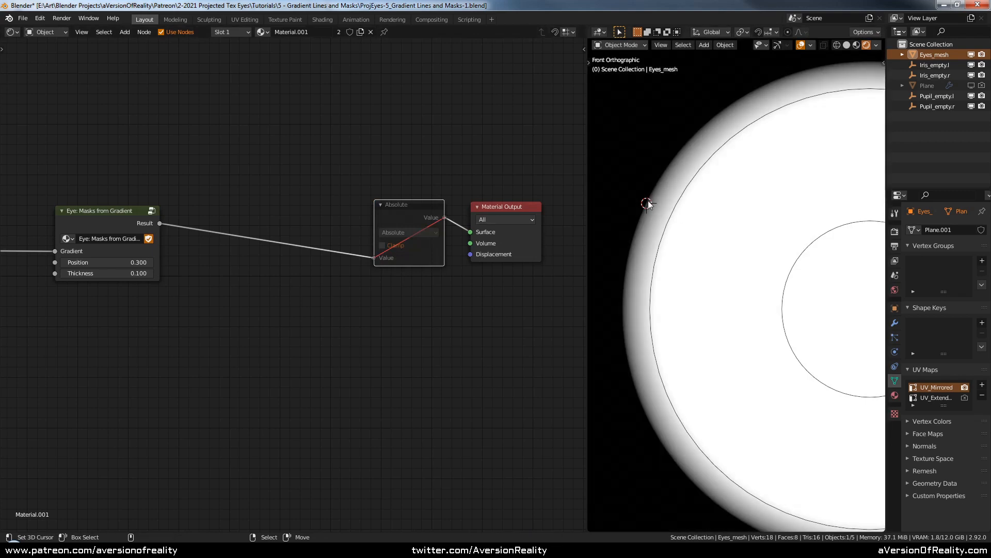
pyautogui.press('m')
# Step: Add a Math node and insert it into the link between the mask group and the Absolute node
pyautogui.hotkey('shift', 'a')
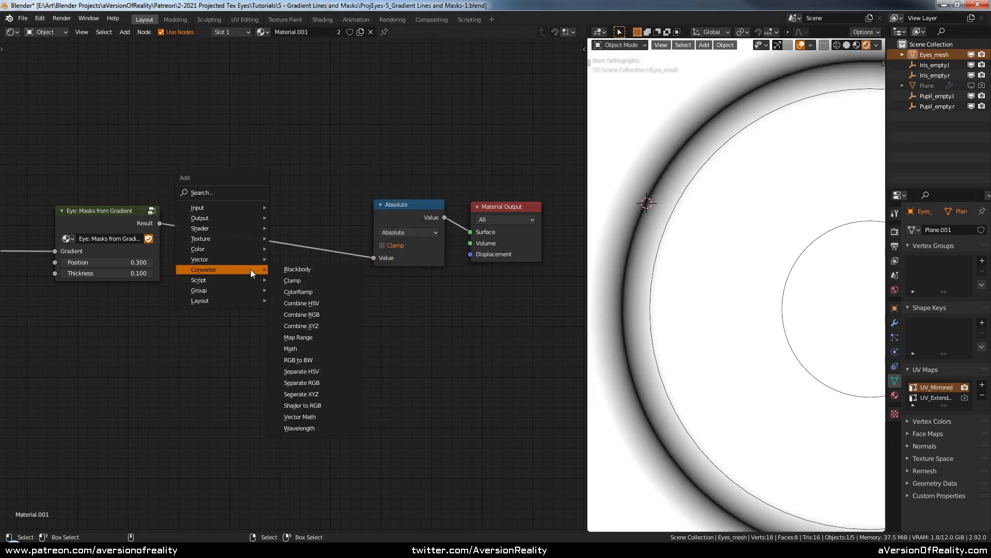
pyautogui.moveTo(226, 274)
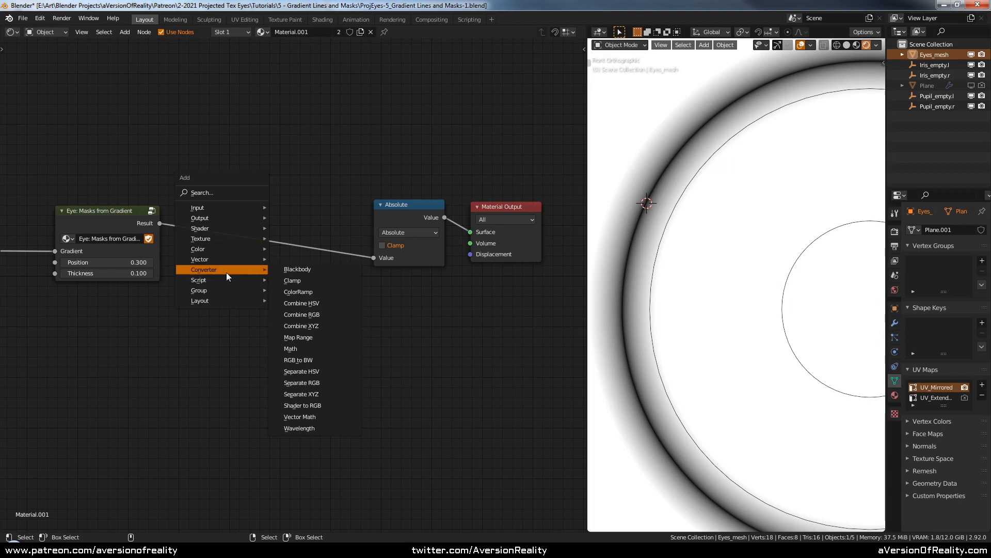
pyautogui.click(314, 349)
pyautogui.click(278, 225)
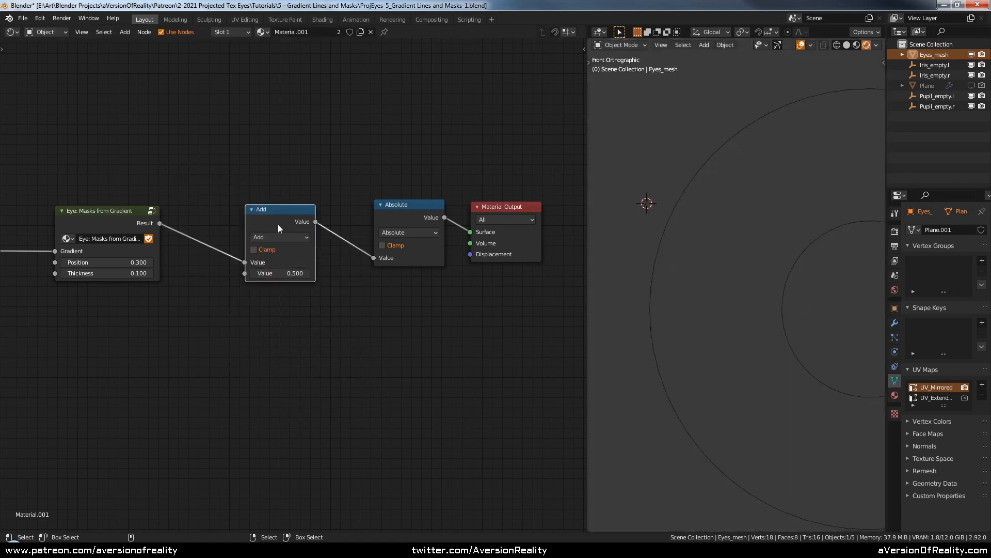
# Step: Set the new Math node to Subtract with a value of 1.000, and mute it to compare the line's location
pyautogui.click(284, 236)
pyautogui.click(295, 276)
pyautogui.click(287, 274)
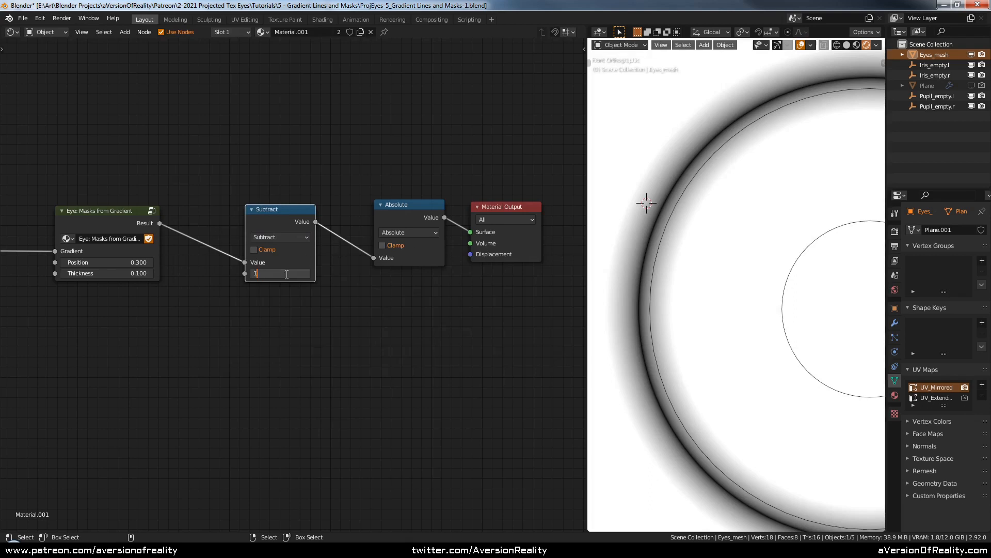
pyautogui.write('1')
pyautogui.press('Return')
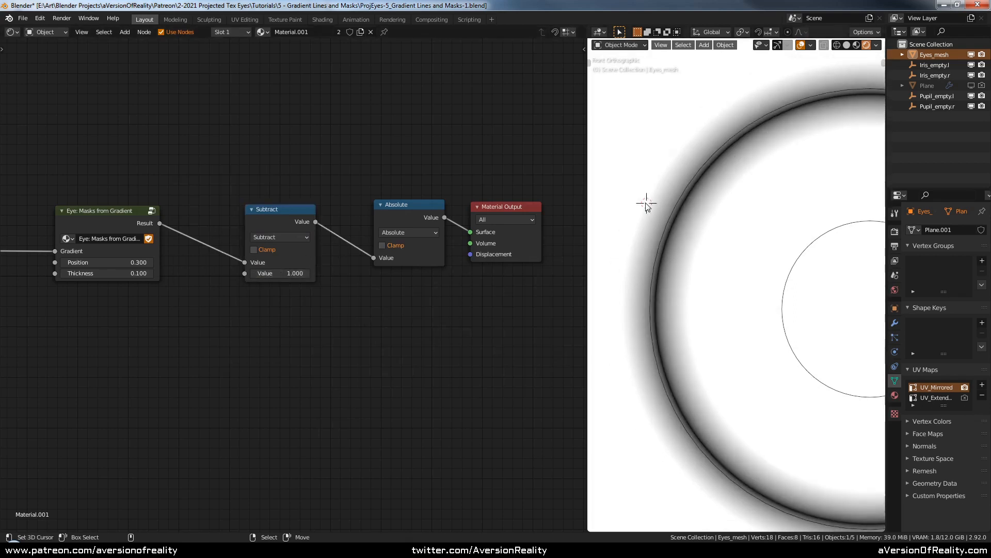
pyautogui.click(281, 214)
pyautogui.press('m')
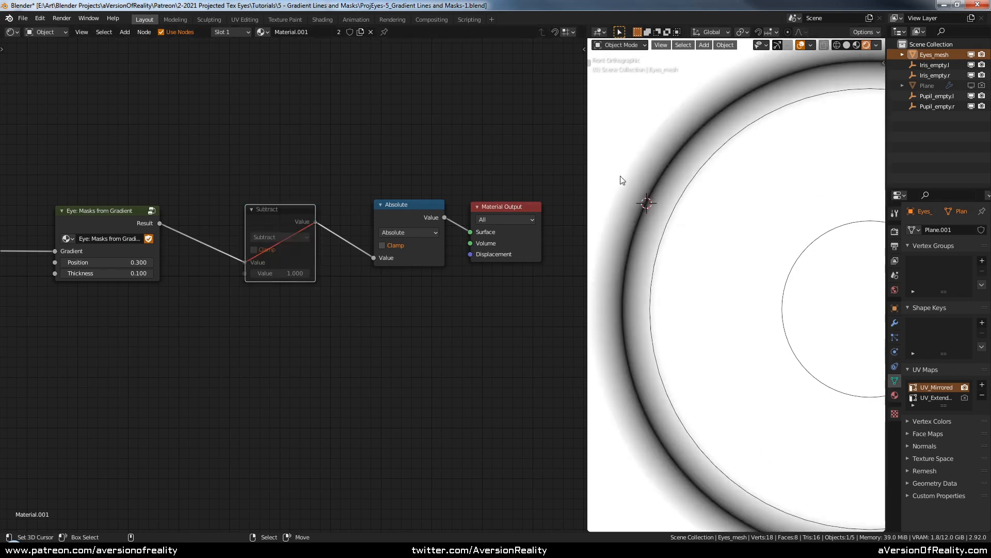
# Step: Unmute the Subtract node and set the mask group's Position to 0.000 to check where the line falls
pyautogui.press('m')
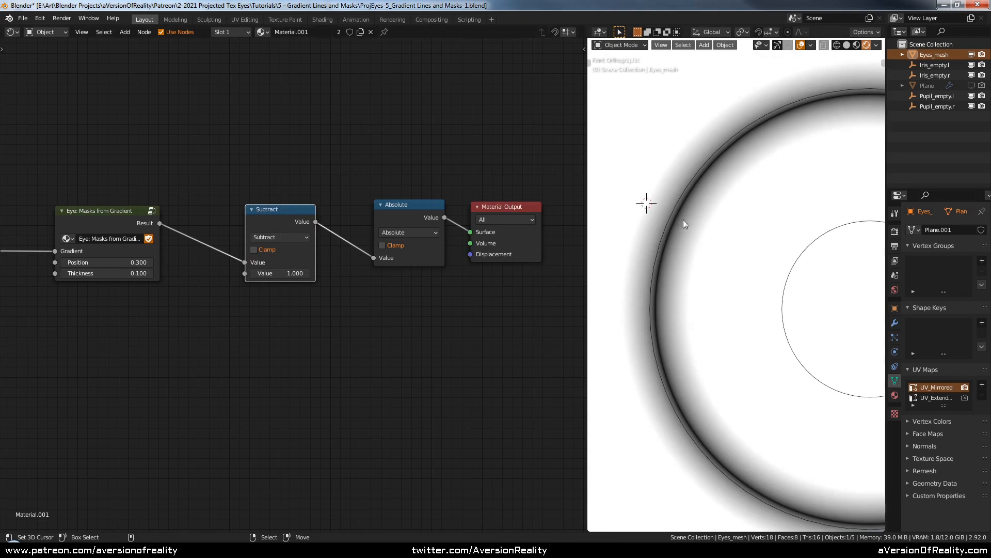
pyautogui.click(128, 263)
pyautogui.write('0')
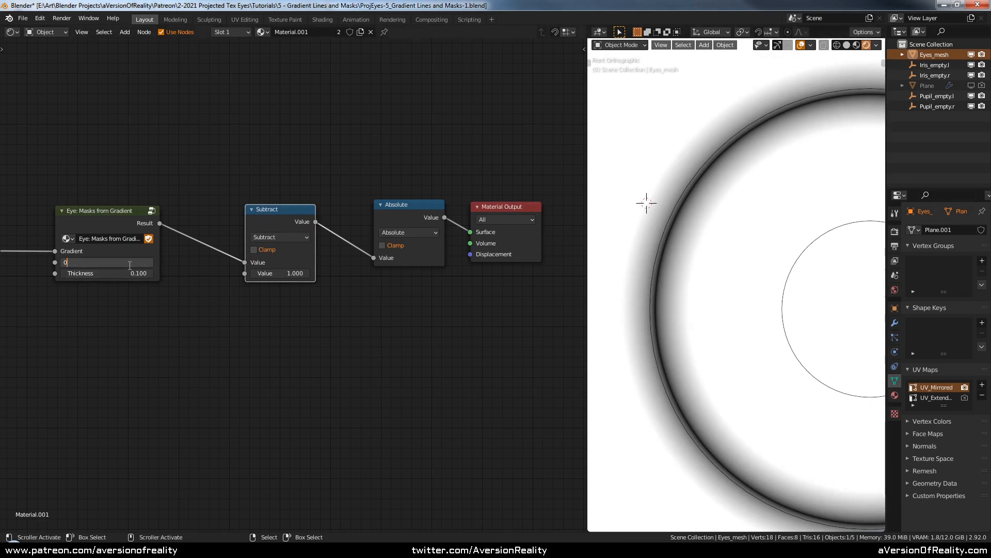
pyautogui.press('Return')
pyautogui.keyDown('shift'); pyautogui.moveTo(702, 183); pyautogui.dragTo(751, 187, button='middle'); pyautogui.keyUp('shift')
pyautogui.scroll(-3, 753, 189)
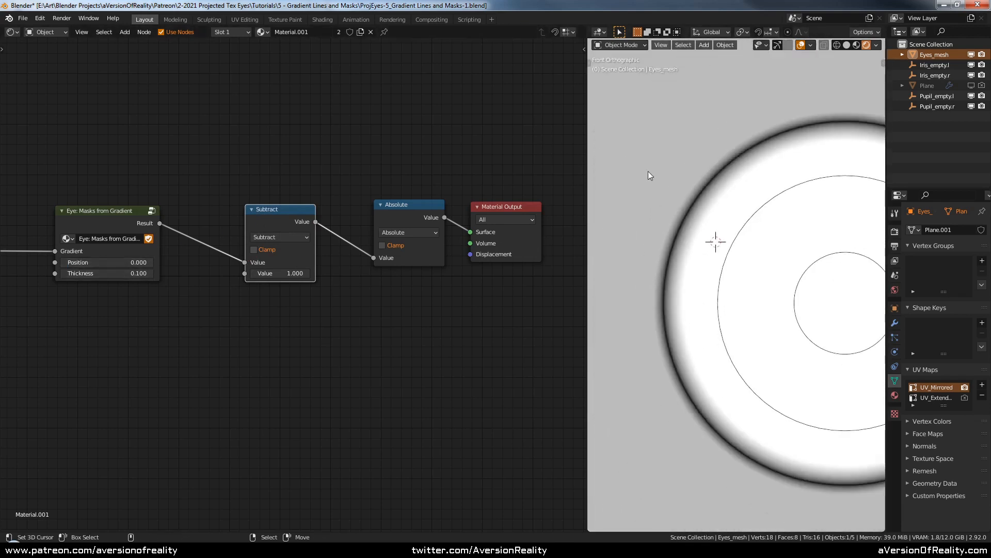
# Step: Raise the mask group's Position from zero in increments of 0.1 up to 0.300
pyautogui.click(147, 263)
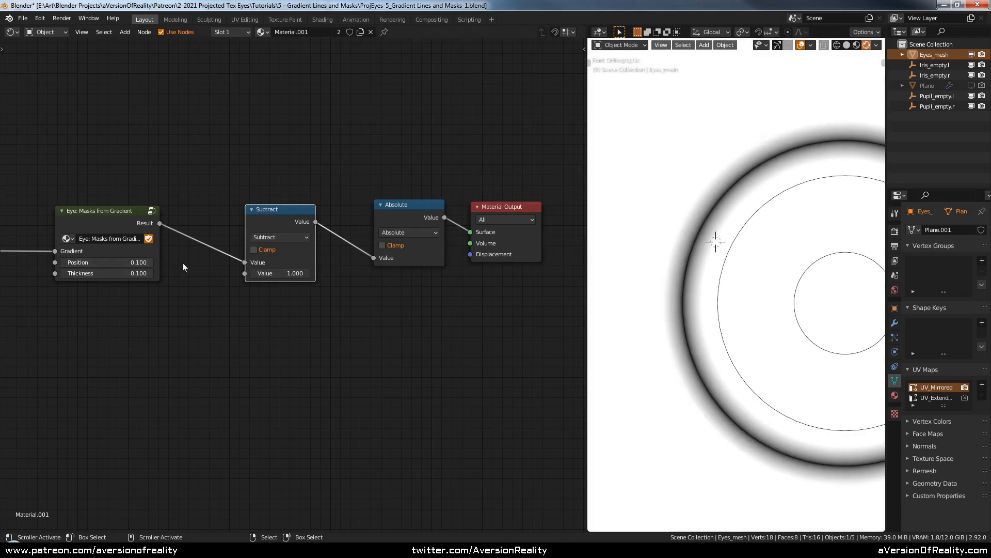
pyautogui.click(149, 262)
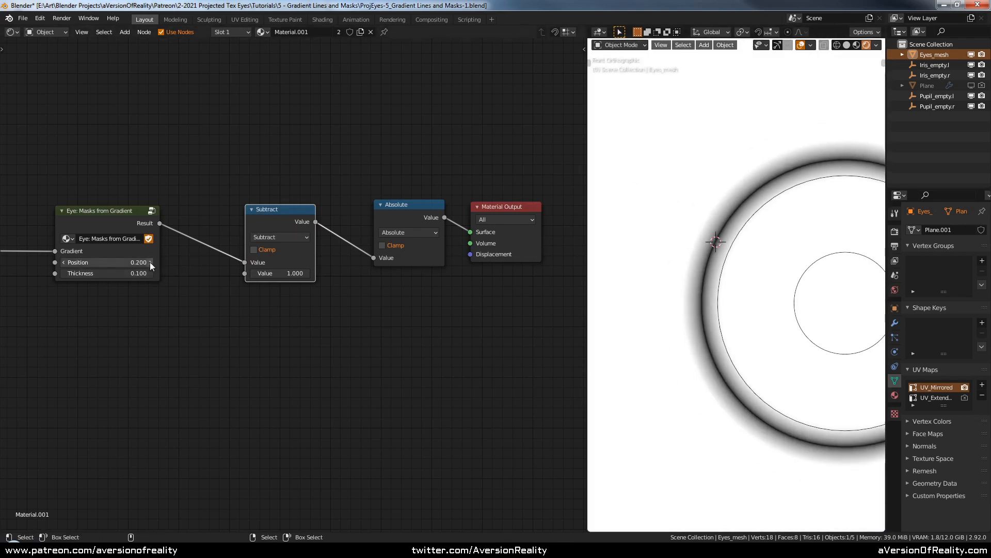
pyautogui.click(149, 262)
pyautogui.click(282, 305)
pyautogui.scroll(1, 382, 275)
pyautogui.moveTo(389, 274); pyautogui.dragTo(334, 262, button='middle')
# Step: Detach the Subtract node and insert a new Map Range node between the mask group and the Absolute node
pyautogui.click(229, 202)
pyautogui.scroll(-1, 248, 216)
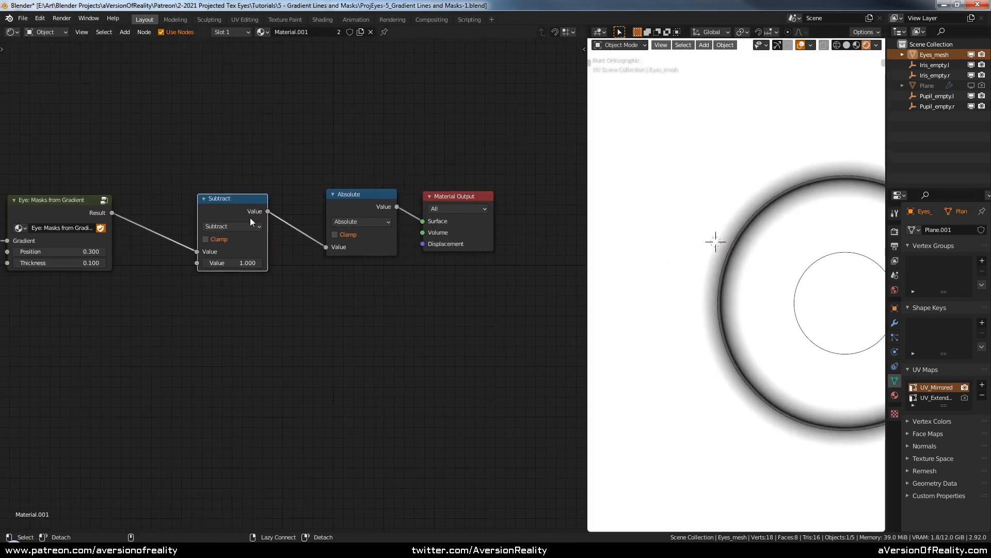
pyautogui.keyDown('alt'); pyautogui.moveTo(249, 217); pyautogui.dragTo(259, 86); pyautogui.keyUp('alt')
pyautogui.hotkey('shift', 'a')
pyautogui.moveTo(228, 257)
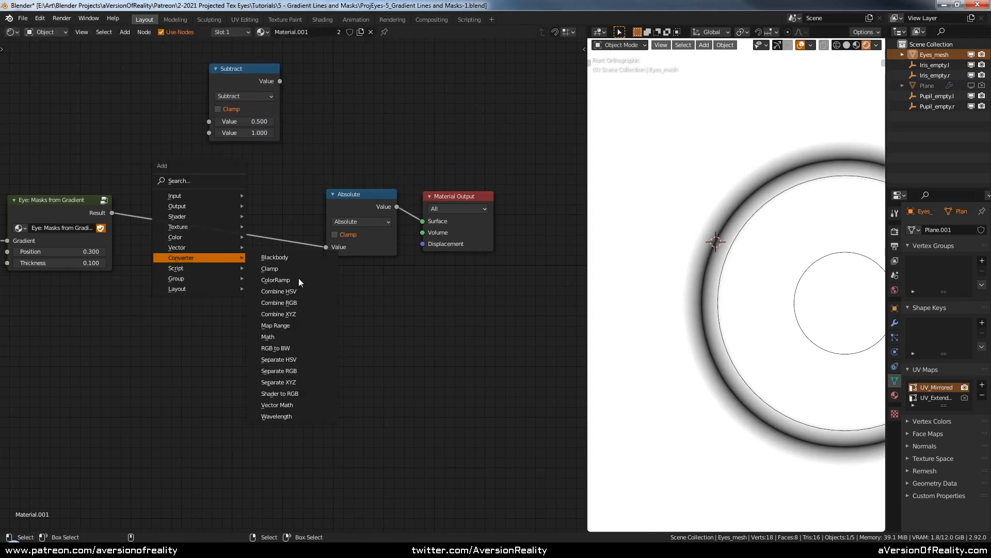
pyautogui.click(313, 330)
pyautogui.click(242, 227)
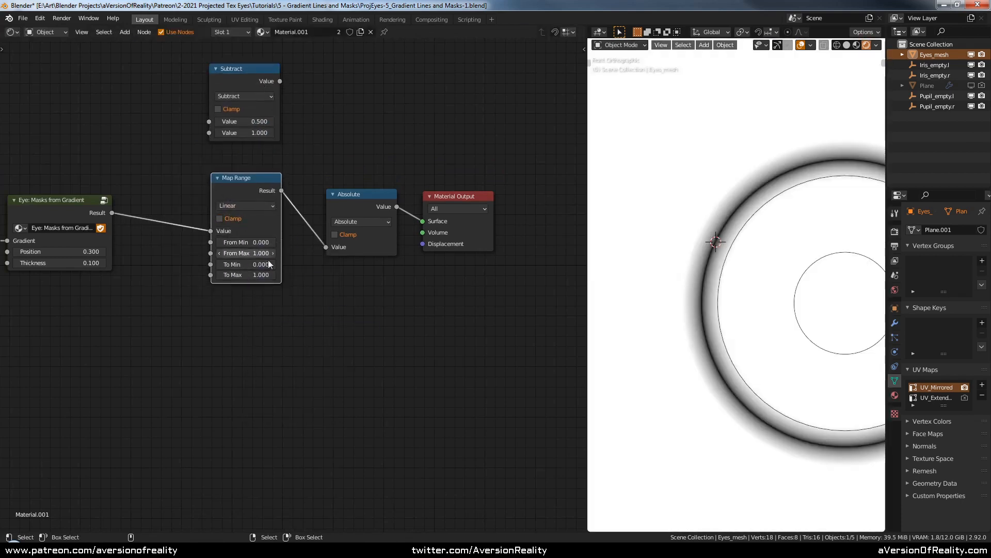
# Step: Set the Map Range node's To Min to -1.000 and examine the gradient line up close
pyautogui.click(246, 264)
pyautogui.write('-1')
pyautogui.press('Return')
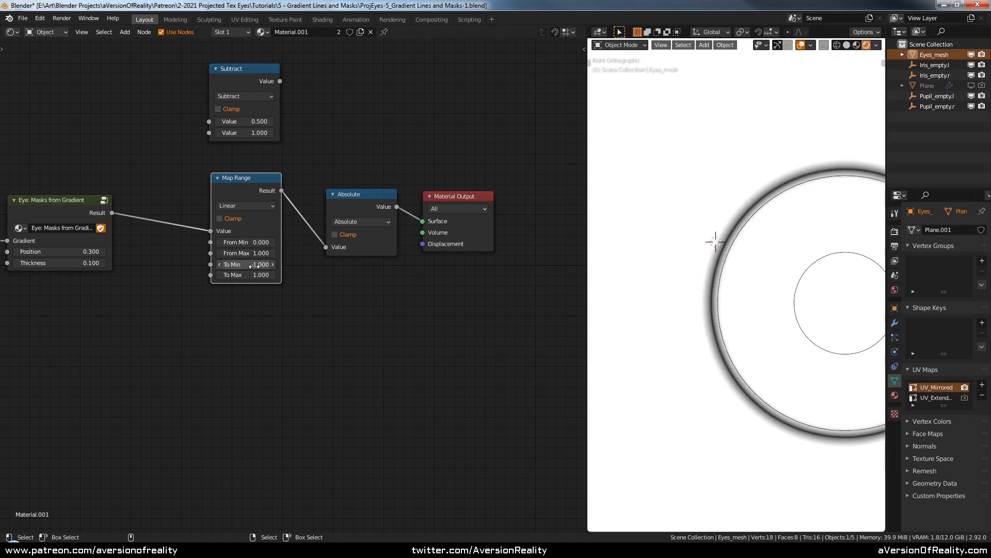
pyautogui.scroll(6, 725, 183)
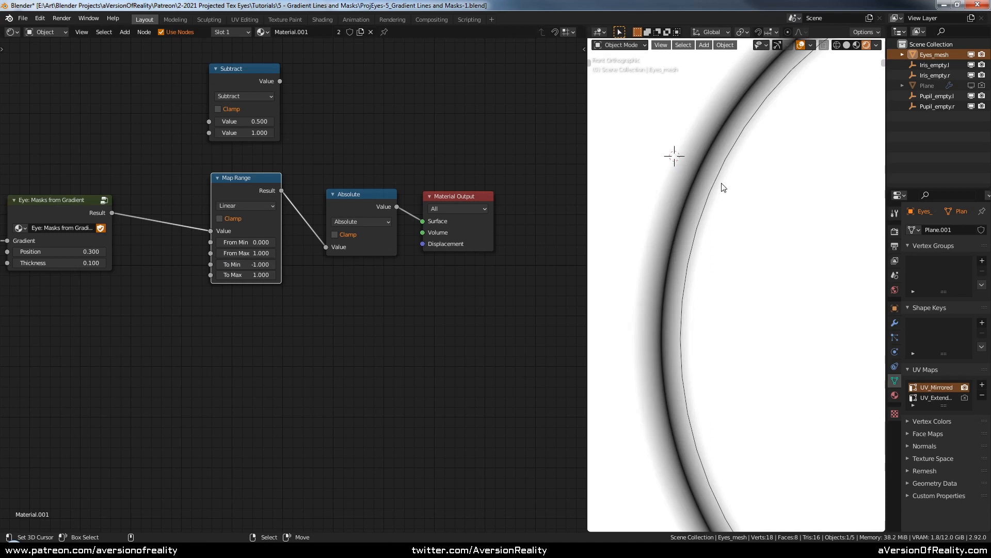
pyautogui.scroll(-1, 732, 199)
pyautogui.scroll(-1, 732, 198)
# Step: Move the detached Subtract node aside, above the mask group and Map Range nodes
pyautogui.moveTo(262, 86); pyautogui.dragTo(260, 74)
pyautogui.moveTo(321, 144); pyautogui.dragTo(334, 187, button='middle')
pyautogui.moveTo(270, 220); pyautogui.dragTo(267, 216)
pyautogui.click(317, 210)
pyautogui.scroll(-1, 331, 207)
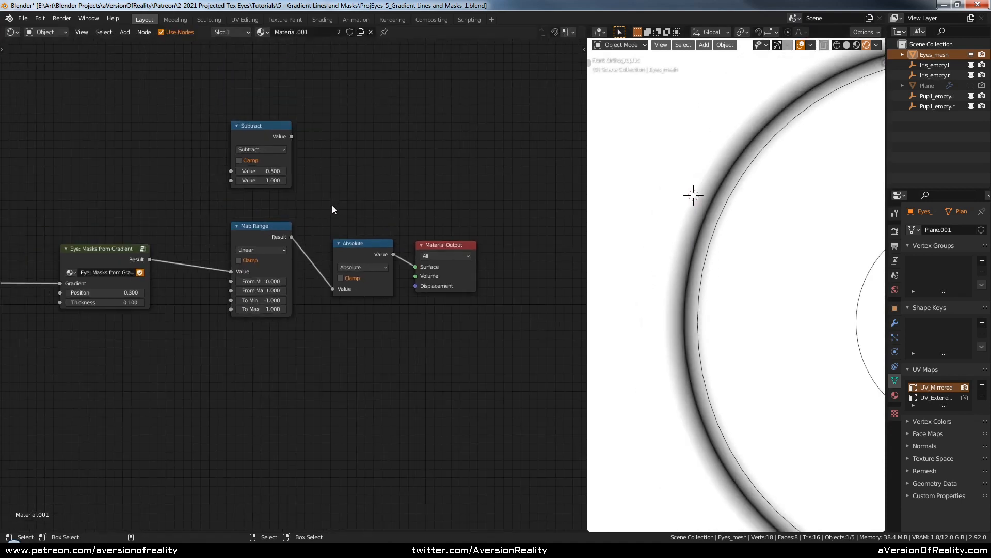
pyautogui.moveTo(253, 125); pyautogui.dragTo(188, 91)
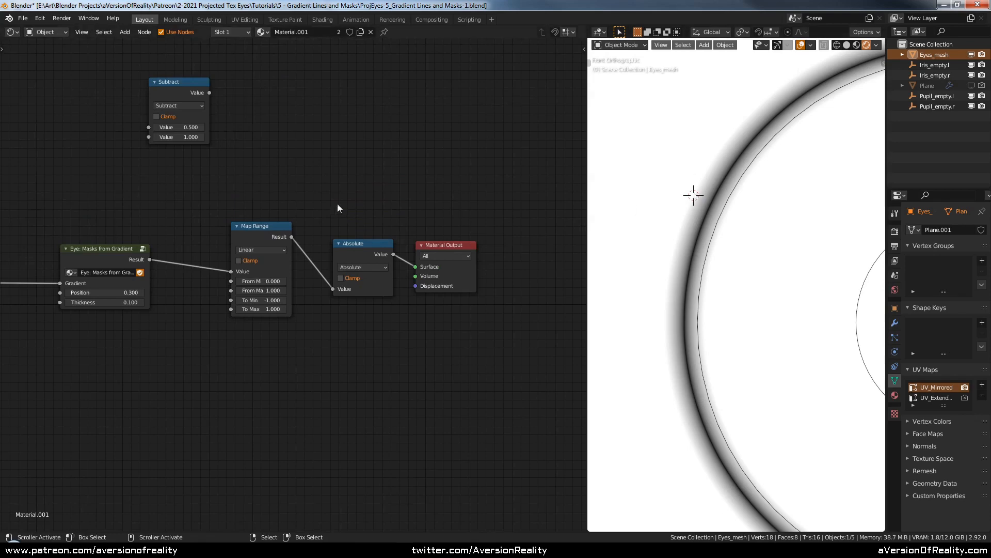
pyautogui.moveTo(337, 204); pyautogui.dragTo(354, 223, button='middle')
pyautogui.moveTo(204, 111); pyautogui.dragTo(189, 125)
# Step: Detach the Map Range node, then move Absolute closer to the mask group and Material Output away to leave room
pyautogui.click(283, 189)
pyautogui.keyDown('alt'); pyautogui.click(283, 254); pyautogui.keyUp('alt')
pyautogui.keyDown('alt'); pyautogui.moveTo(283, 254); pyautogui.dragTo(289, 145); pyautogui.keyUp('alt')
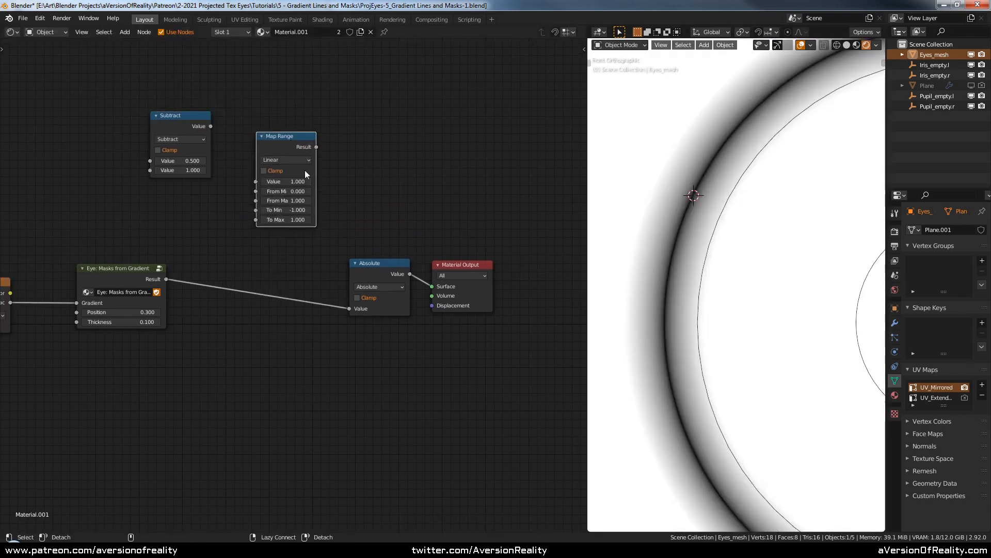
pyautogui.scroll(1, 266, 323)
pyautogui.moveTo(395, 260); pyautogui.dragTo(315, 260)
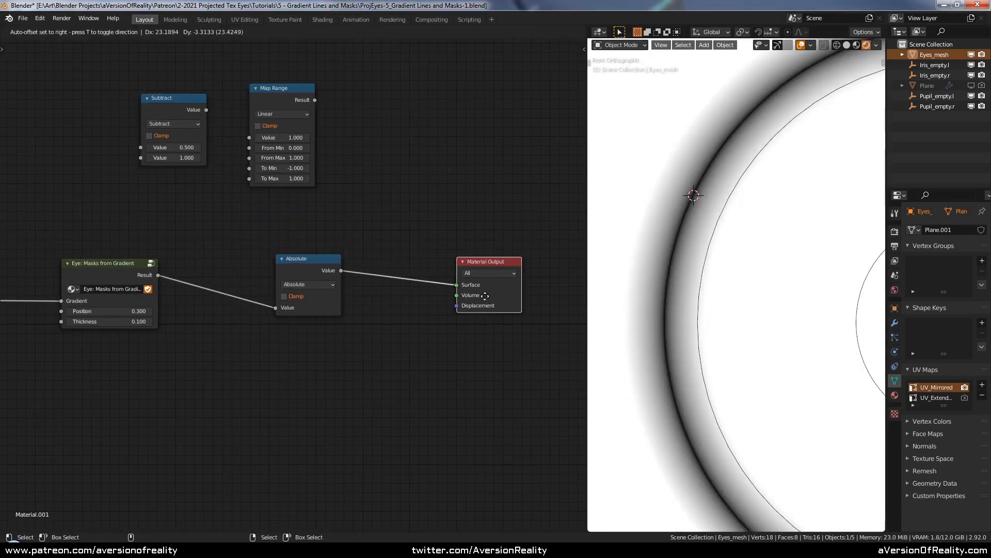
pyautogui.scroll(1, 430, 217)
# Step: Set the Map Range node's To Min to 0.000 and insert it between the Absolute node and the Material Output
pyautogui.click(282, 160)
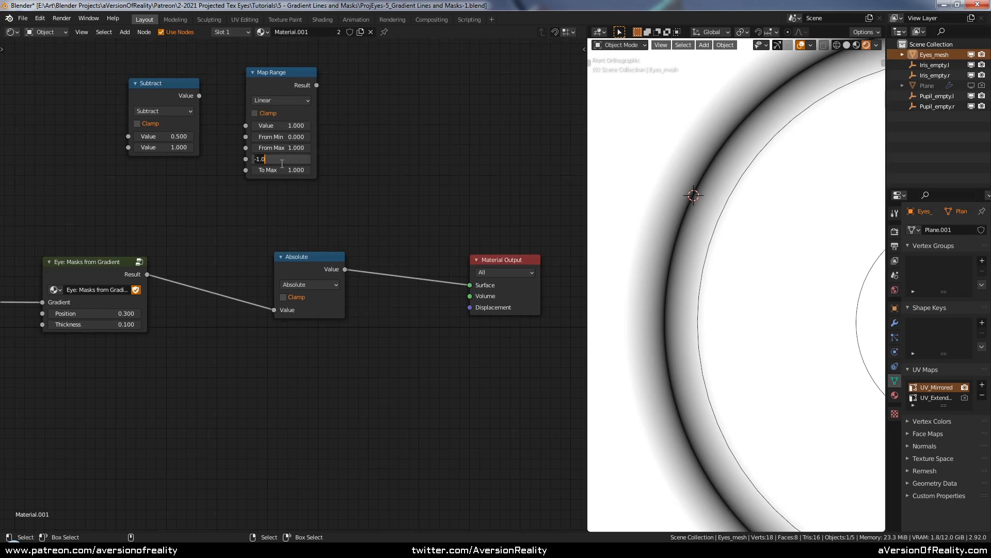
pyautogui.write('0')
pyautogui.press('Return')
pyautogui.moveTo(286, 76); pyautogui.dragTo(422, 243)
pyautogui.moveTo(469, 188); pyautogui.dragTo(420, 166, button='middle')
pyautogui.scroll(1, 421, 166)
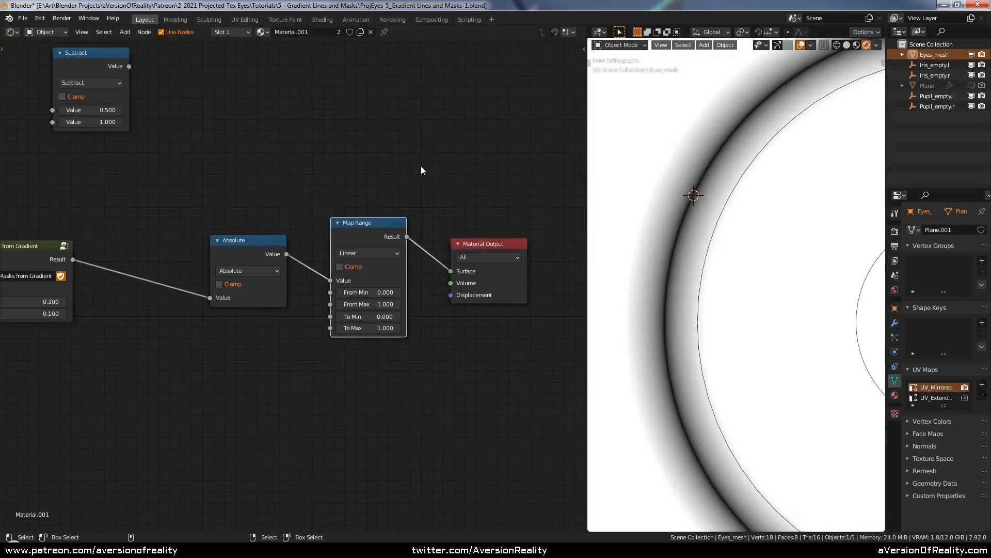
pyautogui.scroll(1, 419, 173)
pyautogui.moveTo(370, 209); pyautogui.dragTo(366, 251)
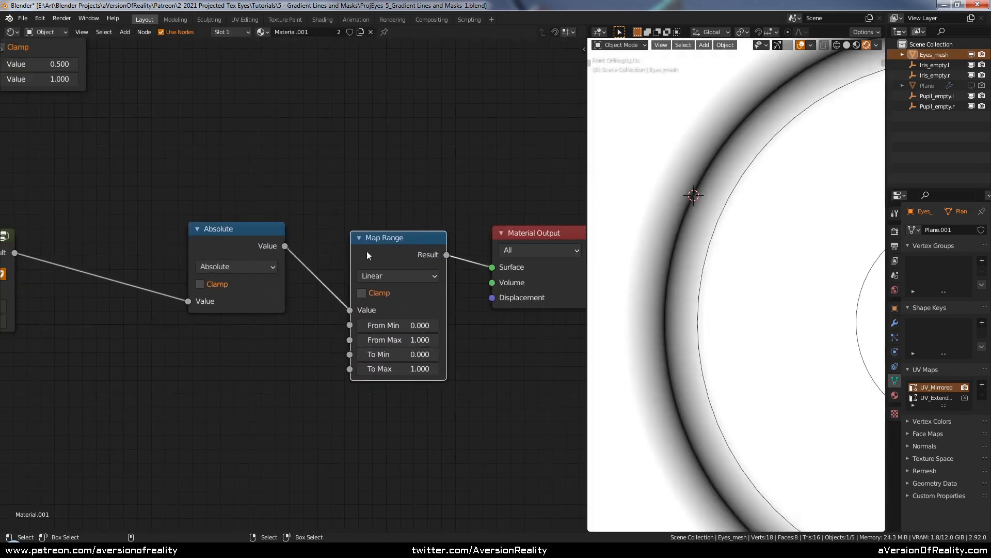
# Step: Set the Map Range node's From Max to 0.700 and From Min to 0.300
pyautogui.click(362, 340)
pyautogui.click(361, 340)
pyautogui.click(361, 340)
pyautogui.click(436, 325)
pyautogui.click(436, 326)
pyautogui.click(435, 325)
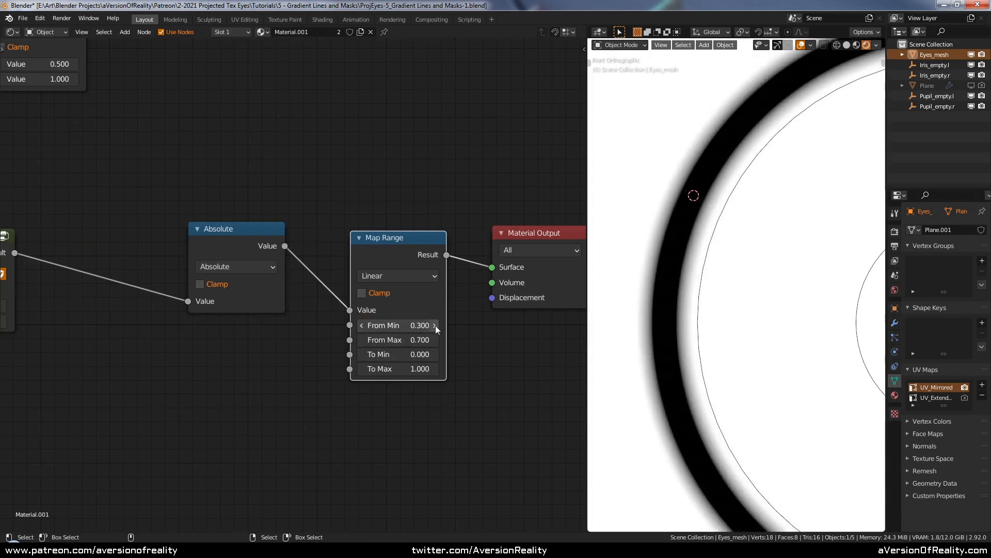
# Step: Change the Map Range node's interpolation to Smoother Step and check the line's edges
pyautogui.click(417, 280)
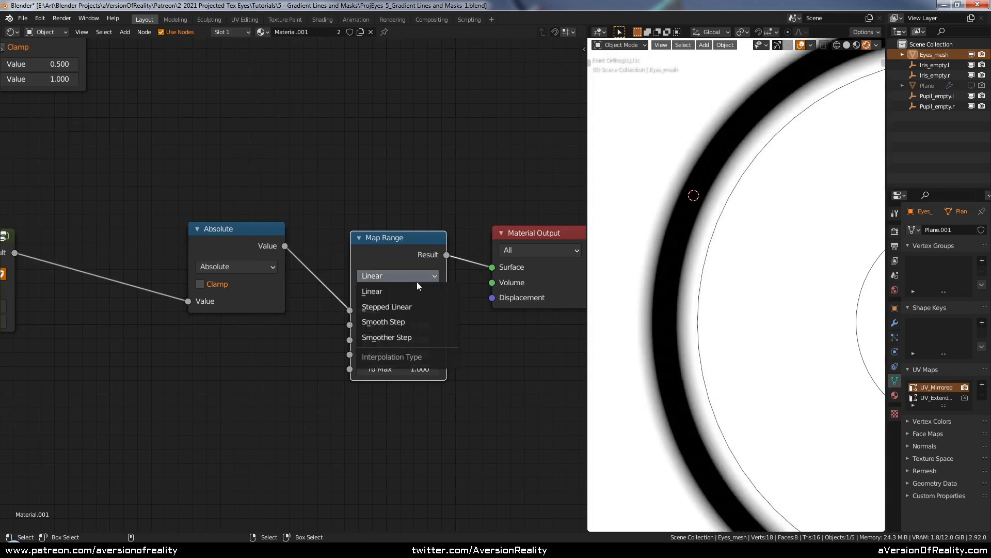
pyautogui.click(414, 337)
pyautogui.scroll(2, 640, 160)
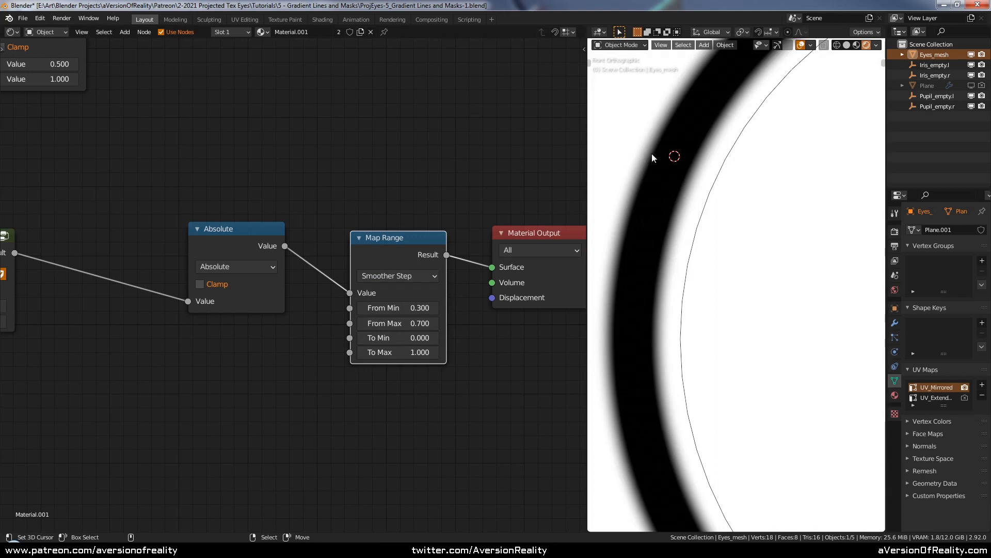
# Step: Move the Absolute node up for more space and add a Value node below the mask group
pyautogui.moveTo(244, 230); pyautogui.dragTo(239, 200)
pyautogui.click(384, 192)
pyautogui.scroll(-3, 366, 194)
pyautogui.moveTo(304, 310); pyautogui.dragTo(311, 240, button='middle')
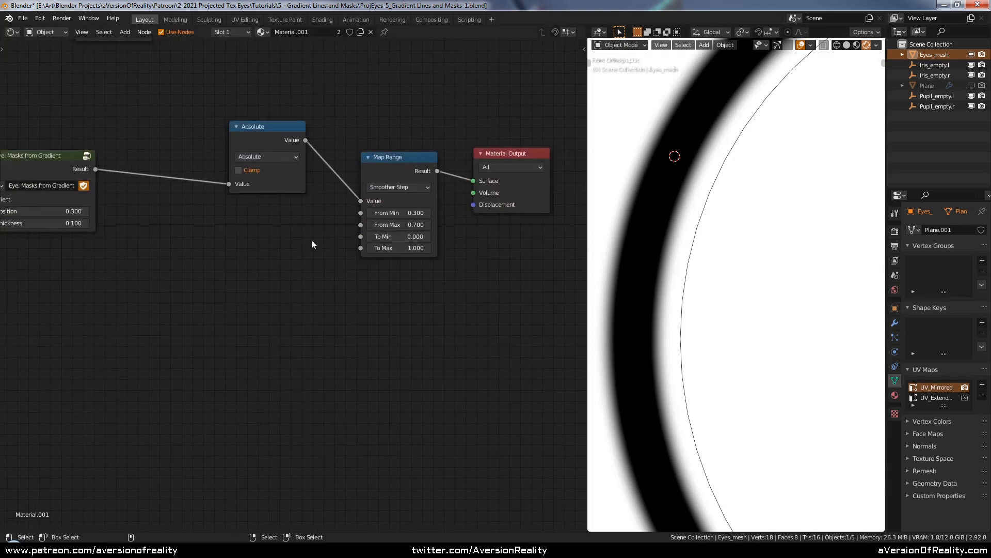
pyautogui.hotkey('shift', 'a')
pyautogui.moveTo(220, 268)
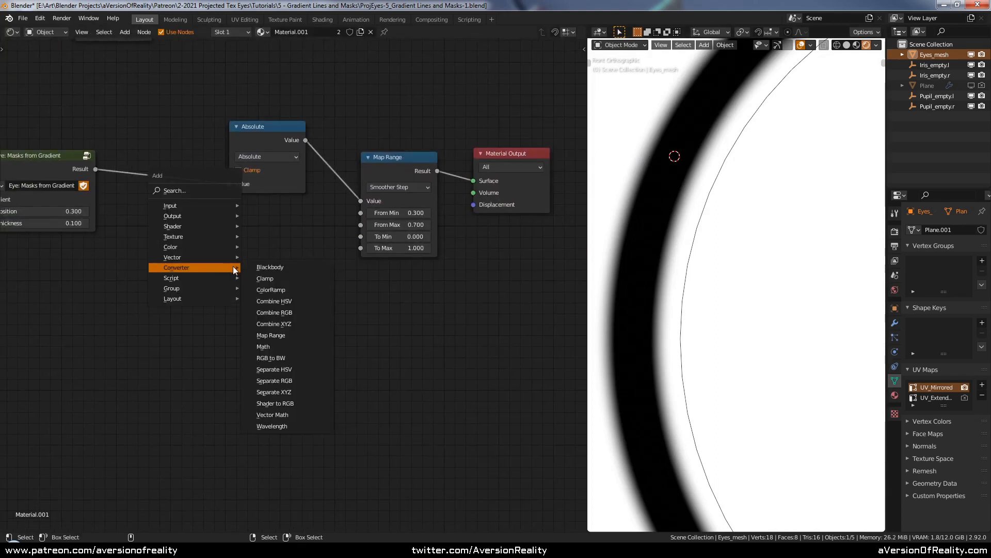
pyautogui.moveTo(209, 205)
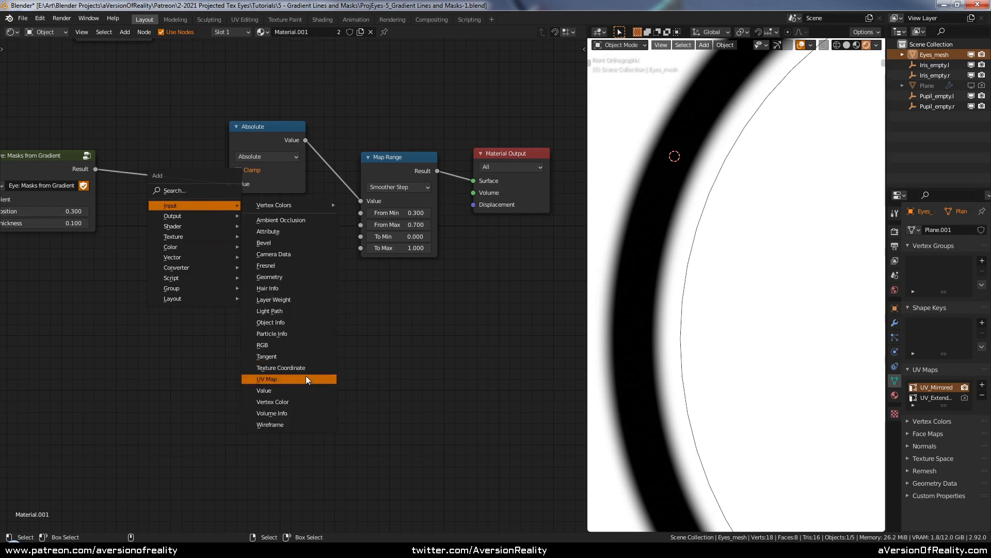
pyautogui.click(305, 376)
pyautogui.click(103, 267)
# Step: Add two Math nodes beneath the Absolute node, setting the upper one to Subtract and leaving the lower as Add
pyautogui.hotkey('shift', 'a')
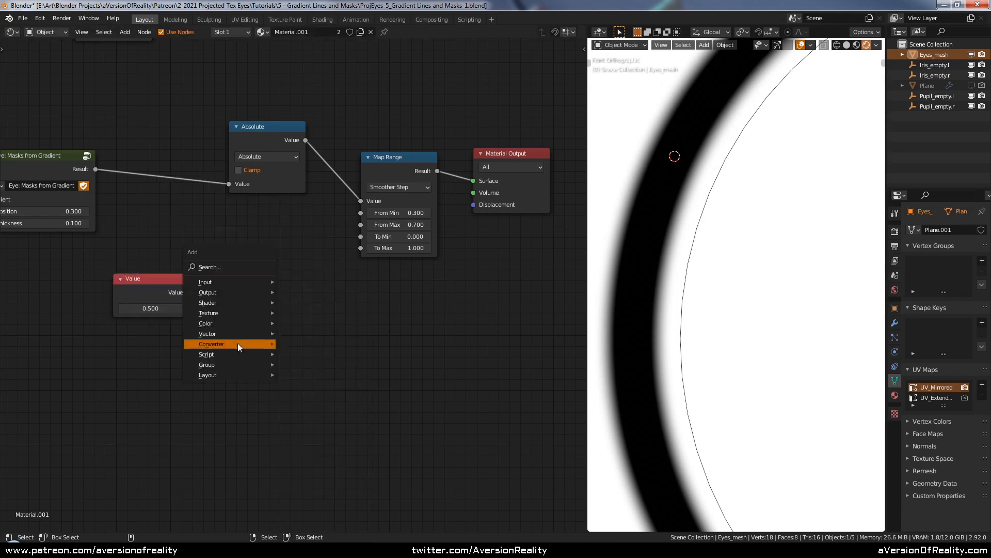
pyautogui.moveTo(238, 343)
pyautogui.click(299, 423)
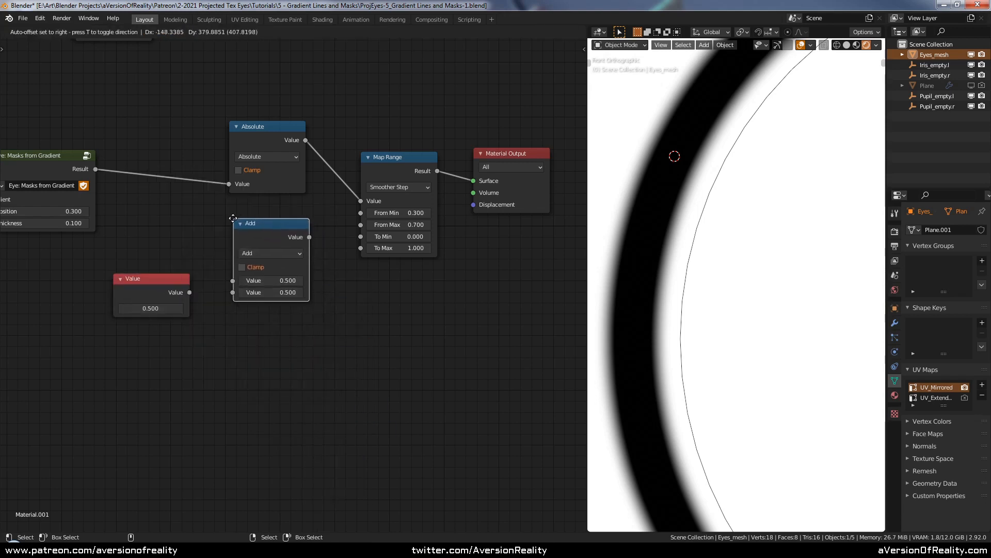
pyautogui.click(233, 217)
pyautogui.hotkey('shift', 'd')
pyautogui.press('y')
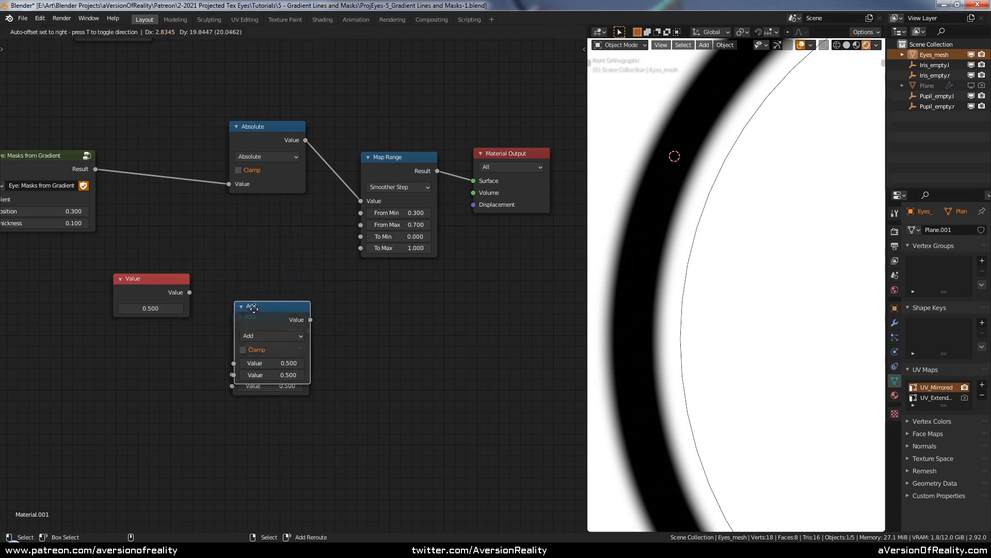
pyautogui.click(255, 228)
pyautogui.click(261, 252)
pyautogui.click(256, 299)
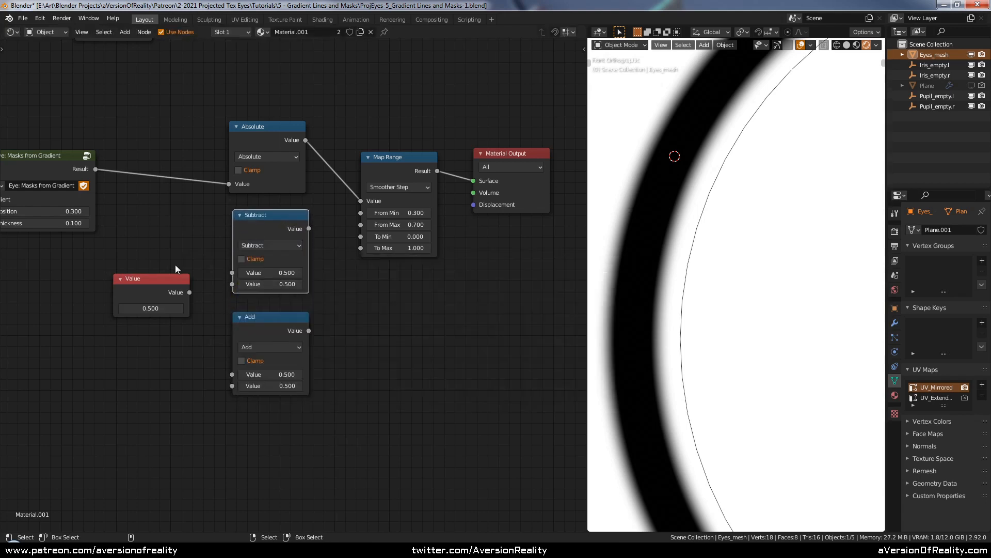
# Step: Set the Value node to 0.100 and place it to the left of the Subtract and Add nodes
pyautogui.scroll(2, 236, 254)
pyautogui.moveTo(206, 283); pyautogui.dragTo(167, 315)
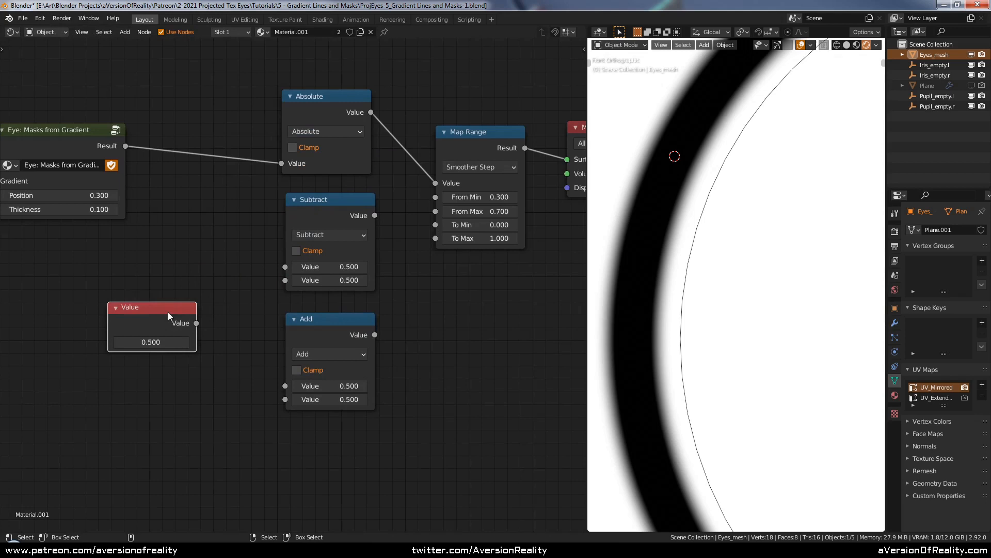
pyautogui.click(119, 342)
pyautogui.click(119, 342)
pyautogui.click(120, 343)
pyautogui.click(119, 343)
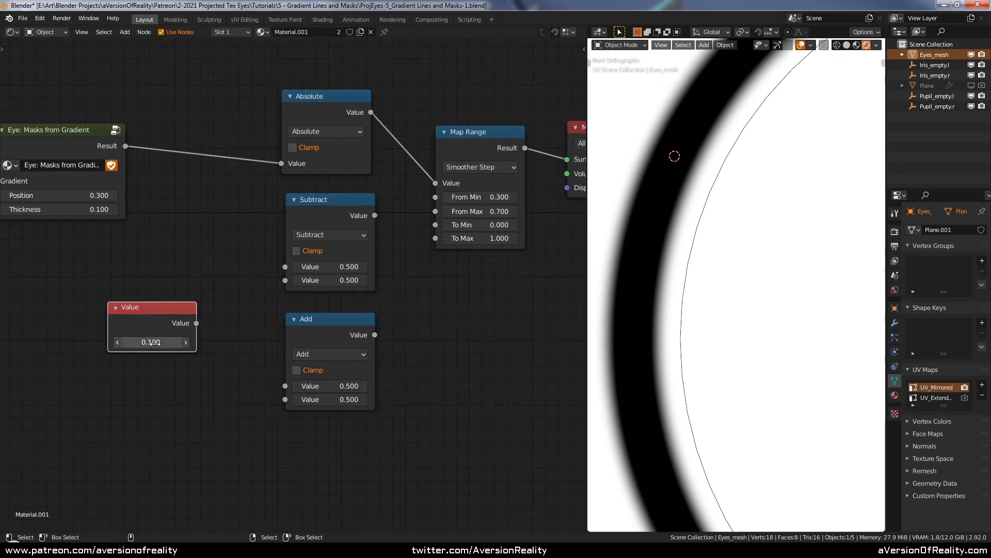
pyautogui.click(210, 310)
pyautogui.moveTo(210, 309); pyautogui.dragTo(218, 313)
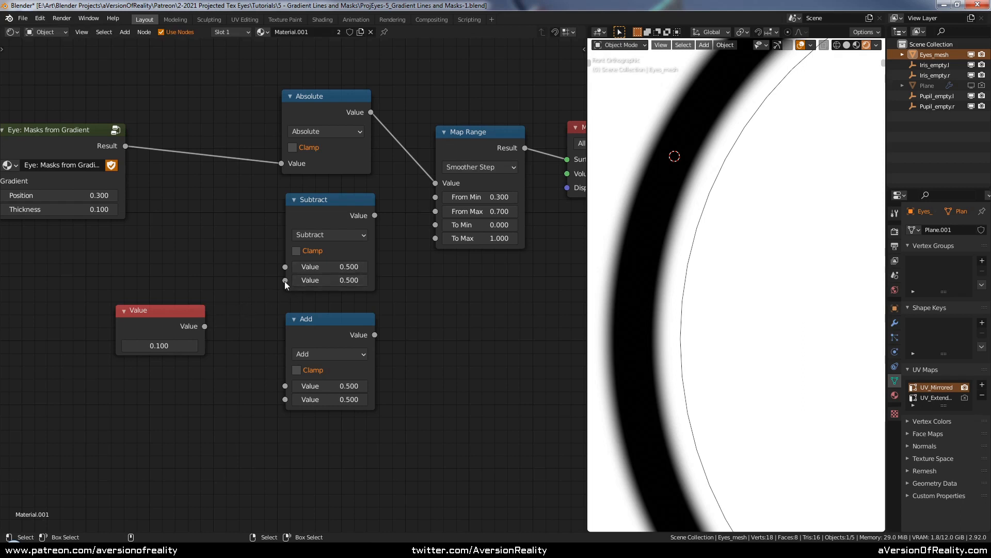
# Step: Set the Subtract node's first value to 1.000 and link the Value node to its second input
pyautogui.click(323, 265)
pyautogui.write('1')
pyautogui.press('Return')
pyautogui.moveTo(204, 326); pyautogui.dragTo(285, 281)
# Step: Set the Add node's second value to 1.000 and link the Value node to its first input
pyautogui.click(338, 401)
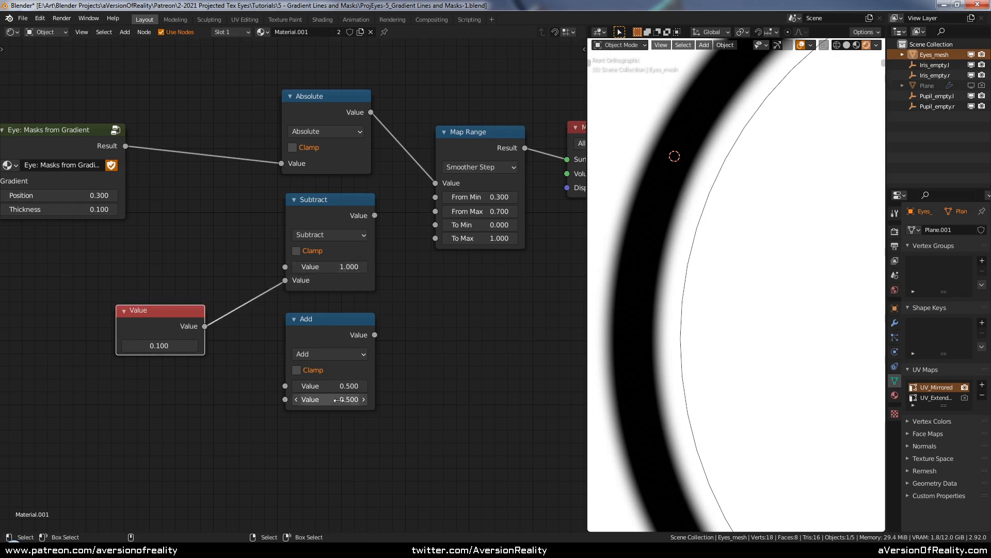
pyautogui.write('1')
pyautogui.press('Return')
pyautogui.moveTo(205, 325); pyautogui.dragTo(284, 376)
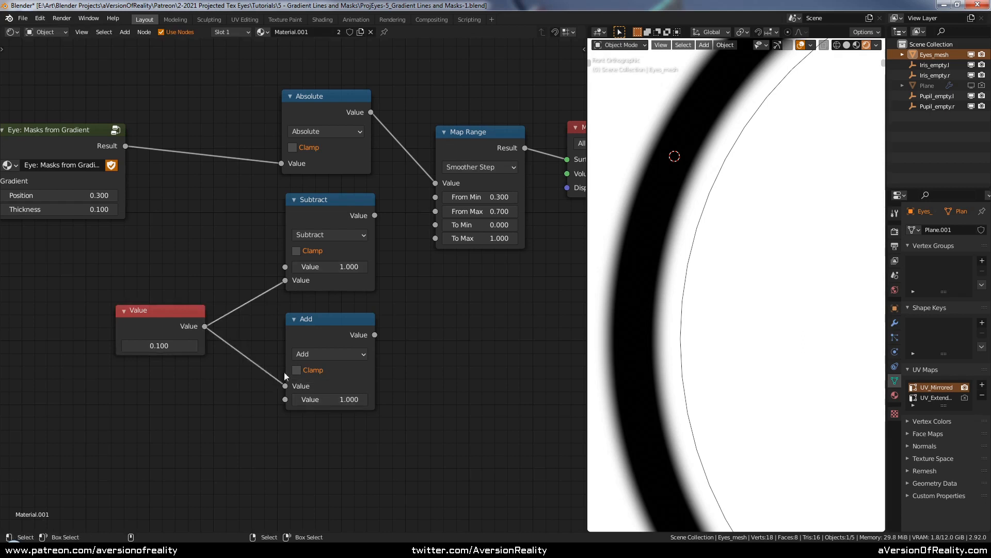
# Step: Link the Subtract result to the Map Range node's From Min and the Add result to its From Max
pyautogui.moveTo(375, 215); pyautogui.dragTo(441, 200)
pyautogui.moveTo(374, 335); pyautogui.dragTo(435, 212)
pyautogui.click(218, 359)
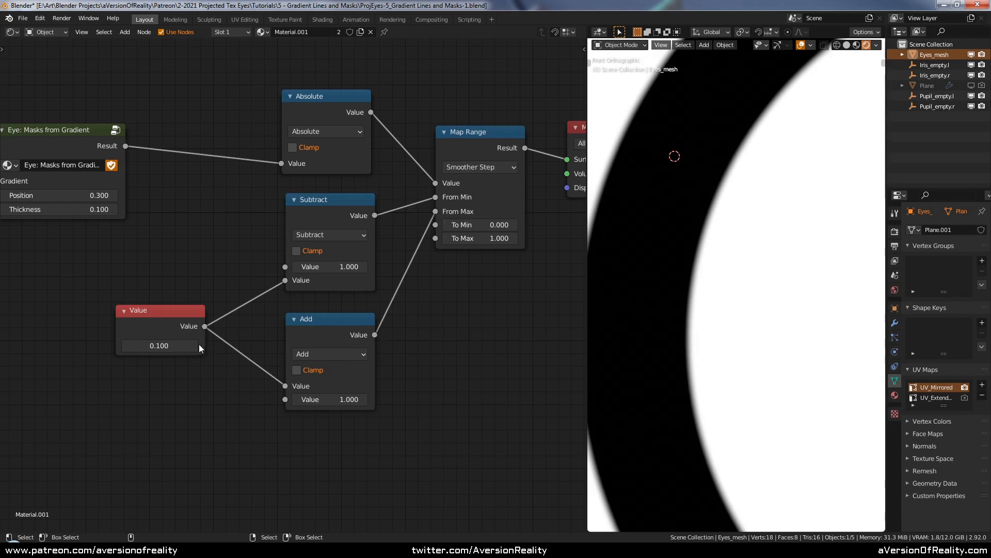
# Step: Raise the Value node in increments of 0.1 to 0.700 while checking the line's softness
pyautogui.click(194, 345)
pyautogui.click(194, 345)
pyautogui.click(194, 345)
pyautogui.click(194, 345)
pyautogui.click(194, 346)
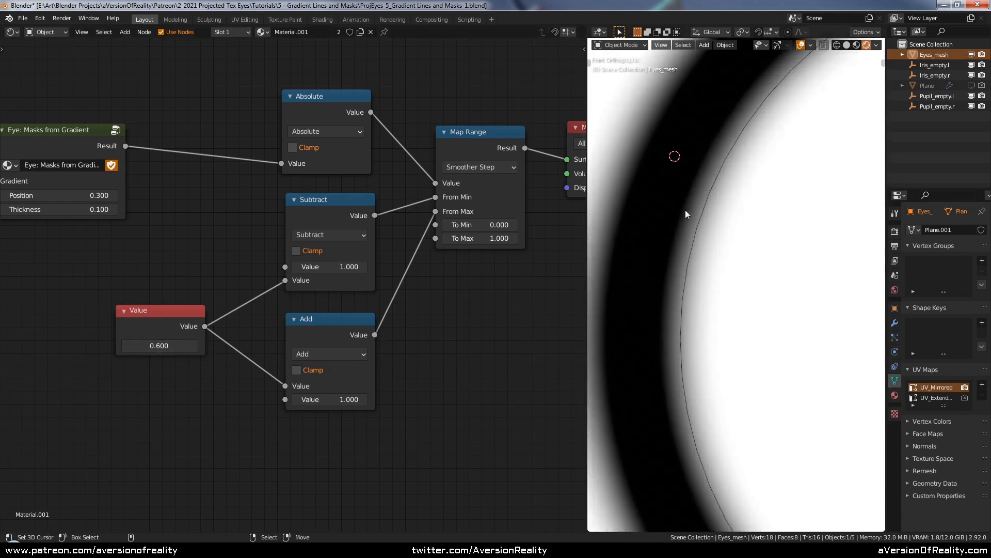
pyautogui.scroll(-3, 687, 214)
pyautogui.click(193, 345)
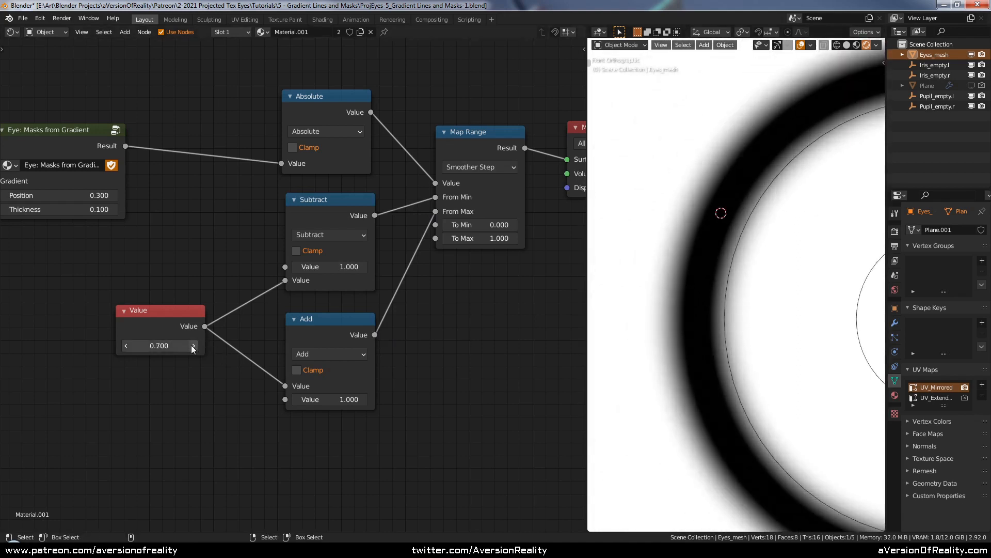
# Step: Raise the Value node in increments of 0.1 to 1.100 to check how soft the line gets
pyautogui.click(192, 345)
pyautogui.click(192, 345)
pyautogui.click(192, 345)
pyautogui.click(192, 345)
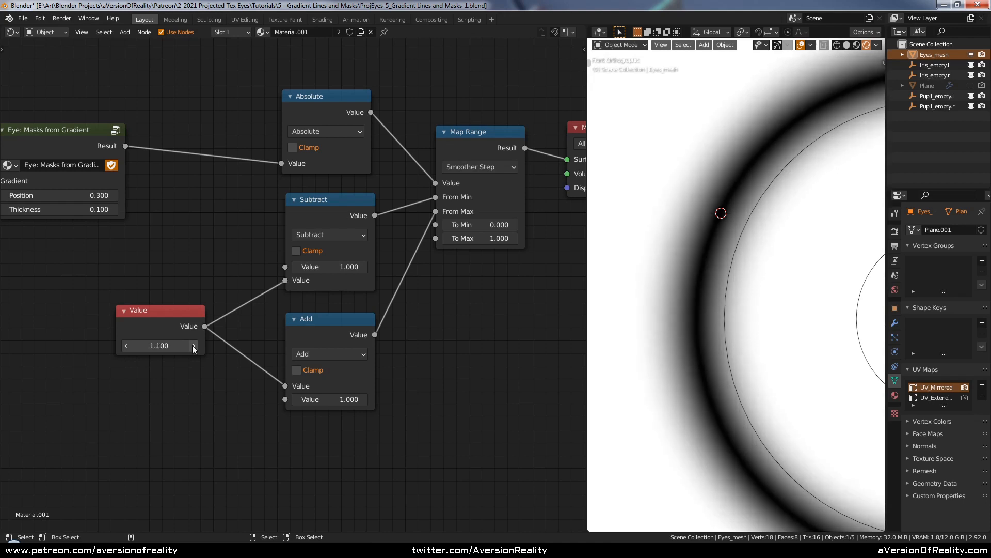
# Step: Lower the Value node in increments of 0.1 to 0.000 to check how the line sharpens
pyautogui.click(124, 346)
pyautogui.click(124, 345)
pyautogui.click(124, 345)
pyautogui.click(124, 345)
pyautogui.click(124, 346)
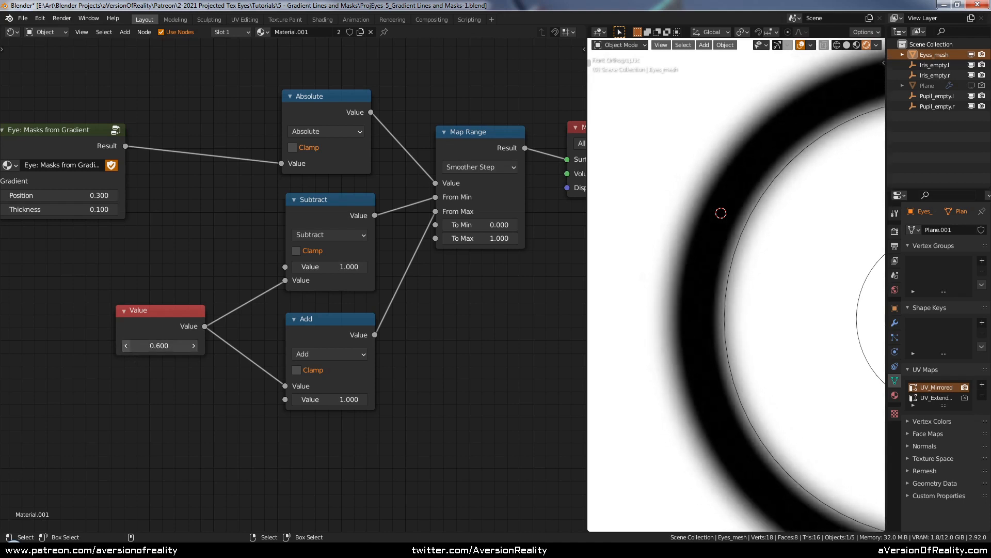
pyautogui.click(126, 345)
pyautogui.click(126, 345)
pyautogui.click(126, 345)
pyautogui.click(126, 345)
pyautogui.click(126, 345)
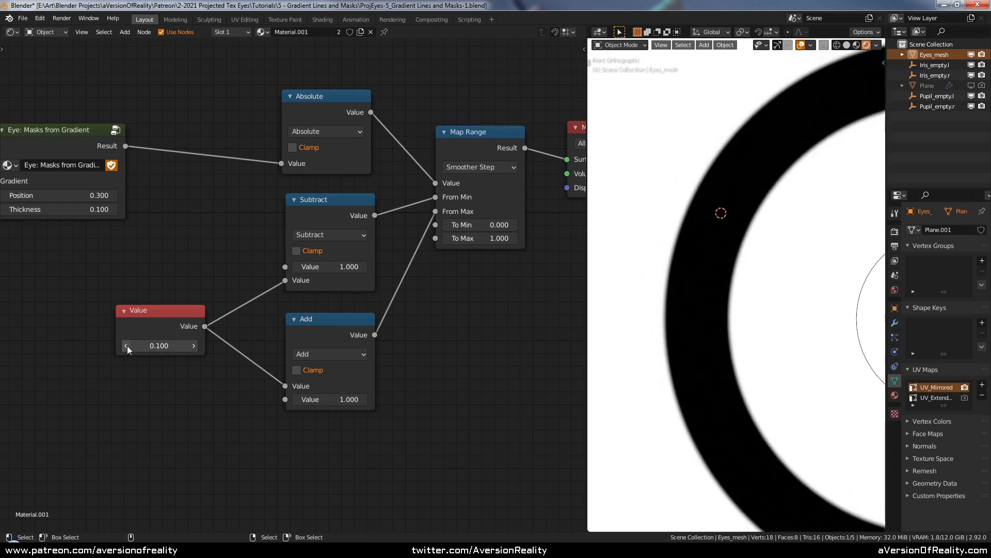
pyautogui.click(126, 346)
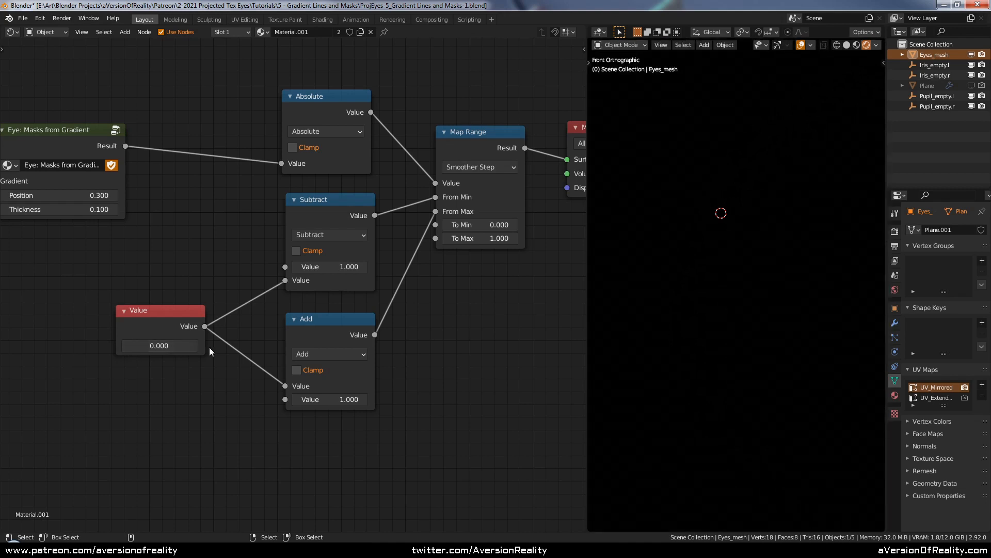
# Step: Add a shared reroute across the Value node's two output links and move the Value node farther away from it
pyautogui.moveTo(175, 321); pyautogui.dragTo(144, 322)
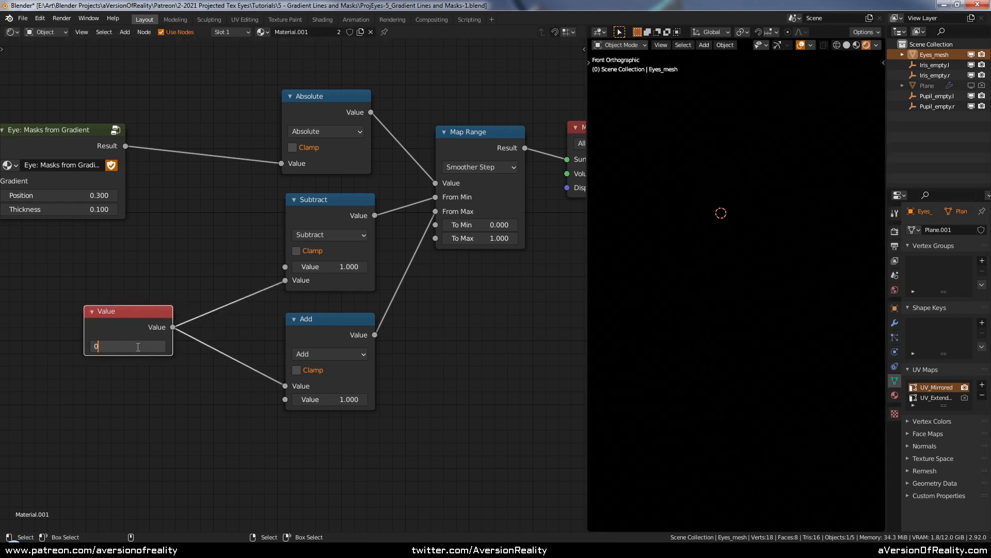
pyautogui.moveTo(257, 321); pyautogui.dragTo(317, 276, button='middle')
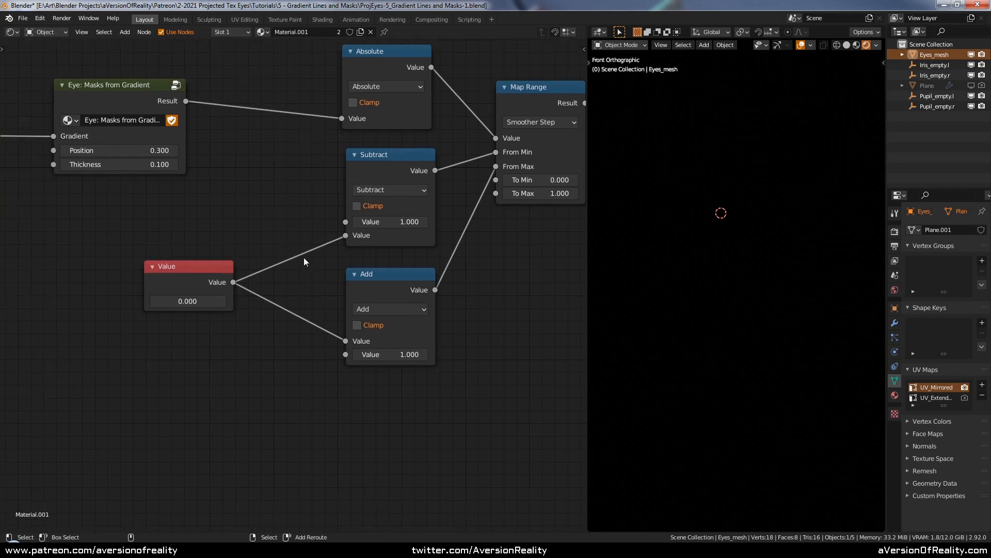
pyautogui.keyDown('shift'); pyautogui.moveTo(299, 243); pyautogui.dragTo(296, 333, button='right'); pyautogui.keyUp('shift')
pyautogui.moveTo(217, 278); pyautogui.dragTo(110, 284)
# Step: Duplicate the Add node, change the copy to Maximum, and set its second value to 0.001
pyautogui.click(364, 290)
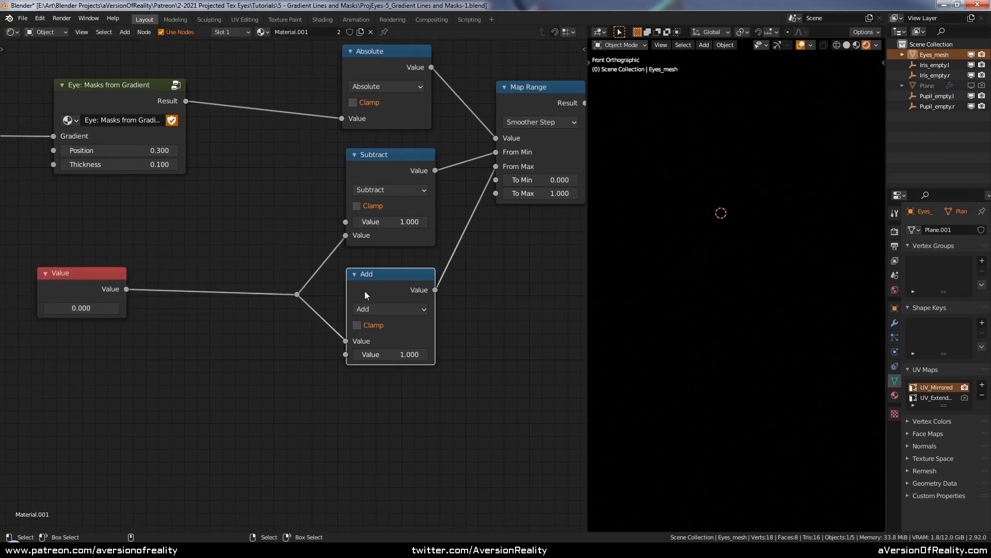
pyautogui.hotkey('shift', 'd')
pyautogui.click(232, 381)
pyautogui.click(231, 381)
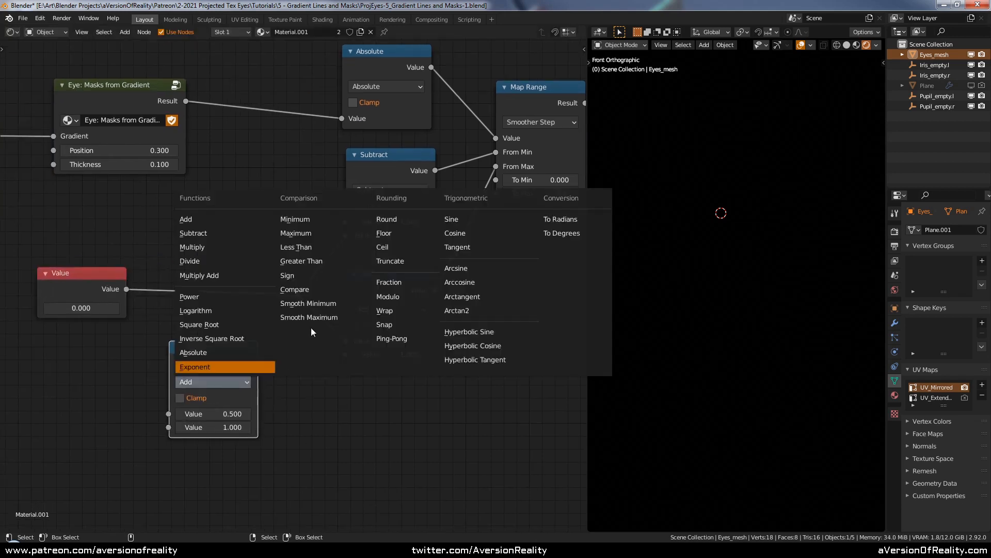
pyautogui.click(316, 231)
pyautogui.click(221, 426)
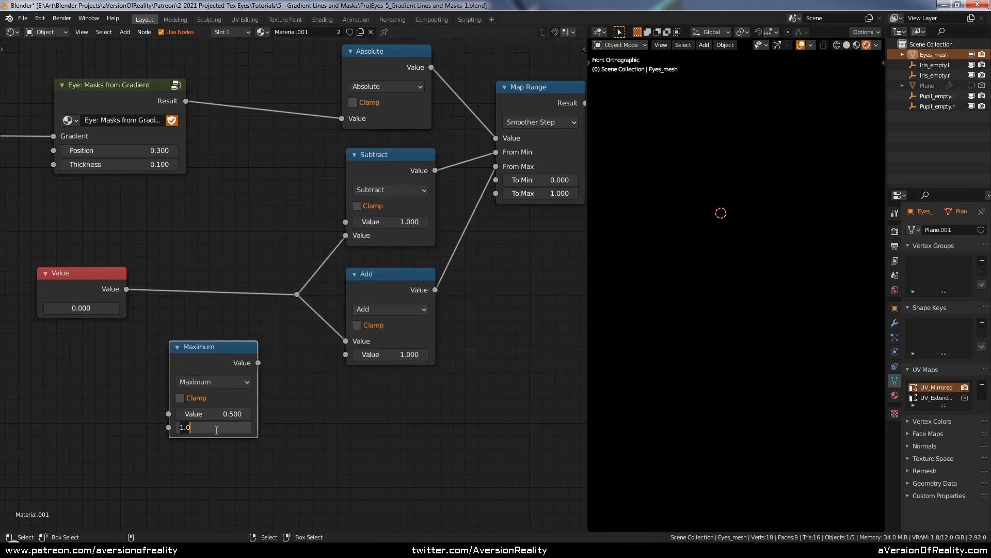
pyautogui.press('Return')
# Step: Insert the Maximum node into the link between the Value node and the reroute, placing the Value node beside it
pyautogui.moveTo(197, 346); pyautogui.dragTo(209, 261)
pyautogui.moveTo(125, 276); pyautogui.dragTo(158, 279)
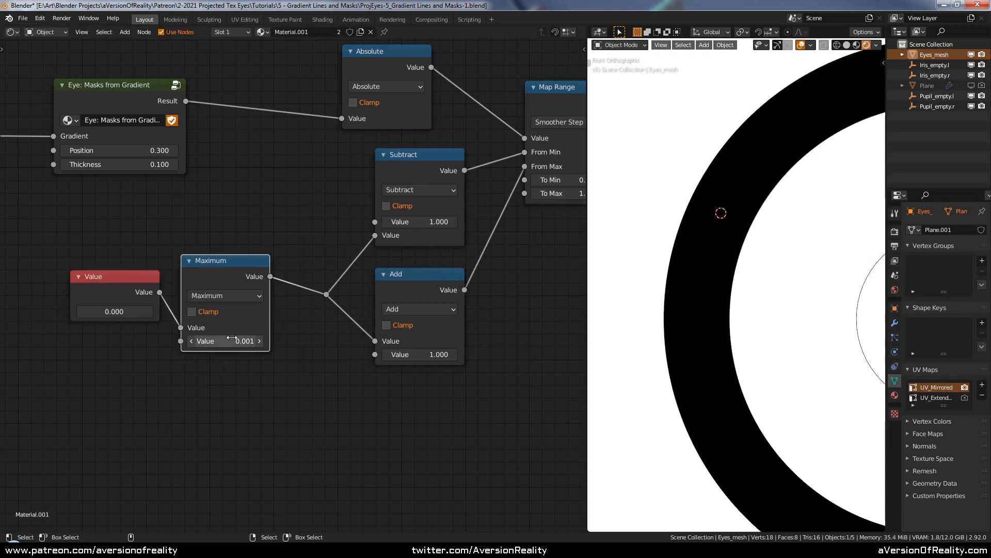
pyautogui.click(336, 345)
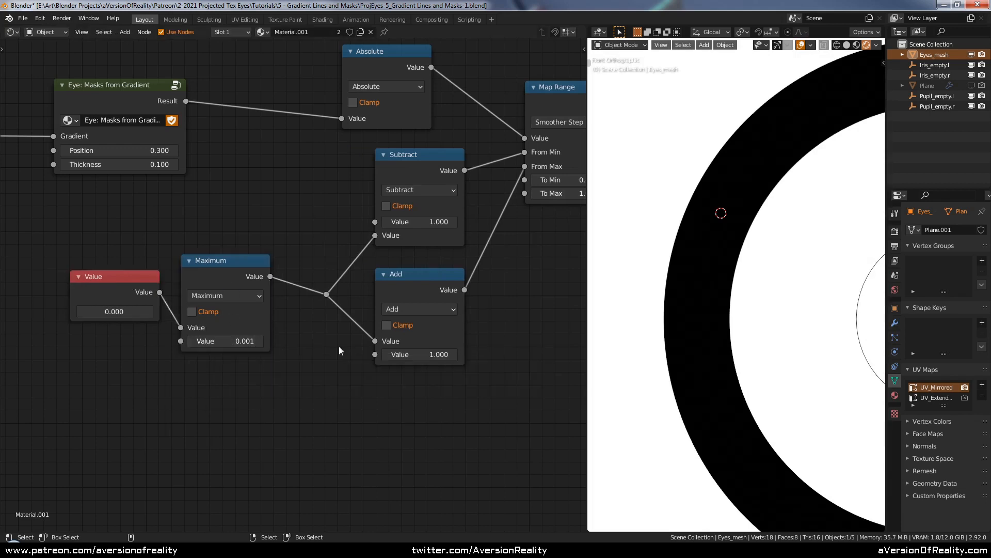
# Step: Select the Value, Maximum, reroute, Subtract and Add nodes and shift them together away from the Map Range node
pyautogui.scroll(-2, 339, 346)
pyautogui.moveTo(339, 346); pyautogui.dragTo(302, 335, button='middle')
pyautogui.press('c')
pyautogui.scroll(-9, 178, 310)
pyautogui.moveTo(172, 309); pyautogui.dragTo(345, 268)
pyautogui.rightClick(346, 267)
pyautogui.press('g')
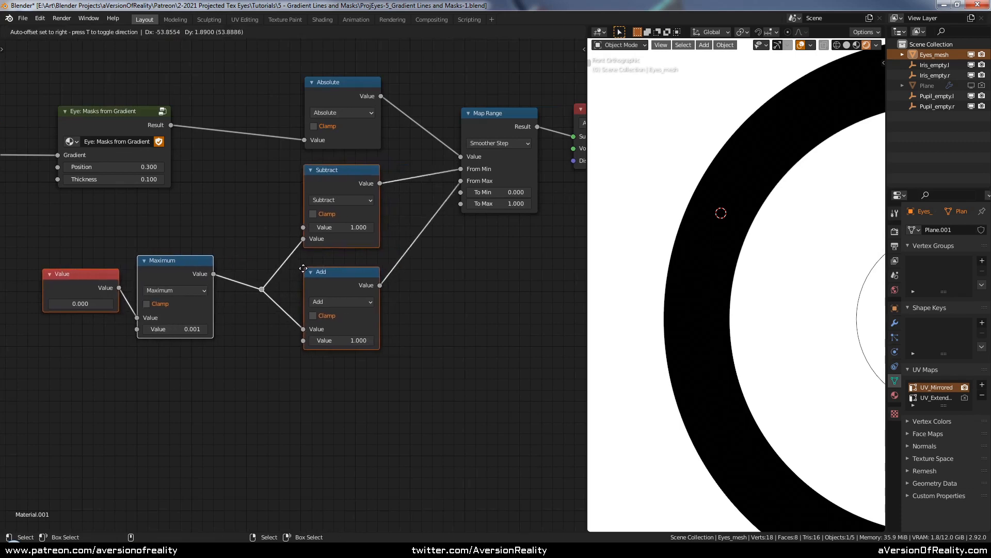
pyautogui.click(317, 266)
pyautogui.click(425, 323)
# Step: Raise the Value node in increments of 0.1 to 0.700
pyautogui.scroll(3, 90, 301)
pyautogui.click(118, 304)
pyautogui.click(118, 305)
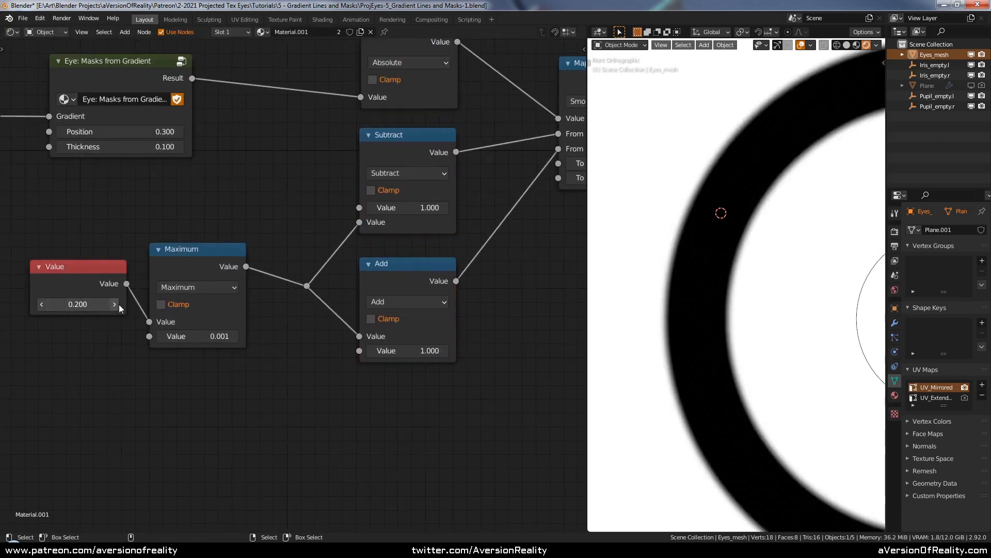
pyautogui.click(119, 304)
pyautogui.click(119, 304)
pyautogui.click(119, 305)
pyautogui.click(119, 304)
pyautogui.click(115, 304)
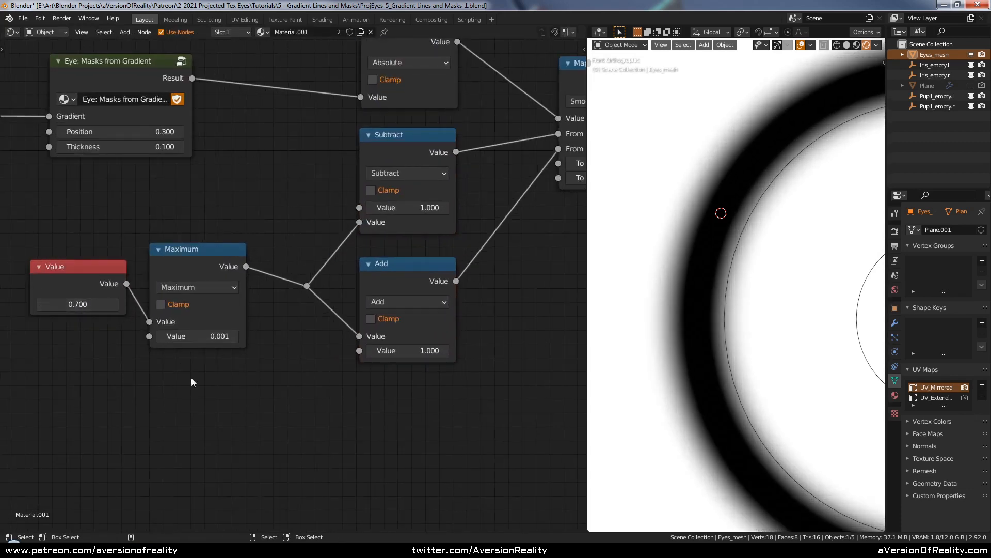
# Step: Save the file and copy the whole feather setup from the Value, Maximum and Absolute nodes through to the Map Range
pyautogui.scroll(-2, 191, 377)
pyautogui.hotkey('ctrl', 's')
pyautogui.press('c')
pyautogui.moveTo(133, 345); pyautogui.dragTo(406, 248)
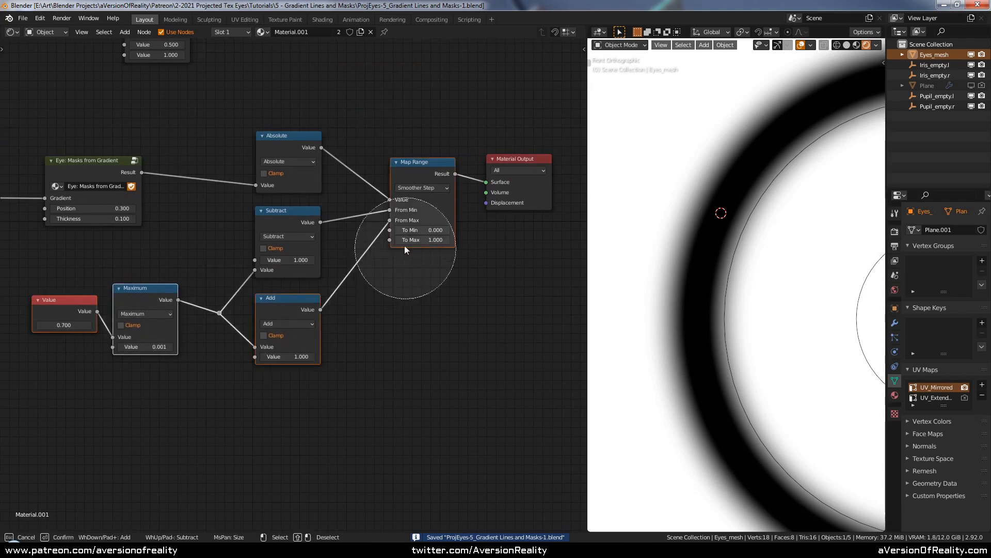
pyautogui.rightClick(317, 208)
pyautogui.hotkey('ctrl', 'c')
# Step: Link the Masks from Gradient group's Result to the Material Output's Surface and paste the copied nodes inside the group
pyautogui.click(129, 176)
pyautogui.moveTo(141, 172); pyautogui.dragTo(486, 182)
pyautogui.press('Tab')
pyautogui.hotkey('ctrl', 'v')
# Step: Replace the pasted Value node with a duplicate Group Input, linking a new group input to Maximum's first value
pyautogui.scroll(2, 340, 217)
pyautogui.hotkey('shift', 'd')
pyautogui.click(139, 345)
pyautogui.press('x')
pyautogui.moveTo(312, 274); pyautogui.dragTo(248, 403)
# Step: Rename the new group input as Line Feather
pyautogui.press('n')
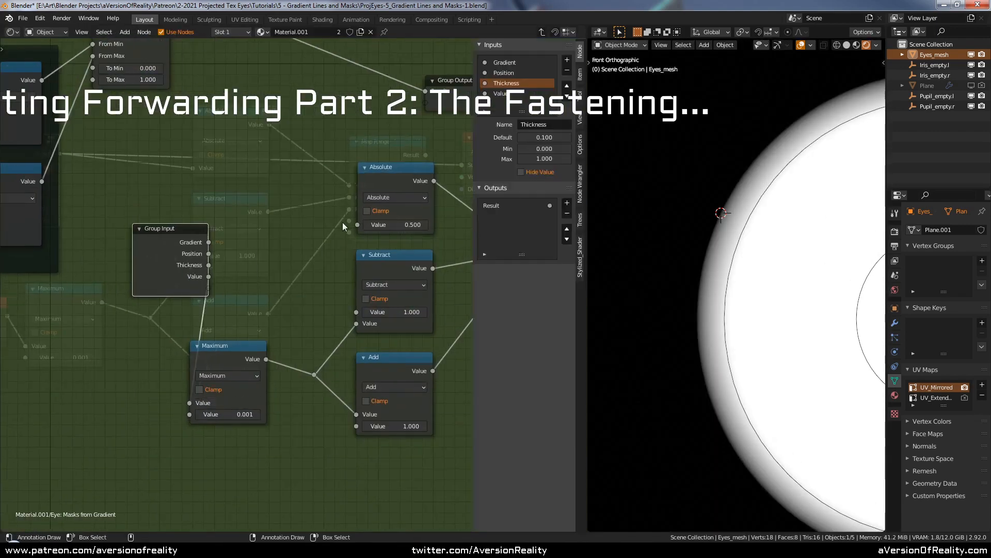
pyautogui.doubleClick(506, 94)
pyautogui.write('Line Feathern')
# Step: Link the linear Map Range's Result to Absolute and the Smoother Step Map Range's Result to the Group Output, placed farther along
pyautogui.moveTo(190, 95); pyautogui.dragTo(351, 296)
pyautogui.scroll(-1, 305, 243)
pyautogui.moveTo(305, 242); pyautogui.dragTo(559, 197)
pyautogui.moveTo(422, 311); pyautogui.dragTo(520, 212)
# Step: Join the pasted nodes and their Group Input in a frame labelled Ramp and Feather Line
pyautogui.press('c')
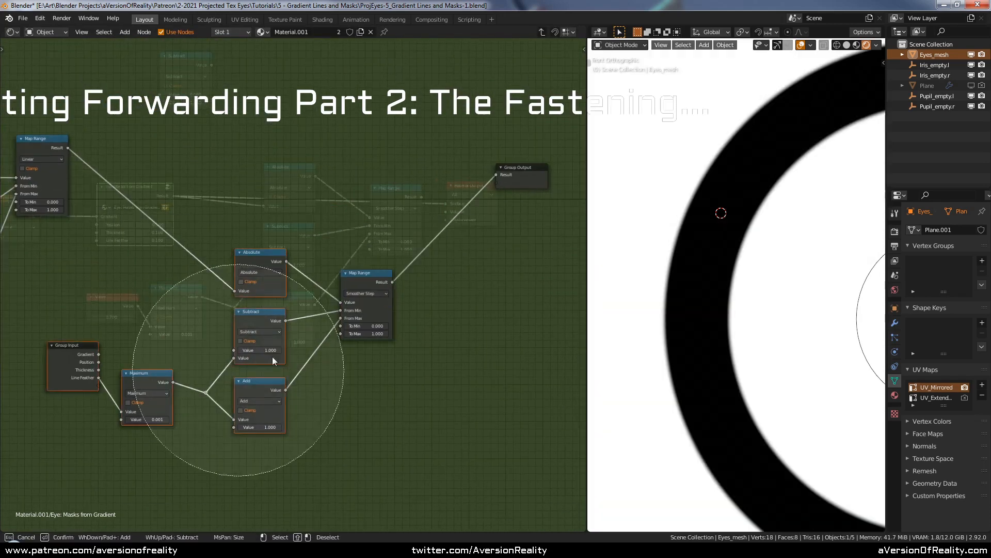
pyautogui.moveTo(272, 356); pyautogui.dragTo(300, 274, button='middle')
pyautogui.hotkey('ctrl', 'j')
pyautogui.press('n')
pyautogui.doubleClick(543, 92)
pyautogui.write('Ramp and Feather Line')
pyautogui.press('Return')
pyautogui.press('n')
# Step: Tidy the group layout by moving the Maximum and Group Input nodes within the frame and shifting the Group Output outward
pyautogui.moveTo(179, 356); pyautogui.dragTo(208, 342)
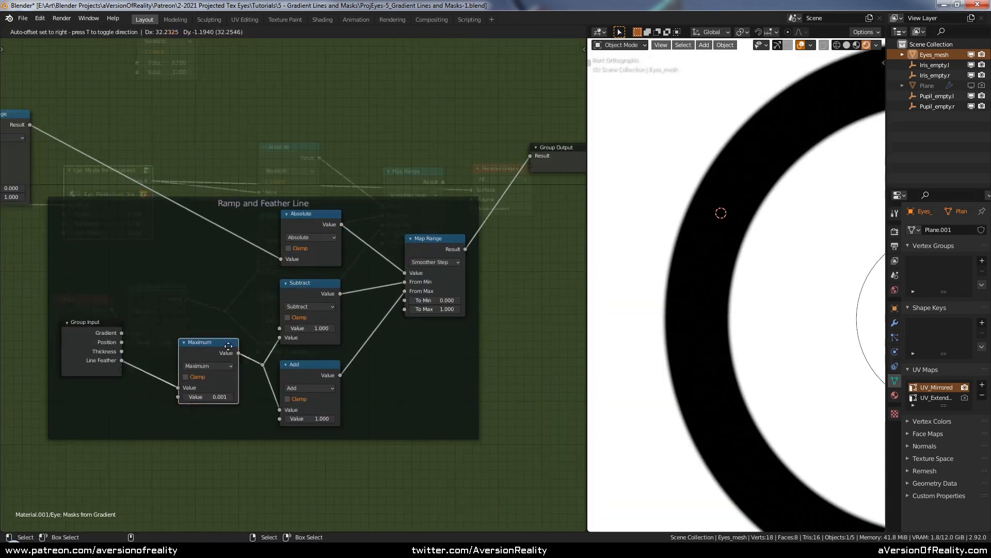
pyautogui.moveTo(85, 324); pyautogui.dragTo(124, 304)
pyautogui.moveTo(507, 183); pyautogui.dragTo(542, 181)
# Step: Set the Line Feather group input's minimum to 0 and maximum to 1
pyautogui.scroll(-2, 370, 199)
pyautogui.press('n')
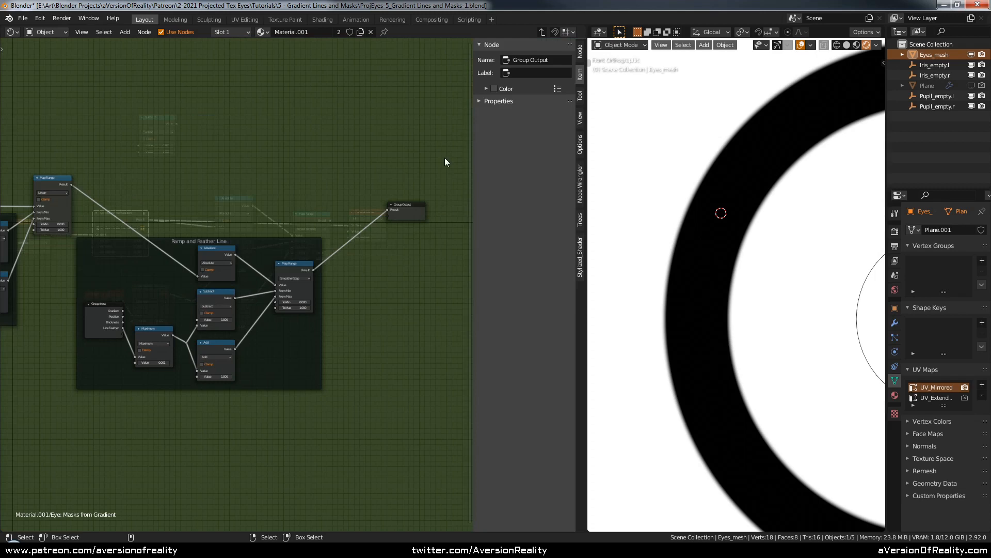
pyautogui.click(580, 52)
pyautogui.click(544, 149)
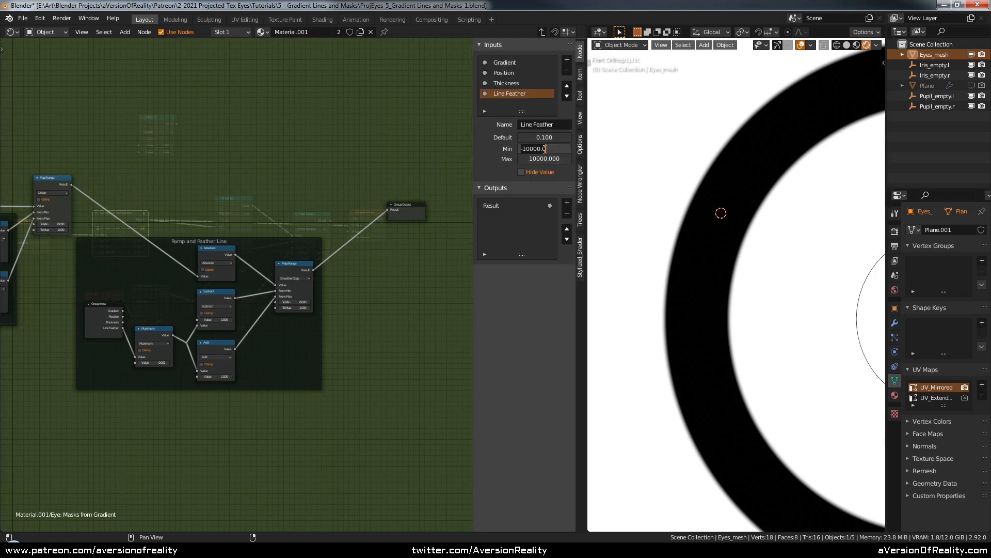
pyautogui.write('0')
pyautogui.press('Return')
pyautogui.click(545, 160)
pyautogui.write('1')
pyautogui.press('Return')
pyautogui.scroll(2, 396, 157)
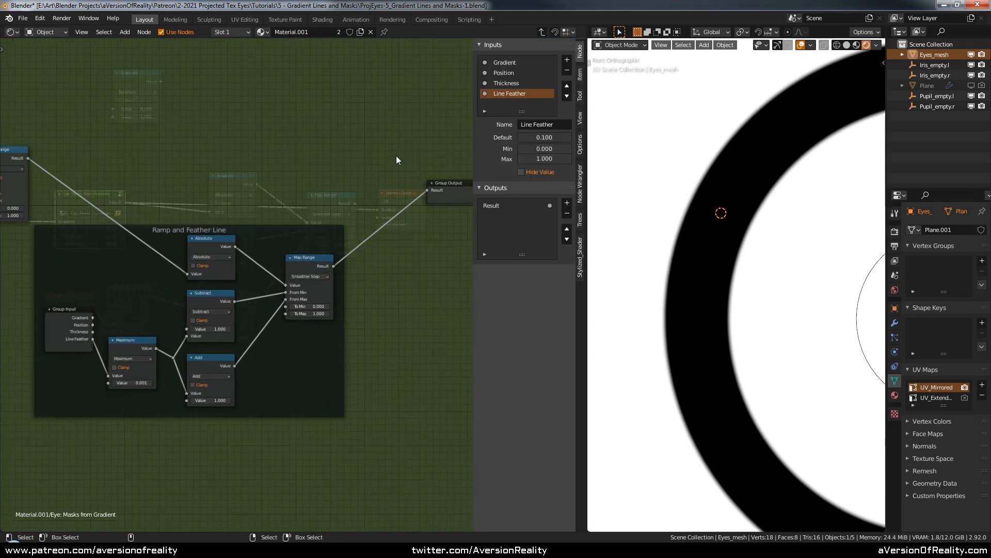
# Step: Exit the group and delete the original Value, Maximum, reroute, Absolute, Subtract, Add and Map Range nodes
pyautogui.press('Tab')
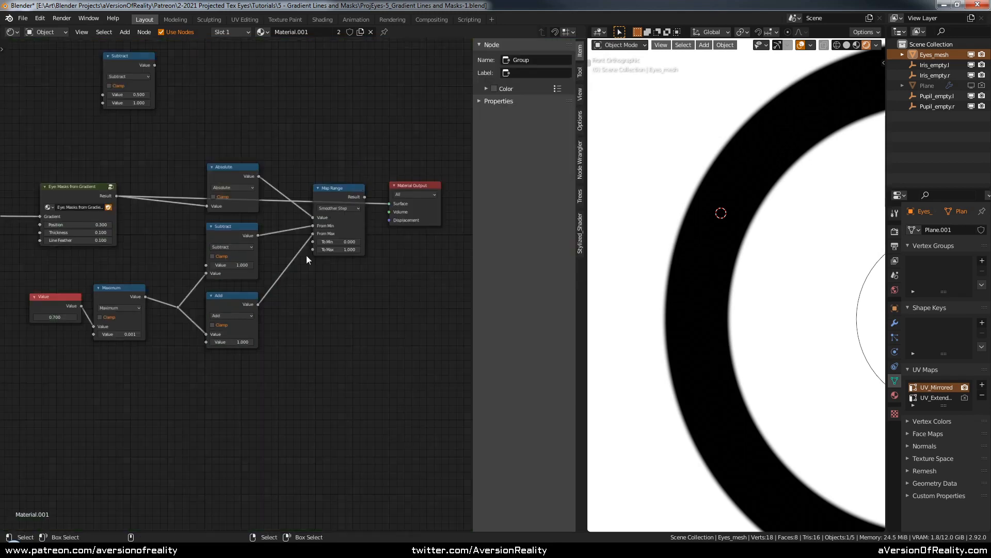
pyautogui.press('c')
pyautogui.scroll(-6, 83, 321)
pyautogui.moveTo(83, 318); pyautogui.dragTo(269, 265)
pyautogui.rightClick(267, 263)
pyautogui.press('x')
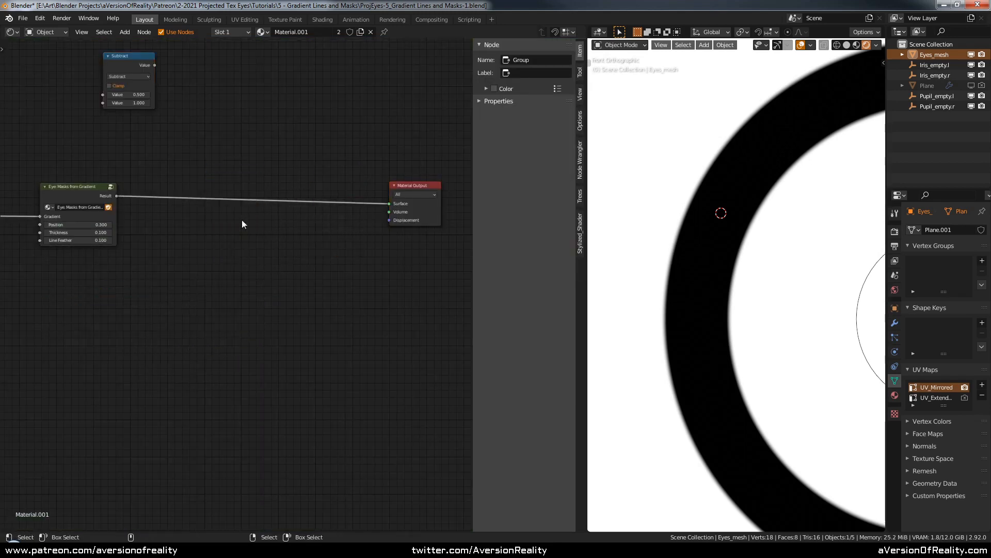
# Step: Test the group's Line Feather at 2.000 and -1, and set it to 0
pyautogui.moveTo(72, 240); pyautogui.dragTo(124, 241)
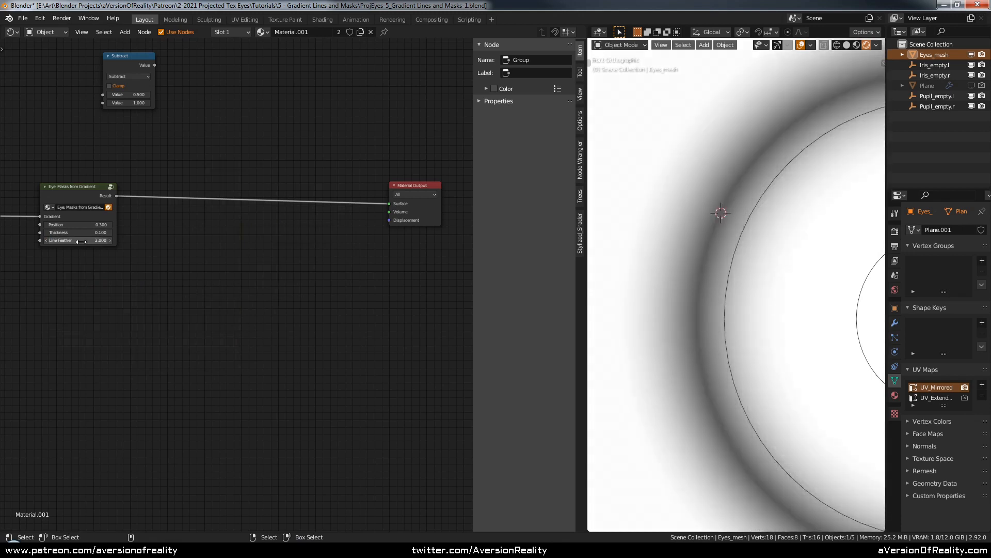
pyautogui.click(90, 241)
pyautogui.write('1')
pyautogui.press('Return')
pyautogui.click(90, 240)
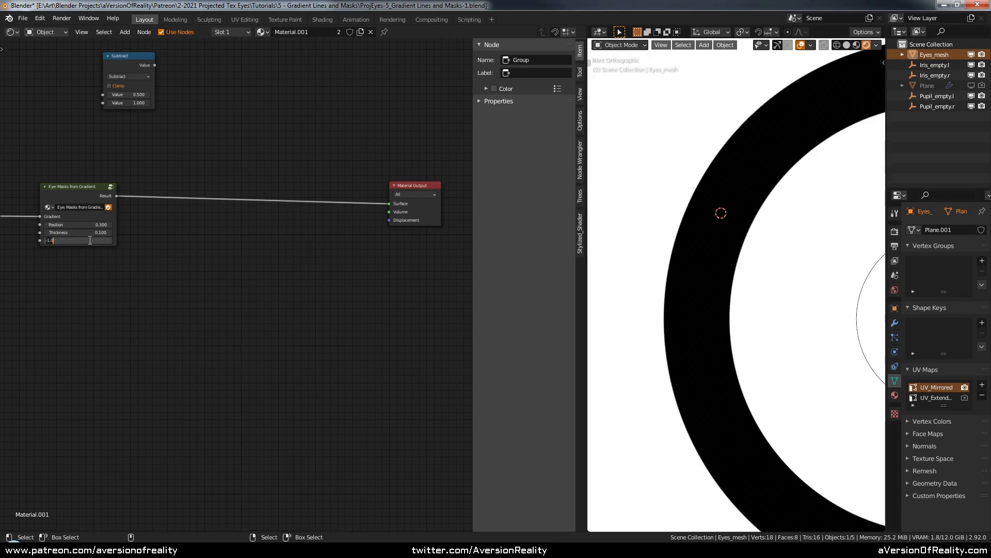
pyautogui.write('0')
pyautogui.press('Return')
# Step: Move the Material Output node closer to the Masks from Gradient group
pyautogui.moveTo(403, 212); pyautogui.dragTo(231, 212)
pyautogui.moveTo(204, 223); pyautogui.dragTo(321, 245, button='middle')
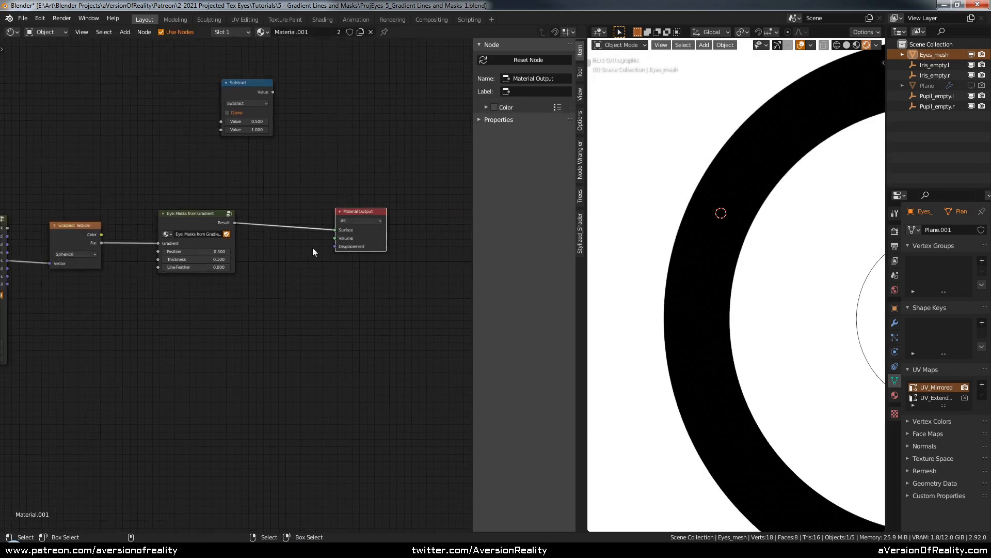
pyautogui.scroll(2, 230, 248)
pyautogui.click(195, 220)
pyautogui.press('Tab')
pyautogui.moveTo(138, 351); pyautogui.dragTo(181, 355, button='middle')
pyautogui.press('Tab')
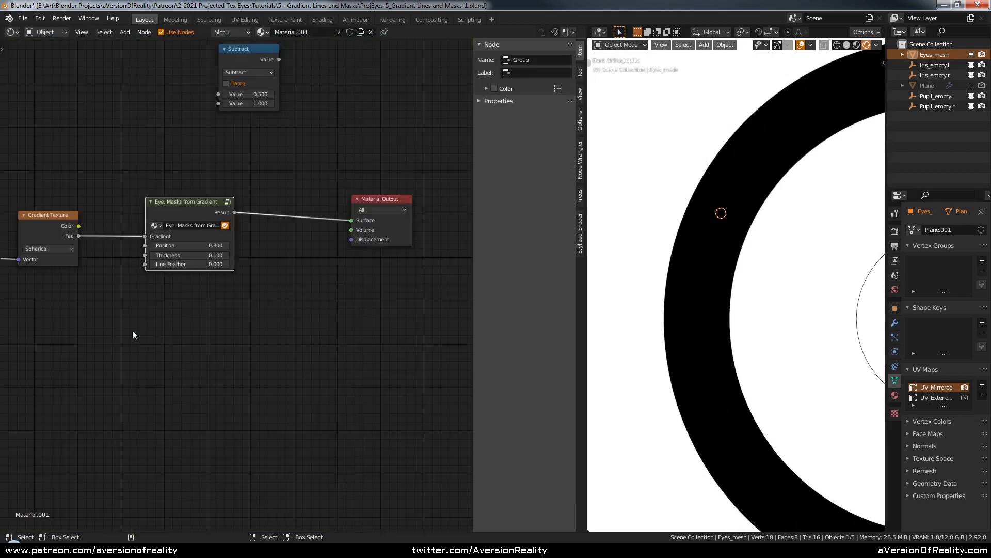
# Step: Set the Masks from Gradient group's Line Feather to 0.900
pyautogui.scroll(2, 223, 290)
pyautogui.moveTo(183, 259); pyautogui.dragTo(188, 259)
pyautogui.scroll(-3, 258, 278)
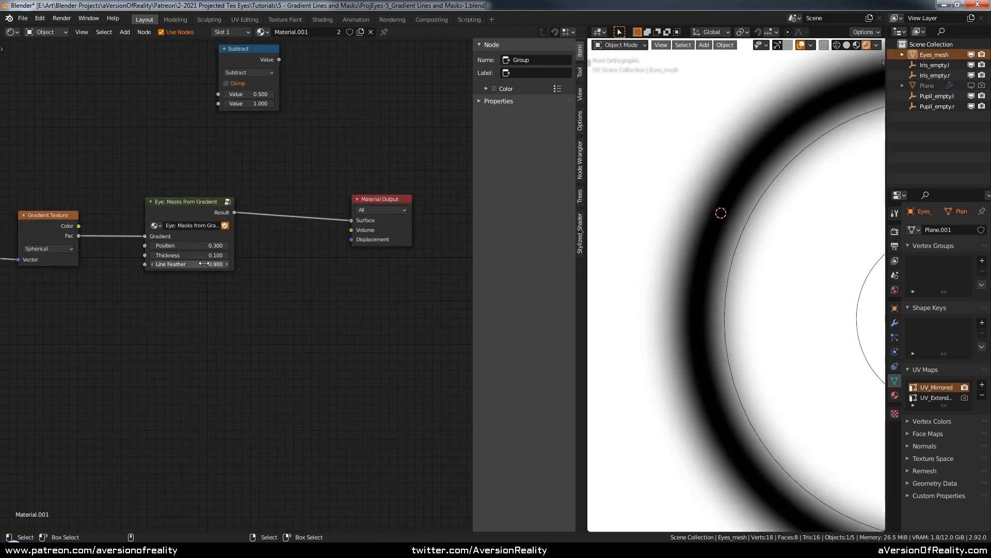
pyautogui.press('BackSpace')
pyautogui.scroll(-4, 229, 305)
pyautogui.moveTo(205, 269); pyautogui.dragTo(209, 263)
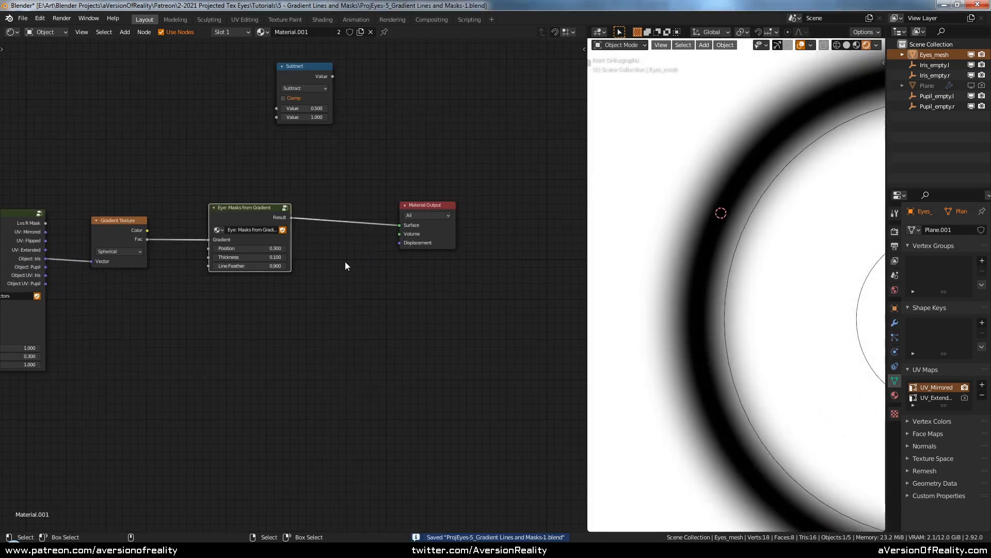
# Step: Open the Masks from Gradient group and move the Group Output lower, nearer the level of the Map Range's Result
pyautogui.press('Tab')
pyautogui.scroll(3, 454, 276)
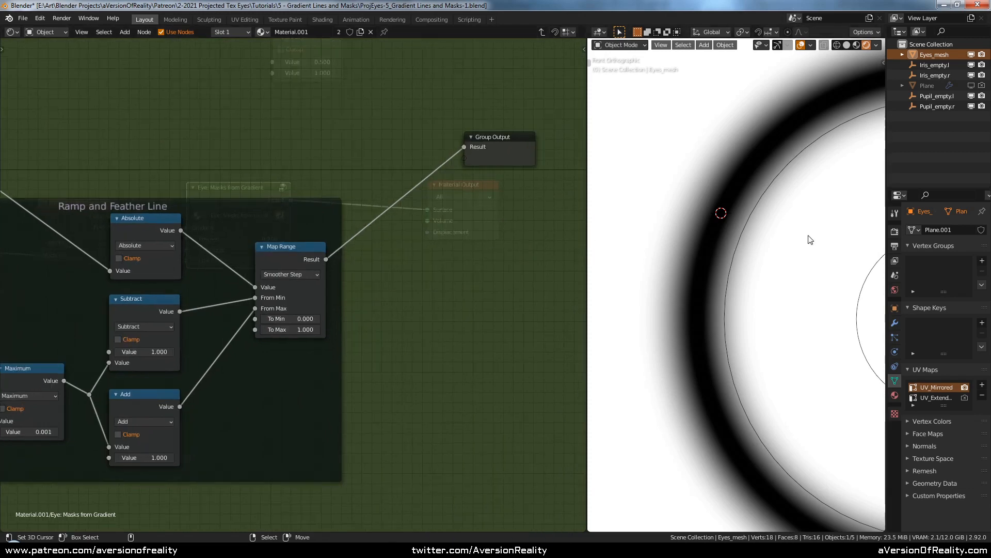
pyautogui.scroll(-2, 810, 240)
pyautogui.scroll(2, 727, 242)
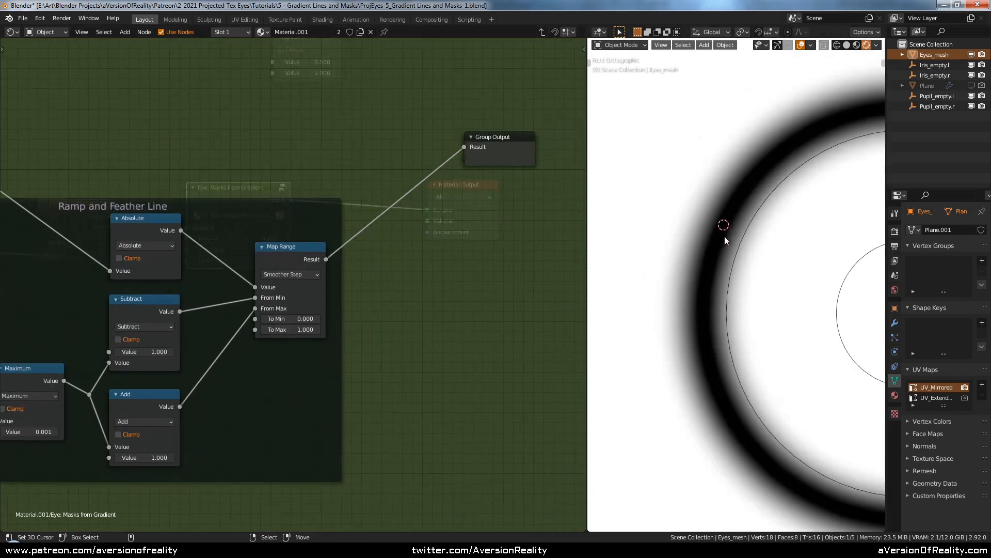
pyautogui.keyDown('ctrl'); pyautogui.scroll(-2, 447, 254); pyautogui.keyUp('ctrl')
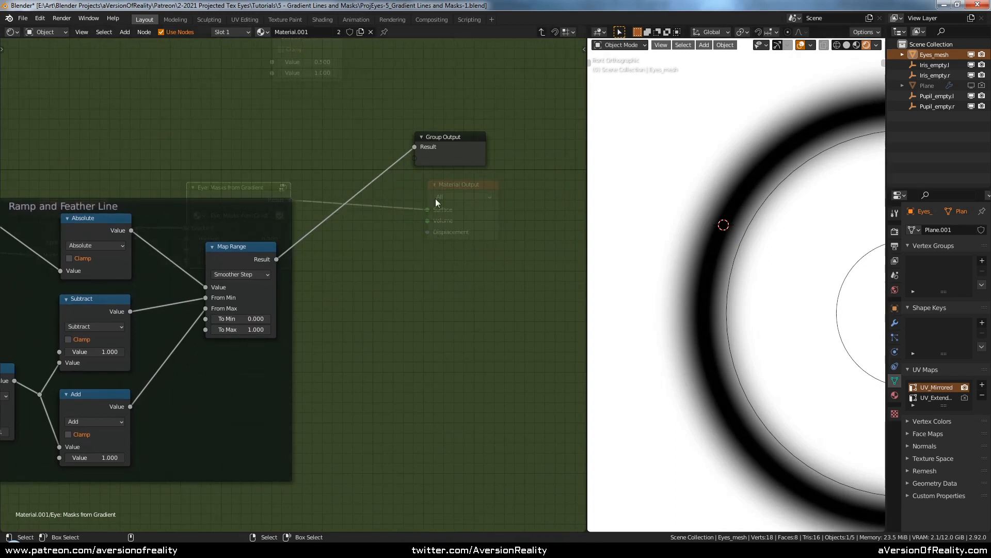
pyautogui.moveTo(456, 155); pyautogui.dragTo(503, 213)
pyautogui.click(519, 271)
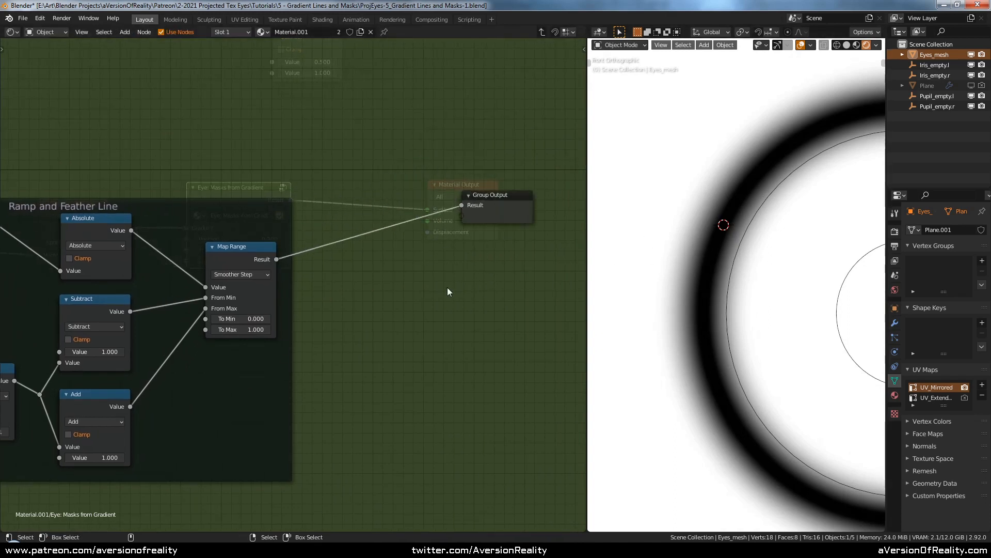
# Step: Invert the line mask by setting the Smoother Step Map Range's To Min to 1 and To Max to 0
pyautogui.scroll(1, 417, 290)
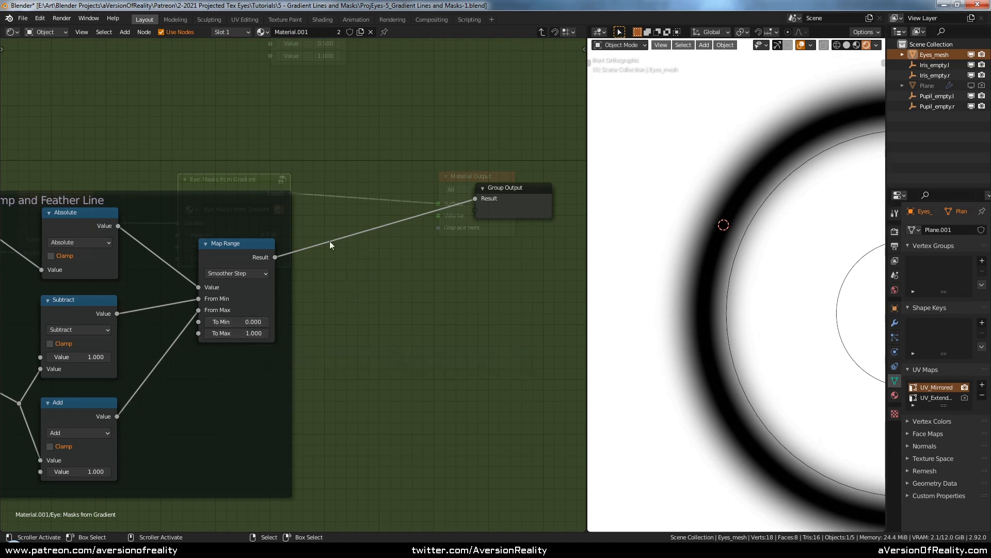
pyautogui.click(247, 321)
pyautogui.write('1')
pyautogui.press('Return')
pyautogui.click(243, 333)
pyautogui.write('0')
pyautogui.press('Return')
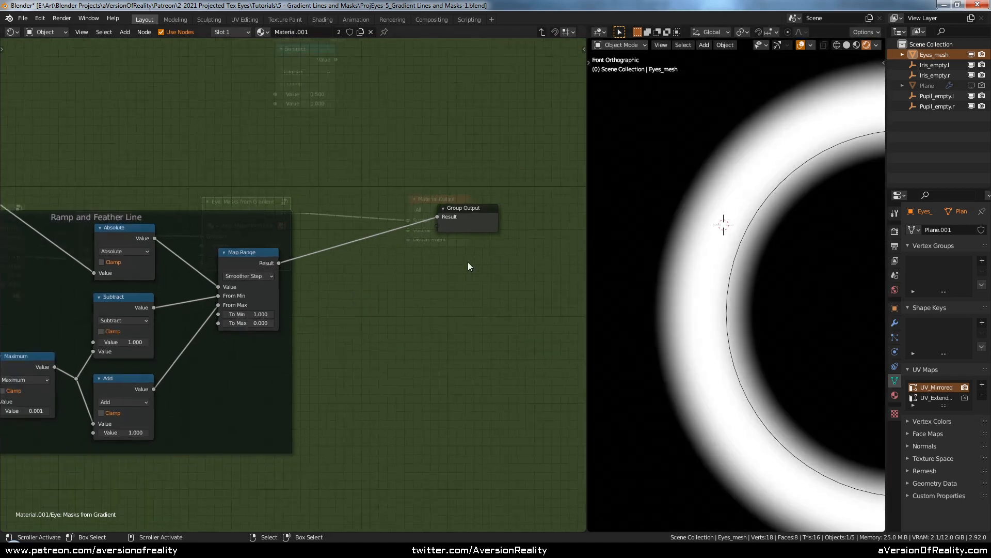
# Step: Leave the Masks from Gradient group and set its Thickness to 0.000
pyautogui.scroll(-1, 468, 262)
pyautogui.press('Tab')
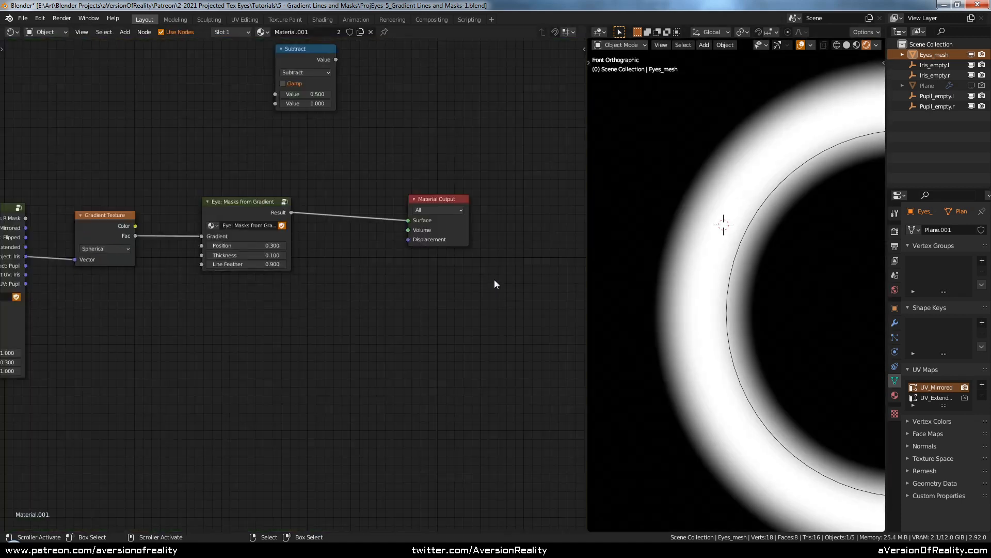
pyautogui.scroll(1, 495, 280)
pyautogui.scroll(-2, 733, 204)
pyautogui.scroll(1, 733, 200)
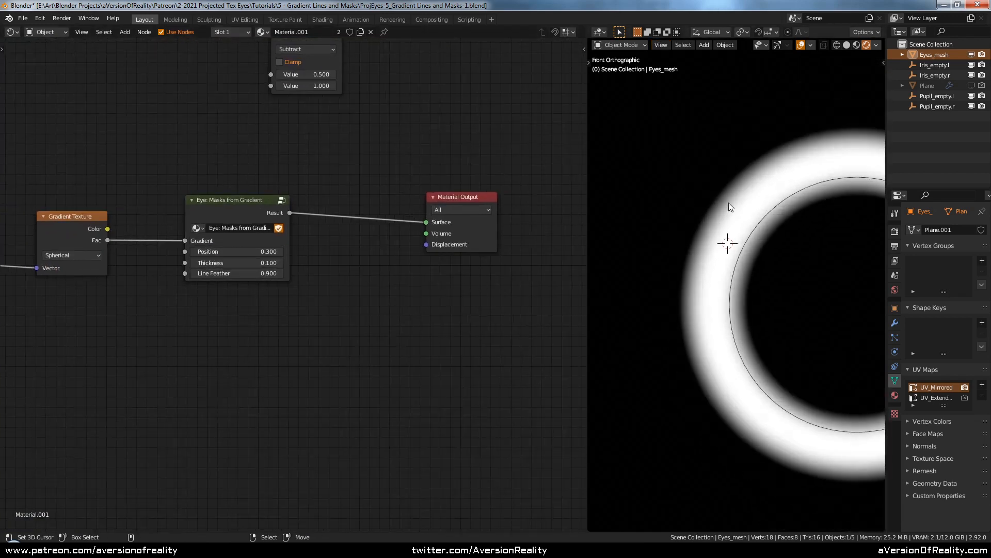
pyautogui.moveTo(260, 263); pyautogui.dragTo(242, 264)
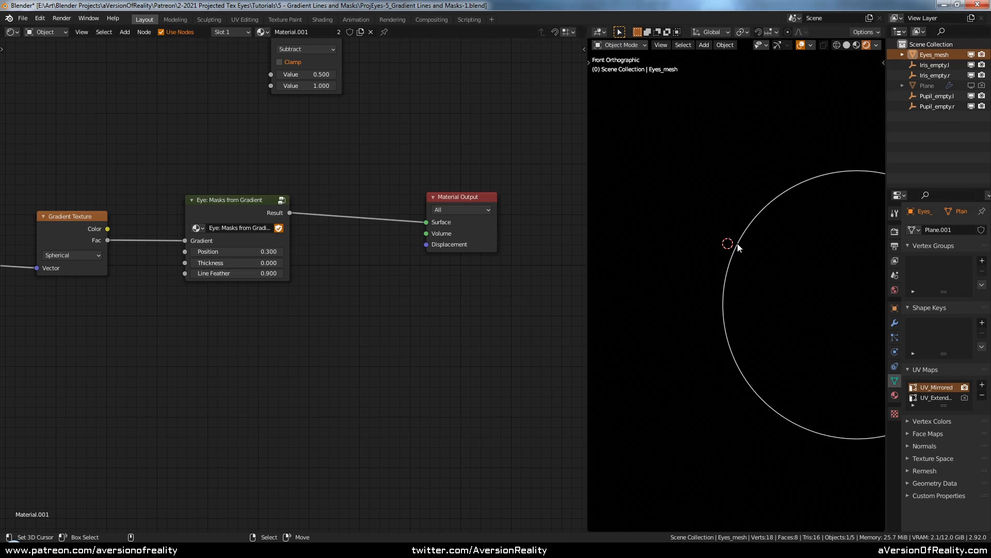
pyautogui.scroll(1, 737, 248)
# Step: Examine the Maximum node that limits Thickness in the group's Position + Thickness frame, and return to the material's main node tree
pyautogui.click(232, 207)
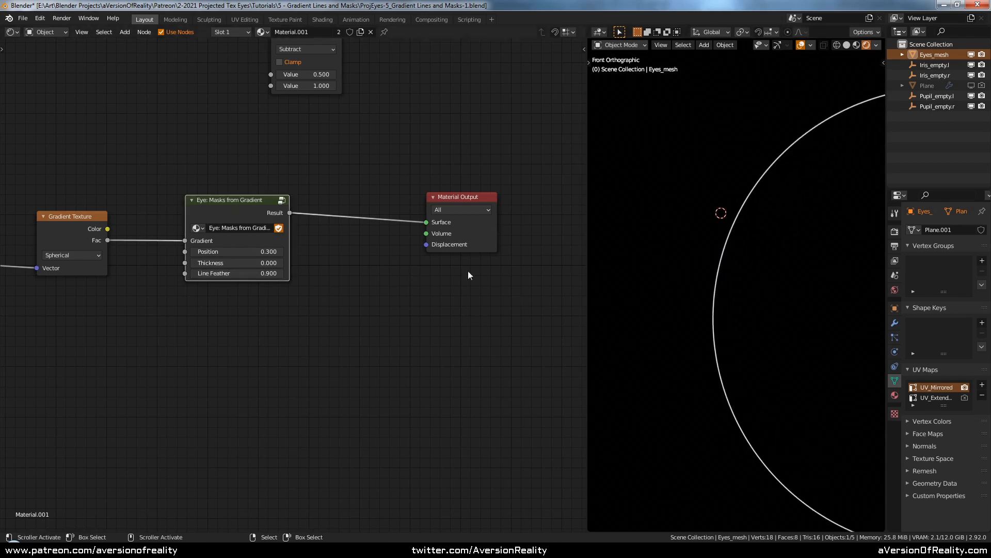
pyautogui.press('Tab')
pyautogui.press('Home')
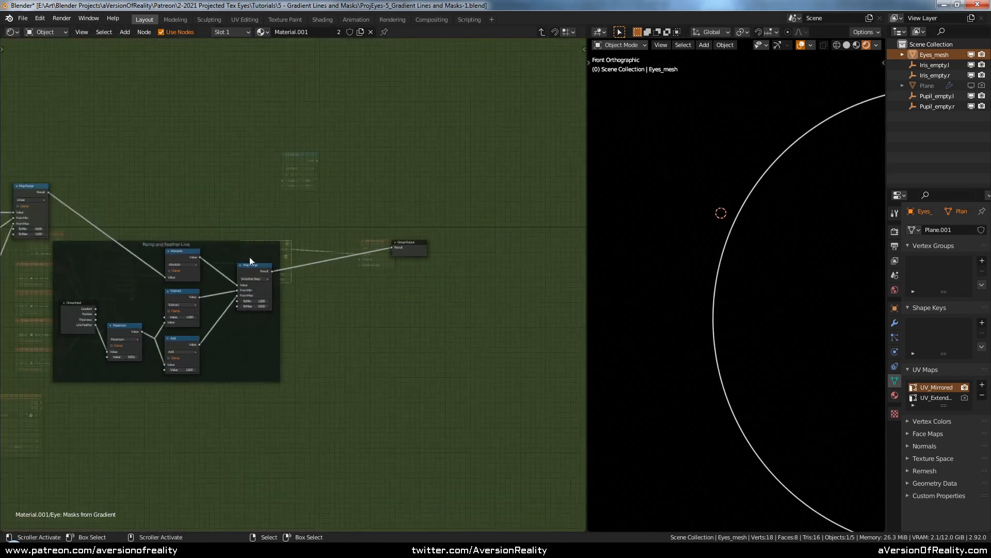
pyautogui.scroll(3, 308, 274)
pyautogui.click(240, 355)
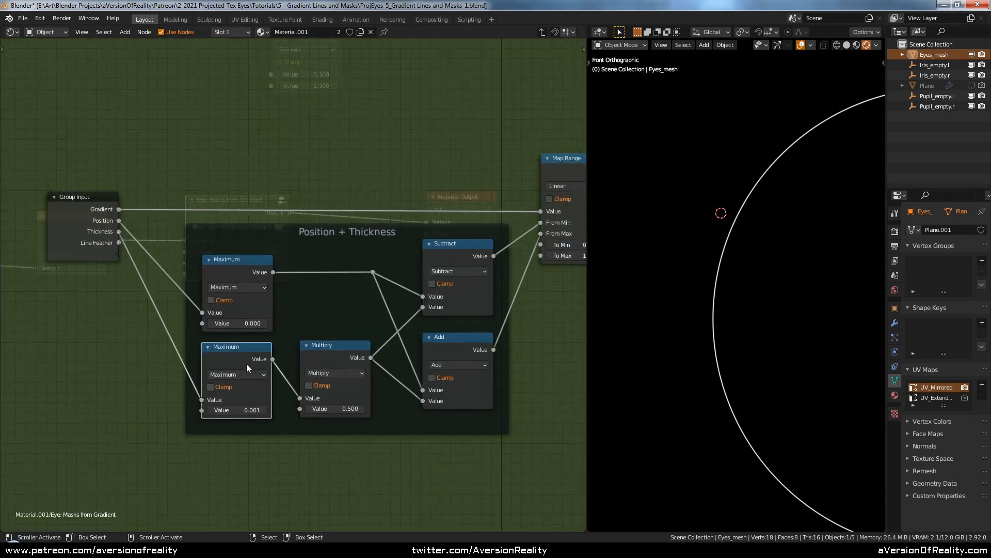
pyautogui.moveTo(222, 350); pyautogui.dragTo(168, 343, button='middle')
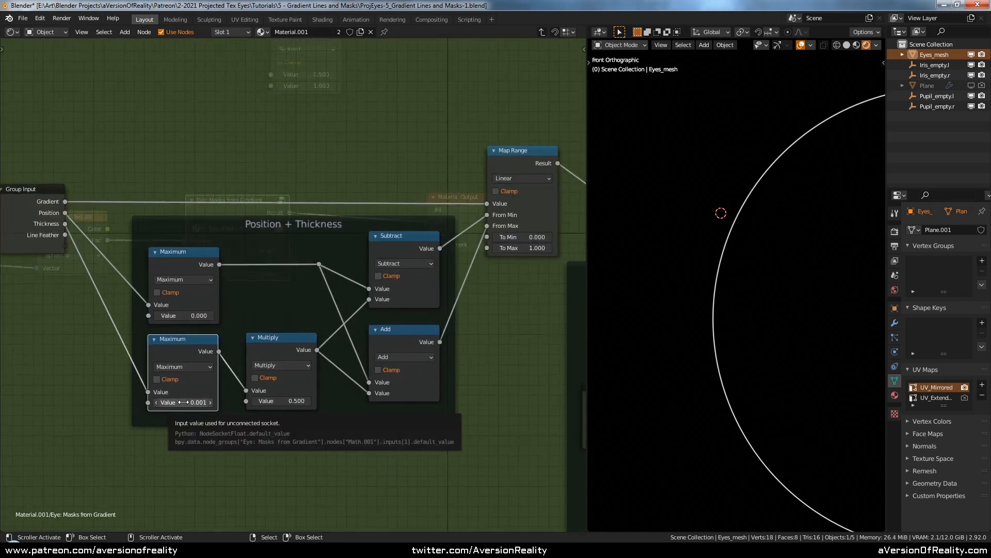
pyautogui.press('Tab')
pyautogui.moveTo(424, 281); pyautogui.dragTo(487, 277)
pyautogui.click(379, 297)
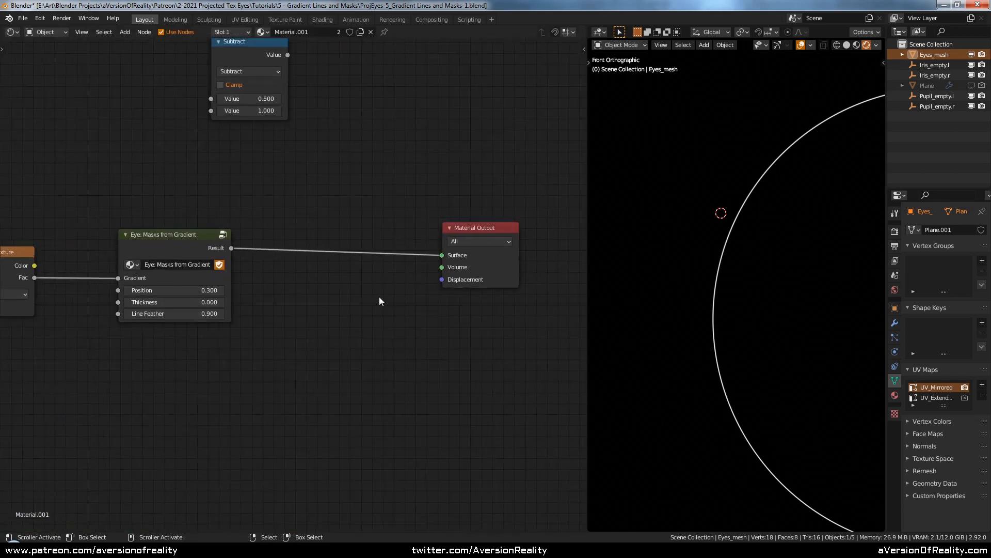
# Step: Move the Masks from Gradient group node closer to the Material Output
pyautogui.click(206, 242)
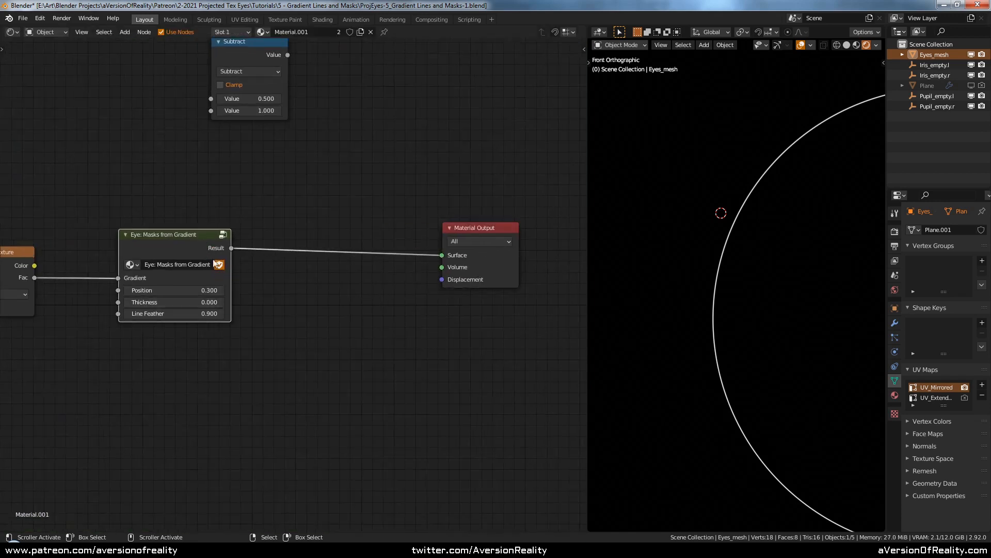
pyautogui.click(304, 293)
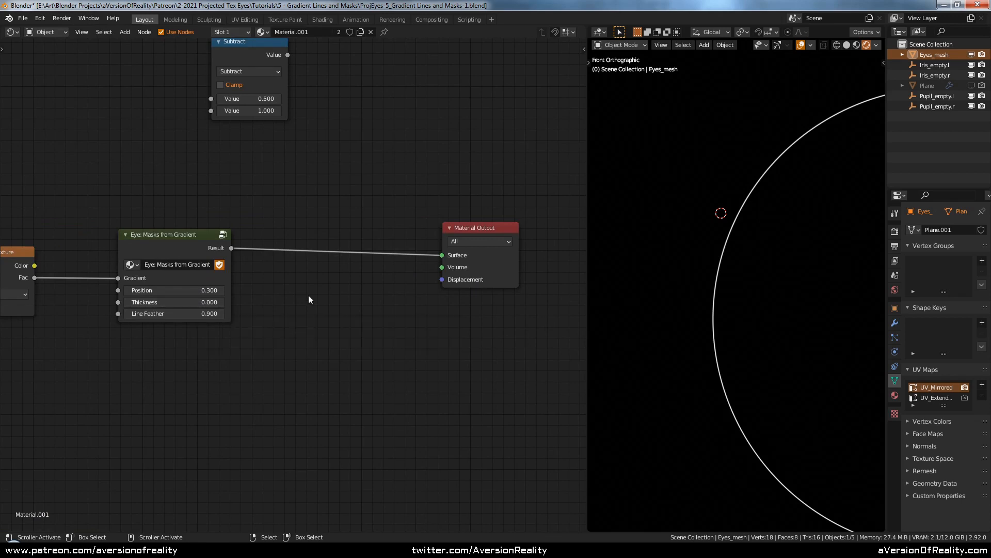
pyautogui.click(203, 241)
pyautogui.click(262, 266)
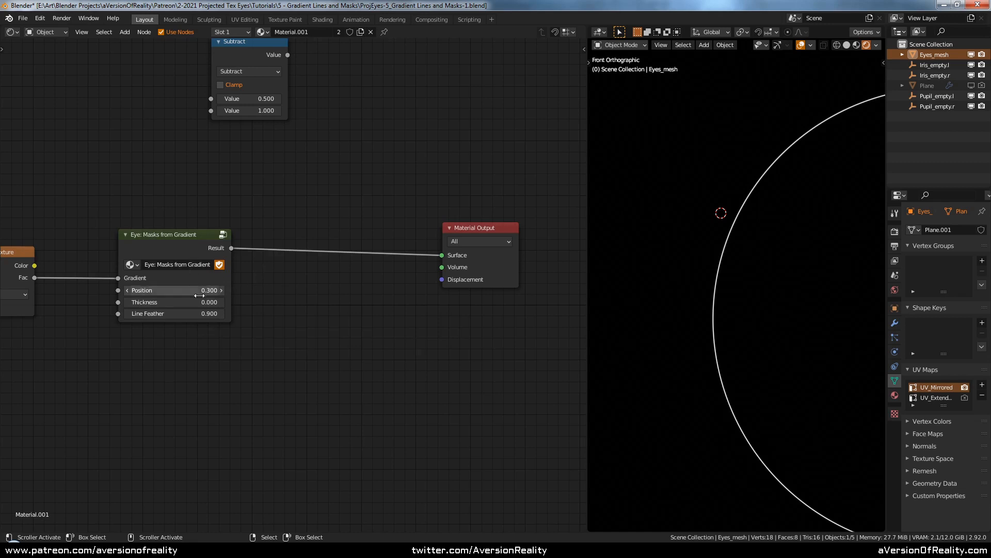
pyautogui.click(191, 241)
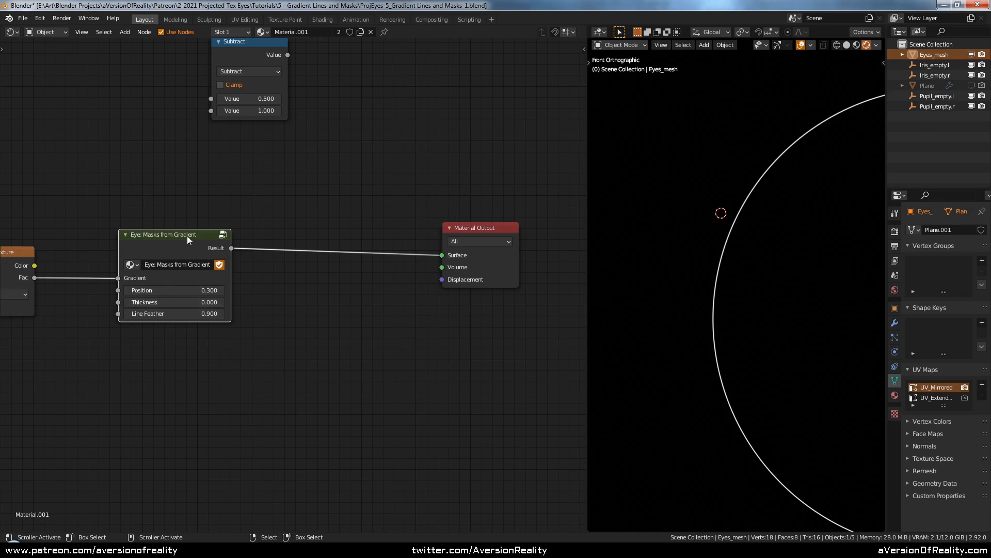
pyautogui.moveTo(180, 240); pyautogui.dragTo(213, 246)
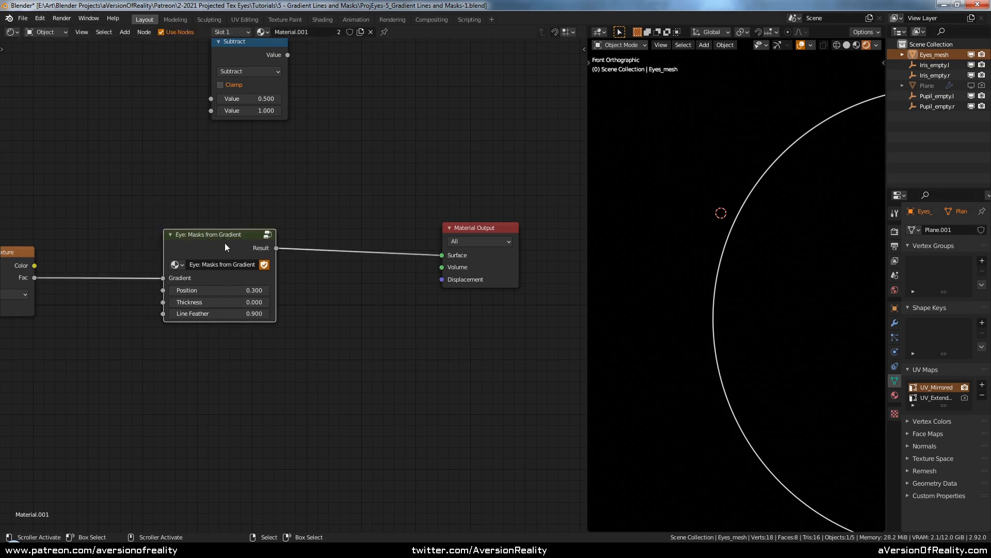
# Step: Open the Masks from Gradient group and move the Group Output farther from the Smoother Step Map Range to make room
pyautogui.press('Tab')
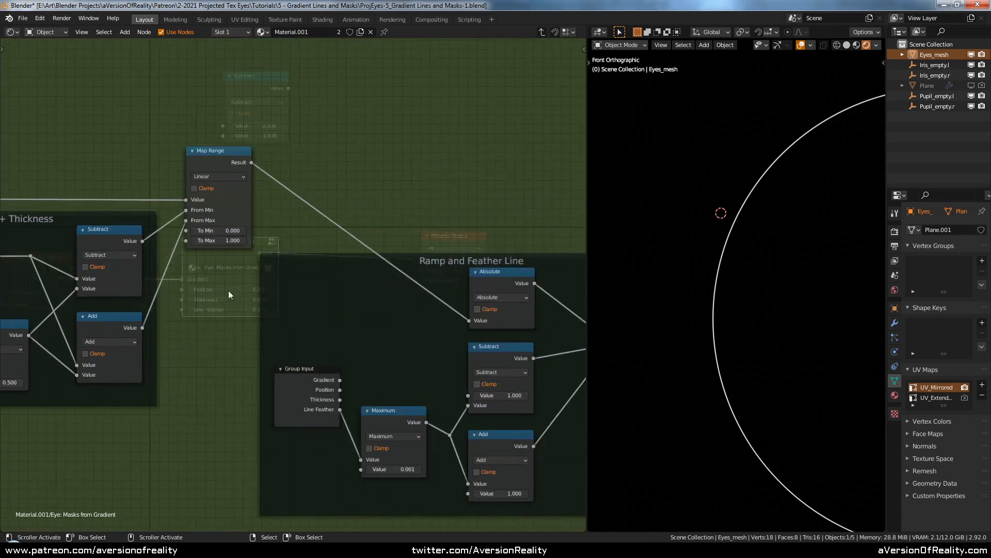
pyautogui.scroll(-1, 228, 290)
pyautogui.moveTo(420, 289); pyautogui.dragTo(307, 272, button='middle')
pyautogui.scroll(1, 307, 272)
pyautogui.moveTo(426, 246); pyautogui.dragTo(517, 240)
pyautogui.click(414, 275)
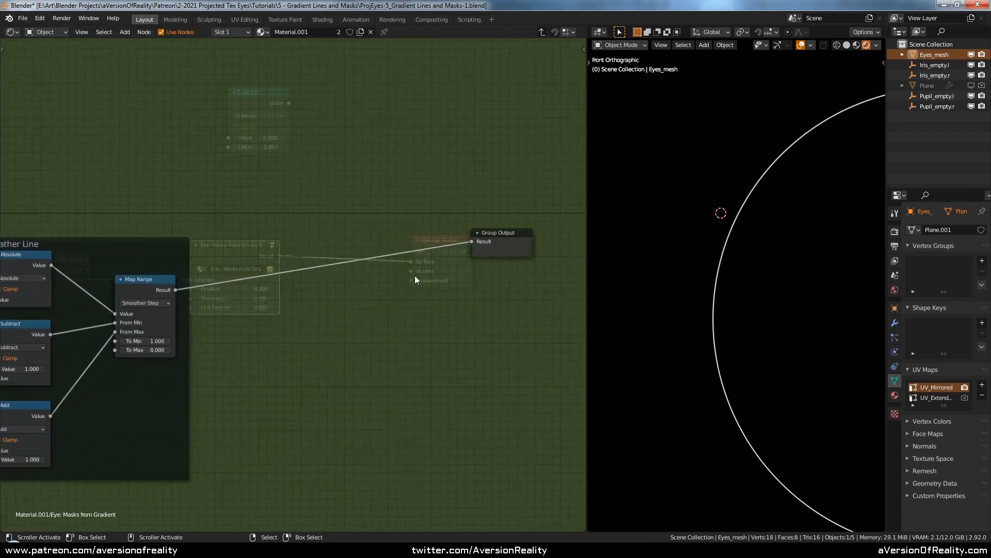
# Step: Duplicate the Group Input and place the copy above the link from the Smoother Step Map Range to the Group Output
pyautogui.scroll(1, 414, 275)
pyautogui.hotkey('shift', 'a')
pyautogui.scroll(-2, 221, 217)
pyautogui.moveTo(221, 217); pyautogui.dragTo(355, 222, button='middle')
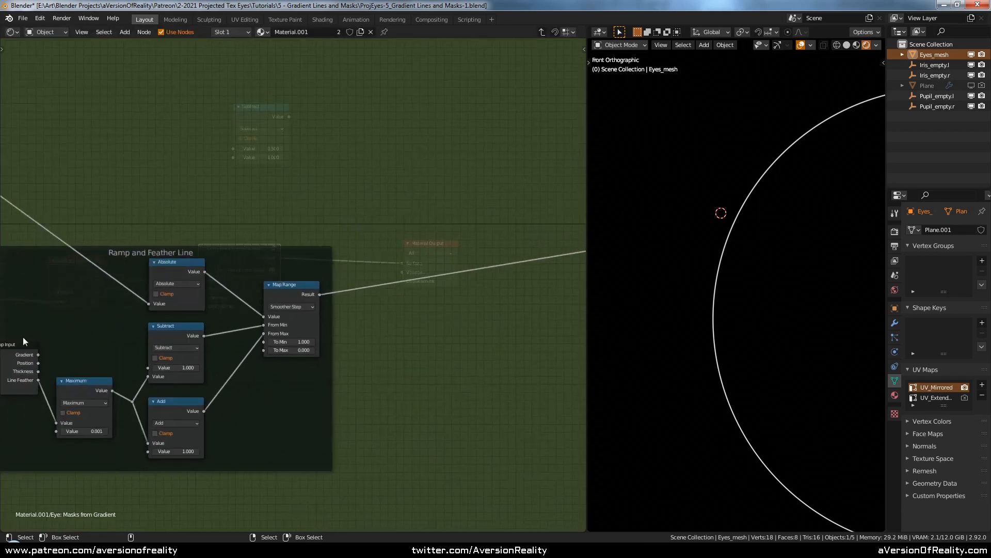
pyautogui.click(23, 341)
pyautogui.hotkey('shift', 'd')
pyautogui.click(443, 172)
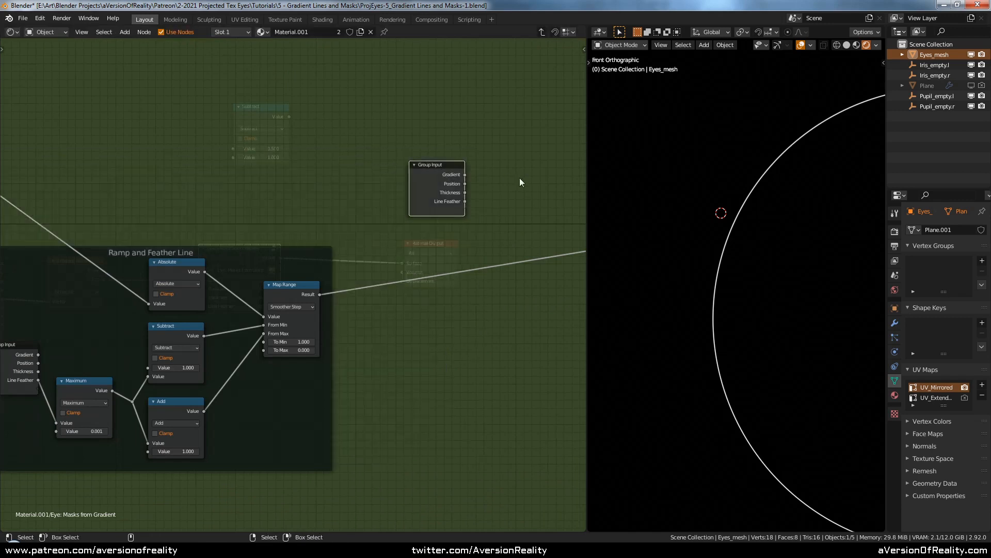
pyautogui.moveTo(520, 178); pyautogui.dragTo(388, 194, button='middle')
pyautogui.scroll(1, 359, 188)
pyautogui.moveTo(316, 178); pyautogui.dragTo(267, 180)
pyautogui.moveTo(392, 215); pyautogui.dragTo(333, 219, button='middle')
pyautogui.moveTo(448, 278); pyautogui.dragTo(478, 267)
pyautogui.click(407, 302)
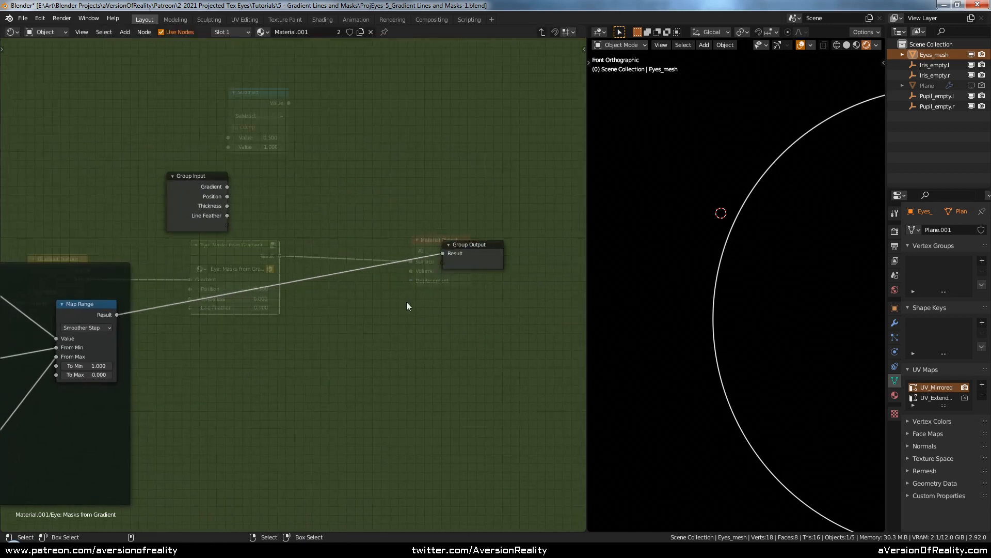
# Step: Add a Math node set to Less Than beside the duplicated Group Input
pyautogui.scroll(1, 294, 221)
pyautogui.moveTo(294, 221); pyautogui.dragTo(335, 218, button='middle')
pyautogui.hotkey('shift', 'a')
pyautogui.moveTo(334, 218)
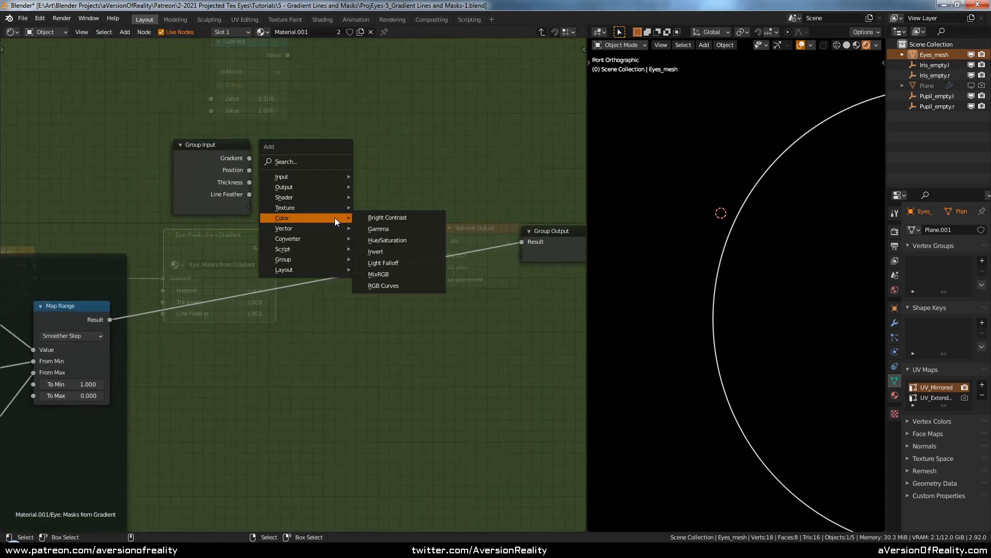
pyautogui.moveTo(312, 239)
pyautogui.click(405, 318)
pyautogui.click(420, 171)
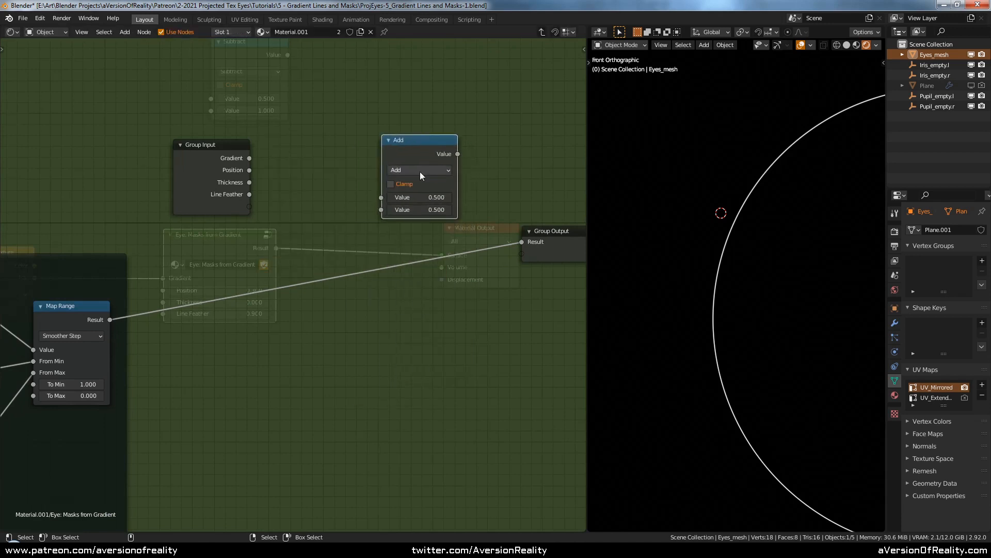
pyautogui.click(420, 171)
pyautogui.click(506, 237)
pyautogui.moveTo(425, 146); pyautogui.dragTo(408, 128)
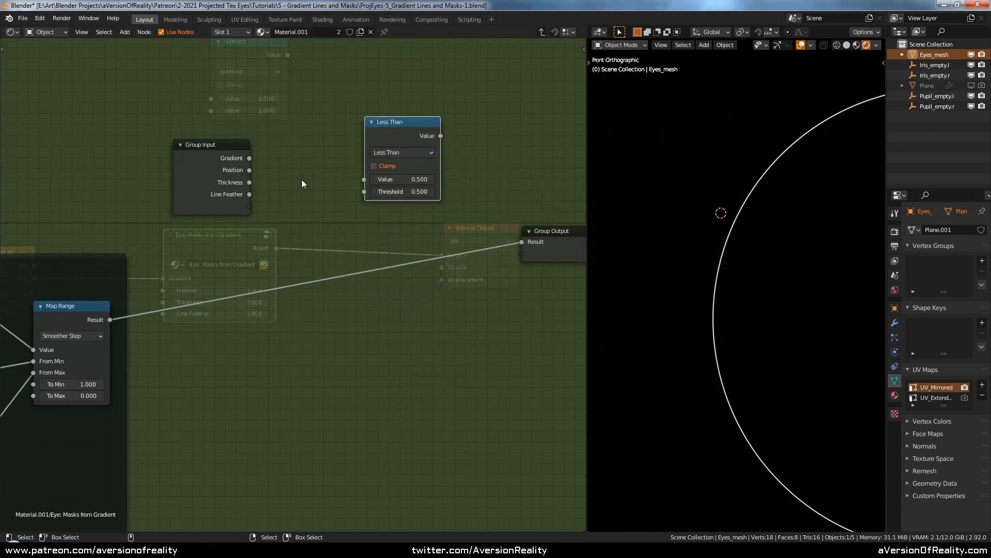
# Step: Connect Thickness to the Less Than node's Value, set its Threshold to 0.001, and move the node closer to the Group Input
pyautogui.moveTo(250, 182); pyautogui.dragTo(364, 180)
pyautogui.doubleClick(406, 192)
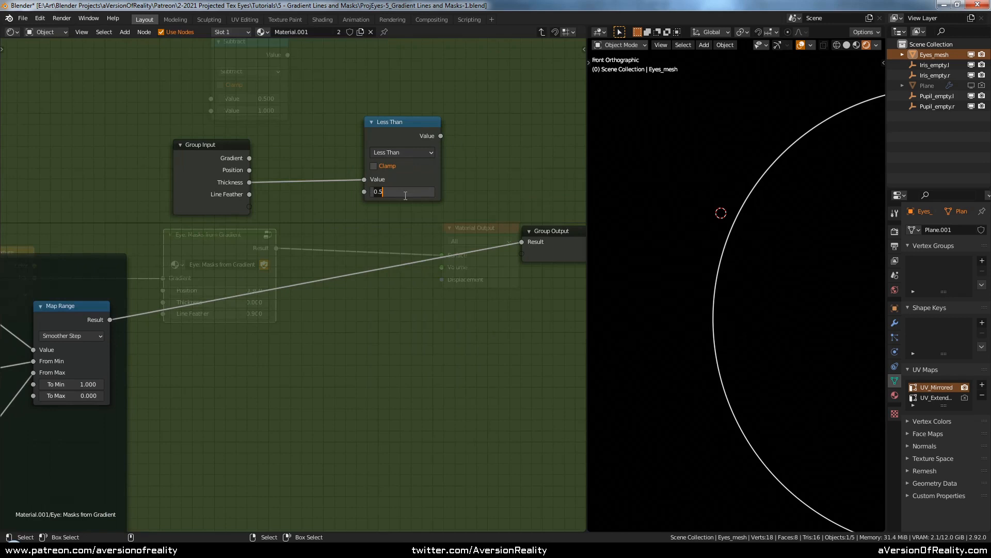
pyautogui.write('.001')
pyautogui.press('Return')
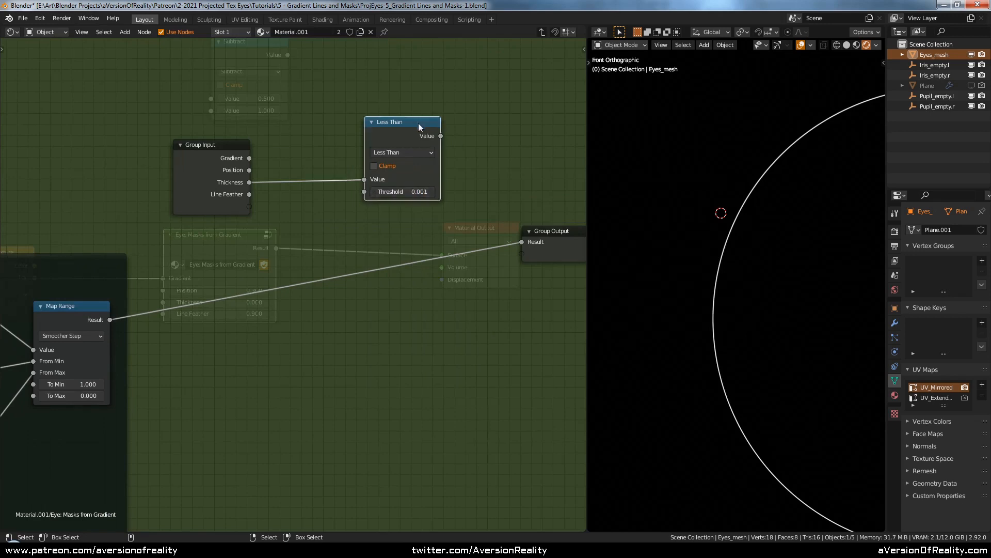
pyautogui.moveTo(413, 122); pyautogui.dragTo(361, 128)
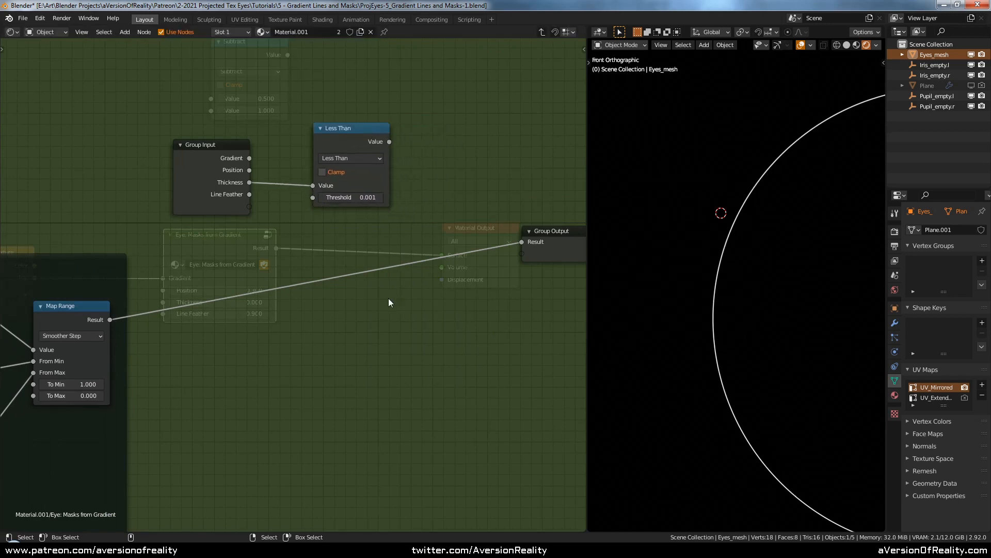
# Step: Insert a MixRGB node before the Group Output, with the Less Than result driving Fac and the Smoother Step Map Range feeding Color1
pyautogui.hotkey('shift', 'a')
pyautogui.click(471, 327)
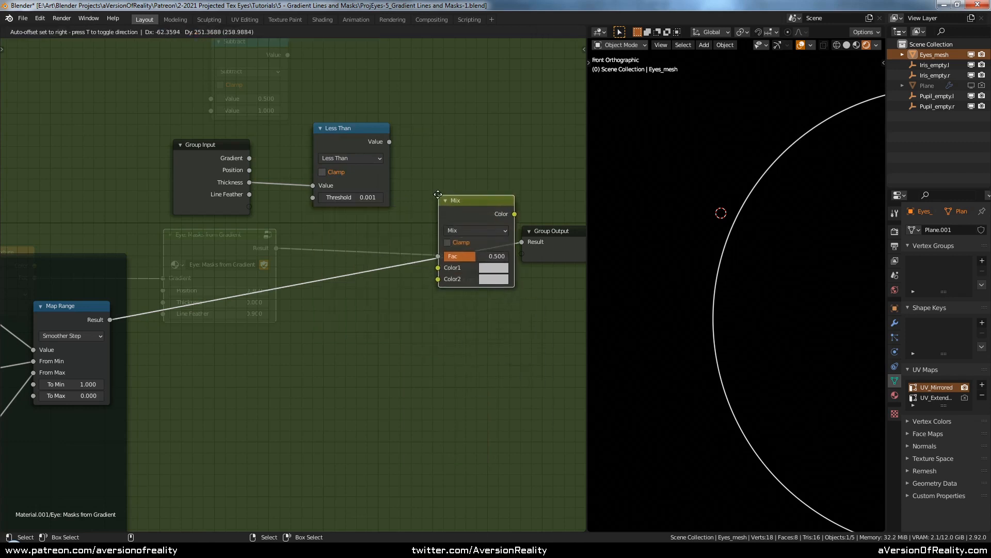
pyautogui.click(399, 189)
pyautogui.moveTo(401, 255); pyautogui.dragTo(348, 153)
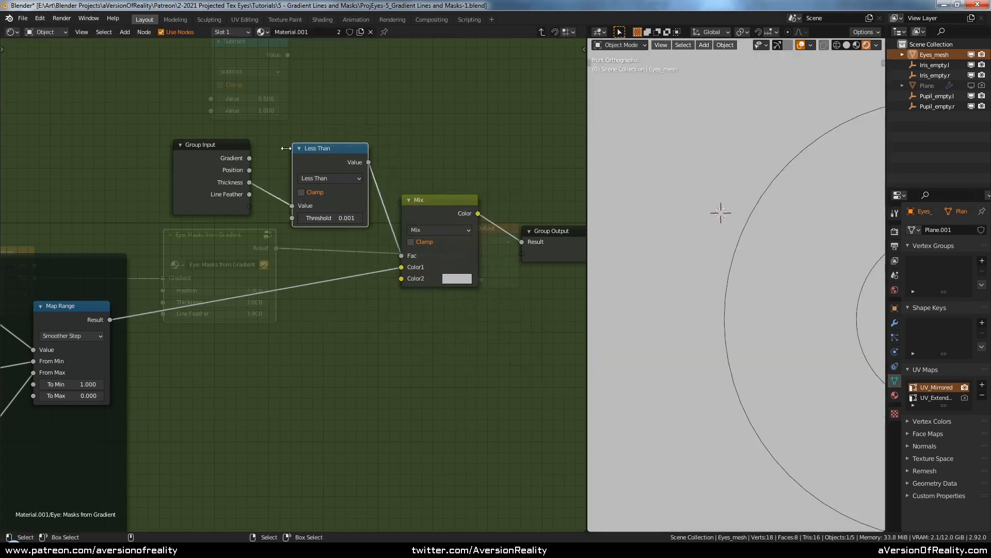
pyautogui.moveTo(239, 168); pyautogui.dragTo(259, 183)
pyautogui.click(395, 316)
pyautogui.moveTo(400, 315); pyautogui.dragTo(307, 291, button='middle')
pyautogui.moveTo(268, 178); pyautogui.dragTo(303, 179, button='middle')
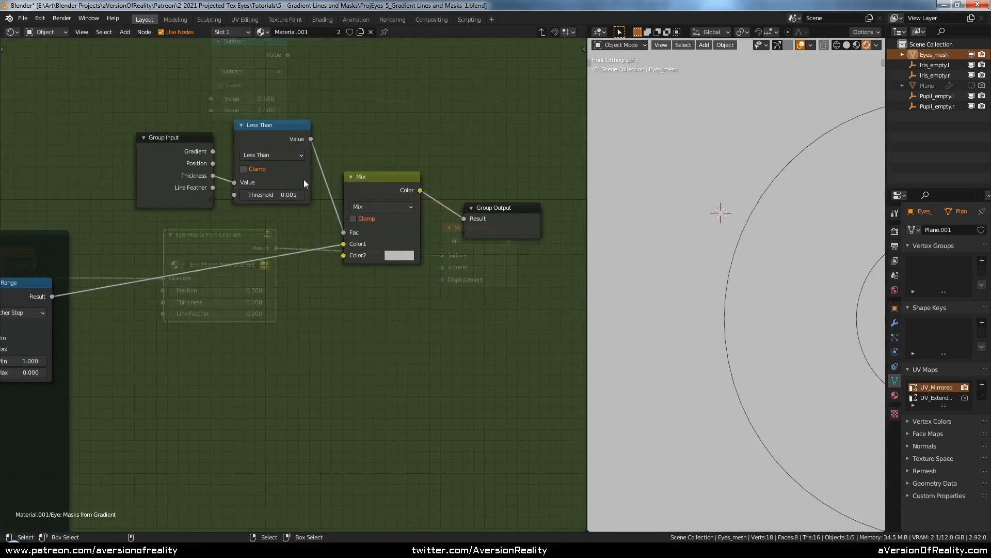
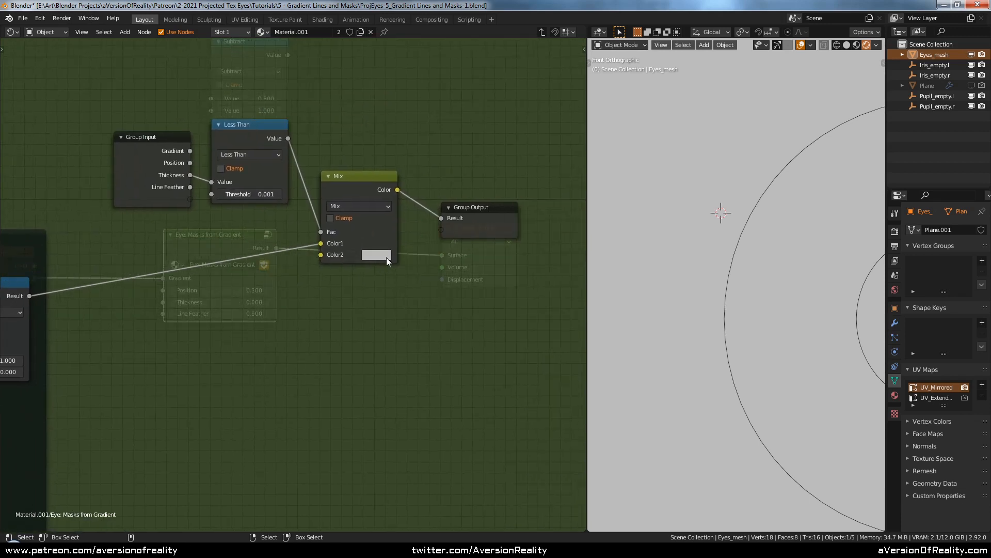
# Step: Set the Mix node's Color2 to black and test the group with Thickness at 0.100 and back at 0.000
pyautogui.click(384, 255)
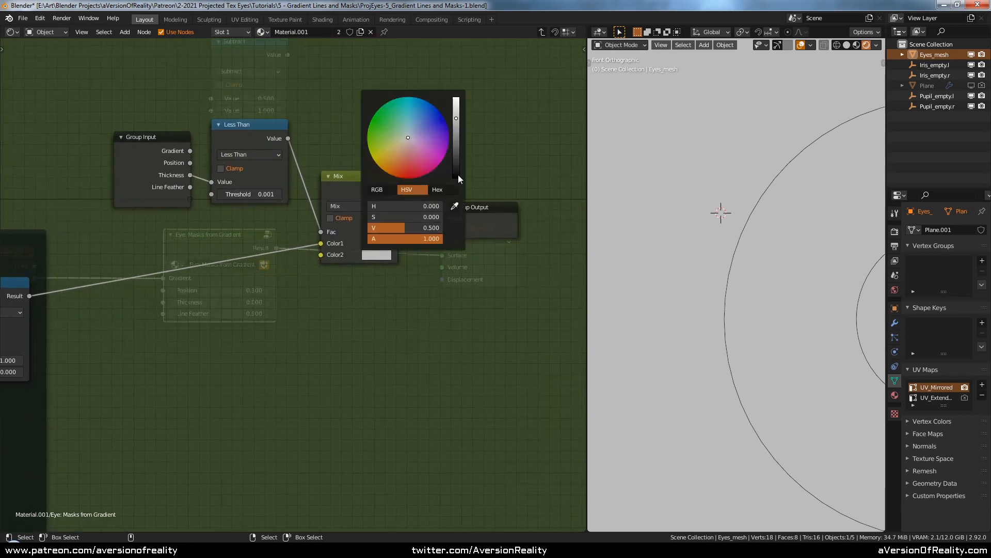
pyautogui.moveTo(457, 175); pyautogui.dragTo(454, 178)
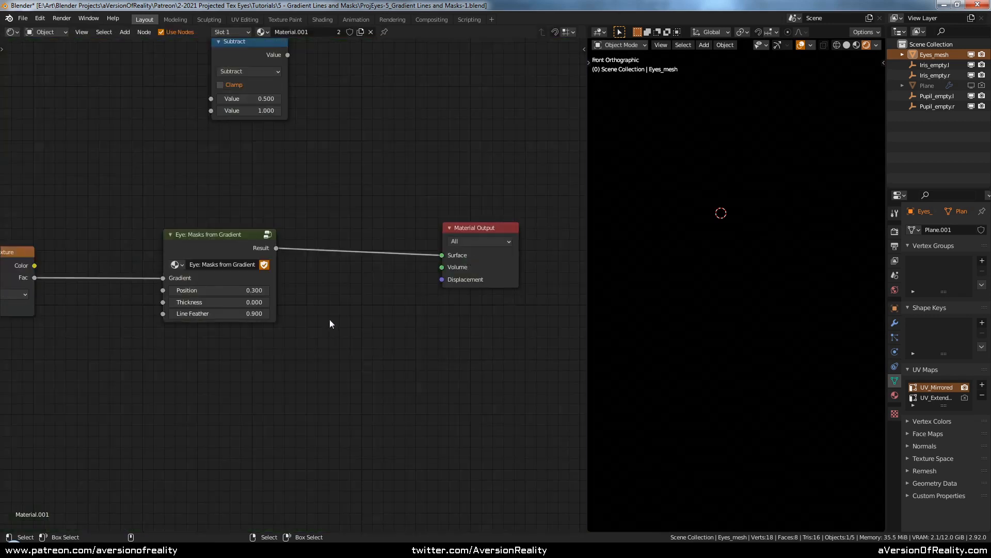
pyautogui.click(267, 303)
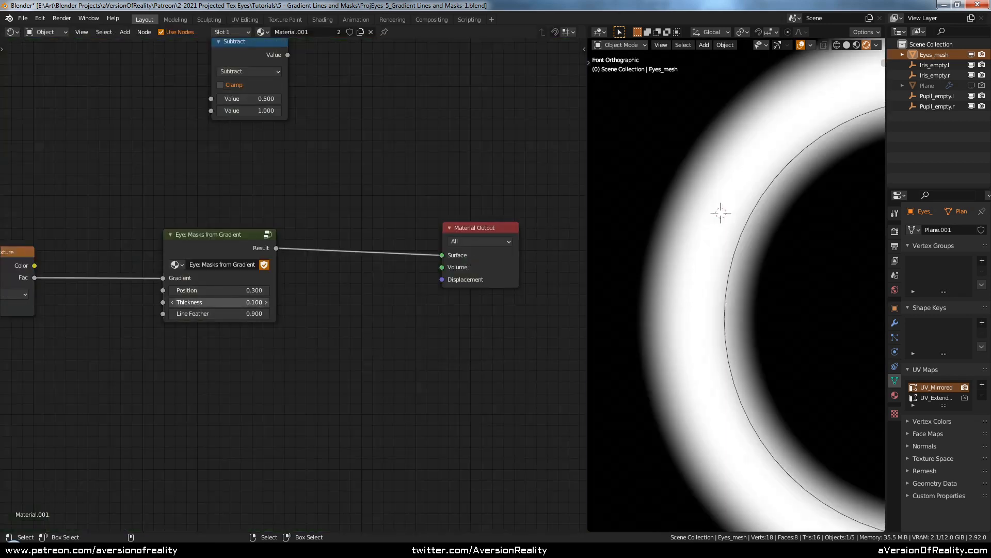
pyautogui.keyDown('shift'); pyautogui.moveTo(222, 302); pyautogui.dragTo(249, 302); pyautogui.keyUp('shift')
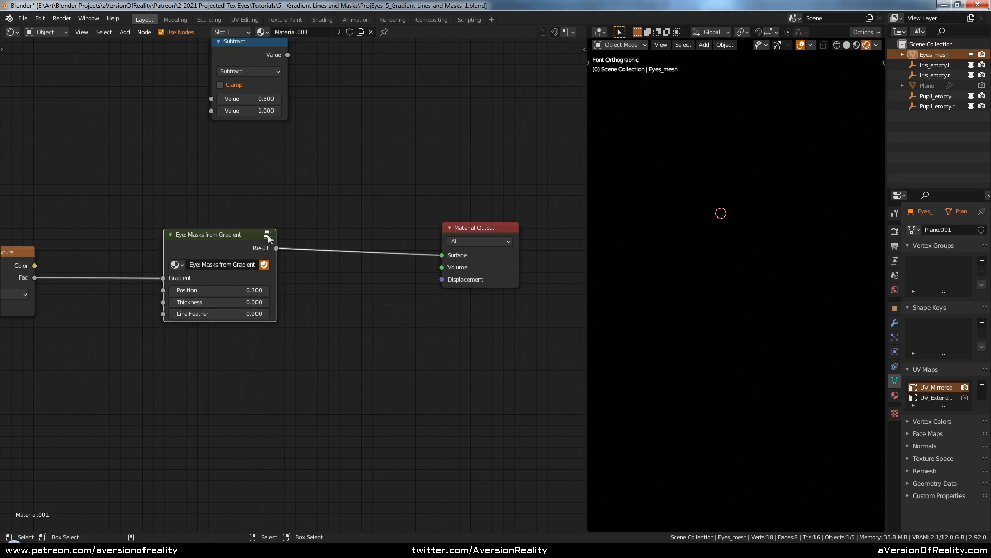
# Step: Open the Masks from Gradient group and connect the linear Map Range's Result to a new Group Output socket
pyautogui.press('Tab')
pyautogui.scroll(-4, 379, 176)
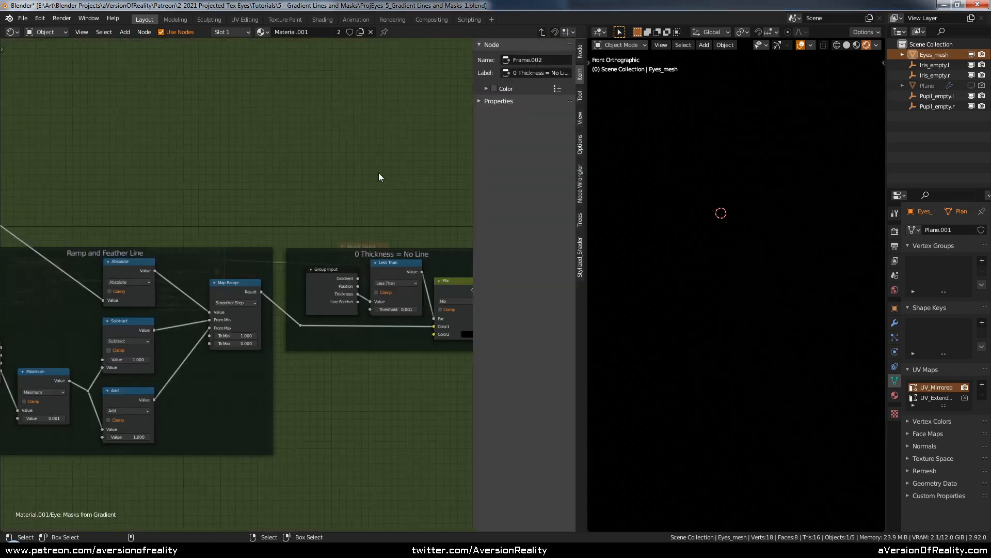
pyautogui.moveTo(74, 204); pyautogui.dragTo(541, 247)
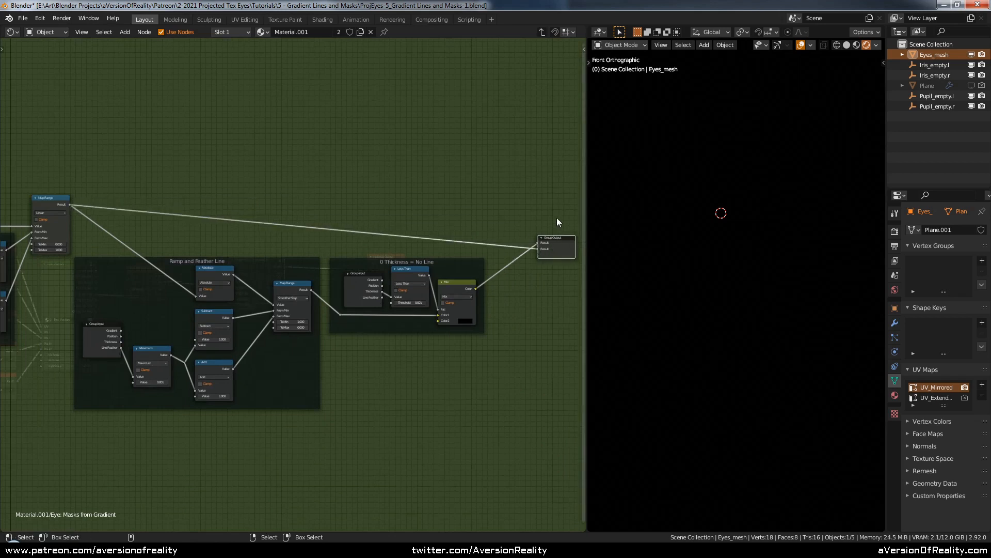
# Step: Rename the group's first output Inside Mask and its second output Line, and return to the material's node tree
pyautogui.press('n')
pyautogui.click(580, 52)
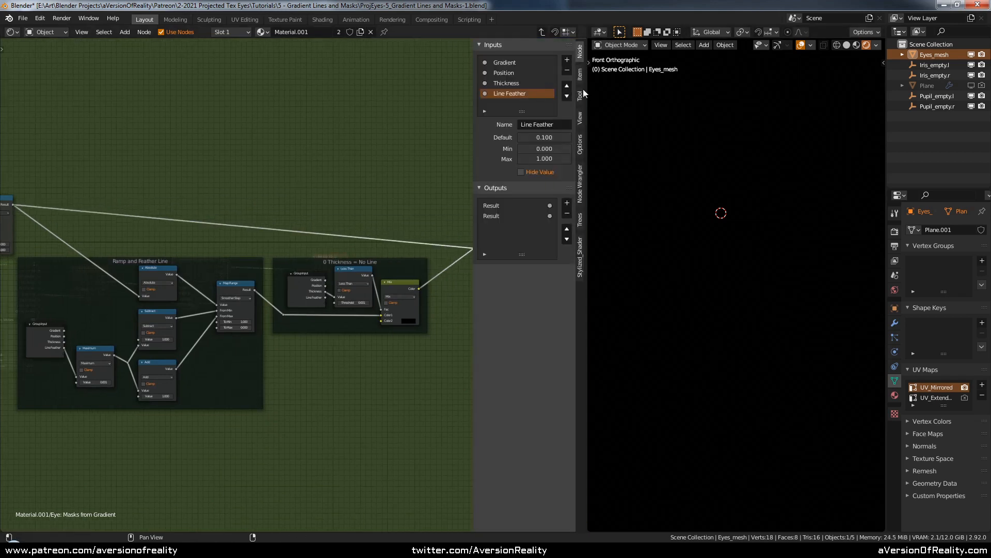
pyautogui.click(507, 205)
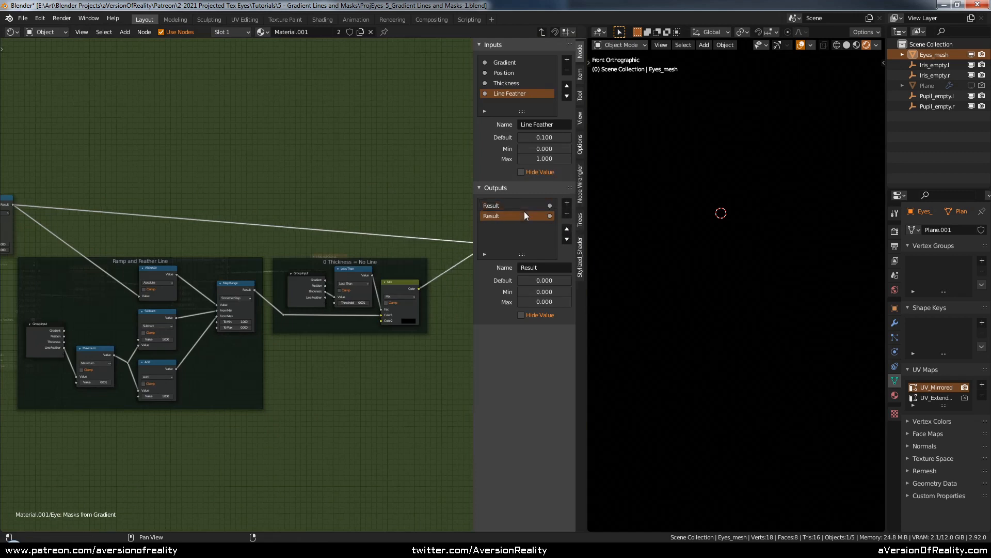
pyautogui.doubleClick(525, 213)
pyautogui.doubleClick(523, 207)
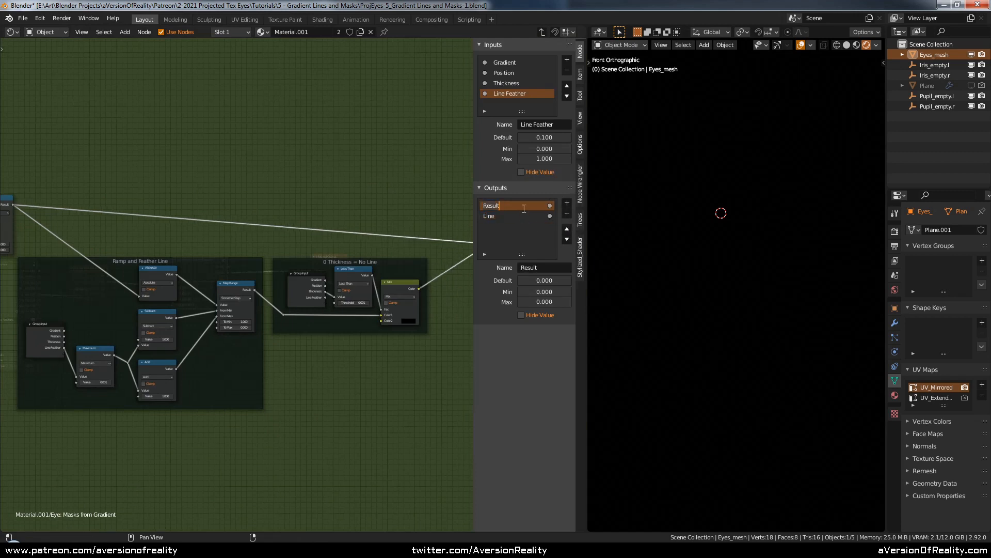
pyautogui.write('Inn')
pyautogui.press('Tab')
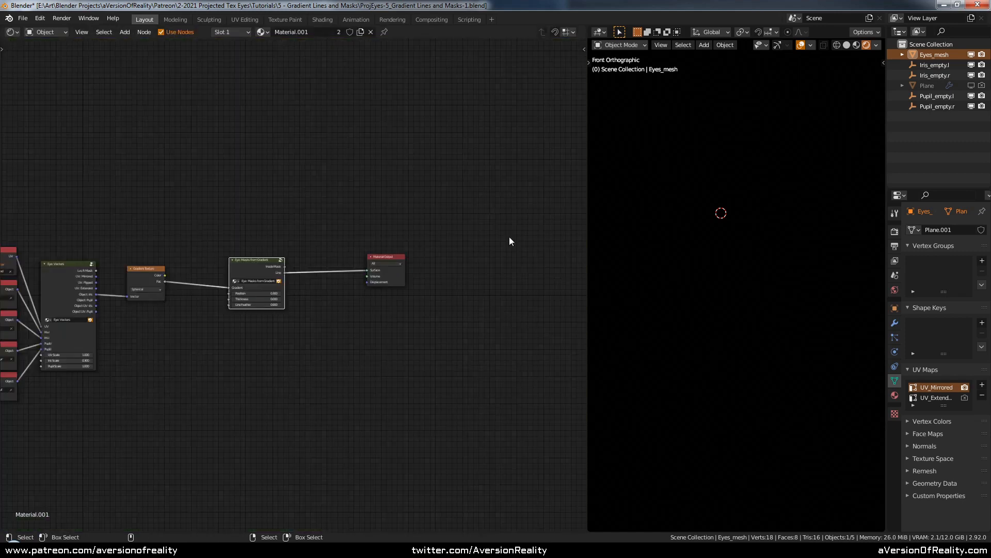
# Step: Set the group's Thickness to 0.100 and connect its Inside Mask output to the Material Output's Surface
pyautogui.scroll(4, 469, 282)
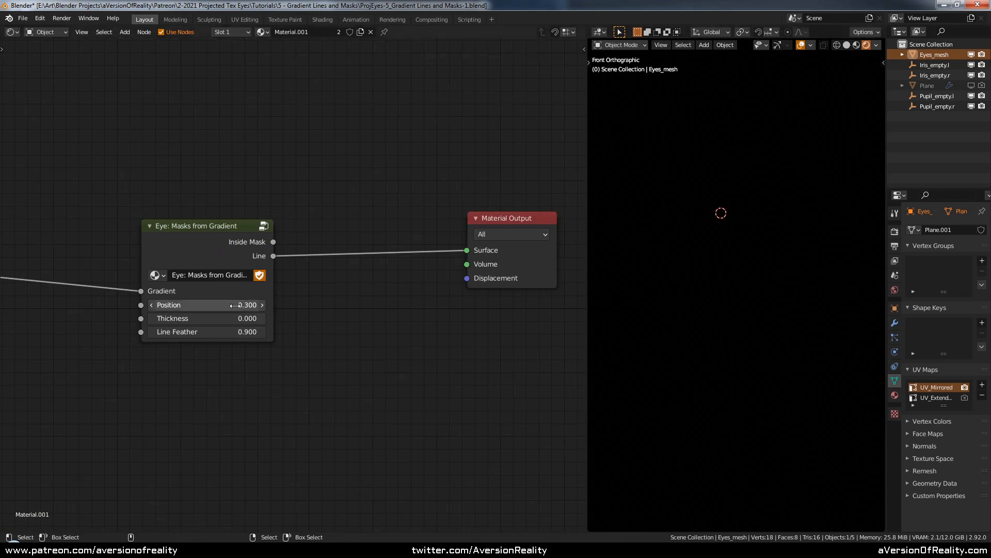
pyautogui.click(263, 318)
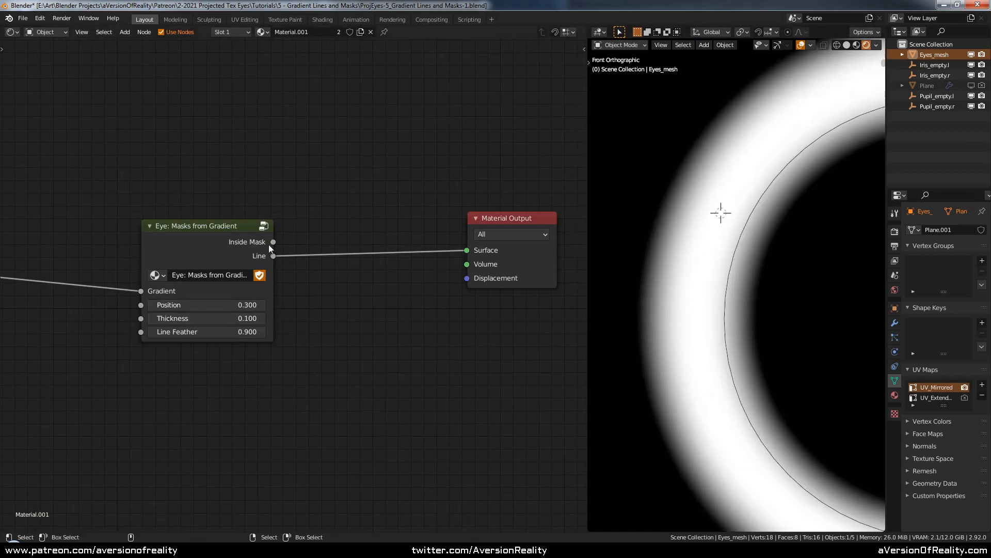
pyautogui.moveTo(273, 242); pyautogui.dragTo(476, 249)
pyautogui.scroll(-4, 701, 226)
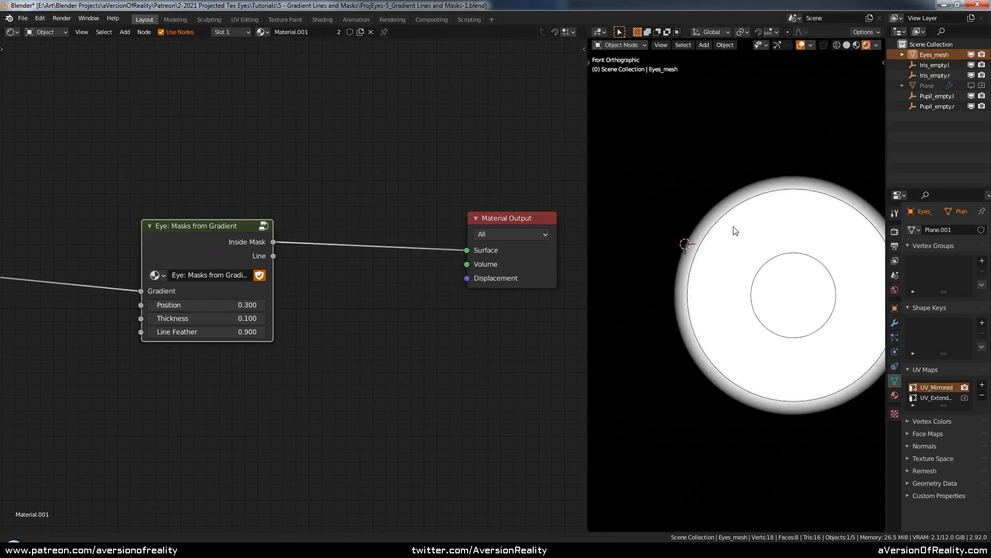
# Step: Set Position to 0.200 and test the inside mask at different Thickness values, finishing at 0.200
pyautogui.click(264, 305)
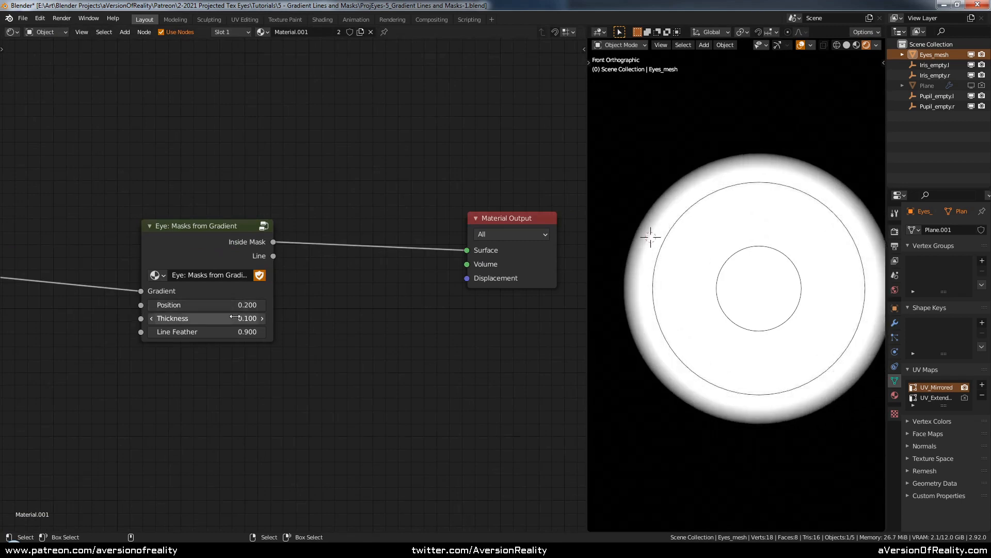
pyautogui.click(262, 318)
pyautogui.click(263, 319)
pyautogui.click(262, 318)
pyautogui.click(153, 318)
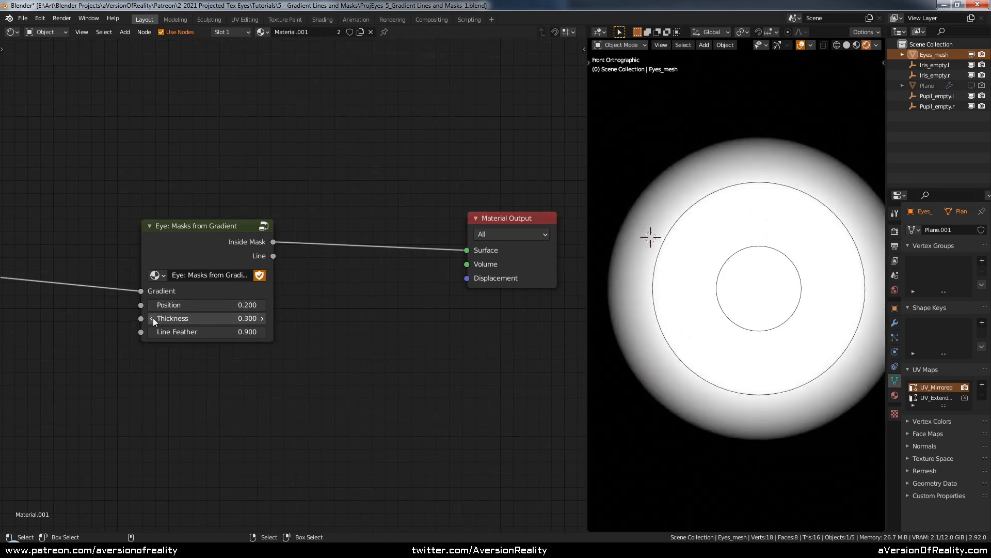
pyautogui.click(153, 318)
pyautogui.click(153, 318)
pyautogui.click(153, 318)
pyautogui.click(262, 319)
pyautogui.click(263, 319)
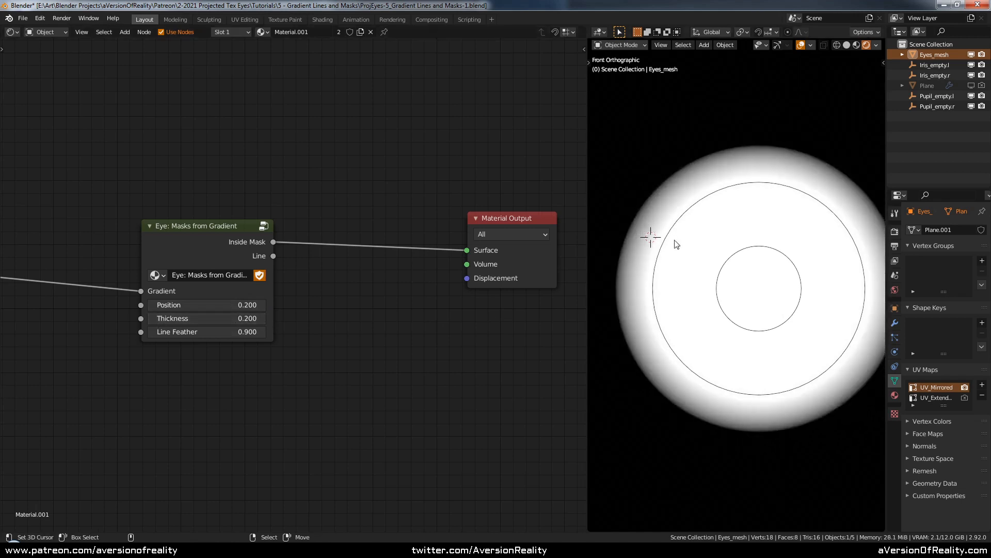
# Step: Shift the Masks from Gradient and Material Output nodes slightly and save the file
pyautogui.moveTo(229, 236); pyautogui.dragTo(200, 235)
pyautogui.moveTo(495, 225); pyautogui.dragTo(484, 220)
pyautogui.click(391, 197)
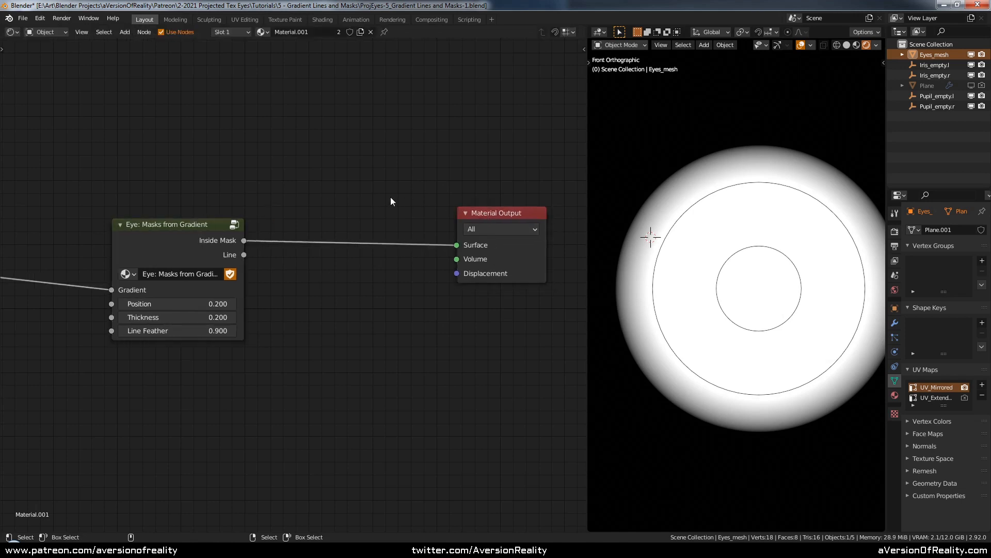
pyautogui.moveTo(198, 225); pyautogui.dragTo(193, 225)
pyautogui.click(299, 267)
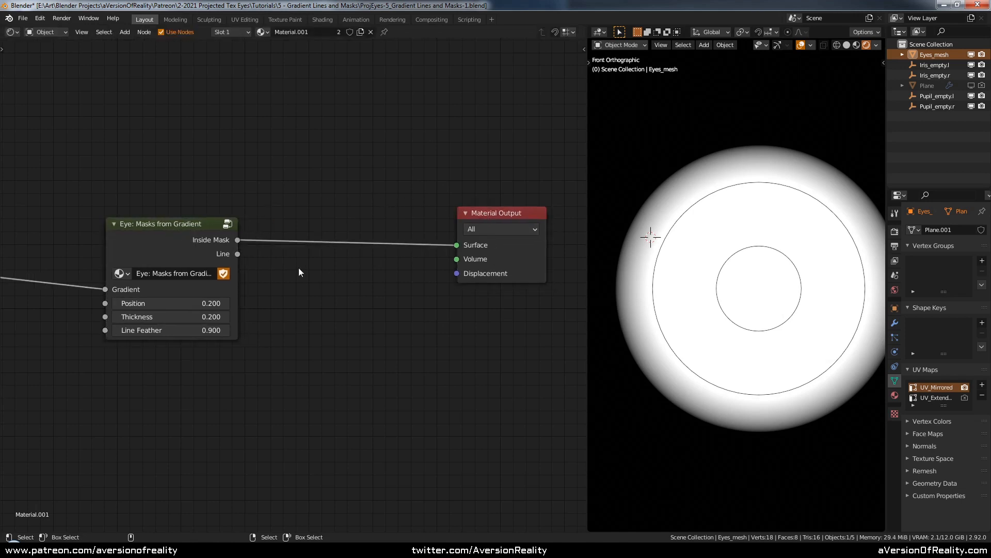
pyautogui.hotkey('ctrl', 's')
# Step: Open the Masks from Gradient group, cut both links into the Group Output, and move that node up above the frames
pyautogui.click(200, 243)
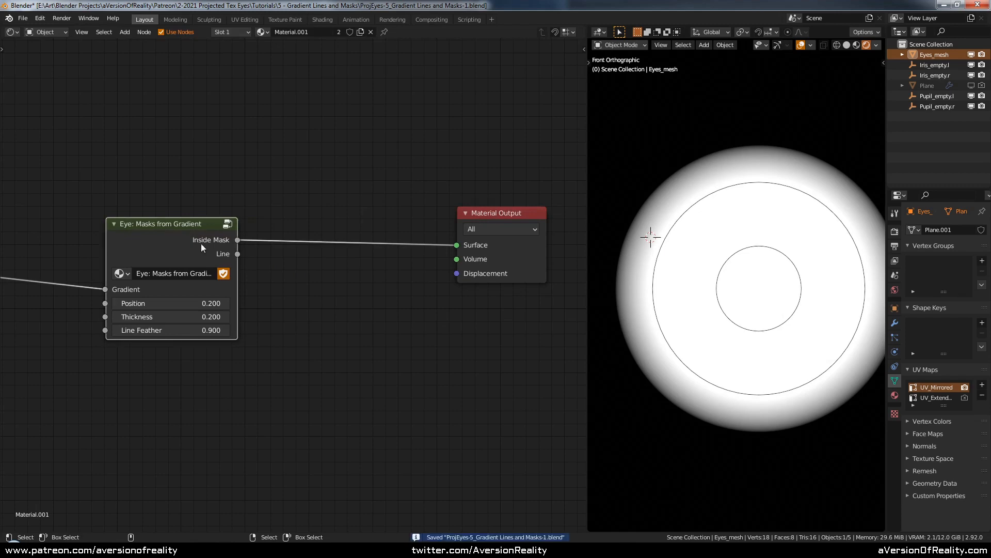
pyautogui.press('Tab')
pyautogui.scroll(-6, 448, 146)
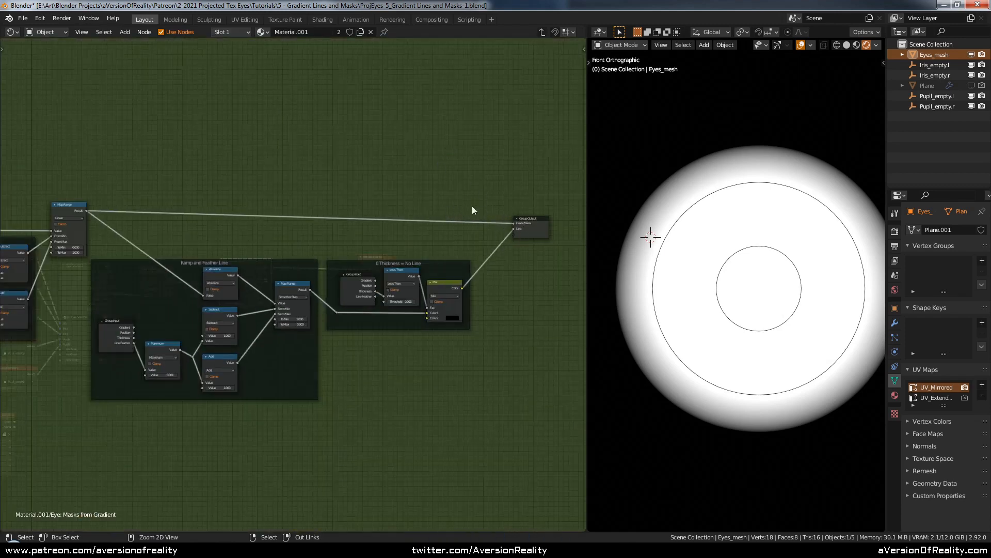
pyautogui.keyDown('ctrl'); pyautogui.moveTo(472, 205); pyautogui.dragTo(504, 261, button='right'); pyautogui.keyUp('ctrl')
pyautogui.moveTo(533, 236); pyautogui.dragTo(322, 164)
pyautogui.moveTo(289, 158); pyautogui.dragTo(430, 239, button='middle')
pyautogui.scroll(5, 429, 240)
# Step: Add a Map Range node between the linear Map Range and the Group Output, above the Ramp and Feather Line frame
pyautogui.hotkey('shift', 'a')
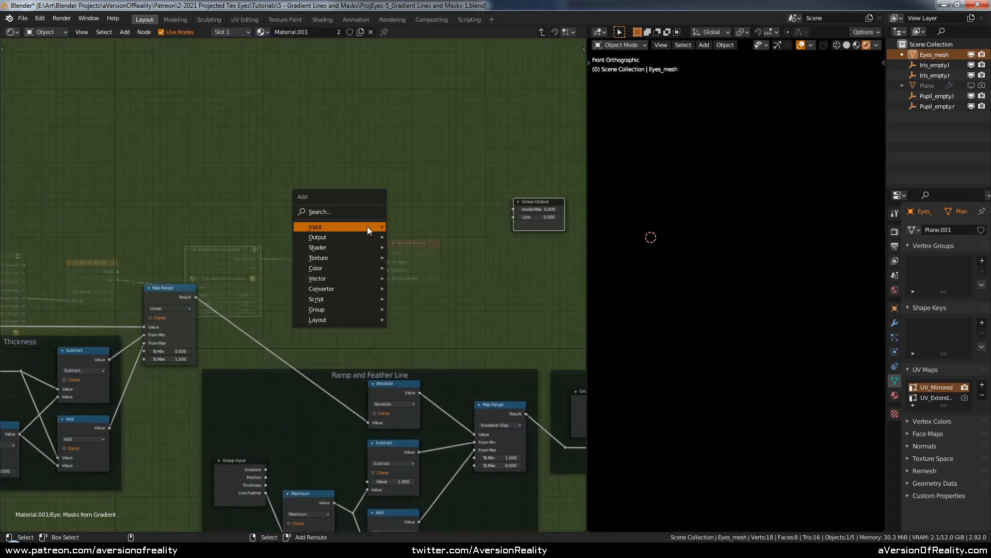
pyautogui.moveTo(361, 289)
pyautogui.click(449, 355)
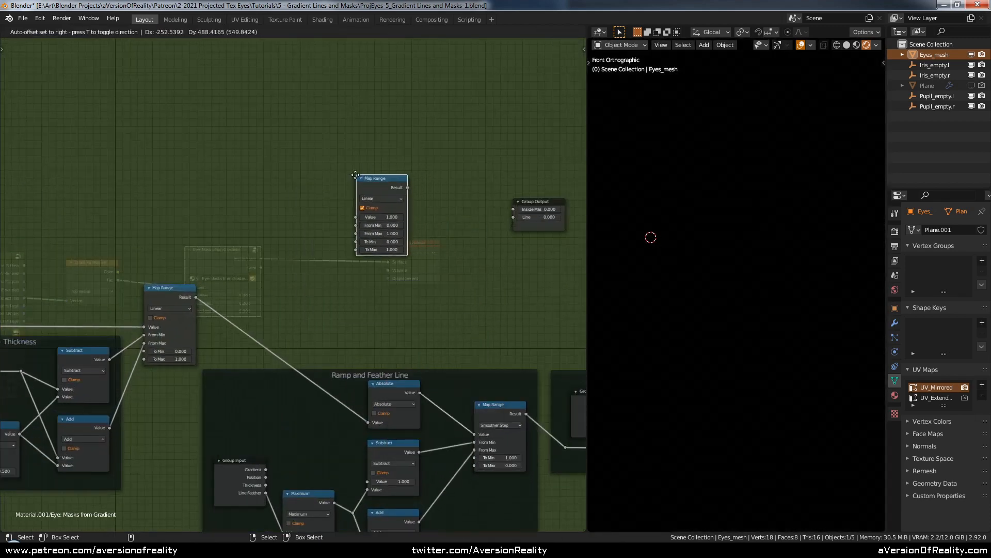
pyautogui.click(355, 176)
pyautogui.scroll(2, 284, 287)
pyautogui.moveTo(288, 288); pyautogui.dragTo(172, 292, button='middle')
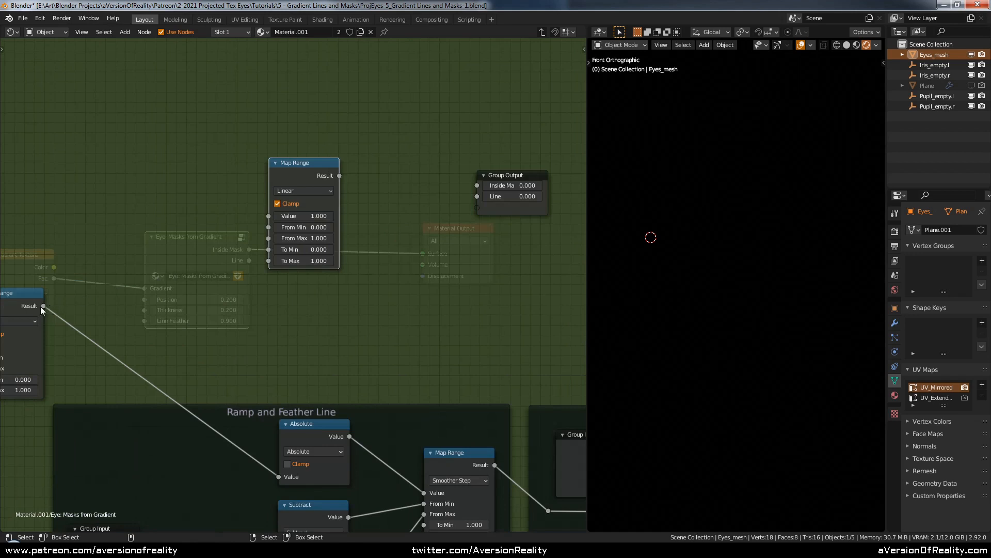
# Step: Connect the linear Map Range's Result to the new Map Range's Value and set its interpolation to Smoother Step
pyautogui.moveTo(43, 306); pyautogui.dragTo(450, 154)
pyautogui.click(387, 143)
pyautogui.click(365, 186)
pyautogui.moveTo(514, 211); pyautogui.dragTo(543, 193)
pyautogui.click(508, 249)
pyautogui.scroll(-3, 461, 305)
pyautogui.moveTo(461, 304); pyautogui.dragTo(450, 229, button='middle')
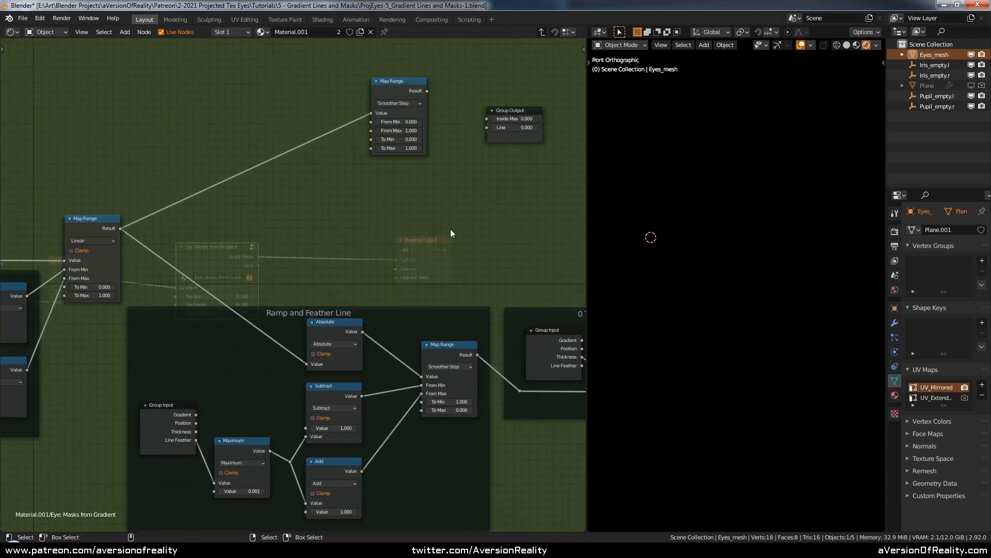
# Step: Duplicate the line-feather Subtract, Add, Maximum and Group Input nodes and place the copies outside the frame before the new Map Range
pyautogui.click(334, 399)
pyautogui.keyDown('shift'); pyautogui.click(327, 474); pyautogui.keyUp('shift')
pyautogui.keyDown('shift'); pyautogui.click(243, 465); pyautogui.keyUp('shift')
pyautogui.keyDown('shift'); pyautogui.click(182, 418); pyautogui.keyUp('shift')
pyautogui.hotkey('shift', 'd')
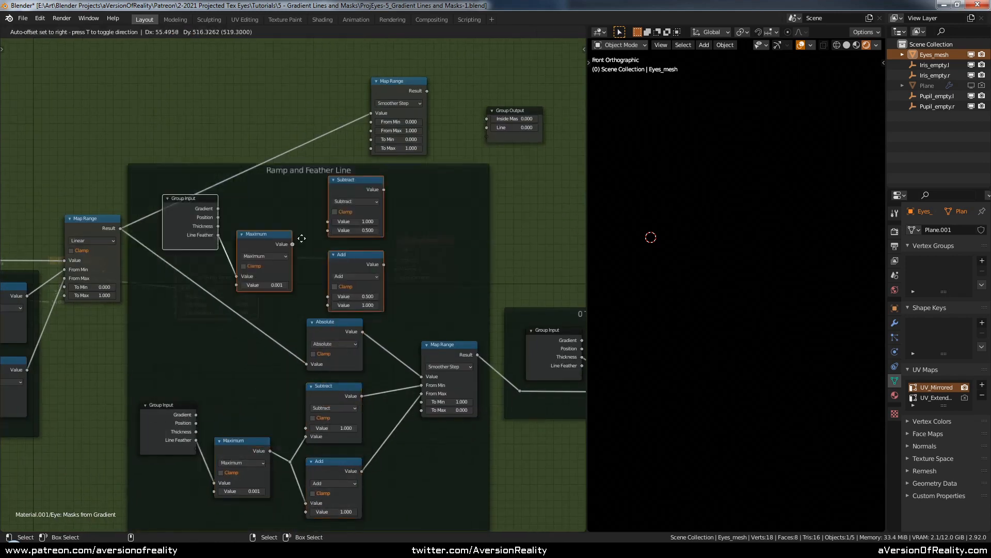
pyautogui.click(334, 232)
pyautogui.moveTo(358, 221); pyautogui.dragTo(309, 76)
pyautogui.moveTo(267, 87); pyautogui.dragTo(367, 266, button='middle')
pyautogui.scroll(3, 366, 267)
pyautogui.press('g')
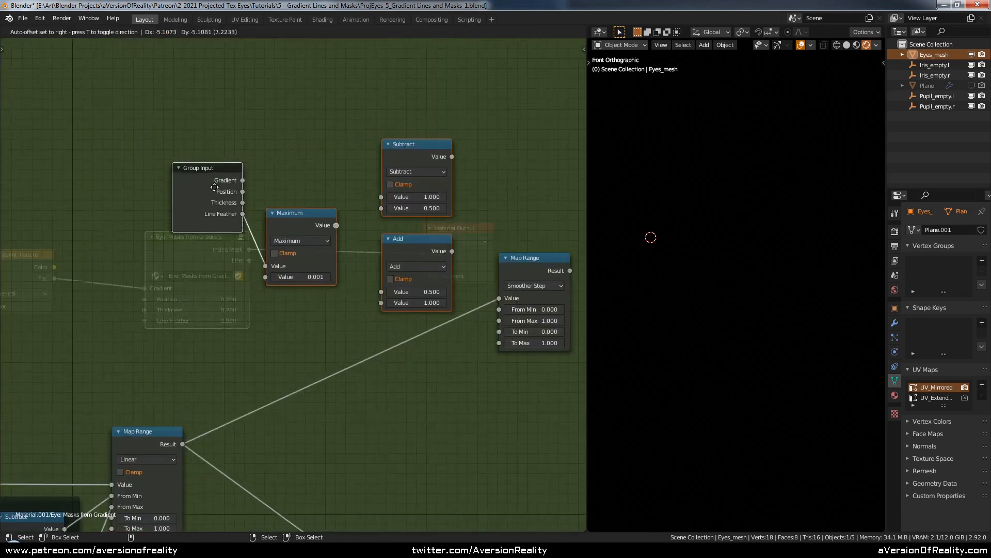
pyautogui.click(352, 270)
# Step: Connect the copied Maximum to both the Subtract and Add copies, and feed it from a new Group Input socket
pyautogui.click(227, 268)
pyautogui.moveTo(329, 226); pyautogui.dragTo(369, 293)
pyautogui.moveTo(218, 203); pyautogui.dragTo(205, 203)
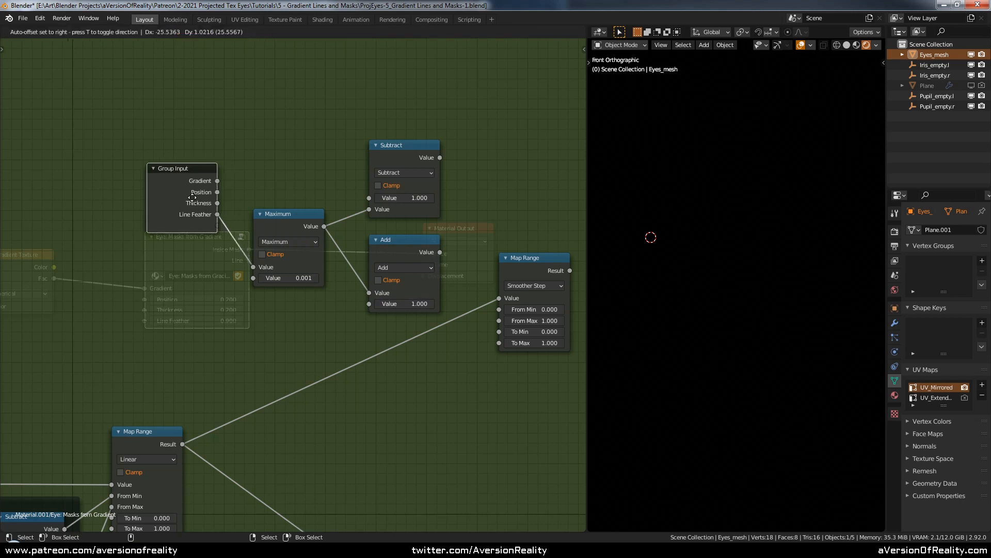
pyautogui.moveTo(253, 267); pyautogui.dragTo(217, 225)
pyautogui.click(203, 199)
# Step: Rename the new group input Mask Feather, move it above Line Feather, and set its minimum to 0 and maximum to 1
pyautogui.press('n')
pyautogui.doubleClick(521, 103)
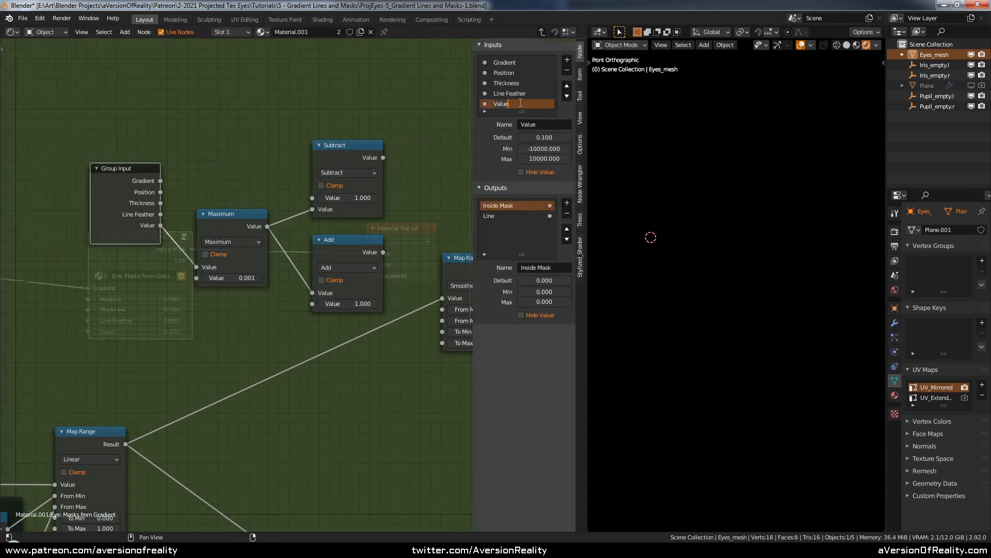
pyautogui.write('Mask Feather')
pyautogui.press('Return')
pyautogui.click(567, 86)
pyautogui.click(553, 148)
pyautogui.write('0')
pyautogui.press('Return')
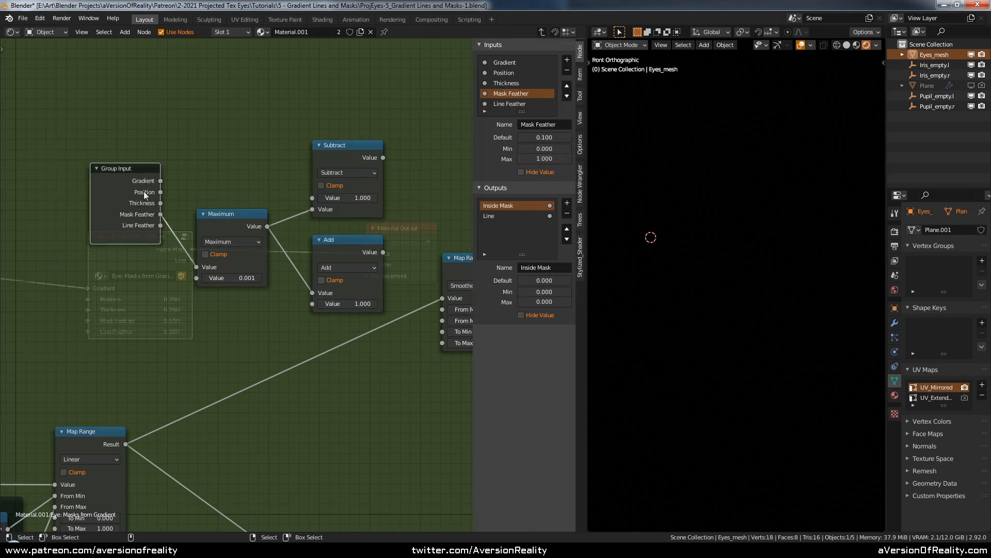
# Step: Connect the copied Subtract's Value to the new Map Range's From Min and the copied Add's Value to From Max
pyautogui.press('g')
pyautogui.click(162, 159)
pyautogui.click(162, 159)
pyautogui.moveTo(388, 150); pyautogui.dragTo(261, 125, button='middle')
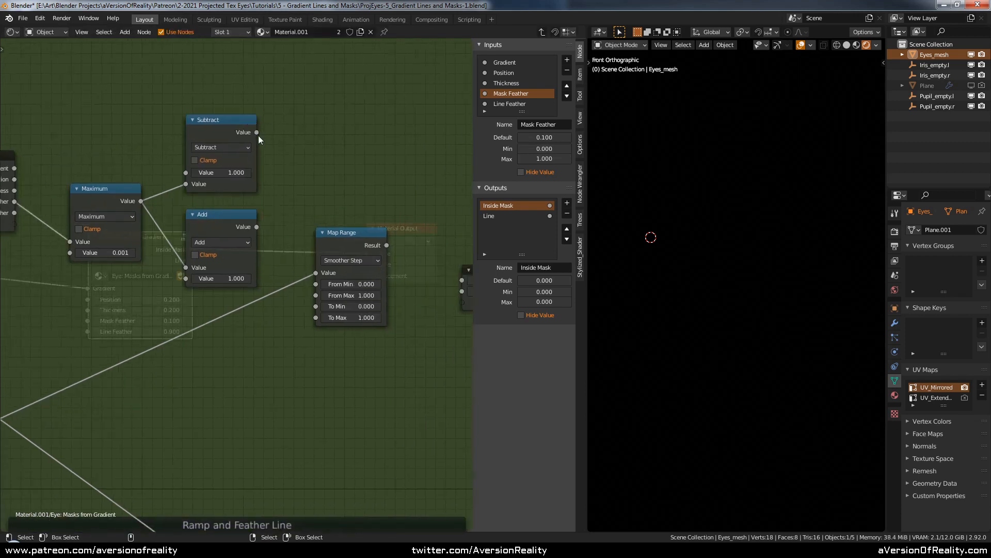
pyautogui.moveTo(258, 135); pyautogui.dragTo(317, 285)
pyautogui.moveTo(256, 227); pyautogui.dragTo(316, 297)
pyautogui.click(322, 201)
pyautogui.moveTo(256, 227); pyautogui.dragTo(316, 295)
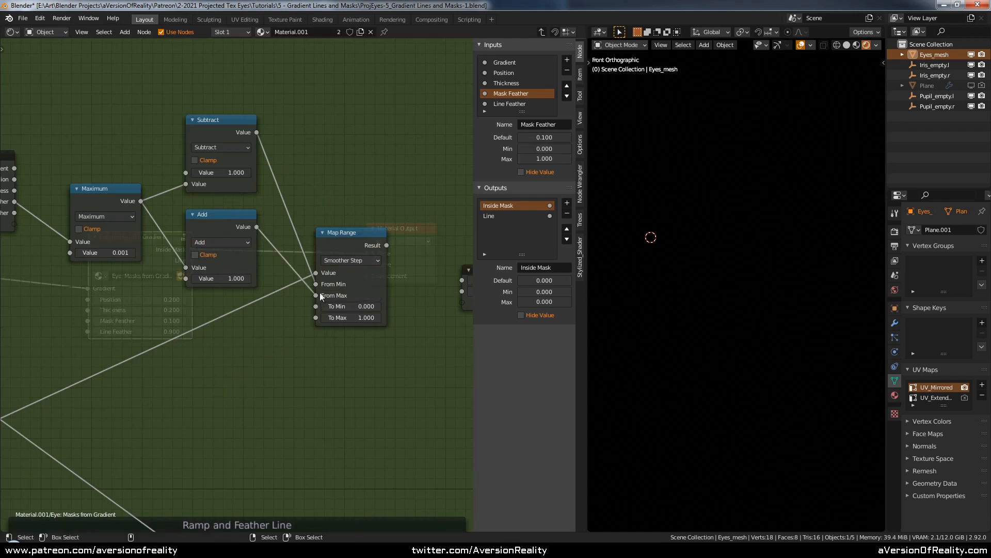
# Step: Move the mask-feather Maximum, Subtract and Add nodes down below the link that feeds the Smoother Step Map Range
pyautogui.scroll(-1, 320, 293)
pyautogui.press('c')
pyautogui.scroll(-6, 172, 221)
pyautogui.click(173, 221)
pyautogui.rightClick(191, 231)
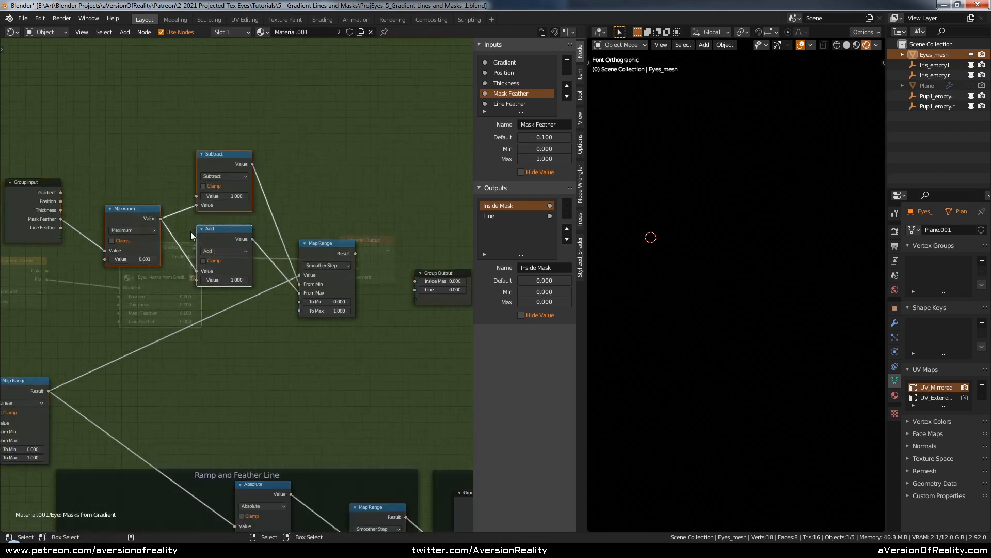
pyautogui.press('g')
pyautogui.click(218, 330)
# Step: Place a reroute on the link to the new Map Range's Value and raise it with that node above the math nodes
pyautogui.click(94, 358)
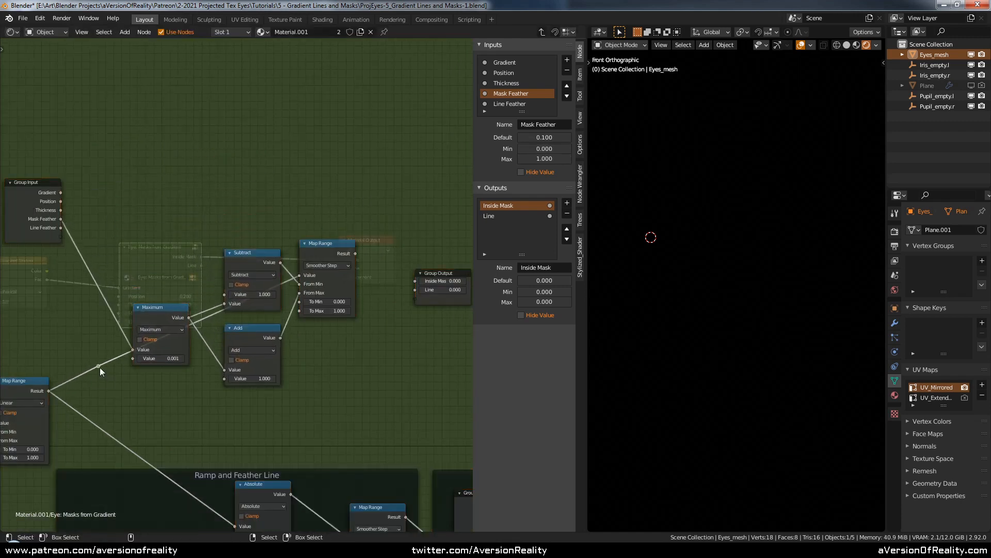
pyautogui.press('g')
pyautogui.click(135, 255)
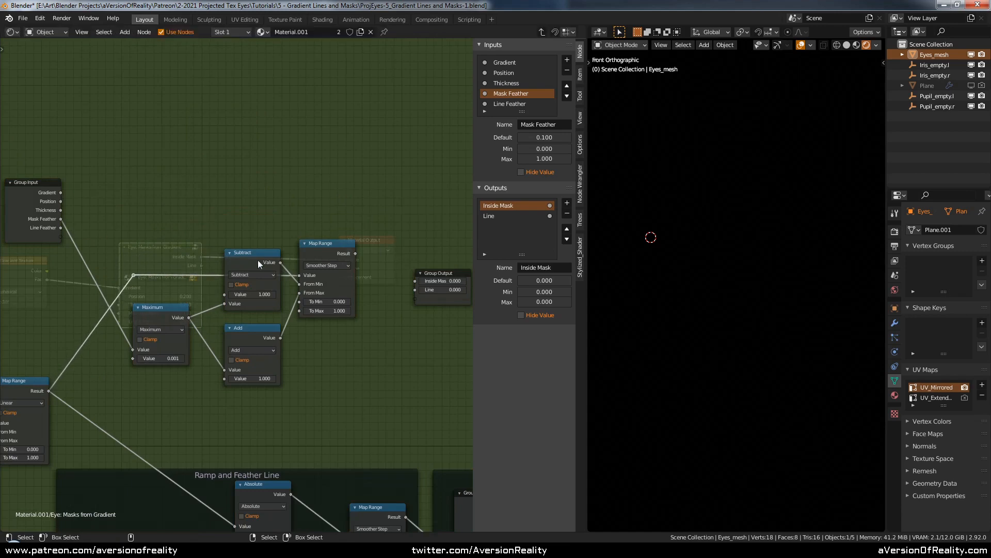
pyautogui.keyDown('shift'); pyautogui.click(325, 250); pyautogui.keyUp('shift')
pyautogui.press('g')
pyautogui.press('y')
pyautogui.click(320, 213)
# Step: Move the upper Group Input node down toward the mask-feather Maximum node
pyautogui.click(206, 195)
pyautogui.moveTo(206, 194); pyautogui.dragTo(314, 173, button='middle')
pyautogui.click(155, 182)
pyautogui.press('g')
pyautogui.click(154, 234)
# Step: Move the lower Group Input beneath the linear Map Range, link its Mask Feather to the upper Maximum, and delete the upper Group Input
pyautogui.moveTo(260, 298); pyautogui.dragTo(260, 141, button='middle')
pyautogui.click(203, 397)
pyautogui.press('g')
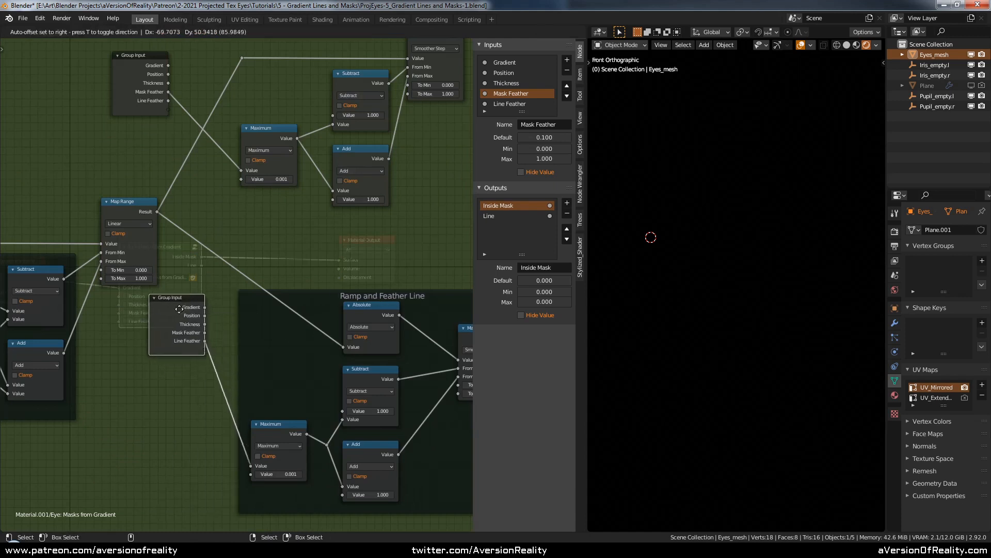
pyautogui.click(167, 313)
pyautogui.moveTo(193, 337); pyautogui.dragTo(241, 171)
pyautogui.click(136, 82)
pyautogui.press('x')
pyautogui.moveTo(164, 308); pyautogui.dragTo(129, 300)
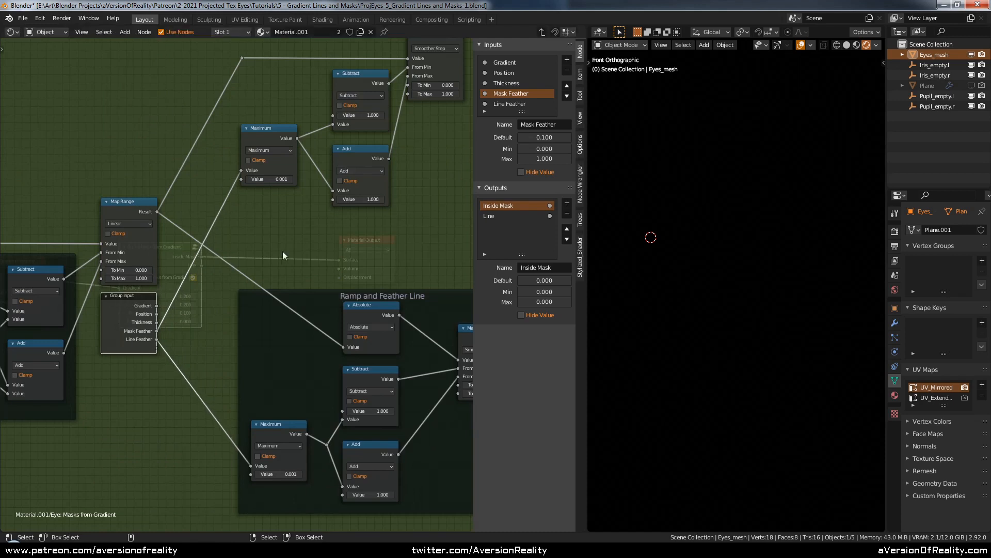
# Step: Select the reroute, Maximum, Subtract, Add and Smoother Step Map Range nodes of the mask branch and join them in a frame
pyautogui.moveTo(410, 195); pyautogui.dragTo(286, 256, button='middle')
pyautogui.scroll(-2, 286, 256)
pyautogui.press('c')
pyautogui.rightClick(271, 190)
pyautogui.moveTo(176, 180)
pyautogui.mouseDown()
pyautogui.moveTo(272, 190)
pyautogui.moveTo(335, 247)
pyautogui.mouseUp()
pyautogui.hotkey('ctrl', 'j')
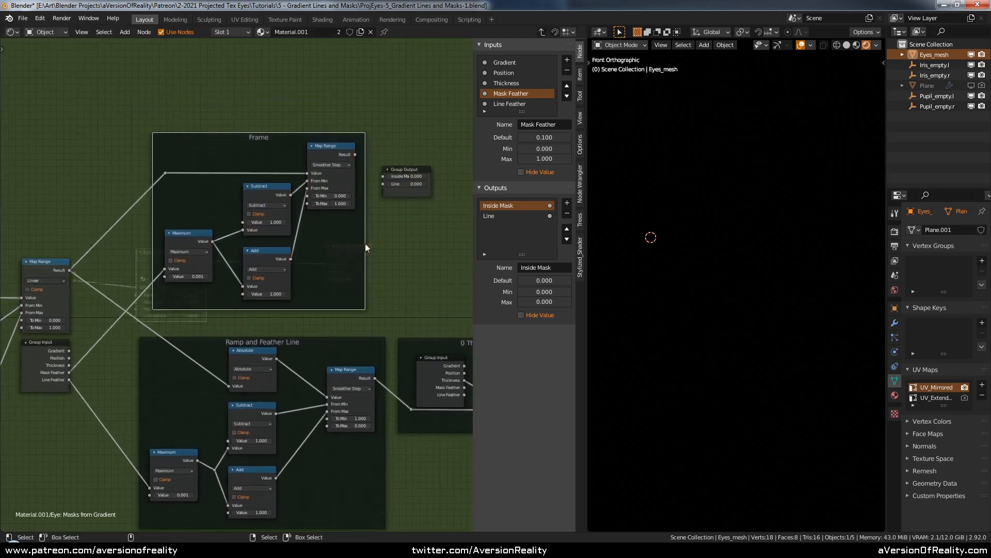
# Step: Move the Group Output away from the new frame and connect the framed Map Range's Result to its Inside Mask socket
pyautogui.moveTo(366, 244); pyautogui.dragTo(287, 254, button='middle')
pyautogui.moveTo(336, 200); pyautogui.dragTo(422, 204)
pyautogui.moveTo(277, 165); pyautogui.dragTo(390, 189)
# Step: Label the new frame Mask Feather
pyautogui.click(580, 75)
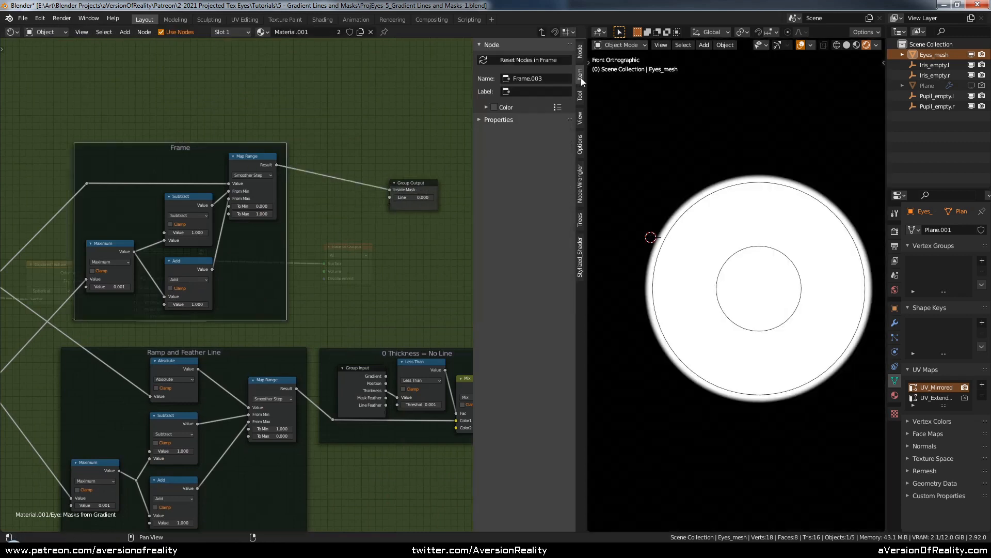
pyautogui.click(542, 92)
pyautogui.write('Mask Feather')
pyautogui.press('Return')
pyautogui.press('n')
# Step: Return to the material's node tree and set the group's Mask Feather to 1.000
pyautogui.press('Tab')
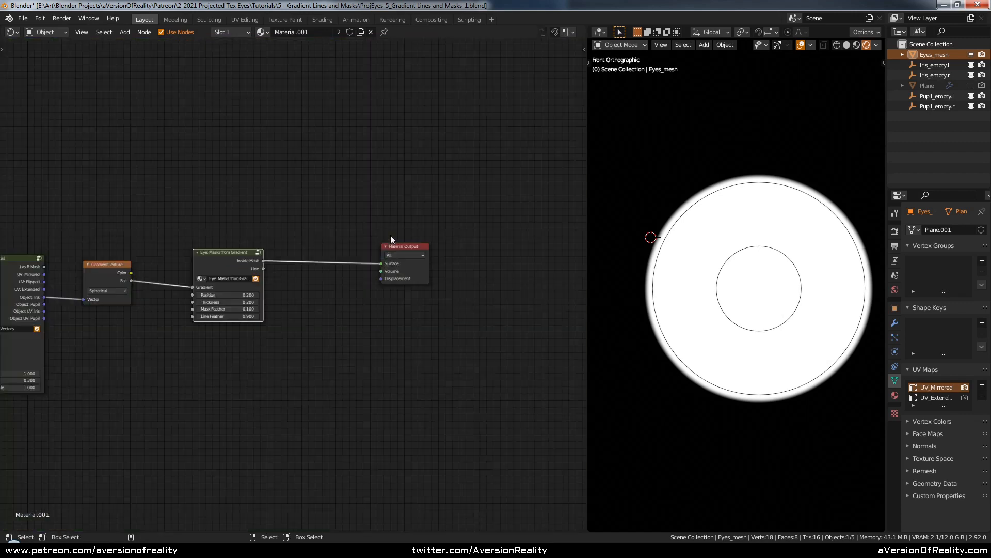
pyautogui.scroll(4, 303, 209)
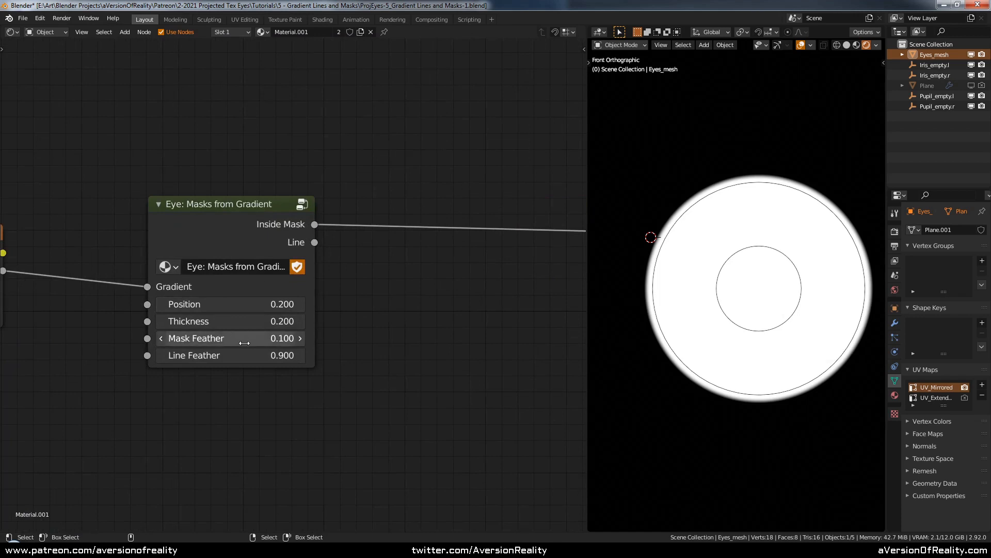
pyautogui.moveTo(253, 341); pyautogui.dragTo(428, 331)
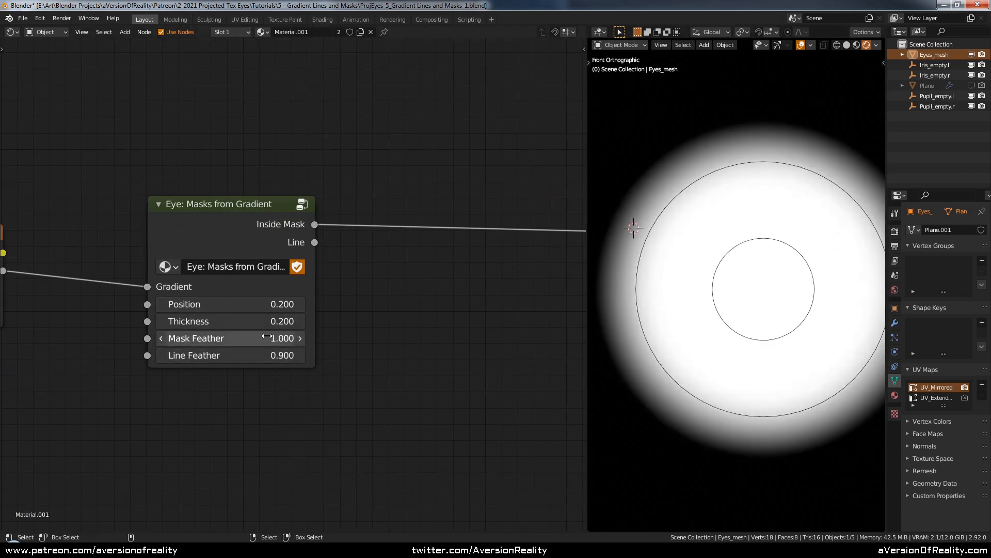
# Step: Move the Material Output closer to the group node and set the group's Thickness to 0.100
pyautogui.moveTo(438, 286); pyautogui.dragTo(329, 280, button='middle')
pyautogui.moveTo(546, 242); pyautogui.dragTo(436, 245)
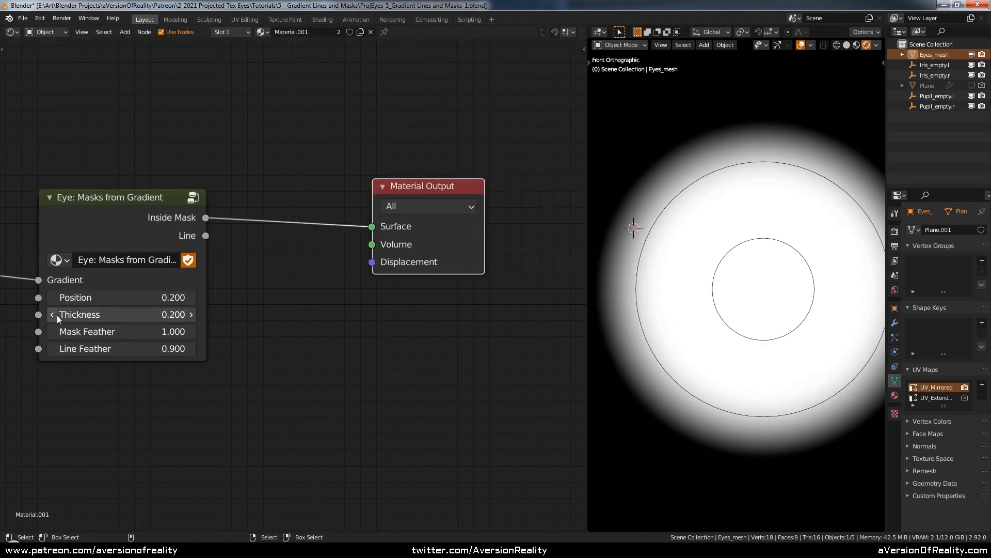
pyautogui.moveTo(57, 315); pyautogui.dragTo(31, 315)
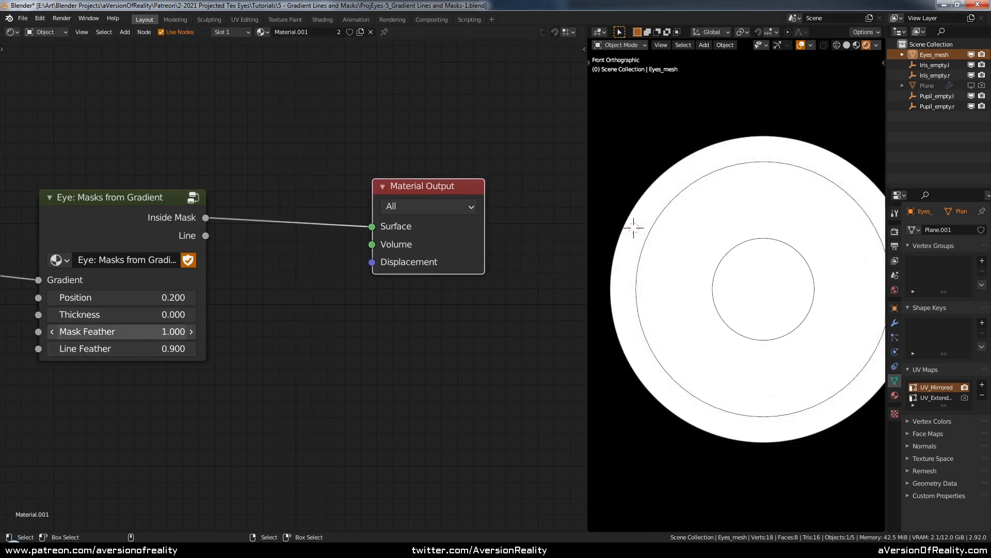
pyautogui.click(189, 318)
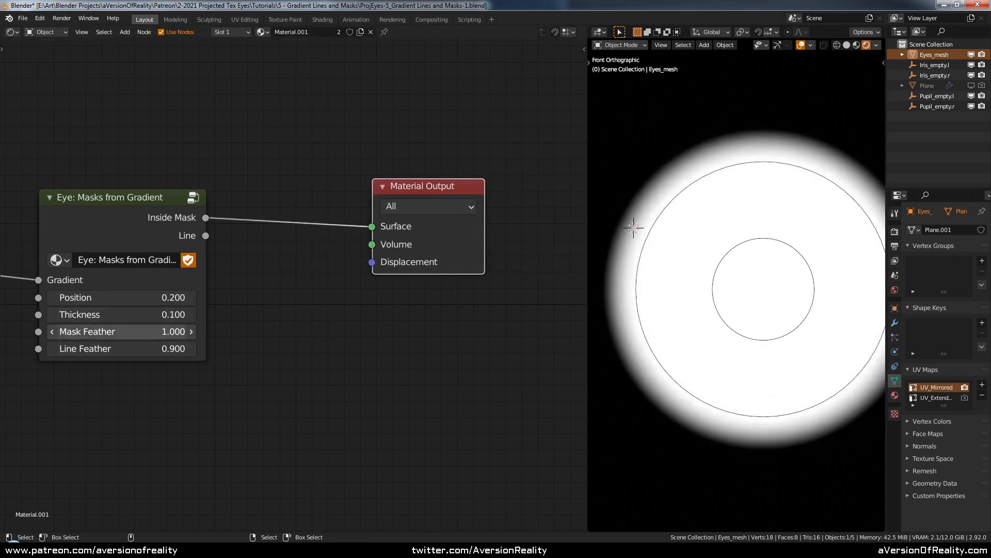
# Step: Set the Mask Feather of the Masks from Gradient group to 0.000
pyautogui.keyDown('ctrl'); pyautogui.moveTo(155, 331); pyautogui.dragTo(129, 331); pyautogui.keyUp('ctrl')
pyautogui.click(191, 315)
pyautogui.click(191, 314)
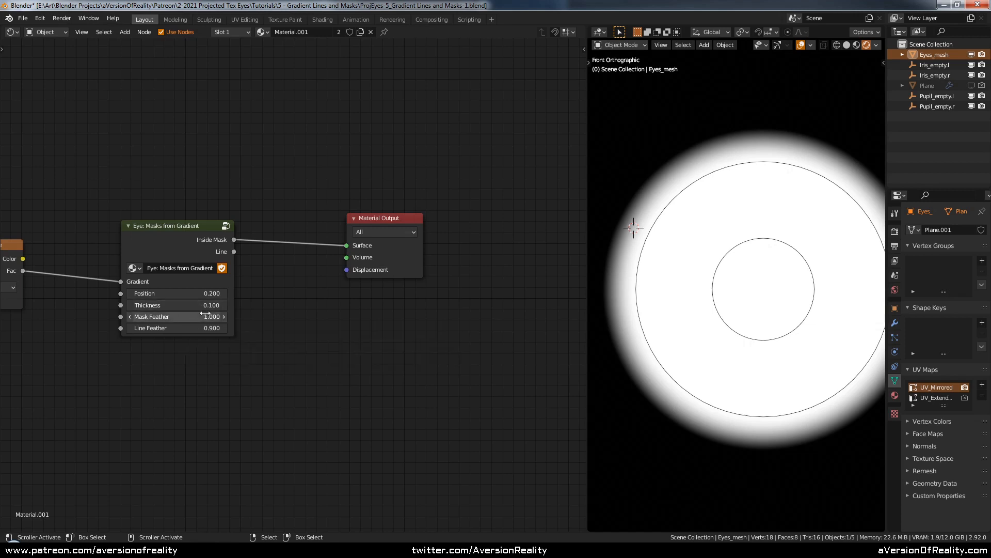
pyautogui.keyDown('ctrl'); pyautogui.moveTo(201, 317); pyautogui.dragTo(177, 316); pyautogui.keyUp('ctrl')
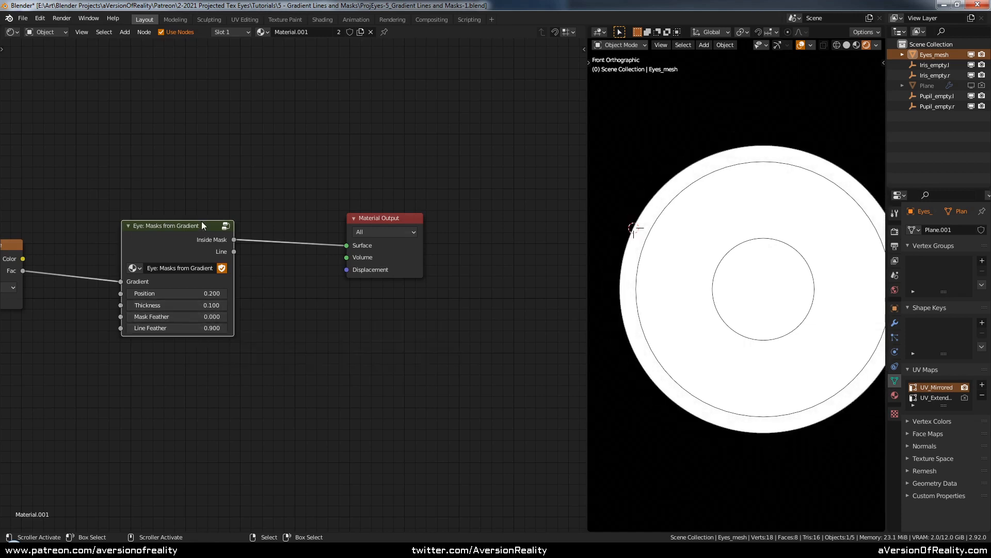
# Step: Connect the group's Line output to the Material Output's Surface and set Position to 0.400 and Line Feather to 0.000
pyautogui.moveTo(234, 252); pyautogui.dragTo(346, 245)
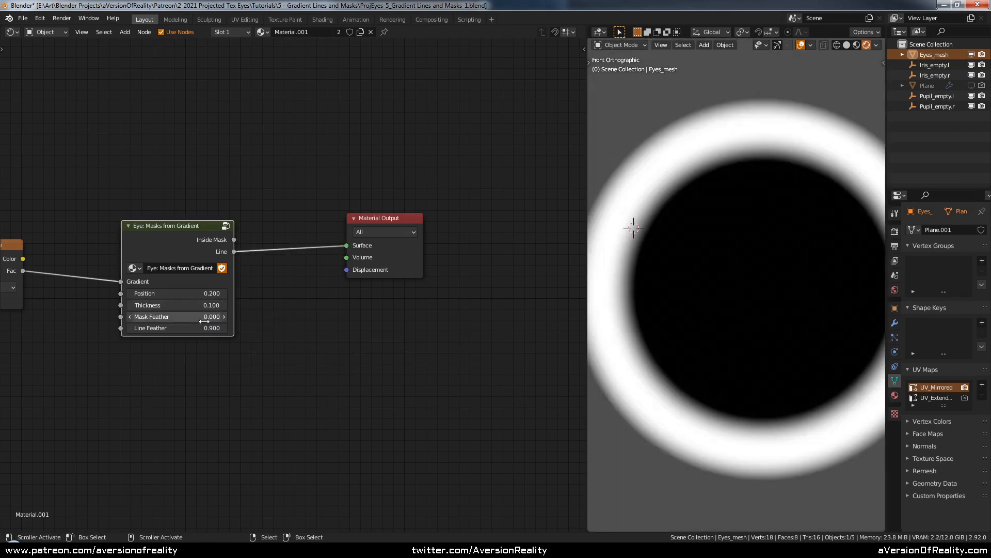
pyautogui.keyDown('ctrl'); pyautogui.moveTo(199, 293); pyautogui.dragTo(210, 293); pyautogui.keyUp('ctrl')
pyautogui.keyDown('ctrl'); pyautogui.moveTo(198, 333); pyautogui.dragTo(176, 333); pyautogui.keyUp('ctrl')
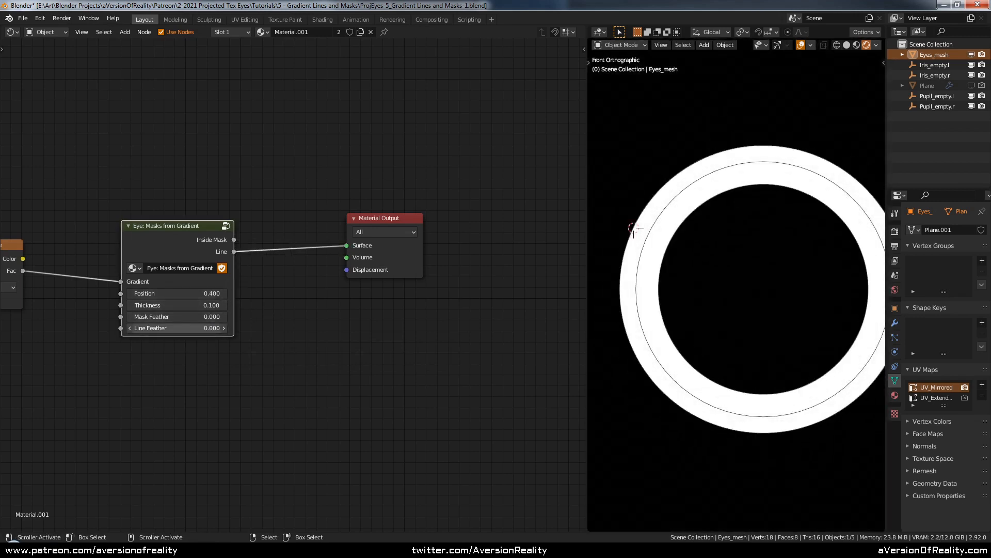
# Step: Inside the group, set the default values of the Line Feather and Mask Feather inputs to 0.1, and return to the material's node tree
pyautogui.press('Tab')
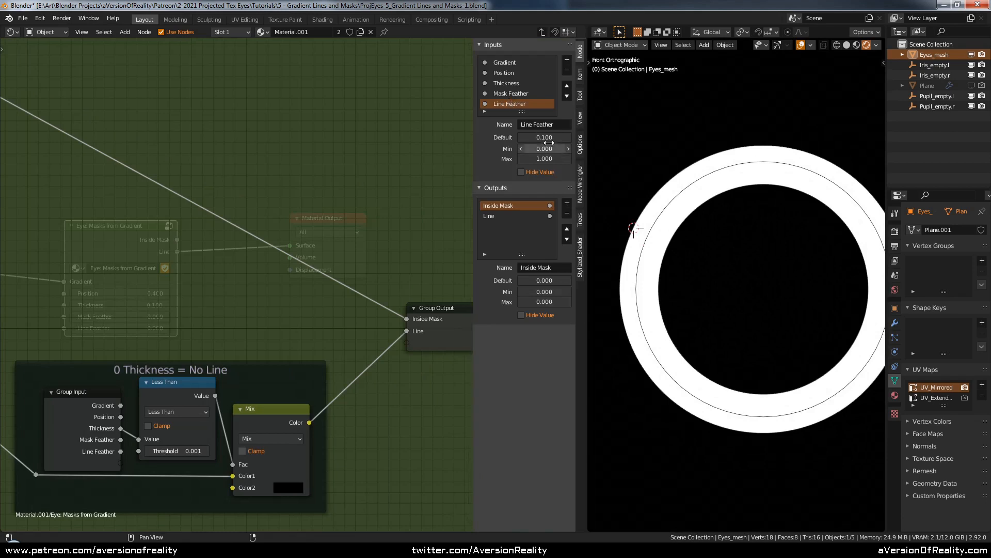
pyautogui.moveTo(539, 137); pyautogui.dragTo(550, 137)
pyautogui.click(514, 94)
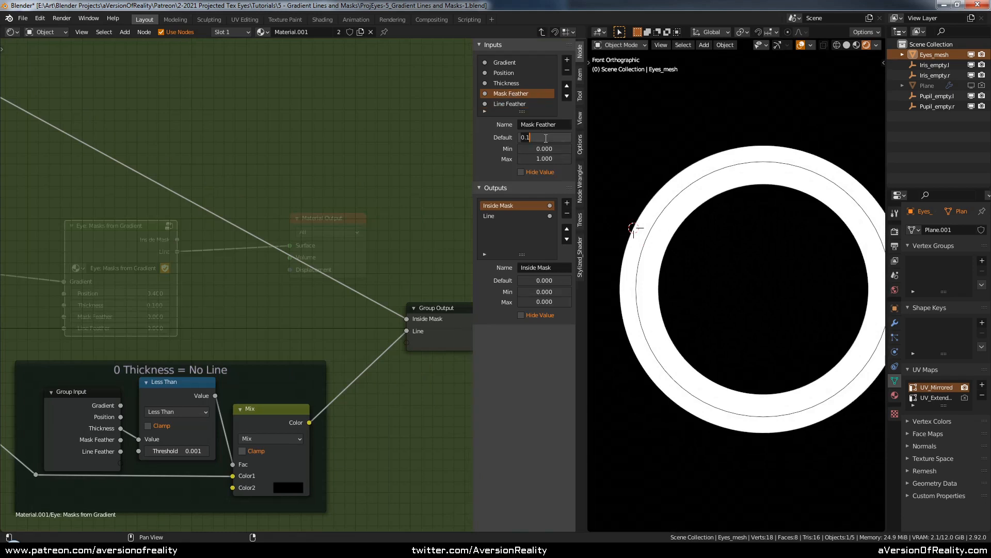
pyautogui.press('Tab')
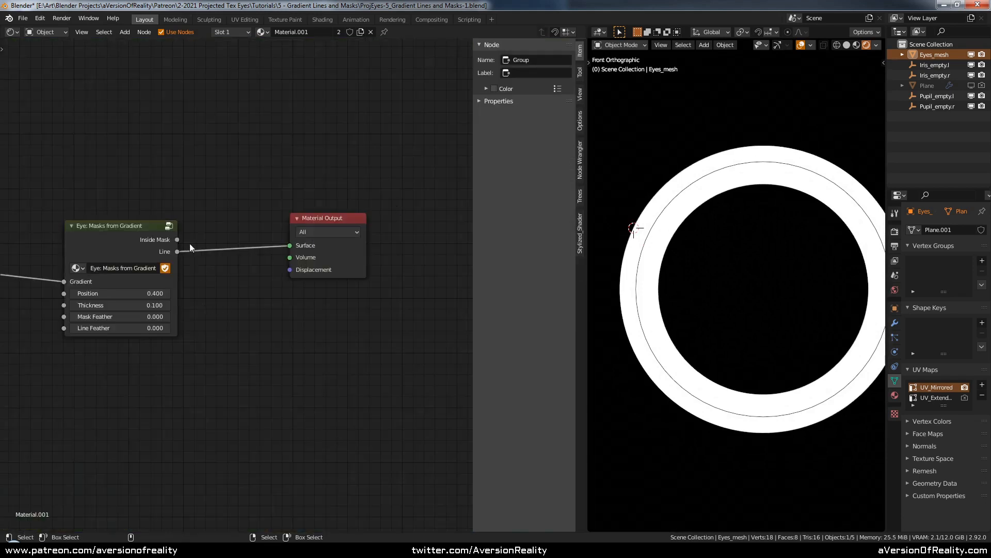
# Step: Connect the group's Inside Mask output to the Material Output's Surface
pyautogui.moveTo(141, 328)
pyautogui.mouseDown()
pyautogui.moveTo(153, 328)
pyautogui.moveTo(140, 328)
pyautogui.mouseUp()
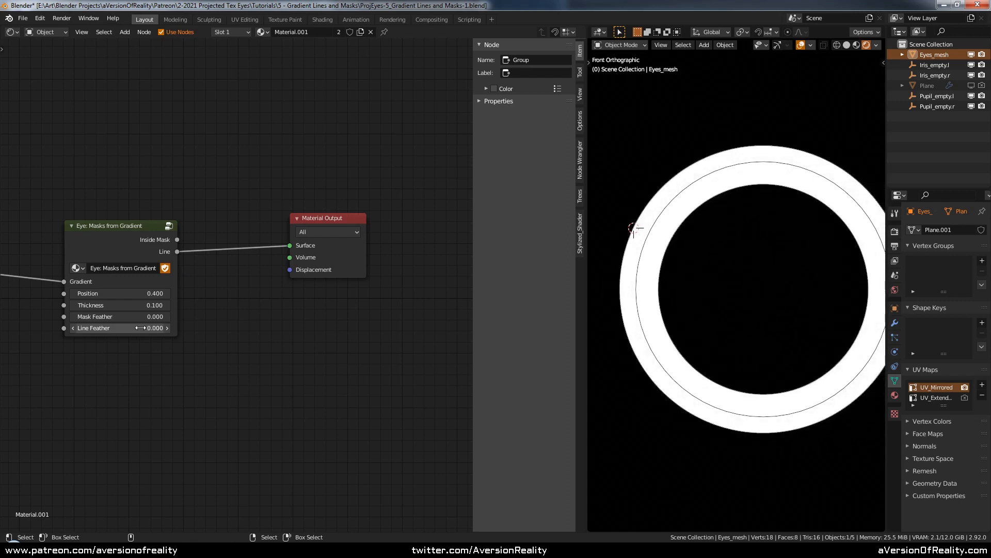
pyautogui.moveTo(178, 240); pyautogui.dragTo(290, 245)
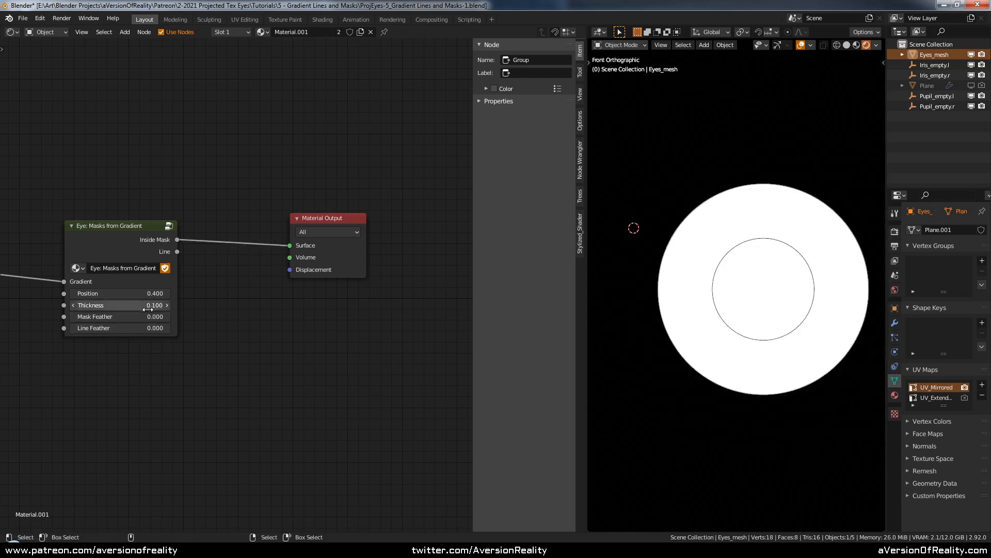
pyautogui.moveTo(145, 316)
pyautogui.mouseDown()
pyautogui.moveTo(160, 316)
pyautogui.moveTo(146, 316)
pyautogui.mouseUp()
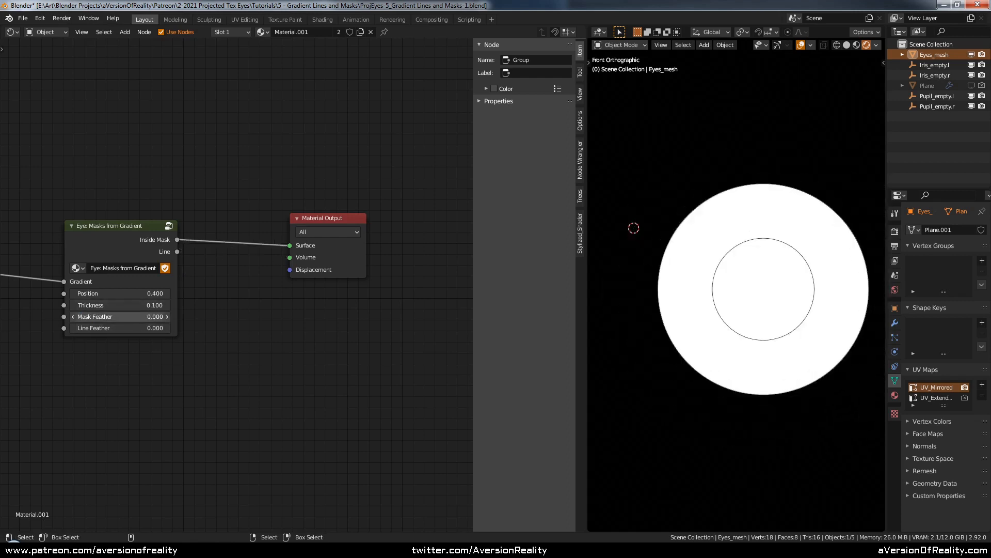
pyautogui.click(311, 223)
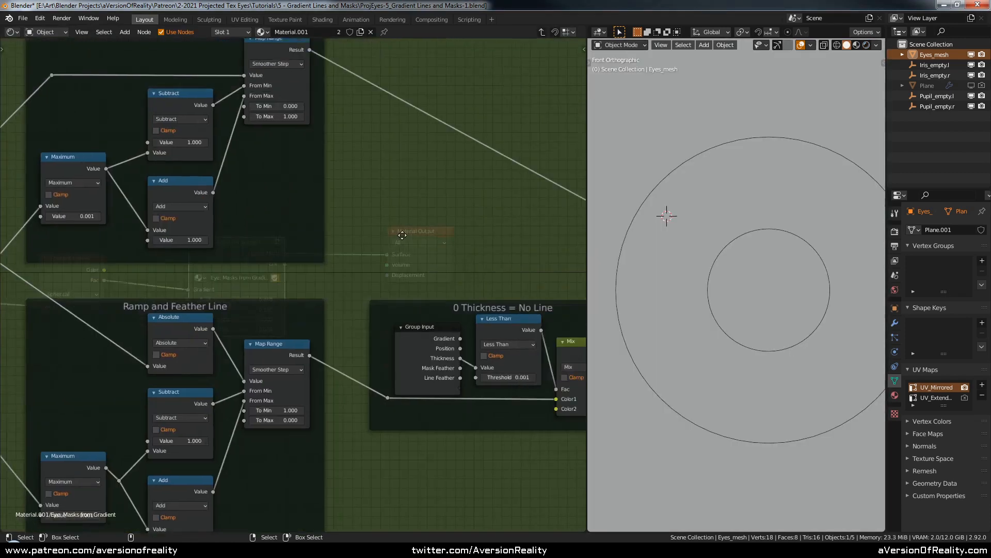
# Step: Move the Group Output node up slightly and add another output socket to the group below Inside Mask
pyautogui.moveTo(403, 235); pyautogui.dragTo(239, 297, button='middle')
pyautogui.moveTo(446, 284); pyautogui.dragTo(419, 274, button='middle')
pyautogui.moveTo(539, 314); pyautogui.dragTo(539, 289)
pyautogui.press('n')
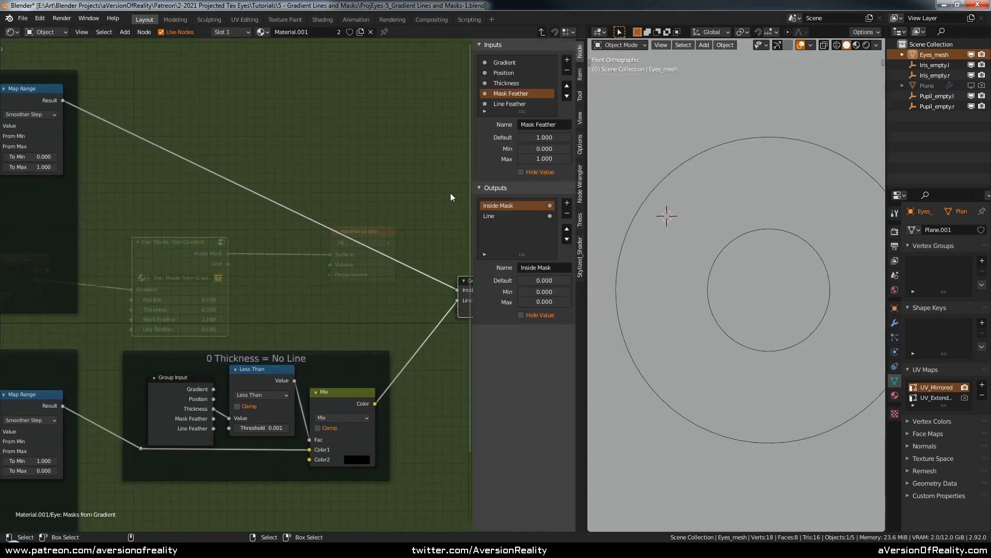
pyautogui.click(567, 203)
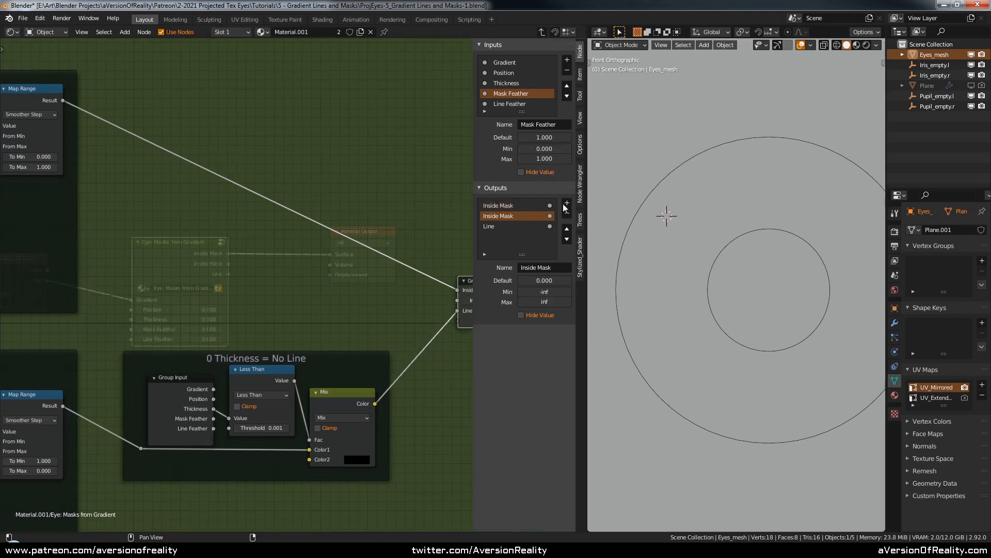
# Step: Add an Invert node, feed it the mask Map Range's Result, and connect its Color to the new second output socket
pyautogui.hotkey('shift', 'a')
pyautogui.moveTo(202, 234)
pyautogui.click(248, 268)
pyautogui.click(161, 255)
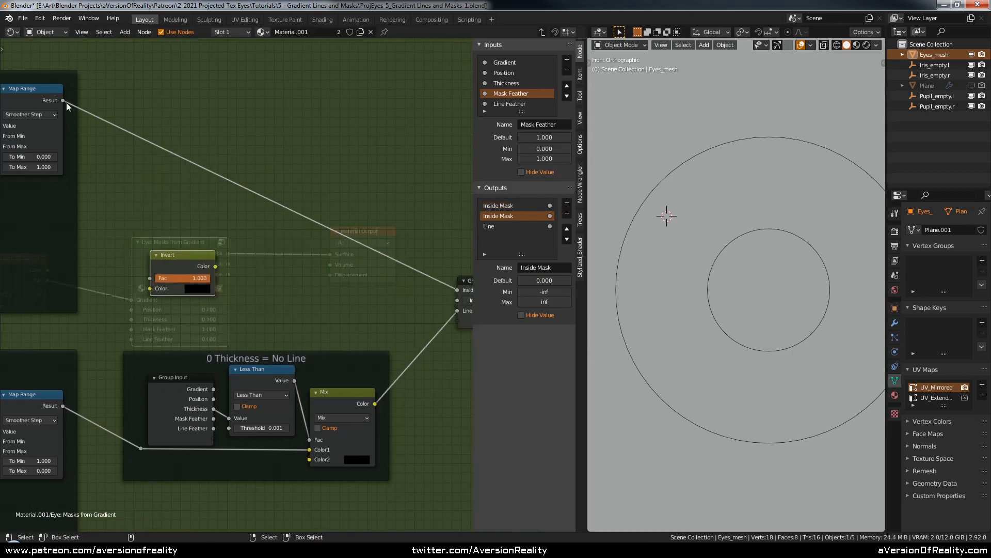
pyautogui.moveTo(66, 102); pyautogui.dragTo(150, 288)
pyautogui.moveTo(216, 266); pyautogui.dragTo(455, 300)
# Step: Rename the second output Outside Mask and return to the material's node tree
pyautogui.moveTo(427, 299); pyautogui.dragTo(314, 288, button='middle')
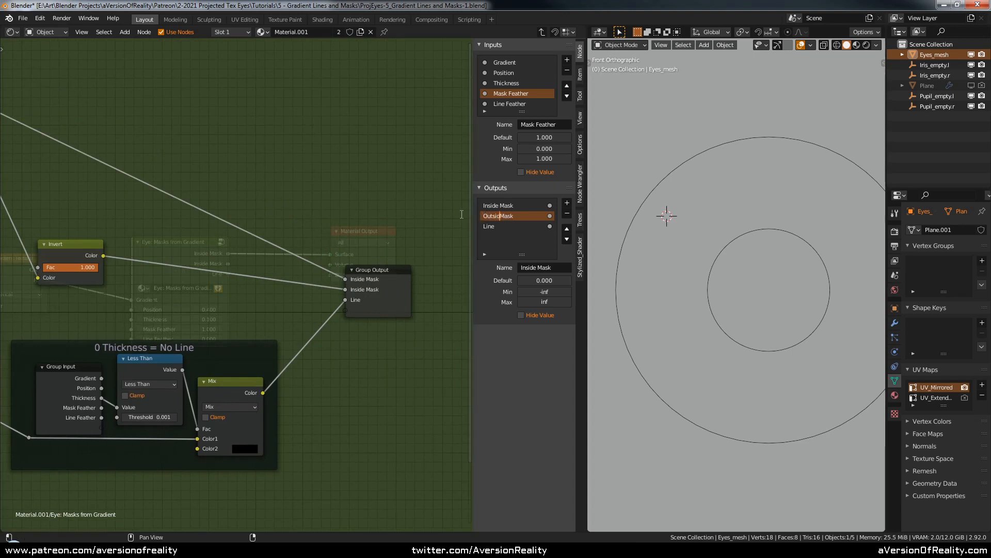
pyautogui.press('n')
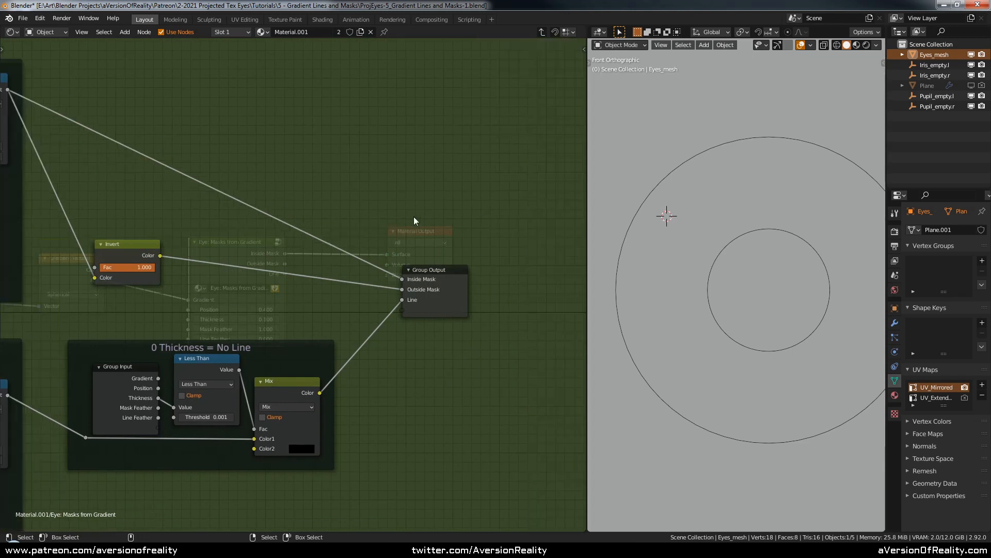
pyautogui.press('Tab')
# Step: Move the Material Output farther away, add a MixRGB node, and connect the group's Inside Mask to its Fac
pyautogui.moveTo(426, 264); pyautogui.dragTo(562, 284)
pyautogui.moveTo(532, 276); pyautogui.dragTo(395, 273, button='middle')
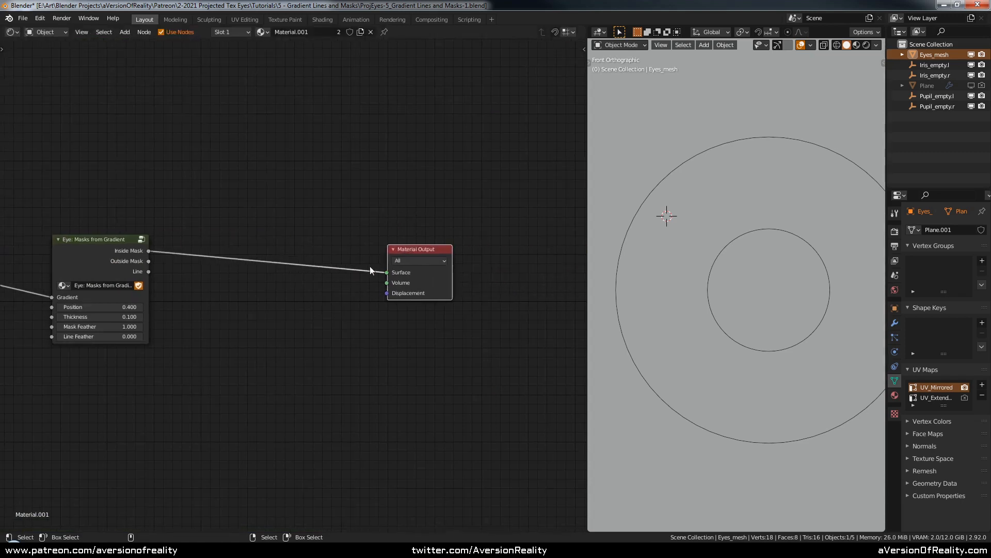
pyautogui.click(252, 216)
pyautogui.hotkey('shift', 'a')
pyautogui.moveTo(252, 216)
pyautogui.click(295, 272)
pyautogui.click(266, 182)
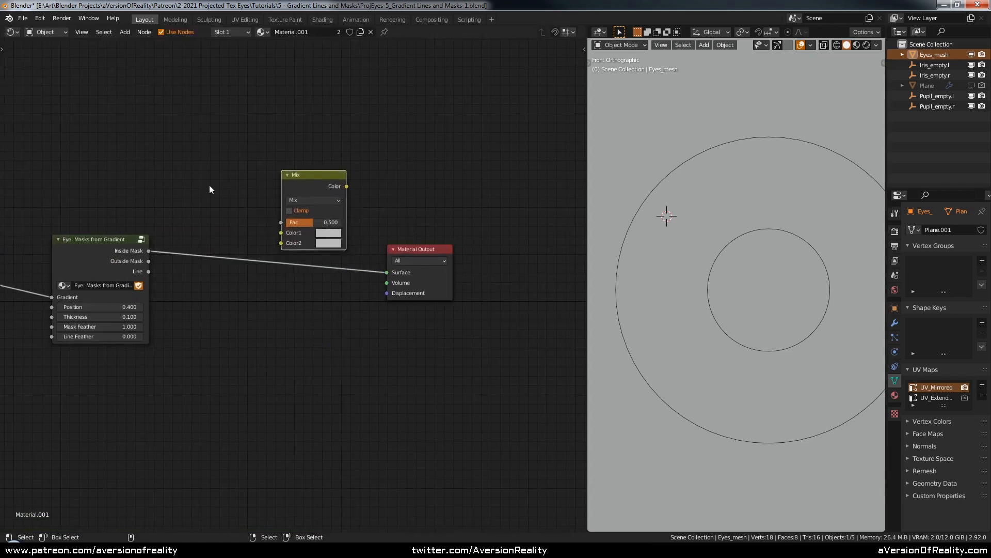
pyautogui.scroll(1, 209, 185)
pyautogui.moveTo(124, 245); pyautogui.dragTo(279, 212)
# Step: Set the Mix node's Color1 to white and switch the viewport to Rendered shading
pyautogui.click(334, 223)
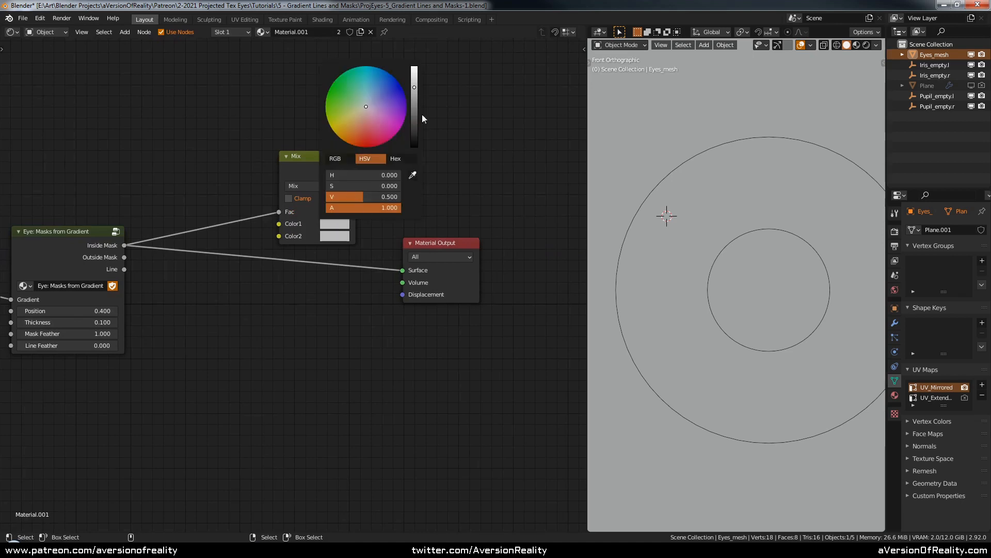
pyautogui.moveTo(412, 103); pyautogui.dragTo(411, 67)
pyautogui.press('z')
# Step: Connect the Mix node's Color to the Material Output's Surface and set its Color2 to a muted blue
pyautogui.moveTo(439, 246); pyautogui.dragTo(498, 237)
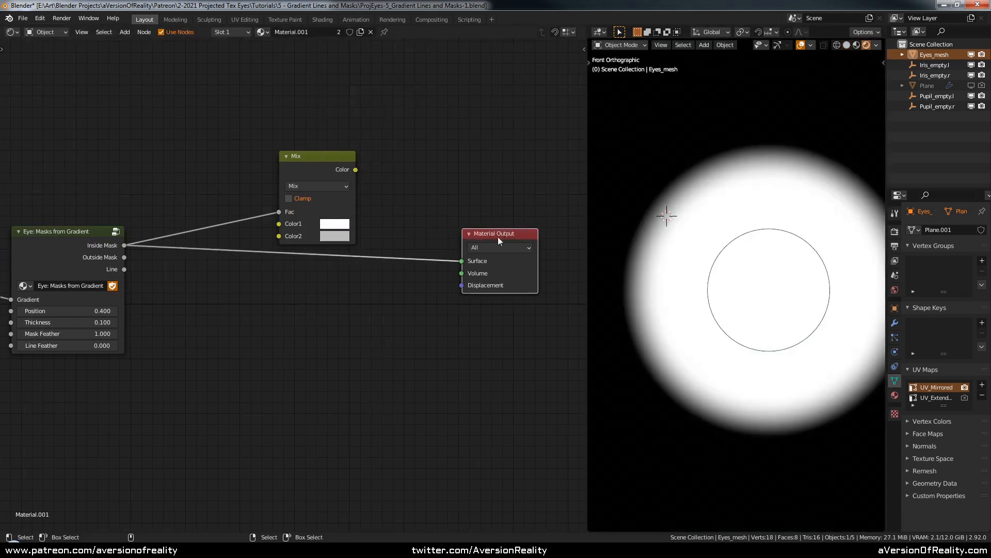
pyautogui.moveTo(358, 169); pyautogui.dragTo(461, 261)
pyautogui.moveTo(310, 156); pyautogui.dragTo(286, 137)
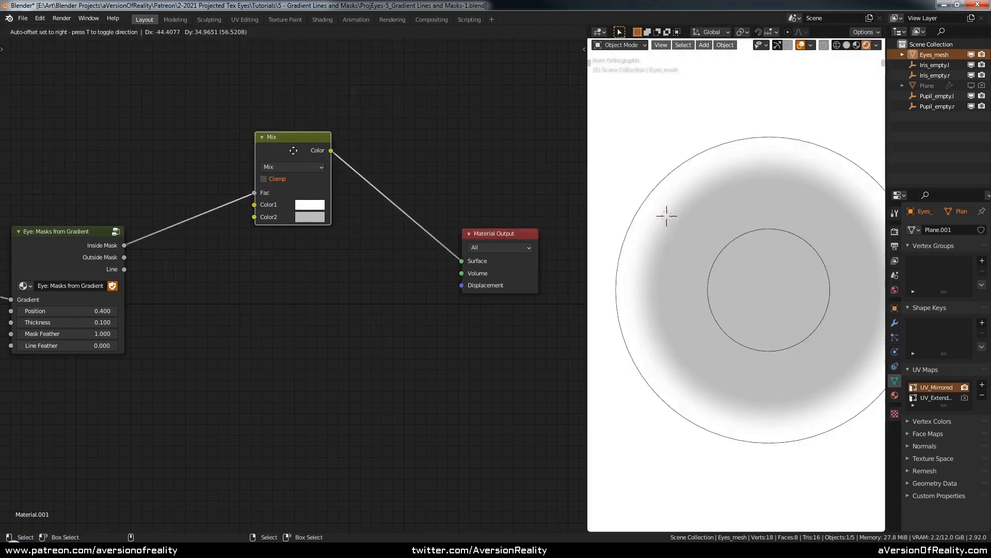
pyautogui.click(317, 218)
pyautogui.click(369, 100)
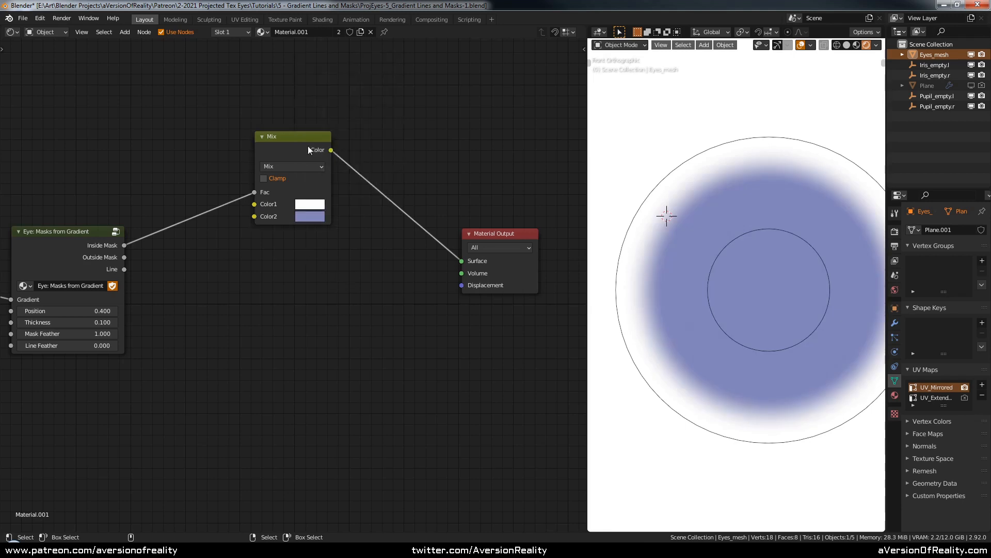
# Step: Duplicate the Mix node and spread the first Mix and Material Output apart to make room for the copy
pyautogui.moveTo(291, 143); pyautogui.dragTo(281, 141)
pyautogui.hotkey('shift', 'd')
pyautogui.click(396, 261)
pyautogui.moveTo(479, 236); pyautogui.dragTo(511, 234)
pyautogui.moveTo(283, 140); pyautogui.dragTo(268, 138)
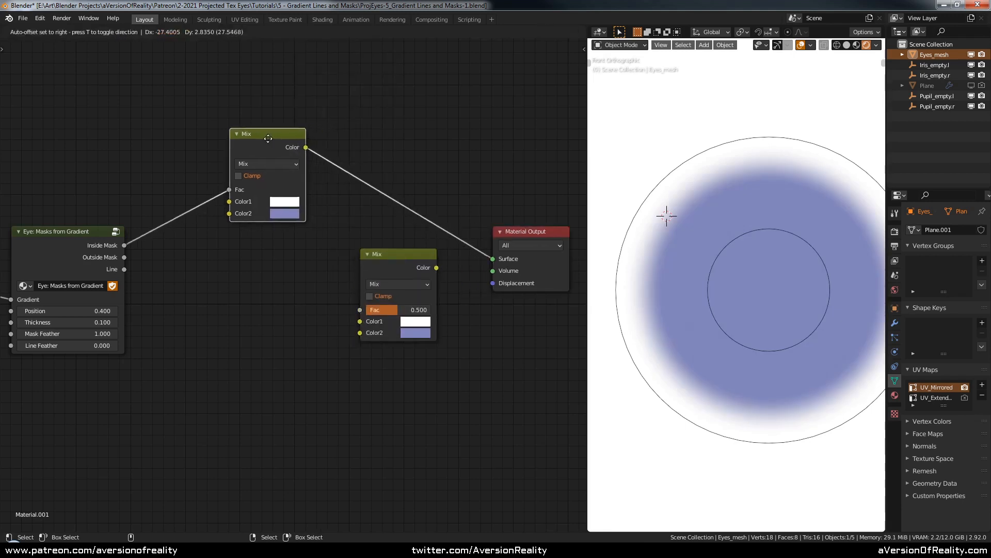
# Step: Insert the duplicated Mix between the first Mix and the Material Output, and connect the group's Line output to its Fac
pyautogui.click(407, 284)
pyautogui.click(407, 285)
pyautogui.moveTo(391, 265); pyautogui.dragTo(404, 222)
pyautogui.moveTo(129, 269); pyautogui.dragTo(373, 267)
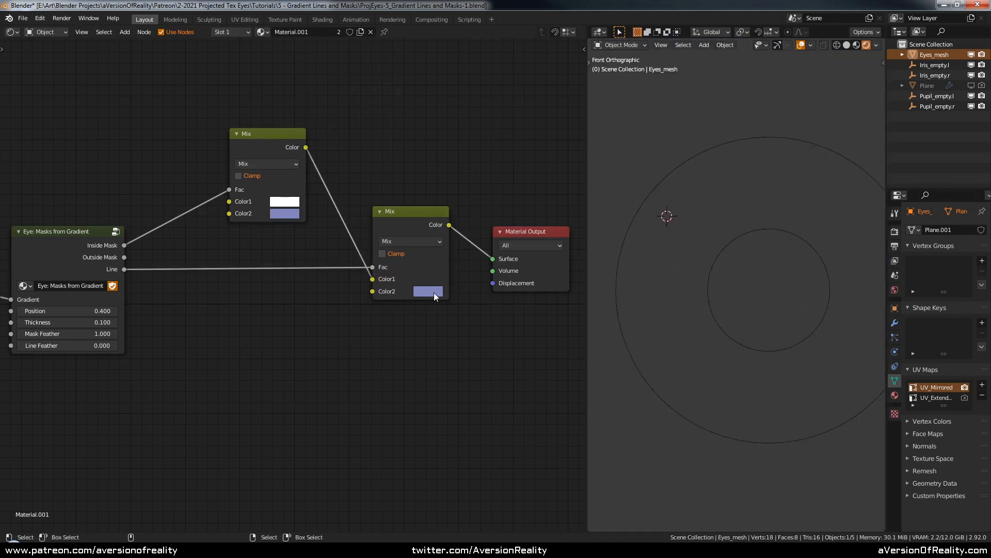
# Step: Set the second Mix node's Color2 to black and shift the node slightly up
pyautogui.click(433, 292)
pyautogui.moveTo(505, 193); pyautogui.dragTo(507, 213)
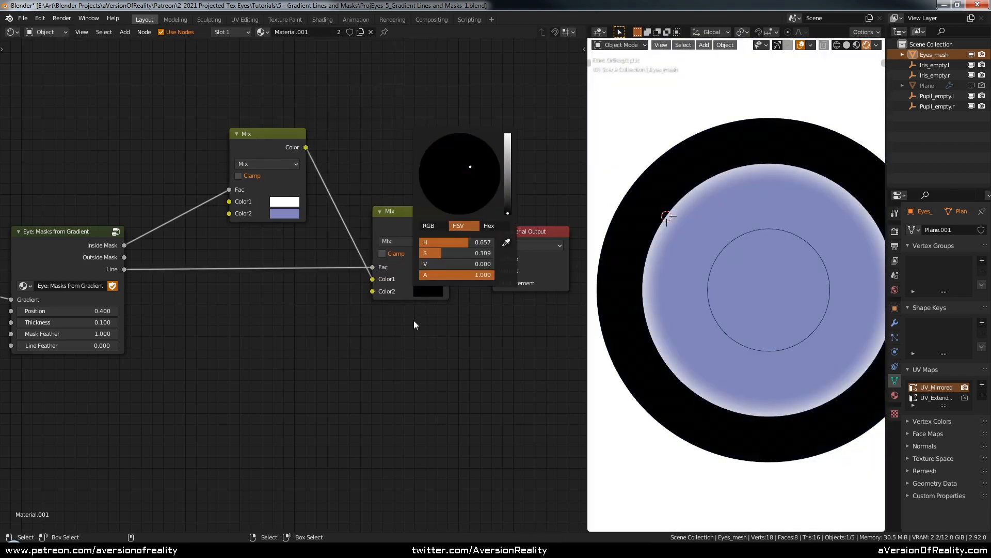
pyautogui.moveTo(413, 213); pyautogui.dragTo(405, 206)
# Step: Add a Math node set to Multiply and insert it between the group's Line output and the second Mix's Fac
pyautogui.hotkey('shift', 'a')
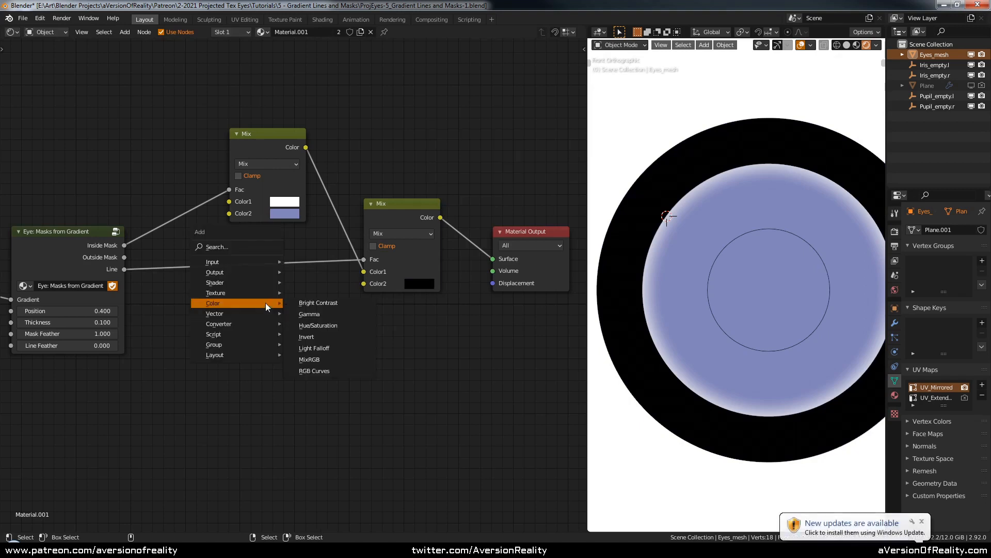
pyautogui.moveTo(247, 324)
pyautogui.click(323, 404)
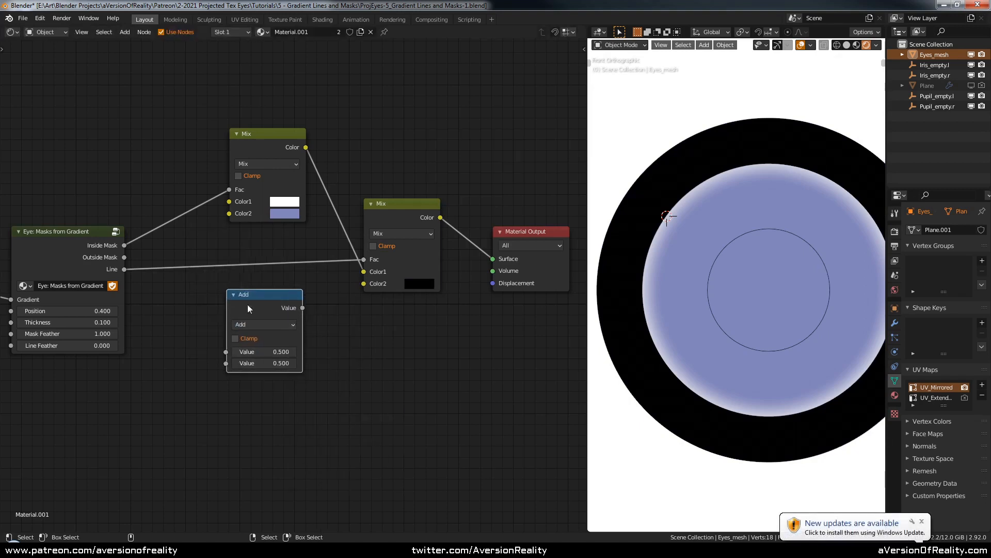
pyautogui.click(247, 304)
pyautogui.click(263, 324)
pyautogui.click(245, 379)
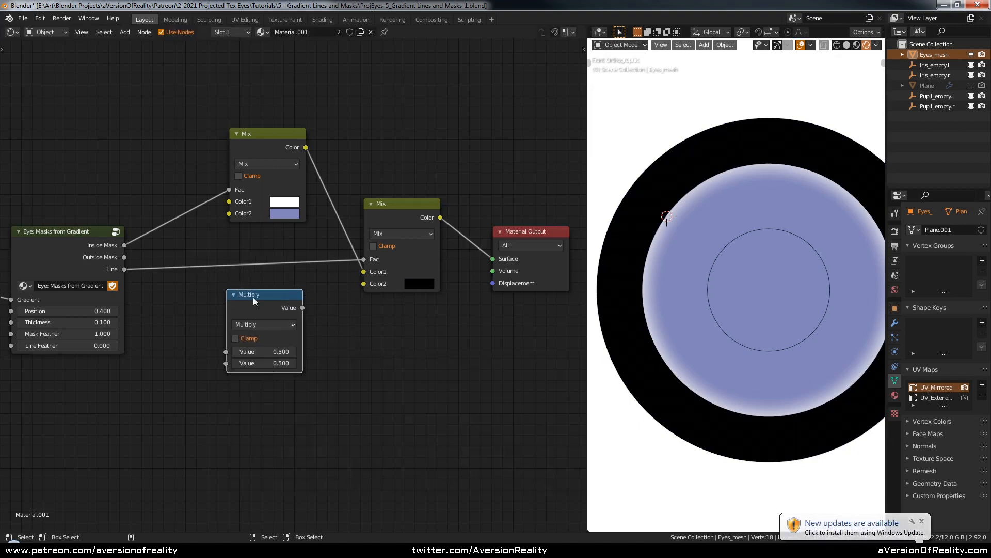
pyautogui.moveTo(253, 297); pyautogui.dragTo(256, 258)
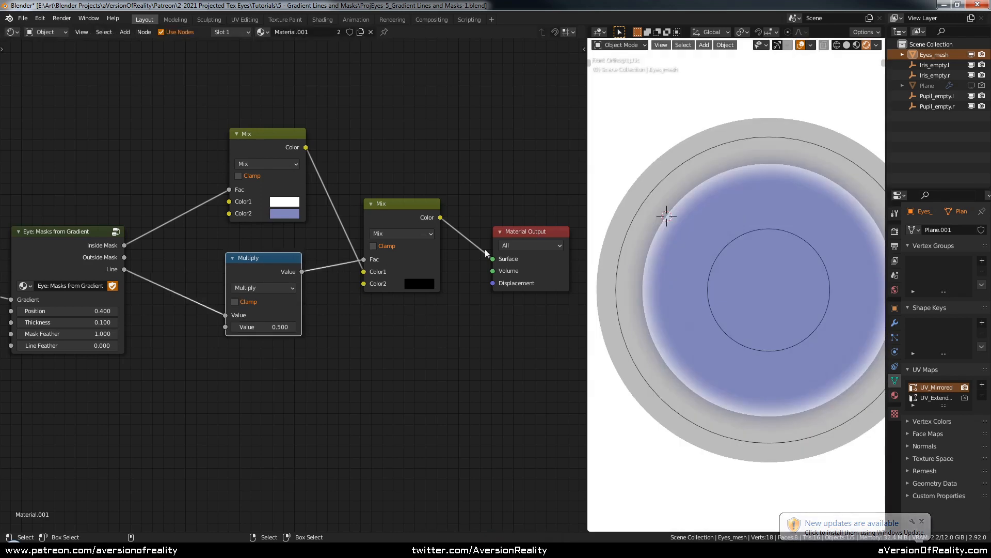
pyautogui.click(189, 249)
# Step: Tidy the positions of the Material Output and second Mix nodes, and set the group's Mask Feather to 0.000
pyautogui.moveTo(416, 240); pyautogui.dragTo(440, 233, button='middle')
pyautogui.moveTo(542, 222); pyautogui.dragTo(525, 212)
pyautogui.moveTo(409, 265); pyautogui.dragTo(400, 257)
pyautogui.click(355, 284)
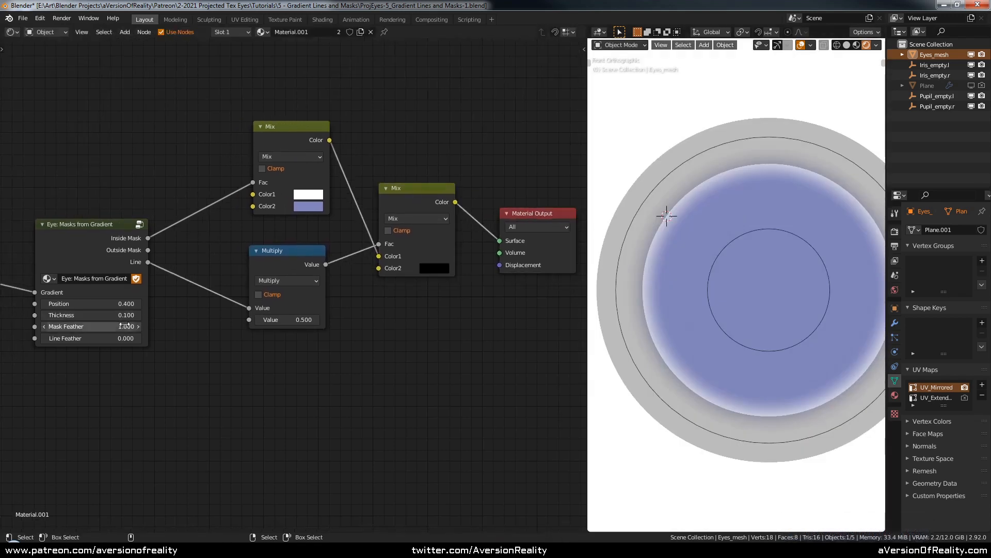
pyautogui.moveTo(115, 330); pyautogui.dragTo(68, 330)
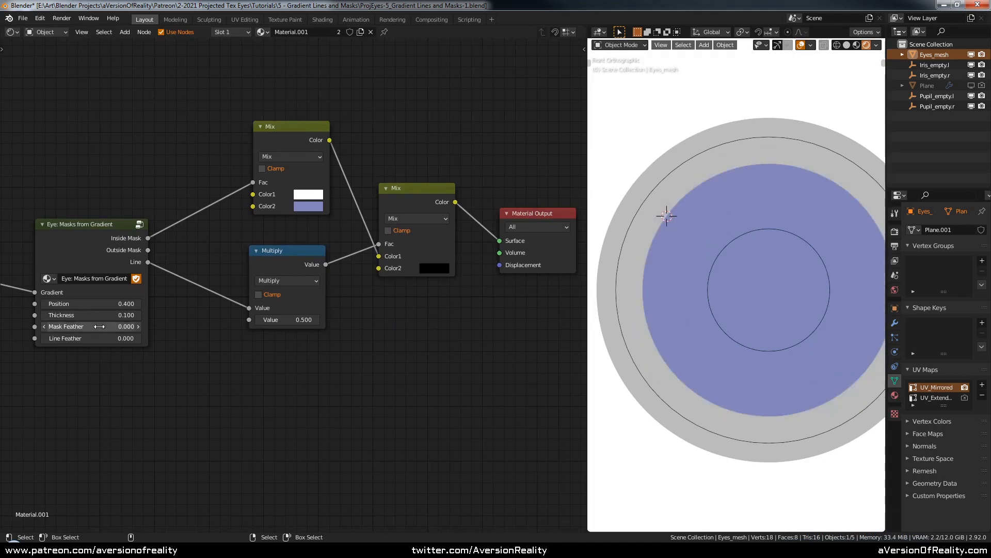
pyautogui.moveTo(188, 361); pyautogui.dragTo(212, 358, button='middle')
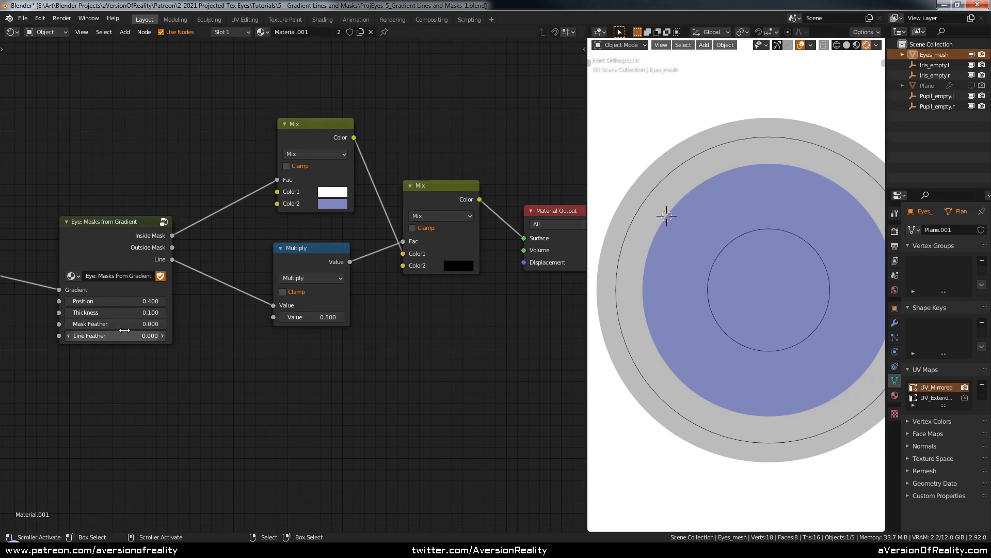
# Step: Set the masks group's Line Feather and Mask Feather to 1.000 and mute the Multiply node
pyautogui.moveTo(116, 335); pyautogui.dragTo(160, 336)
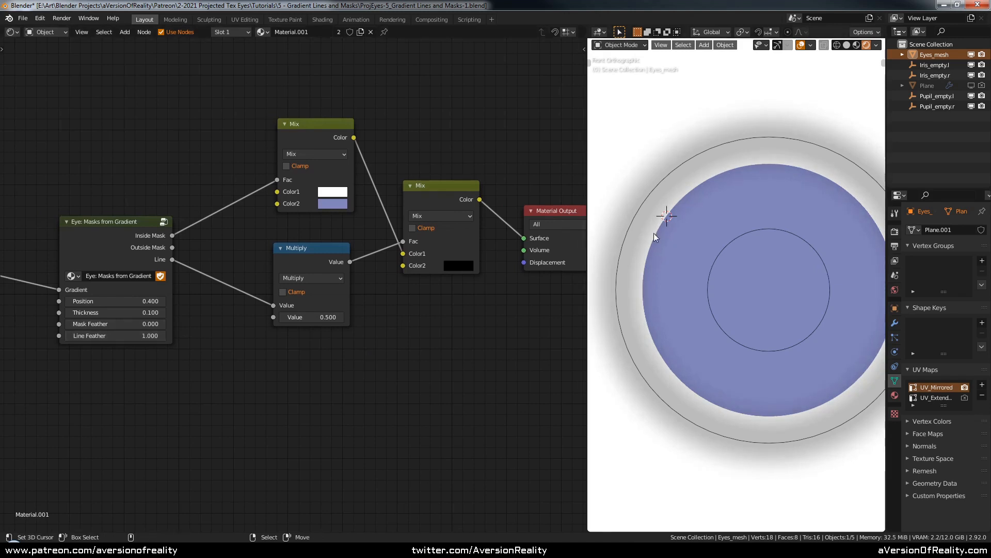
pyautogui.click(308, 256)
pyautogui.press('m')
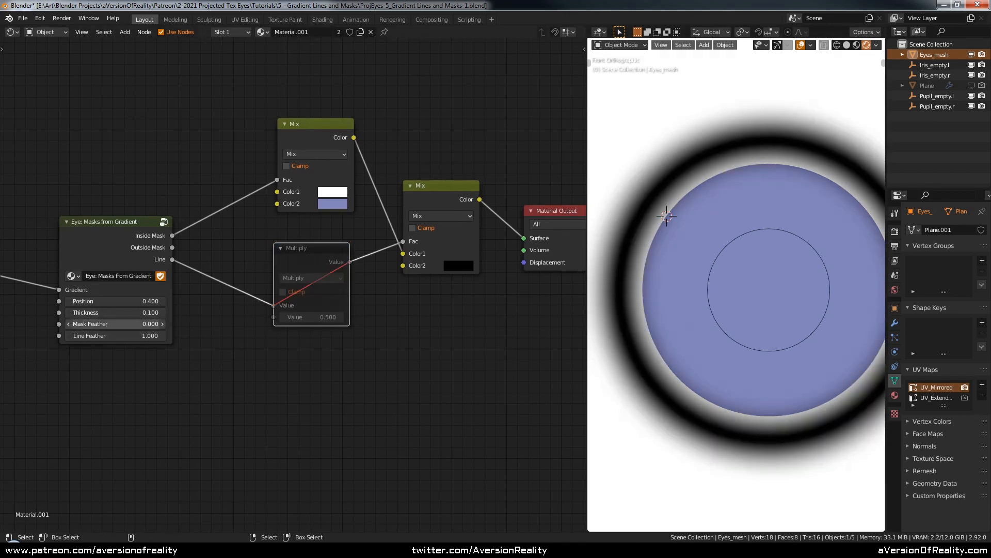
pyautogui.moveTo(116, 324); pyautogui.dragTo(155, 324)
# Step: Unmute the Multiply node between the group's Line output and the second Mix
pyautogui.press('m')
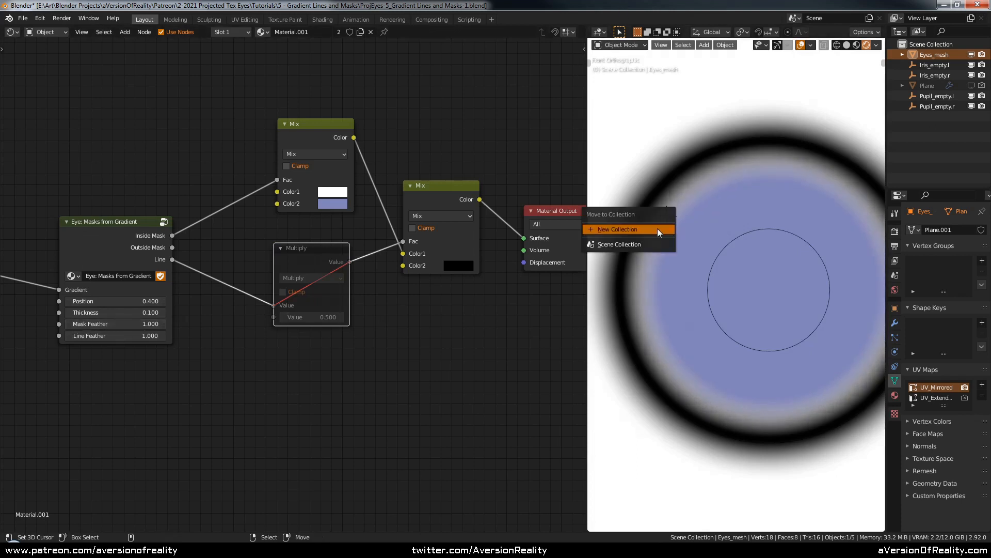
pyautogui.click(476, 175)
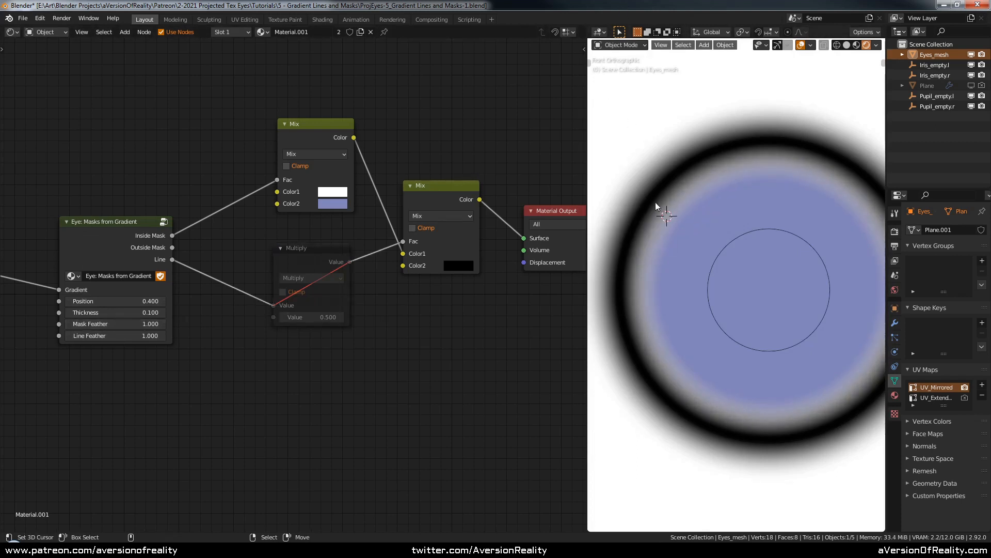
pyautogui.moveTo(472, 152); pyautogui.dragTo(453, 162, button='middle')
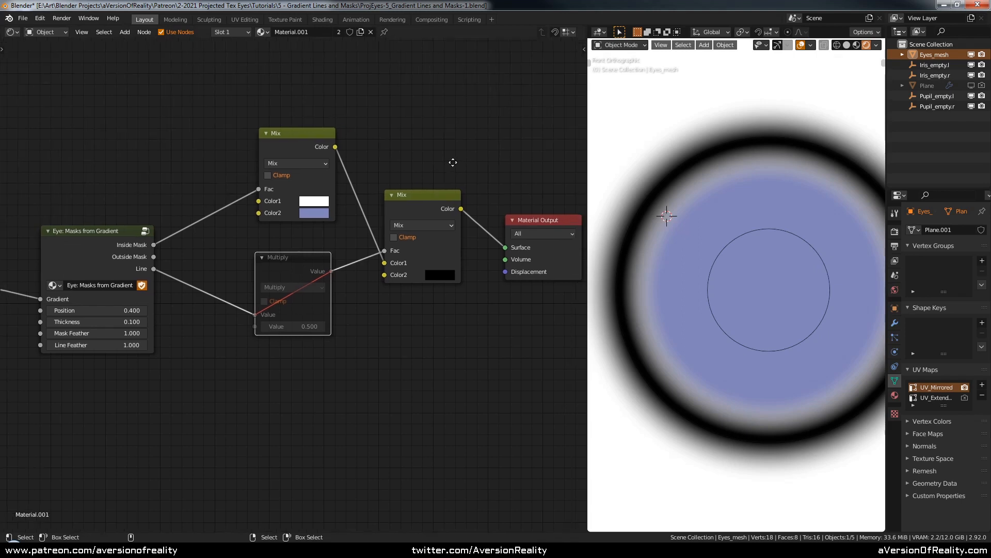
pyautogui.press('m')
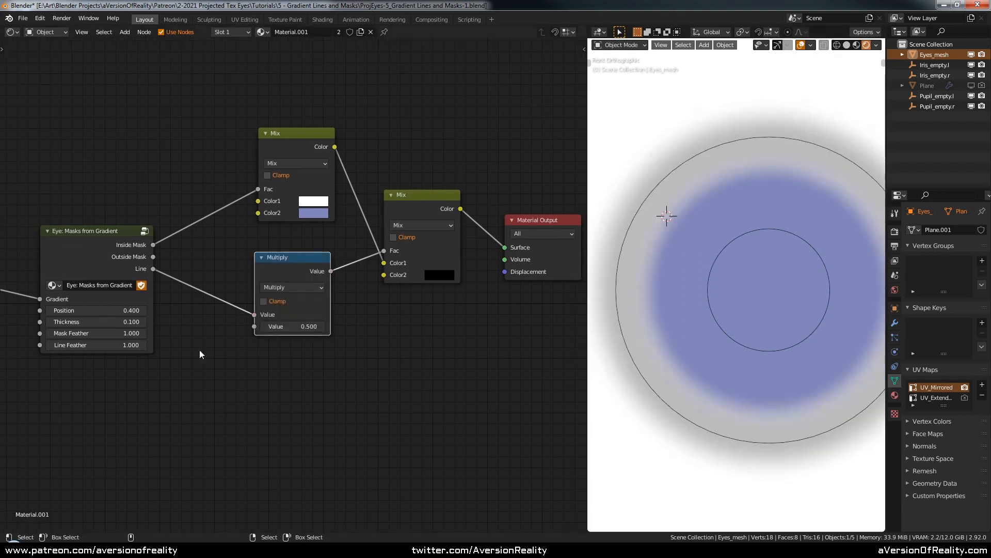
# Step: Set the group's Mask Feather and Line Feather to 0.000 and its Position to 0.320
pyautogui.moveTo(128, 333); pyautogui.dragTo(113, 344)
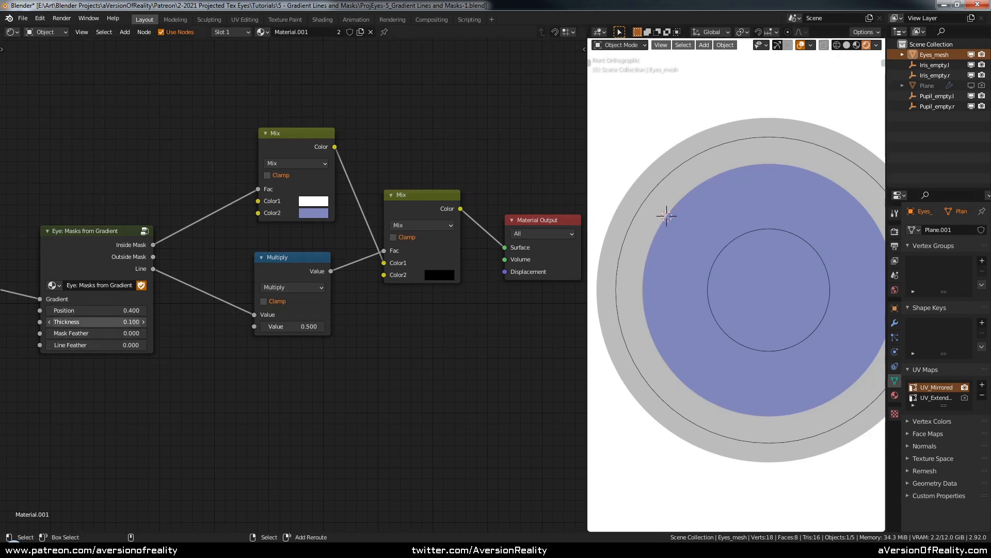
pyautogui.moveTo(122, 321)
pyautogui.mouseDown()
pyautogui.moveTo(101, 323)
pyautogui.moveTo(119, 326)
pyautogui.mouseUp()
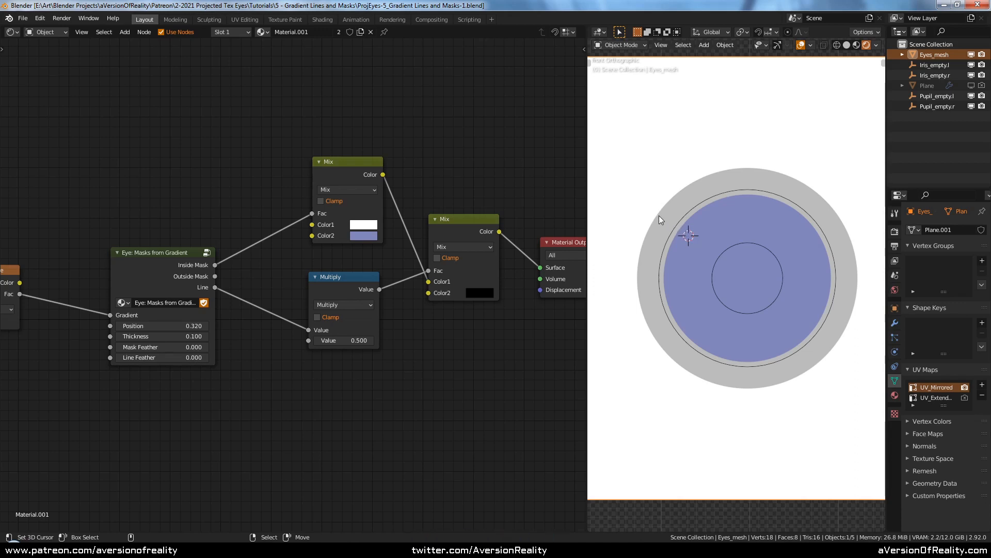
# Step: Open the Eye: Masks from Gradient group for editing at its Mask Feather frame
pyautogui.click(147, 265)
pyautogui.press('Tab')
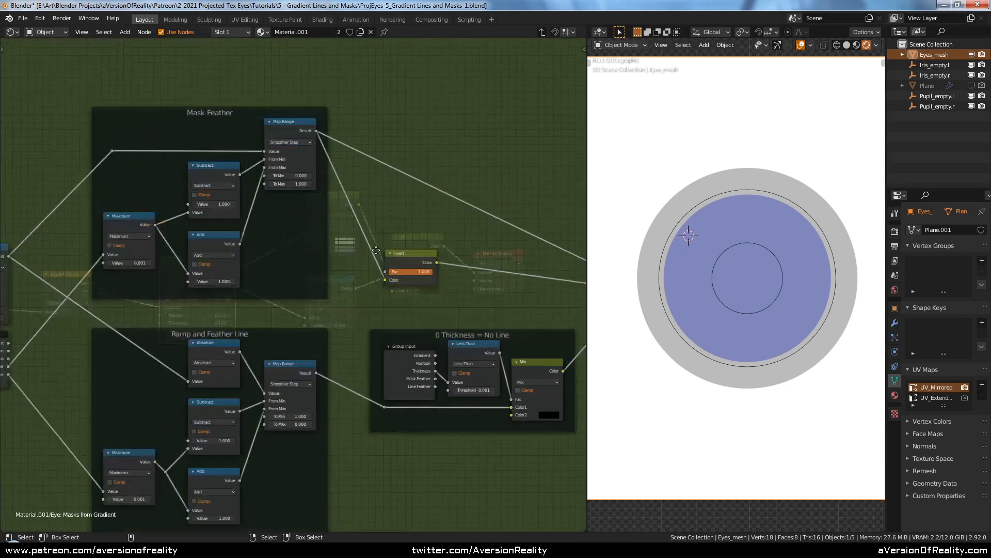
pyautogui.moveTo(402, 227); pyautogui.dragTo(451, 261, button='middle')
pyautogui.scroll(2, 388, 225)
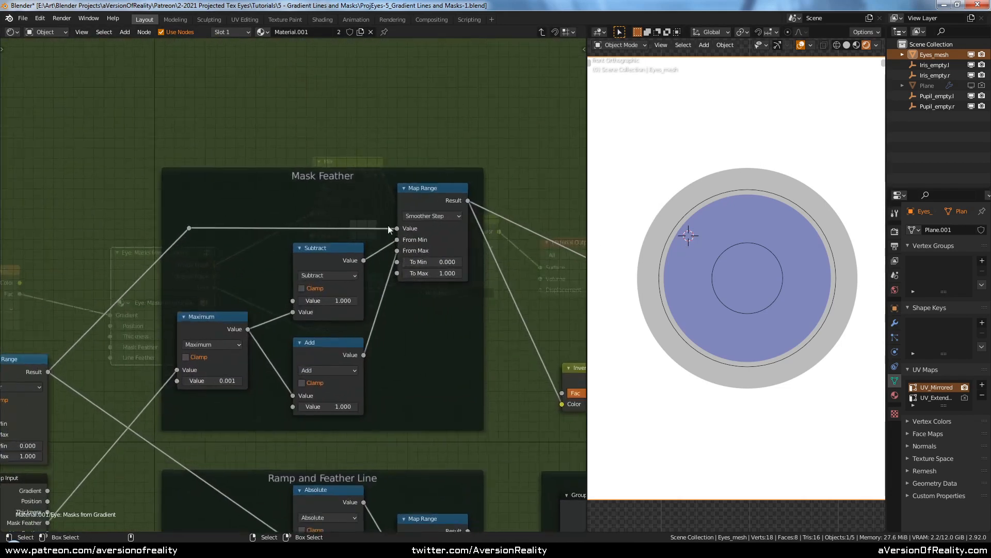
# Step: Try a duplicated Add node in front of the Mask Feather Map Range's Value input, adjust its value and delete it
pyautogui.click(318, 348)
pyautogui.hotkey('shift', 'd')
pyautogui.click(319, 168)
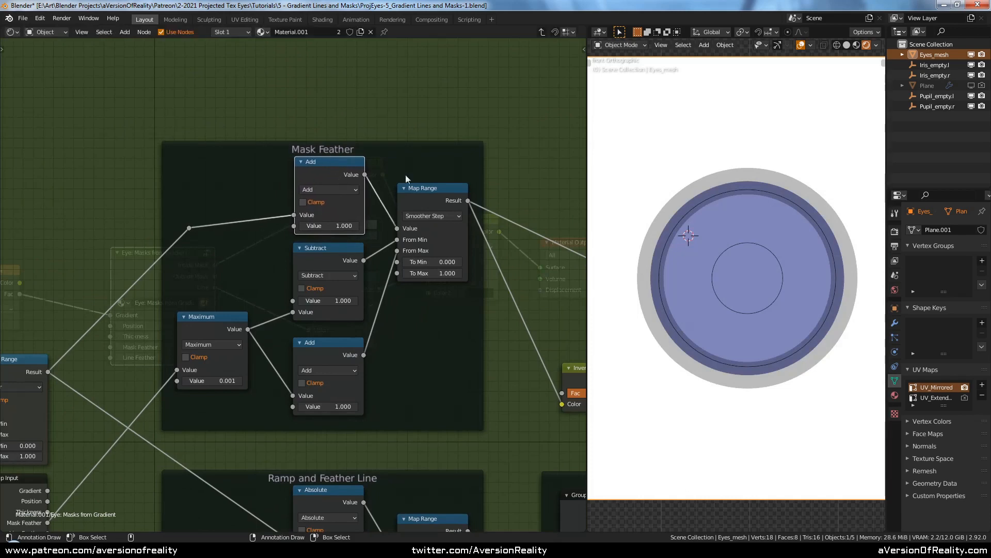
pyautogui.scroll(2, 371, 199)
pyautogui.moveTo(337, 216); pyautogui.dragTo(352, 216)
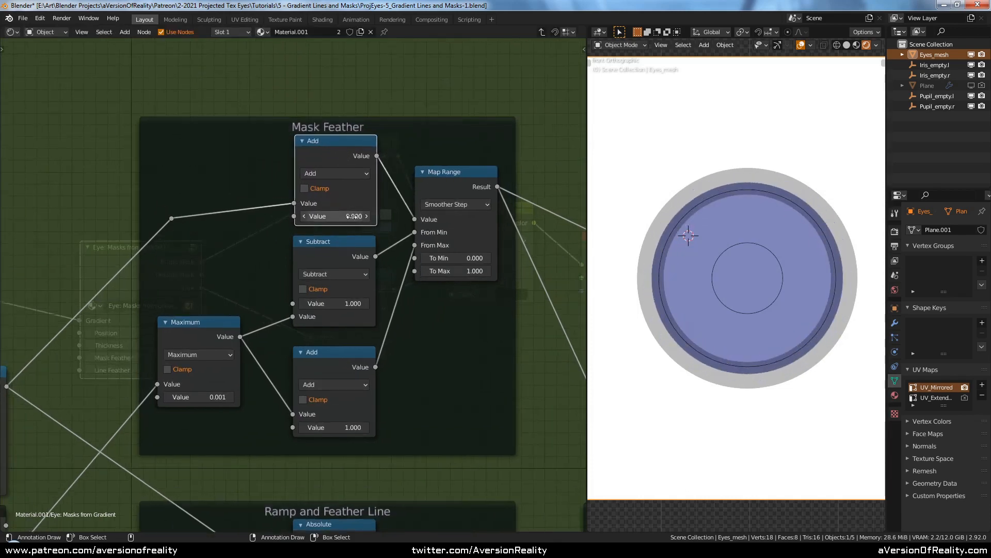
pyautogui.click(339, 149)
pyautogui.hotkey('ctrl', 'x')
# Step: Duplicate the Subtract node in the Ramp and Feather Line frame and insert it between the linear Map Range and the Absolute node
pyautogui.scroll(-6, 271, 419)
pyautogui.moveTo(266, 437); pyautogui.dragTo(336, 223, button='middle')
pyautogui.scroll(3, 336, 222)
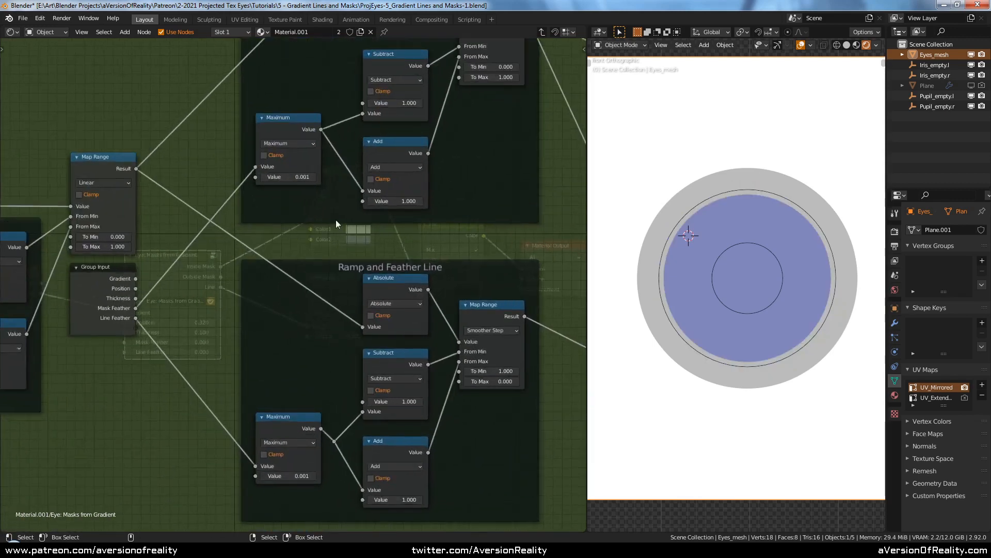
pyautogui.scroll(1, 336, 224)
pyautogui.moveTo(204, 323); pyautogui.dragTo(249, 260, button='middle')
pyautogui.click(452, 320)
pyautogui.hotkey('shift', 'd')
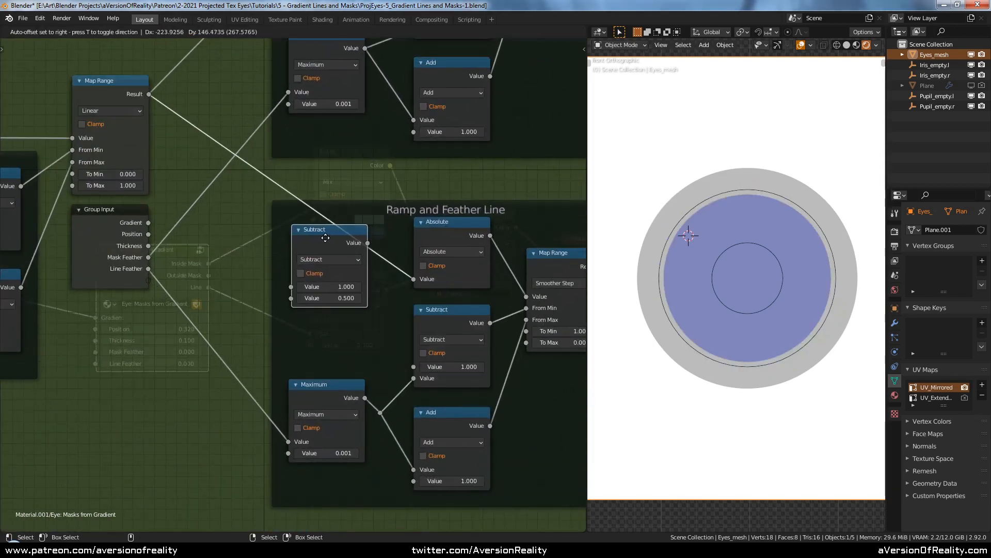
pyautogui.click(326, 233)
pyautogui.moveTo(326, 233); pyautogui.dragTo(339, 233)
# Step: Try 0.6 and -1.000 as the new Subtract node's second value, and leave it at 1.000
pyautogui.scroll(2, 260, 288)
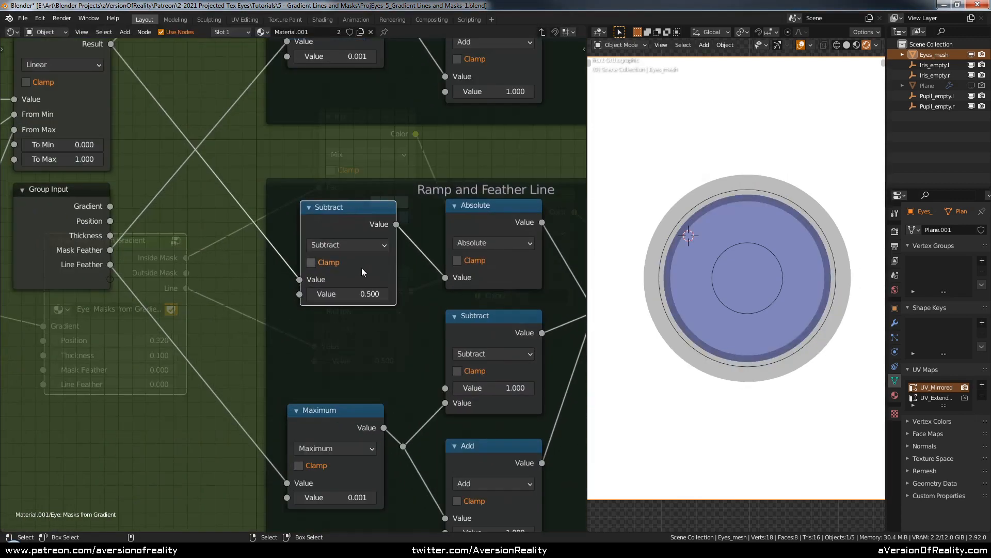
pyautogui.click(350, 294)
pyautogui.write('0.6')
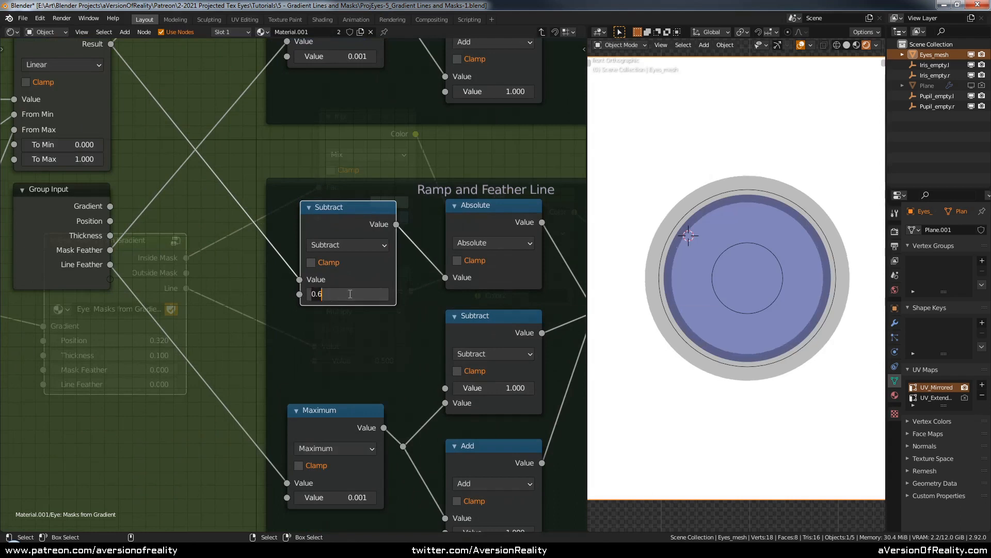
pyautogui.press('Return')
pyautogui.click(350, 294)
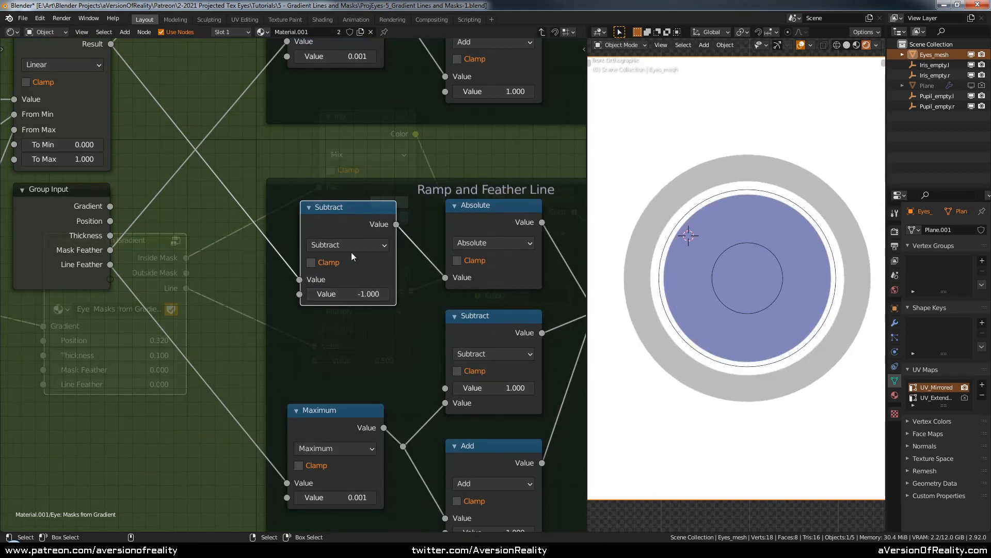
pyautogui.write('0.2')
pyautogui.press('Return')
pyautogui.moveTo(356, 294); pyautogui.dragTo(361, 294)
pyautogui.moveTo(347, 237); pyautogui.dragTo(350, 238)
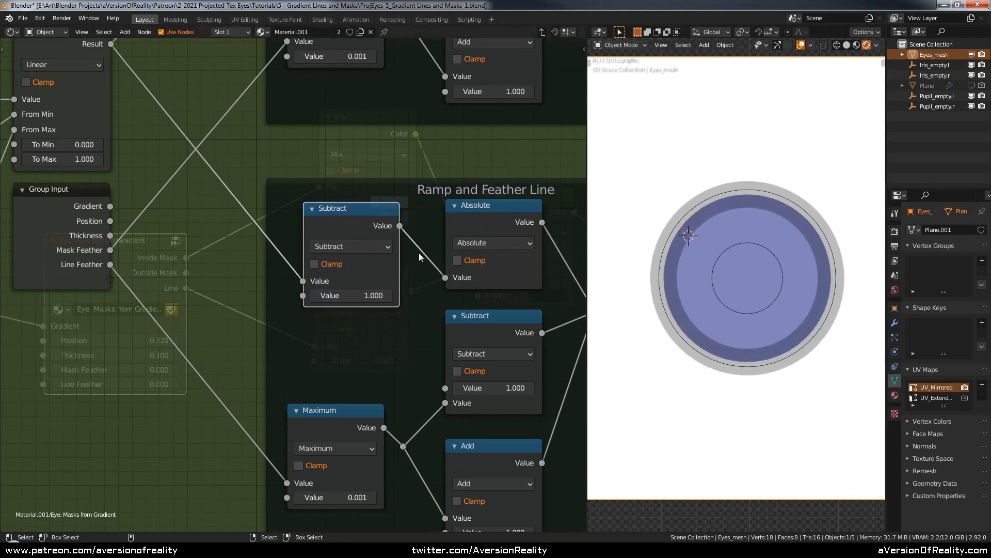
pyautogui.click(364, 194)
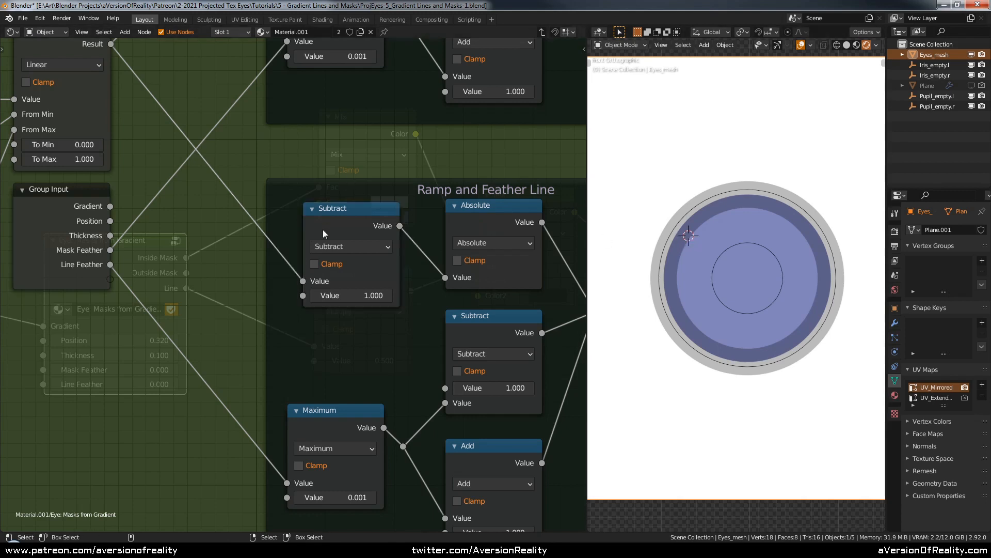
# Step: Expose the new Subtract node's second value as a group input named Line Offset
pyautogui.moveTo(303, 296); pyautogui.dragTo(110, 279)
pyautogui.press('n')
pyautogui.scroll(-1, 519, 102)
pyautogui.doubleClick(517, 106)
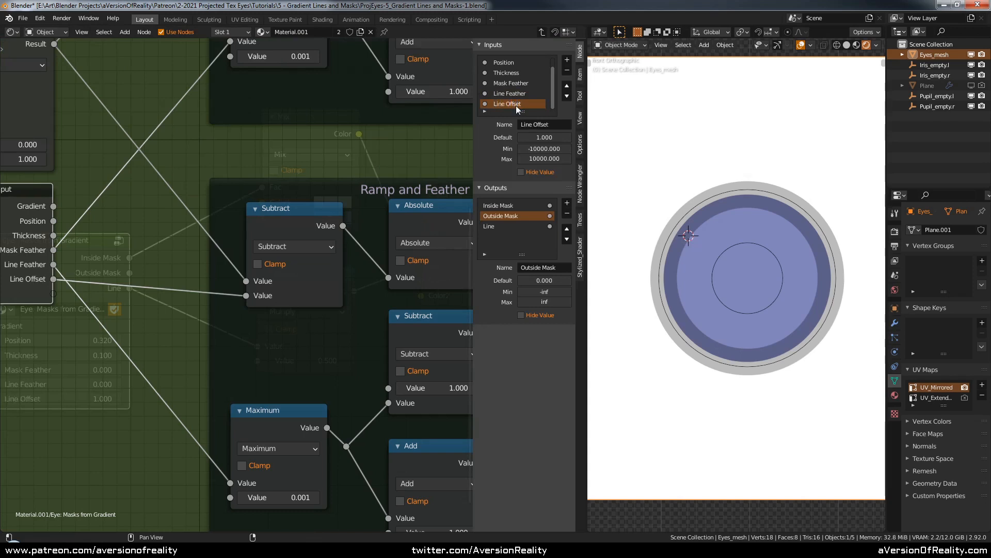
# Step: Limit the Line Offset input to a minimum of 0 and a maximum of 1, and exit the group
pyautogui.click(545, 148)
pyautogui.write('0')
pyautogui.press('Return')
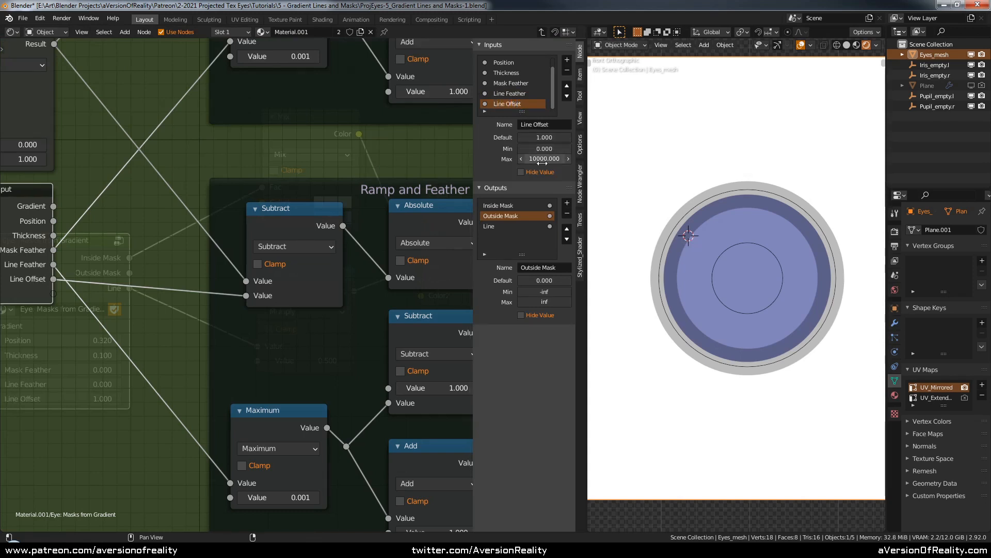
pyautogui.click(542, 158)
pyautogui.write('1')
pyautogui.press('Return')
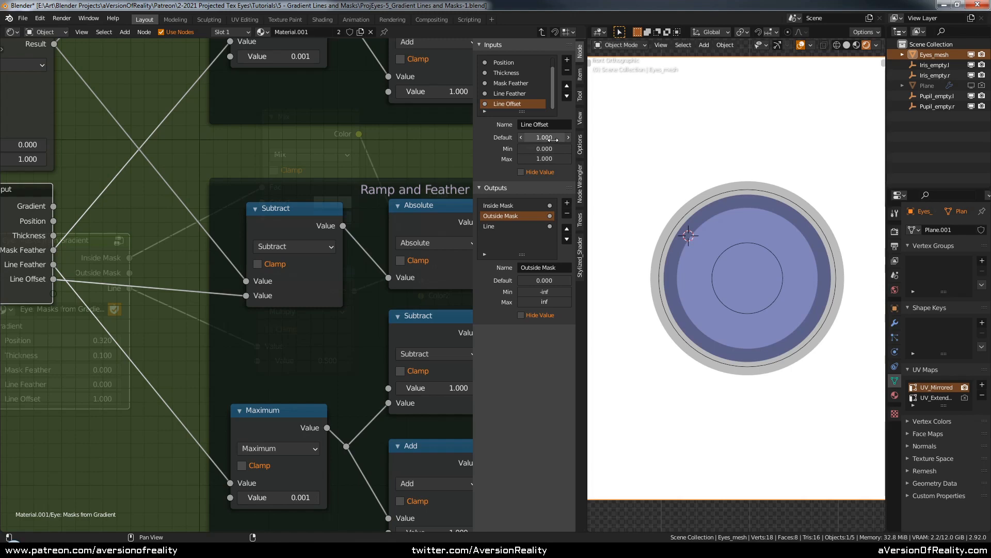
pyautogui.press('Tab')
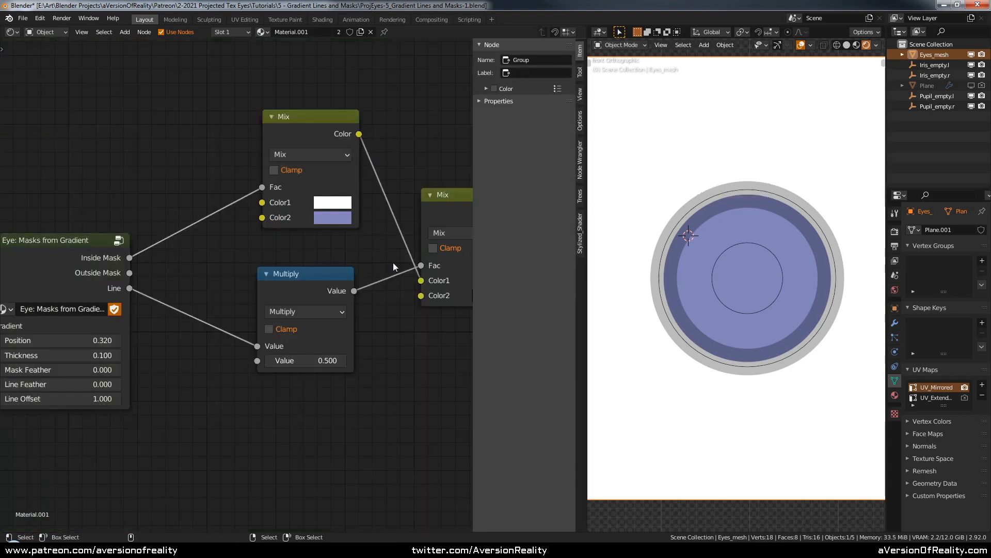
# Step: Test the Line Offset slider on the masks group node and examine the group's inputs
pyautogui.press('n')
pyautogui.moveTo(169, 313); pyautogui.dragTo(350, 294, button='middle')
pyautogui.scroll(2, 338, 293)
pyautogui.moveTo(241, 396)
pyautogui.mouseDown()
pyautogui.moveTo(155, 397)
pyautogui.moveTo(245, 396)
pyautogui.mouseUp()
pyautogui.scroll(-1, 359, 368)
pyautogui.moveTo(367, 367); pyautogui.dragTo(325, 377, button='middle')
pyautogui.scroll(1, 335, 369)
pyautogui.moveTo(322, 240); pyautogui.dragTo(351, 233, button='middle')
pyautogui.scroll(1, 299, 287)
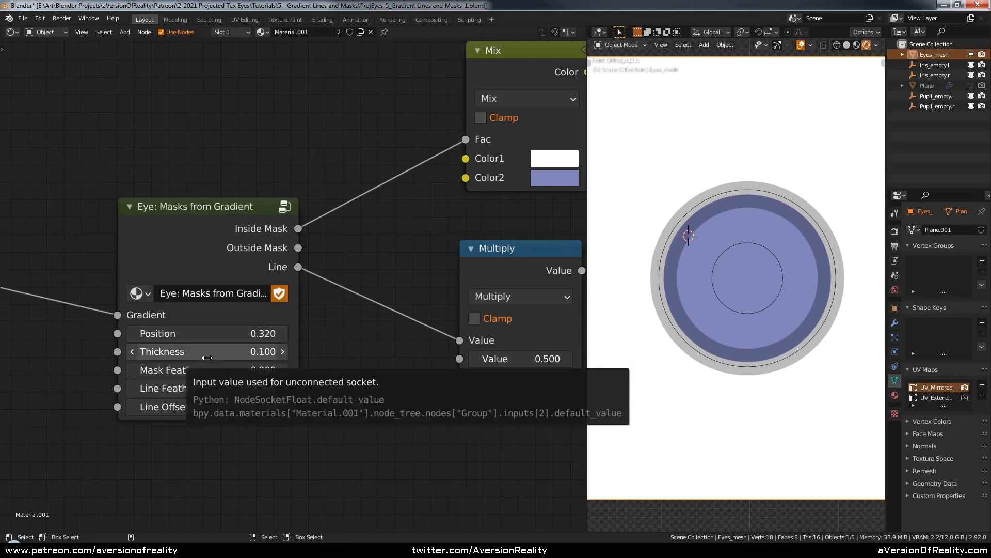
pyautogui.moveTo(373, 228); pyautogui.dragTo(205, 232, button='middle')
pyautogui.scroll(-2, 235, 243)
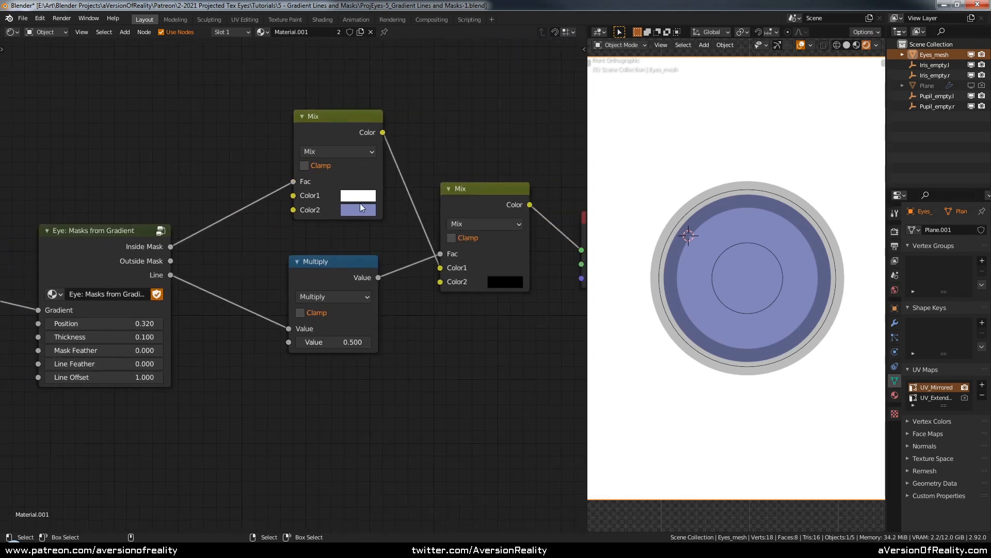
# Step: Move both Mix nodes, the Multiply and the Material Output closer to the masks group, and nudge the group node
pyautogui.scroll(-3, 360, 204)
pyautogui.moveTo(403, 237); pyautogui.dragTo(322, 243, button='middle')
pyautogui.press('c')
pyautogui.moveTo(319, 246); pyautogui.dragTo(432, 241)
pyautogui.rightClick(432, 240)
pyautogui.press('g')
pyautogui.click(398, 248)
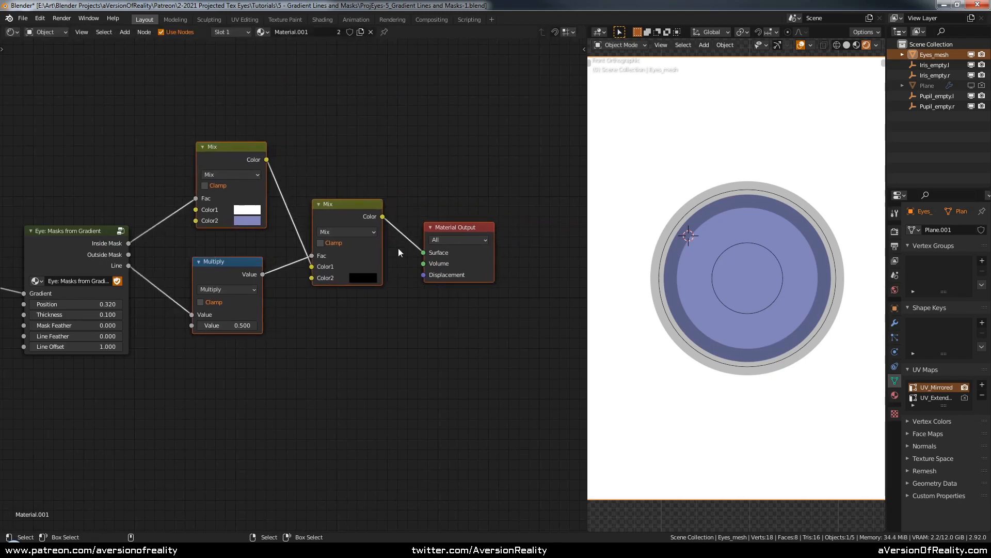
pyautogui.click(399, 248)
pyautogui.moveTo(295, 209); pyautogui.dragTo(421, 219, button='middle')
pyautogui.scroll(4, 265, 273)
pyautogui.moveTo(215, 237); pyautogui.dragTo(222, 228)
pyautogui.click(239, 166)
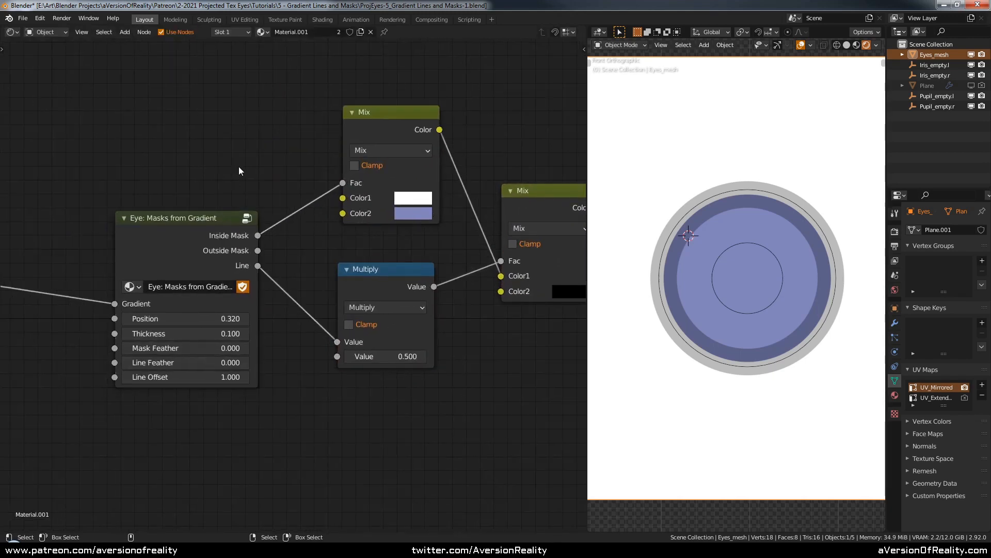
# Step: Shift the Eye: Masks from Gradient node slightly up beside the Mix and Multiply nodes
pyautogui.scroll(1, 243, 171)
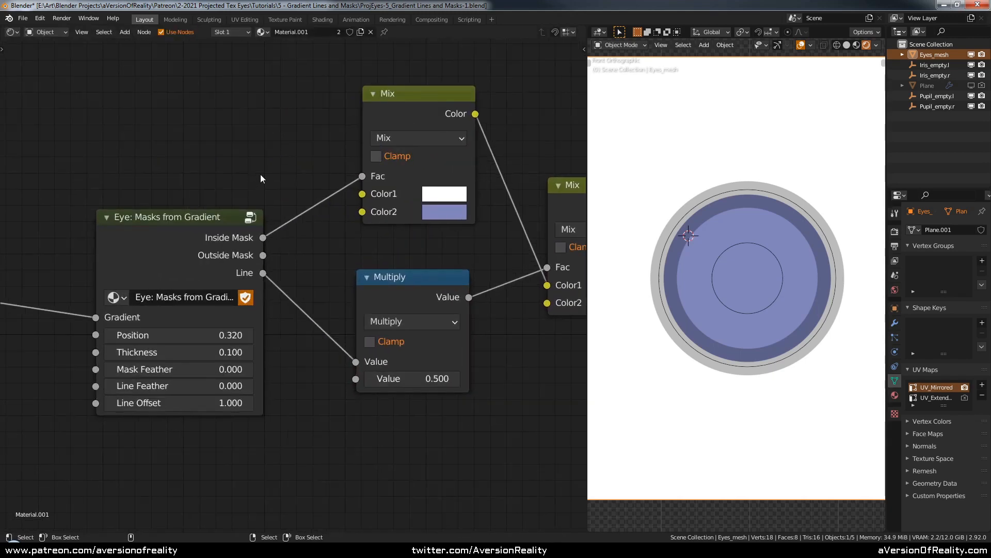
pyautogui.scroll(1, 260, 175)
pyautogui.moveTo(260, 174); pyautogui.dragTo(286, 170, button='middle')
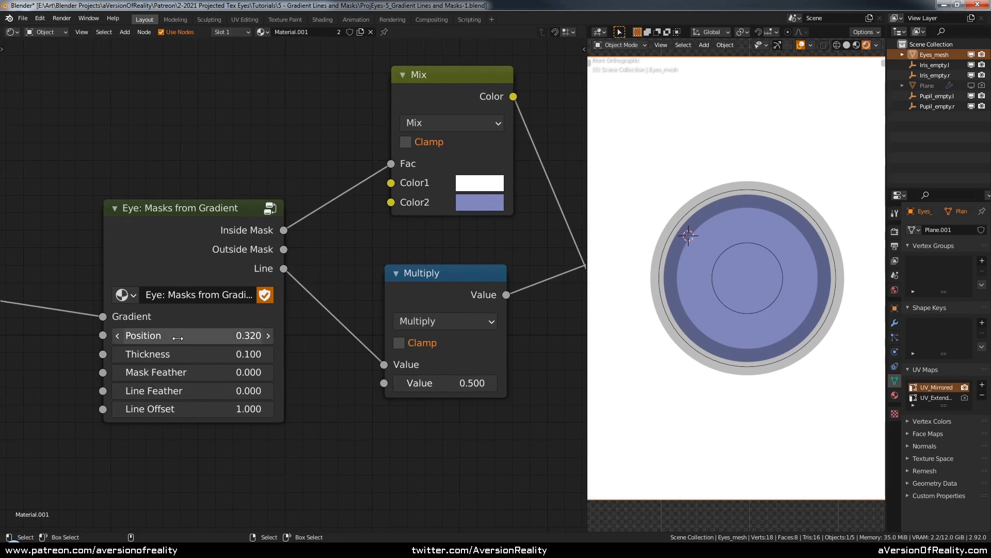
pyautogui.moveTo(335, 342); pyautogui.dragTo(384, 356, button='middle')
pyautogui.scroll(1, 384, 356)
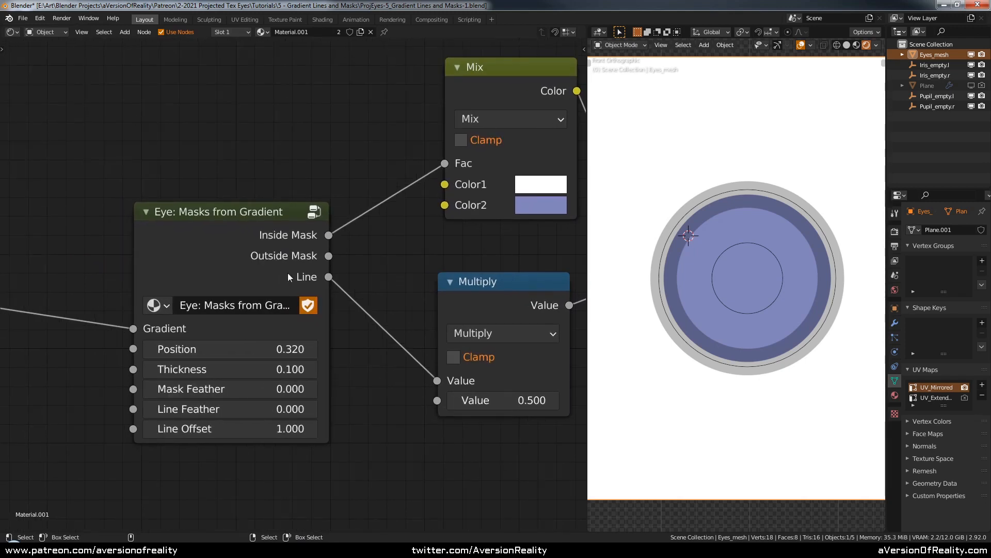
pyautogui.scroll(1, 373, 365)
pyautogui.moveTo(347, 376); pyautogui.dragTo(379, 344, button='middle')
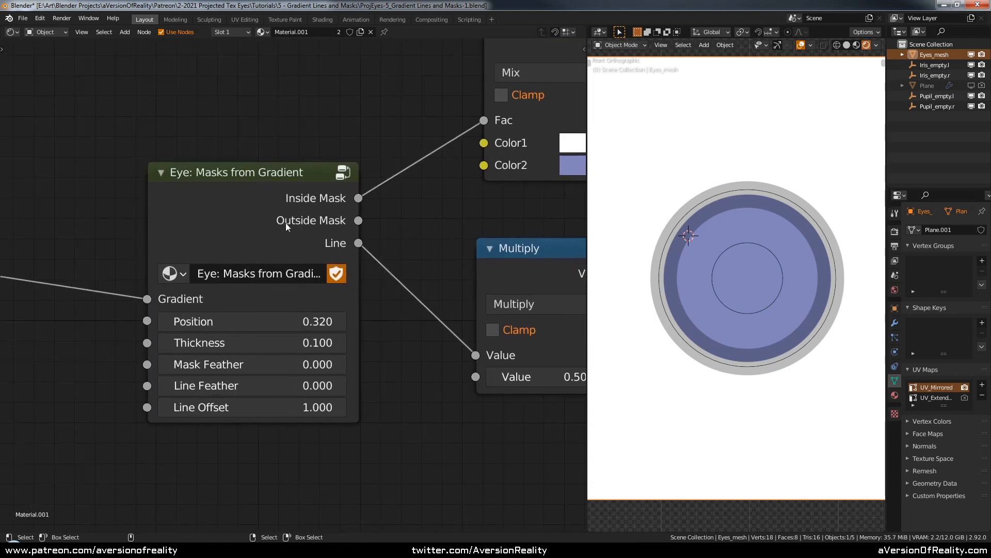
pyautogui.moveTo(286, 223); pyautogui.dragTo(292, 202)
pyautogui.click(396, 296)
pyautogui.moveTo(397, 295); pyautogui.dragTo(383, 308, button='middle')
pyautogui.scroll(1, 383, 307)
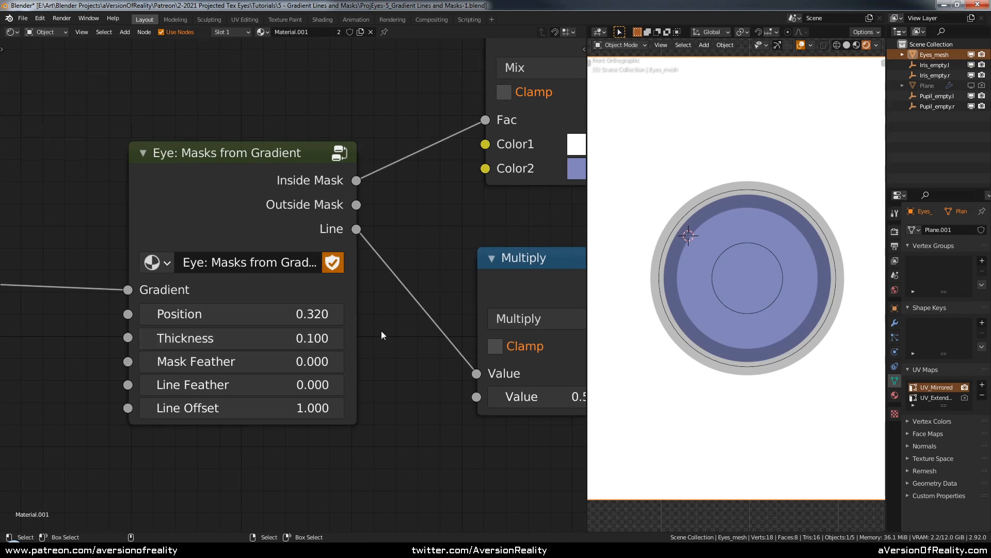
# Step: Set the masks group's Thickness to 0.025
pyautogui.scroll(1, 381, 333)
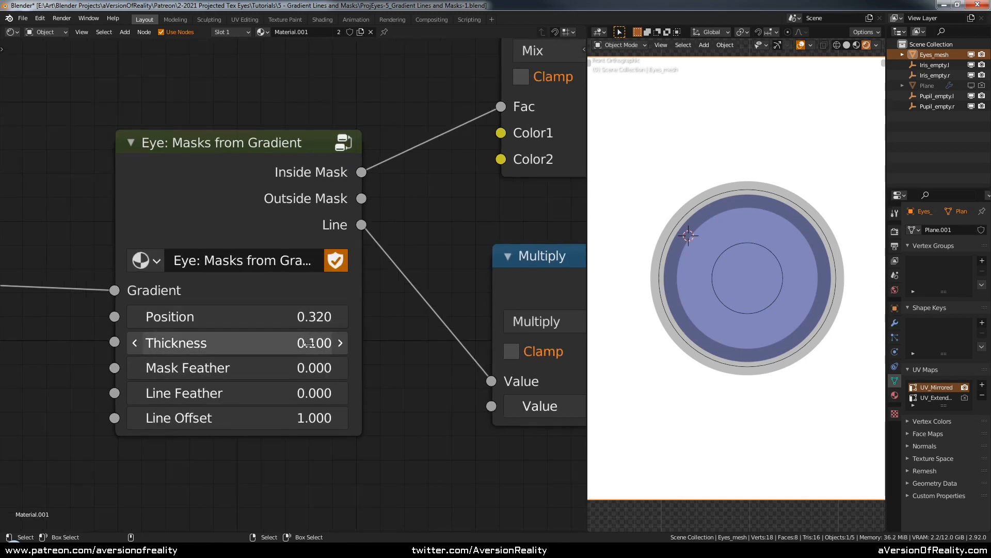
pyautogui.click(309, 344)
pyautogui.write('.025')
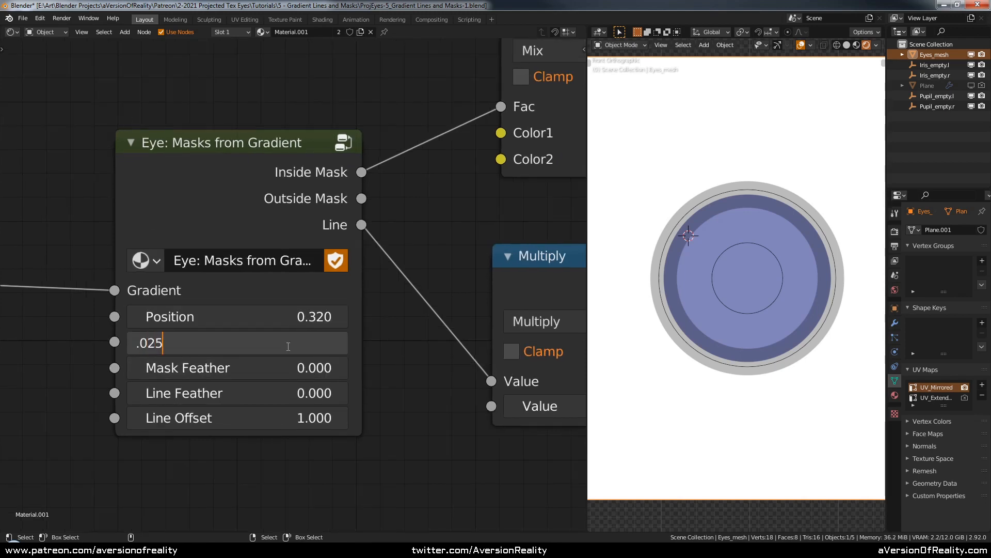
pyautogui.press('Return')
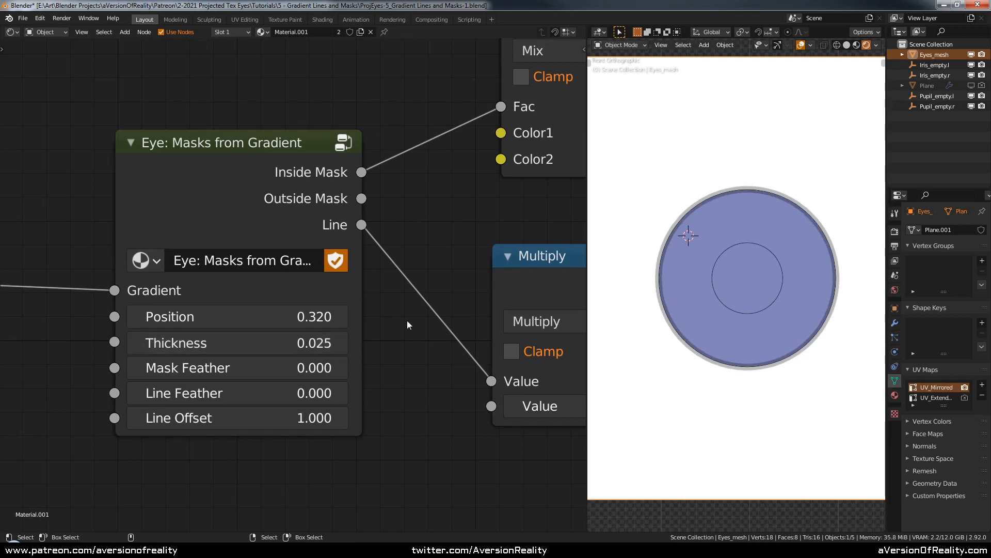
# Step: Mute the Multiply node between the masks group's Line output and the second Mix node's Fac input
pyautogui.scroll(3, 710, 170)
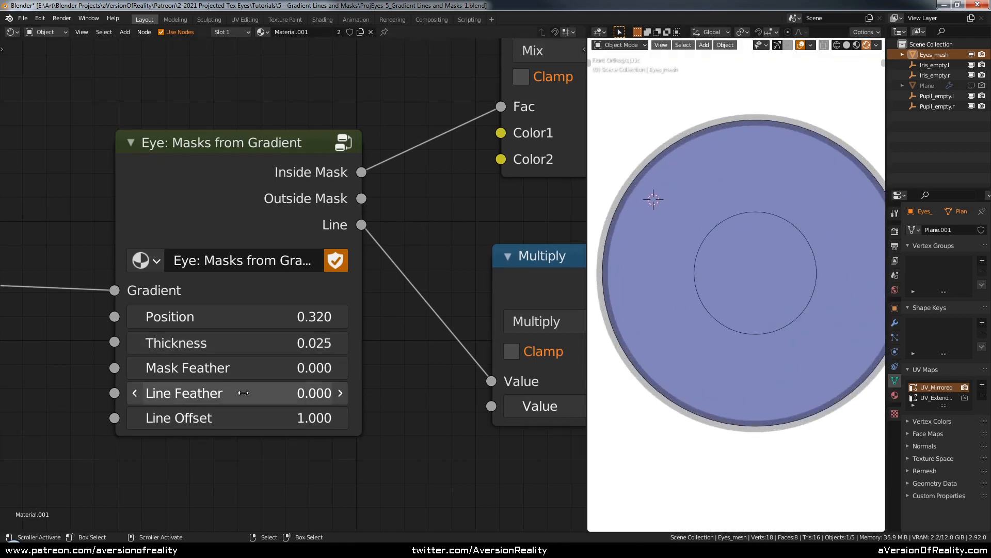
pyautogui.moveTo(493, 264); pyautogui.dragTo(362, 264, button='middle')
pyautogui.press('m')
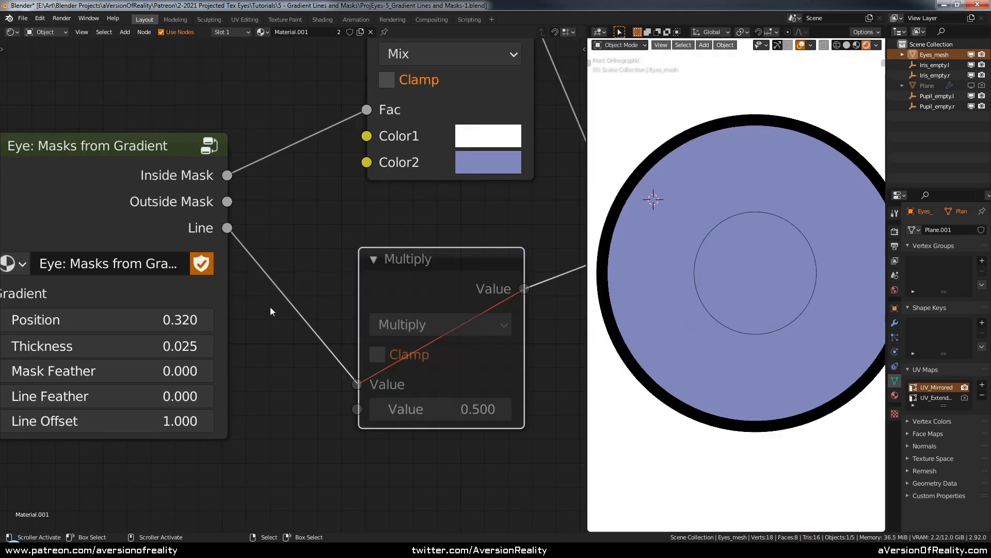
# Step: Set the Line Feather of the Eye: Masks from Gradient node to 0.35
pyautogui.moveTo(242, 344); pyautogui.dragTo(389, 319, button='middle')
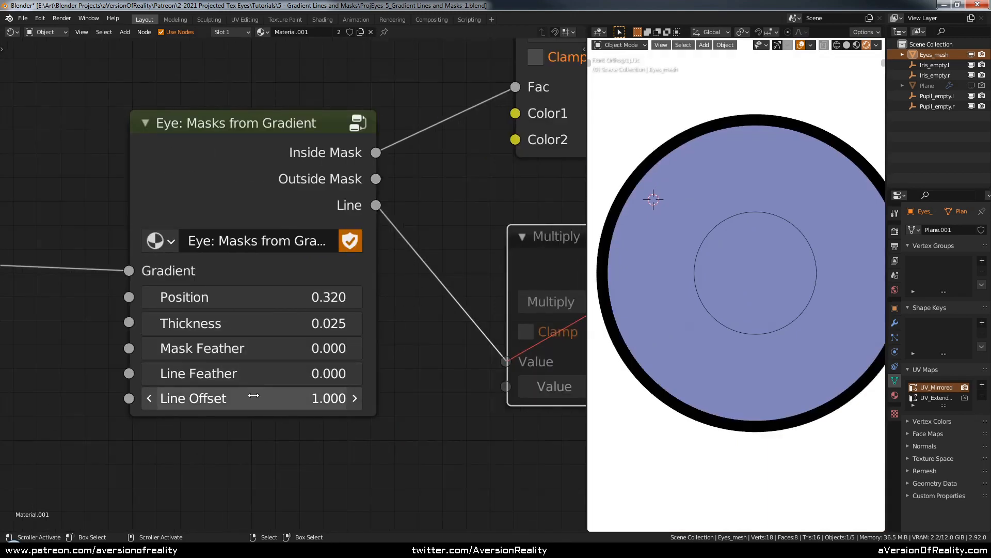
pyautogui.keyDown('ctrl'); pyautogui.moveTo(291, 377); pyautogui.dragTo(301, 376); pyautogui.keyUp('ctrl')
pyautogui.click(291, 376)
pyautogui.write('.')
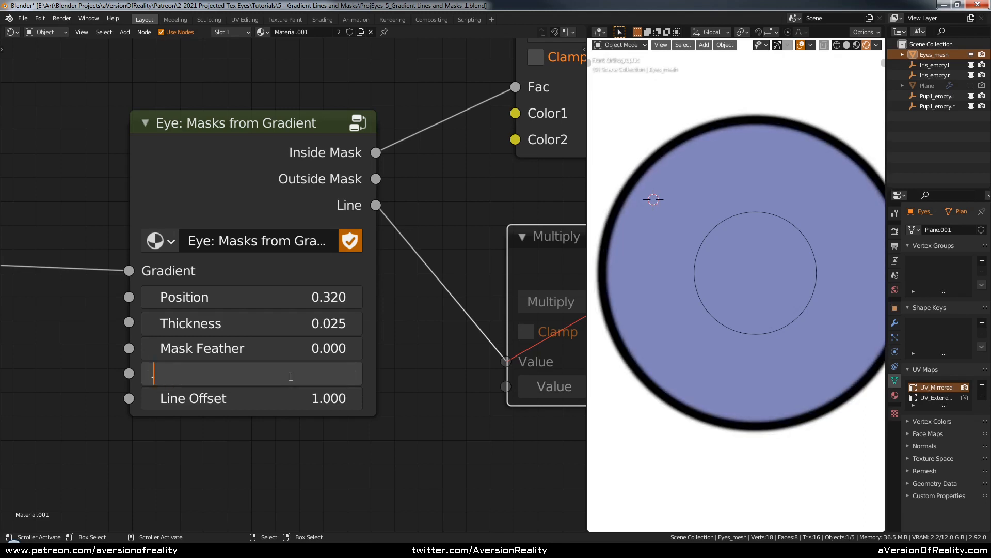
pyautogui.write('35')
pyautogui.press('Return')
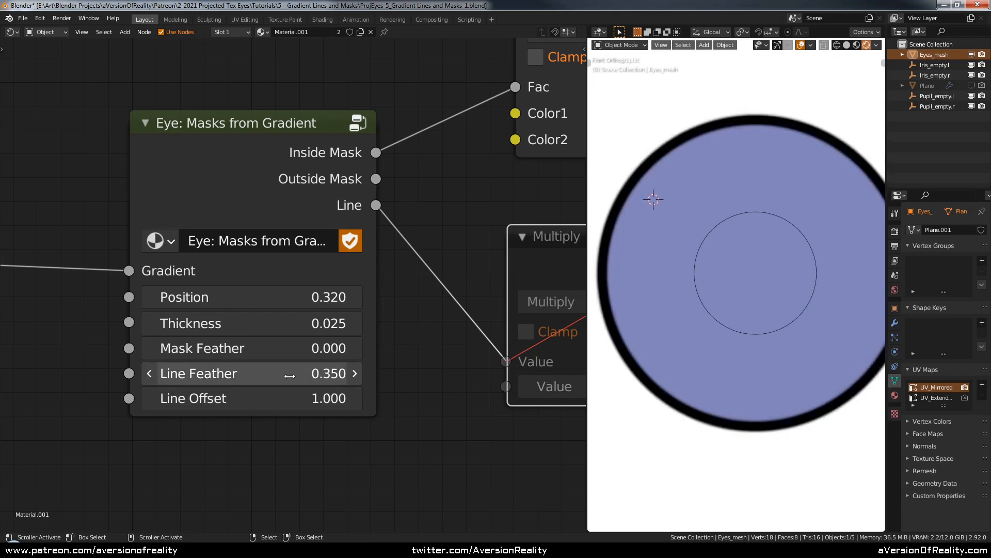
# Step: Save the gradient lines and masks project file
pyautogui.scroll(-4, 729, 249)
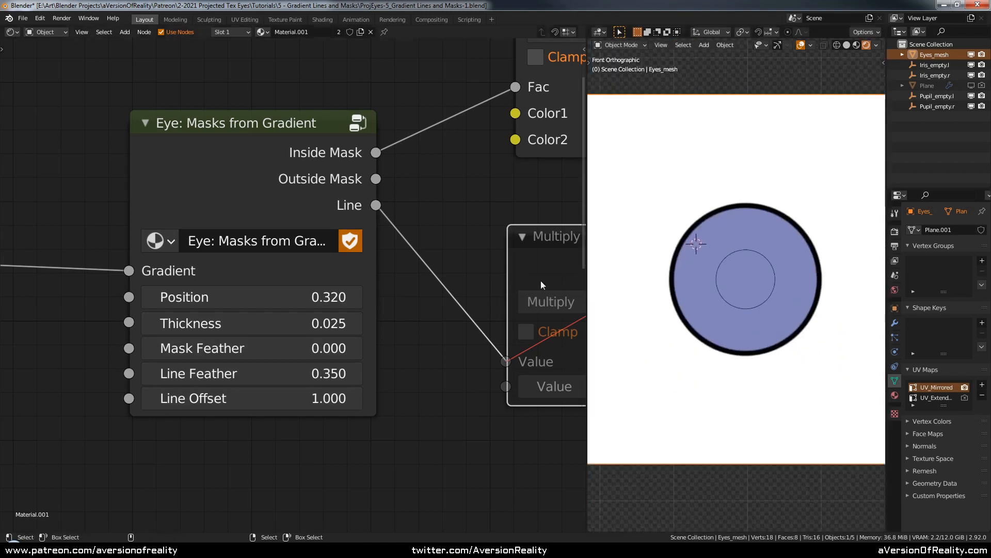
pyautogui.scroll(-4, 457, 239)
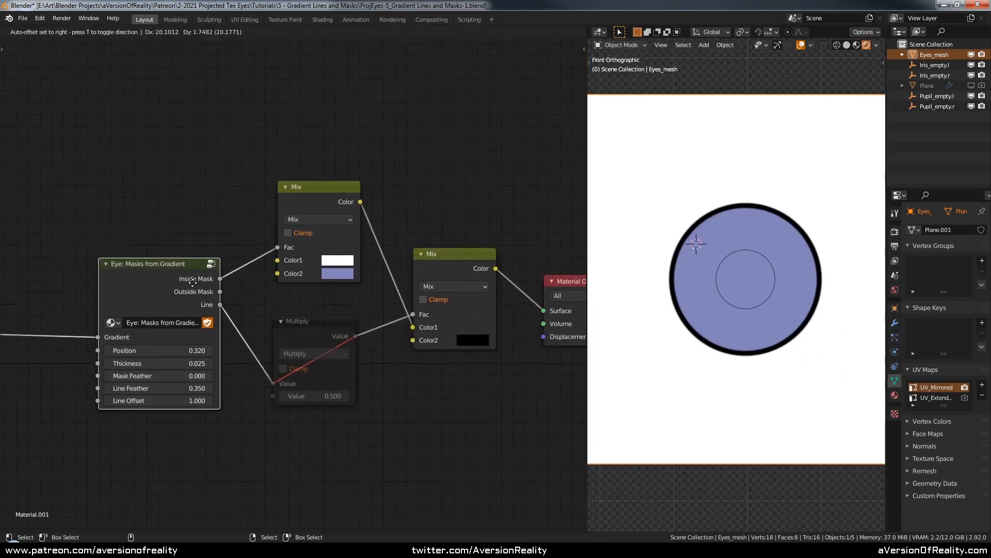
pyautogui.moveTo(432, 204); pyautogui.dragTo(363, 208, button='middle')
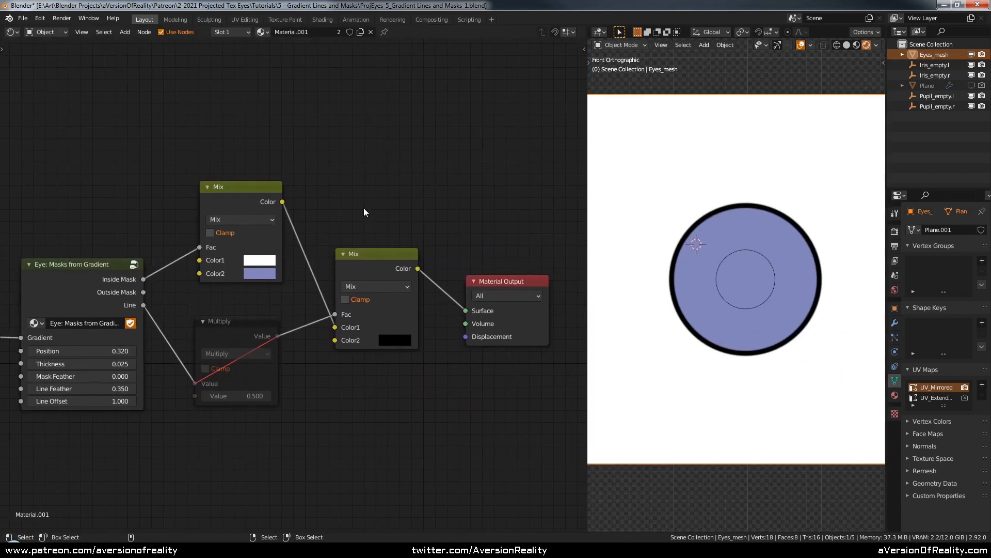
pyautogui.hotkey('ctrl', 's')
# Step: Switch to the Blender window with projected_eye_tex-26.blend and enter the Eye: Area Masks node group
pyautogui.moveTo(180, 550)
pyautogui.click(288, 503)
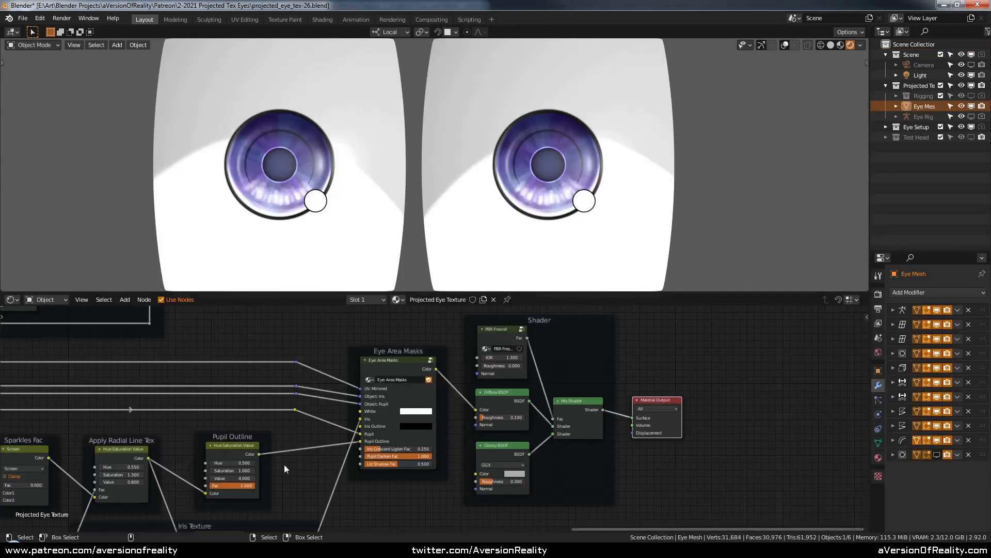
pyautogui.moveTo(430, 407); pyautogui.dragTo(480, 372, button='middle')
pyautogui.scroll(3, 480, 372)
pyautogui.click(463, 329)
pyautogui.moveTo(462, 329); pyautogui.dragTo(470, 395, button='middle')
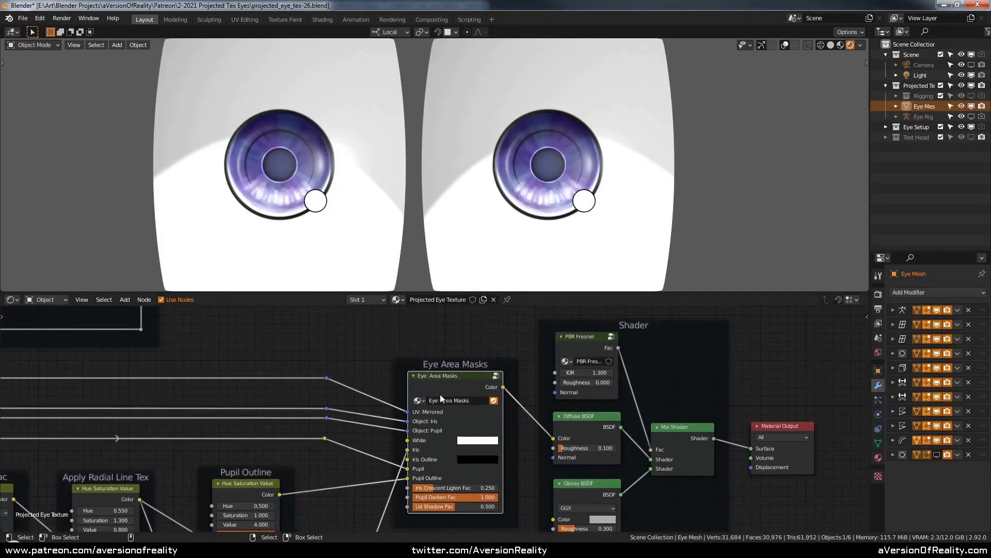
pyautogui.press('Tab')
# Step: Examine the Eye: Mask from Gradient node fed by the spherical gradient for the pupil inside the Area Masks group
pyautogui.scroll(-6, 447, 380)
pyautogui.moveTo(496, 351); pyautogui.dragTo(458, 318, button='middle')
pyautogui.scroll(6, 447, 405)
pyautogui.scroll(2, 446, 404)
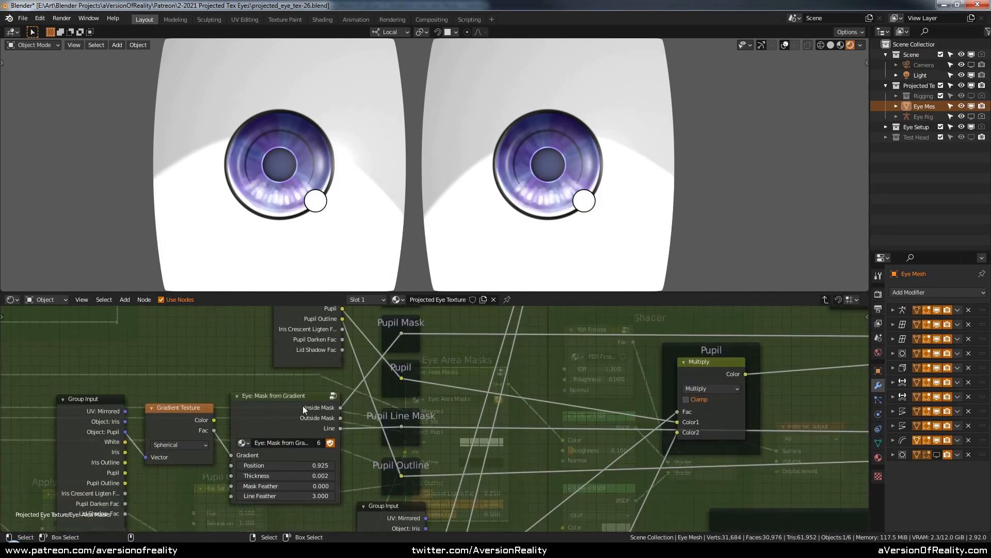
pyautogui.scroll(-1, 345, 406)
pyautogui.moveTo(431, 400); pyautogui.dragTo(416, 359, button='middle')
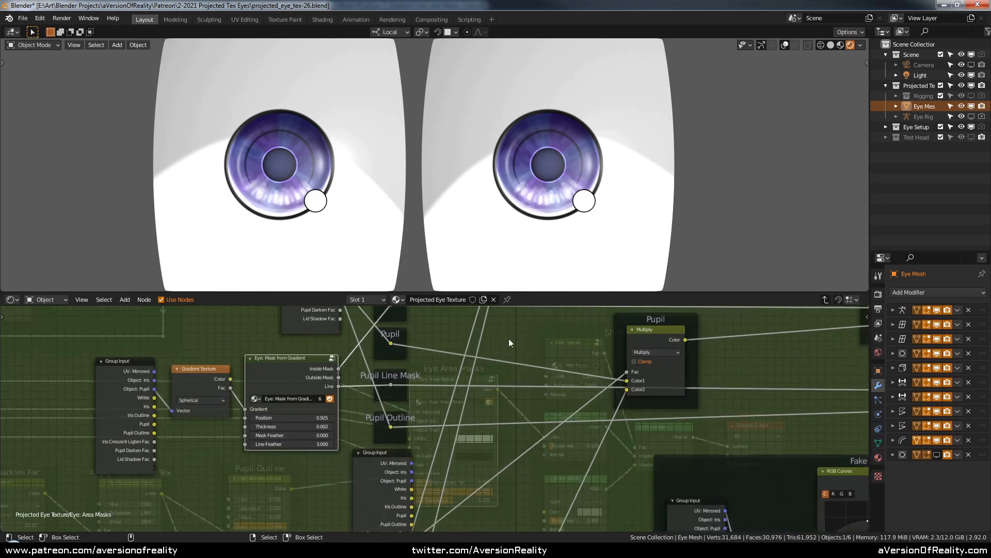
# Step: Examine how the iris, iris outline and pupil masks drive the Mix nodes that combine the eye colours, and leave the group
pyautogui.moveTo(509, 339); pyautogui.dragTo(594, 432, button='middle')
pyautogui.scroll(1, 563, 407)
pyautogui.moveTo(644, 405); pyautogui.dragTo(491, 395, button='middle')
pyautogui.scroll(1, 431, 410)
pyautogui.click(374, 426)
pyautogui.moveTo(583, 410); pyautogui.dragTo(443, 377, button='middle')
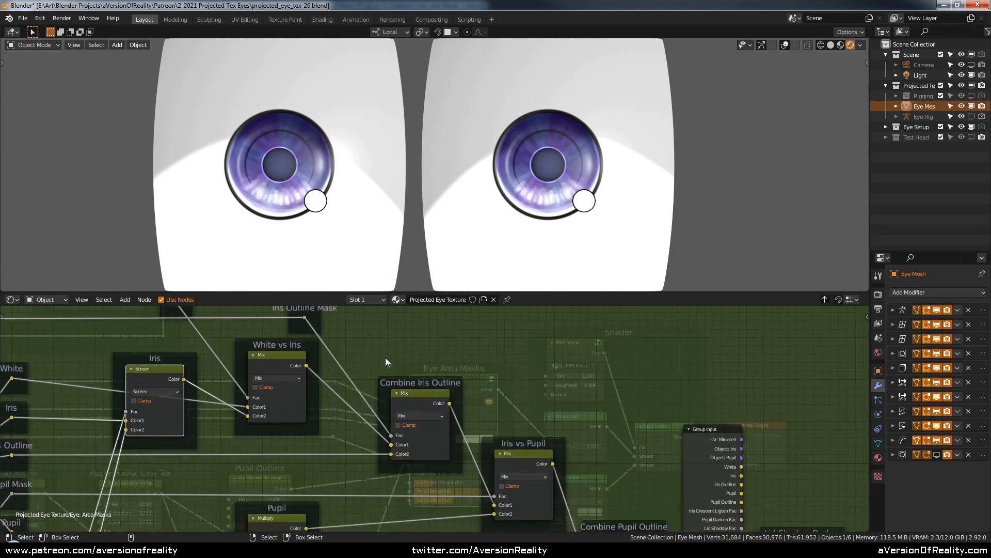
pyautogui.moveTo(449, 322); pyautogui.dragTo(437, 356, button='middle')
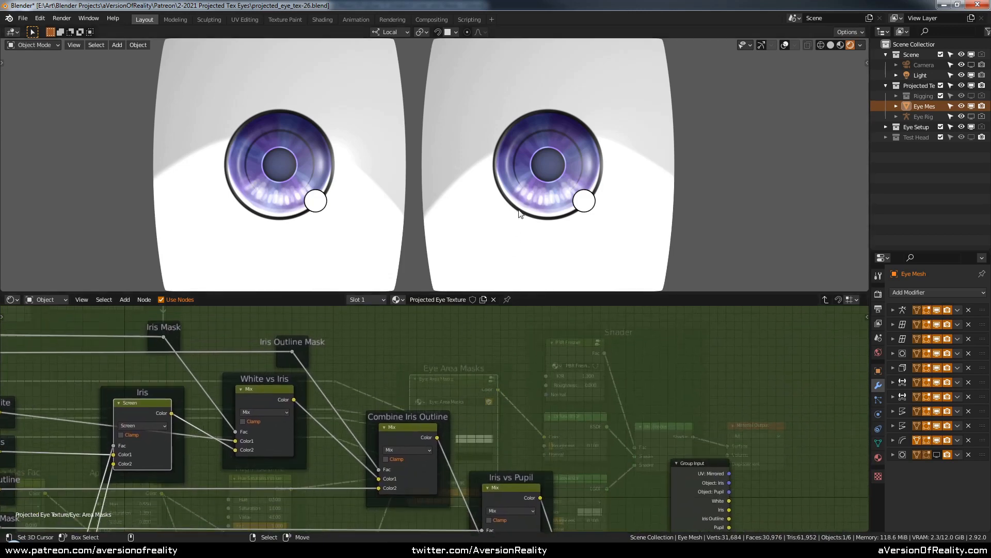
pyautogui.moveTo(389, 423); pyautogui.dragTo(335, 339, button='middle')
pyautogui.scroll(-3, 514, 392)
pyautogui.press('Tab')
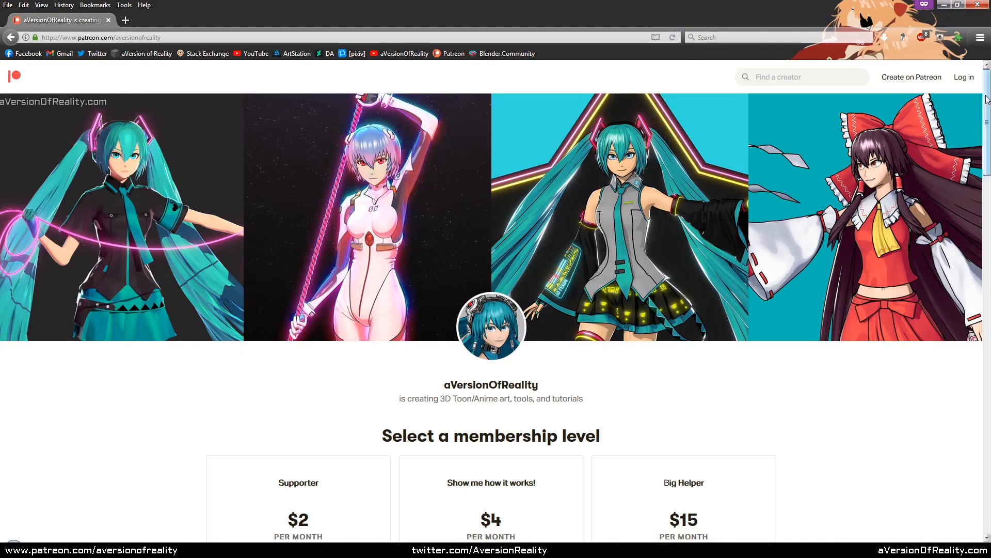
# Step: Switch to the web browser and review the Patreon membership levels and the Projected Texture Eyes product page on Gumroad
pyautogui.scroll(-4, 981, 140)
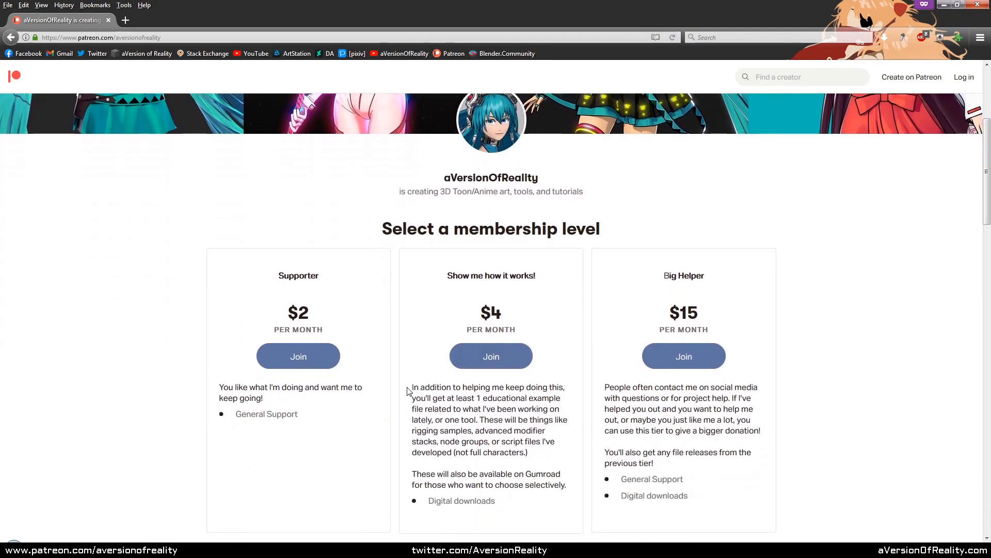
pyautogui.moveTo(408, 391); pyautogui.dragTo(563, 498)
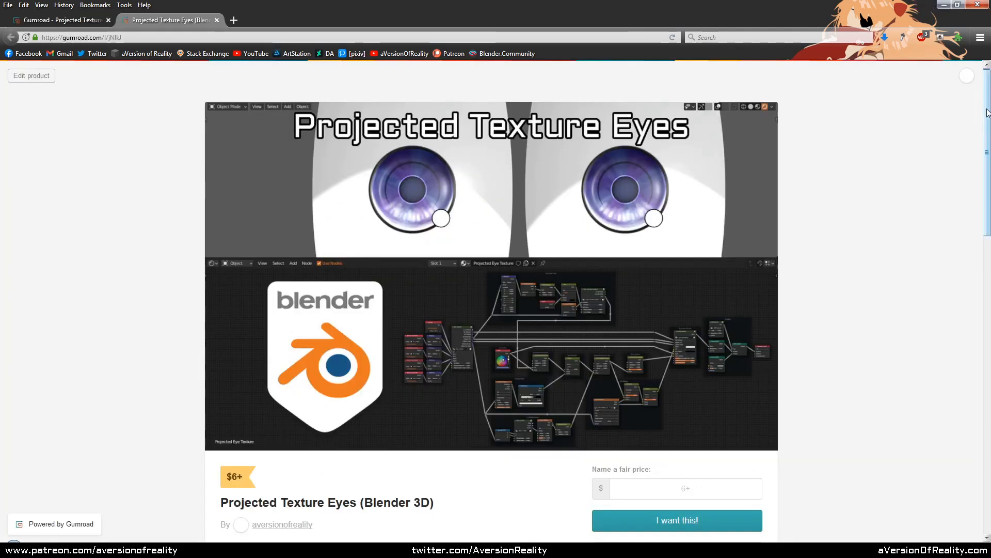
pyautogui.moveTo(988, 113); pyautogui.dragTo(973, 258)
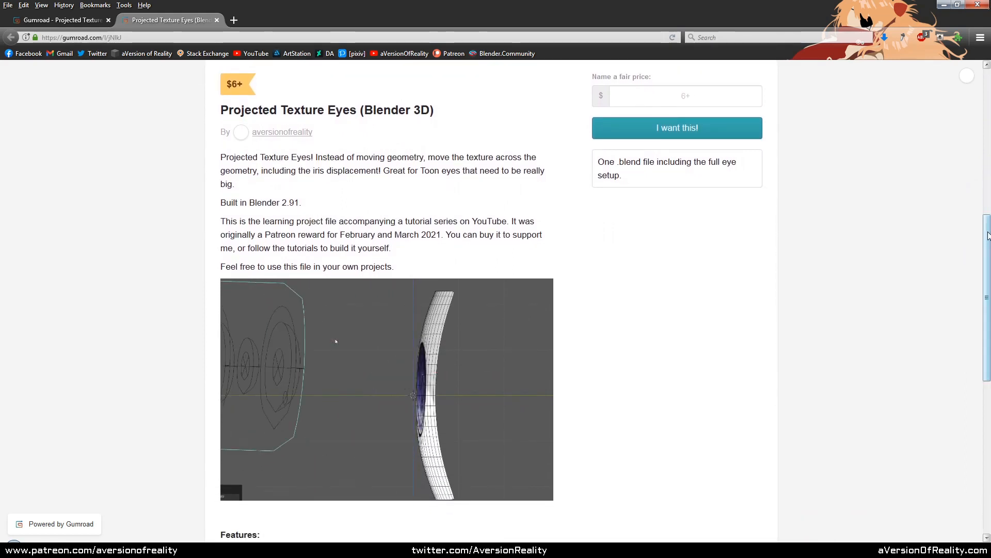
pyautogui.moveTo(987, 235); pyautogui.dragTo(987, 241)
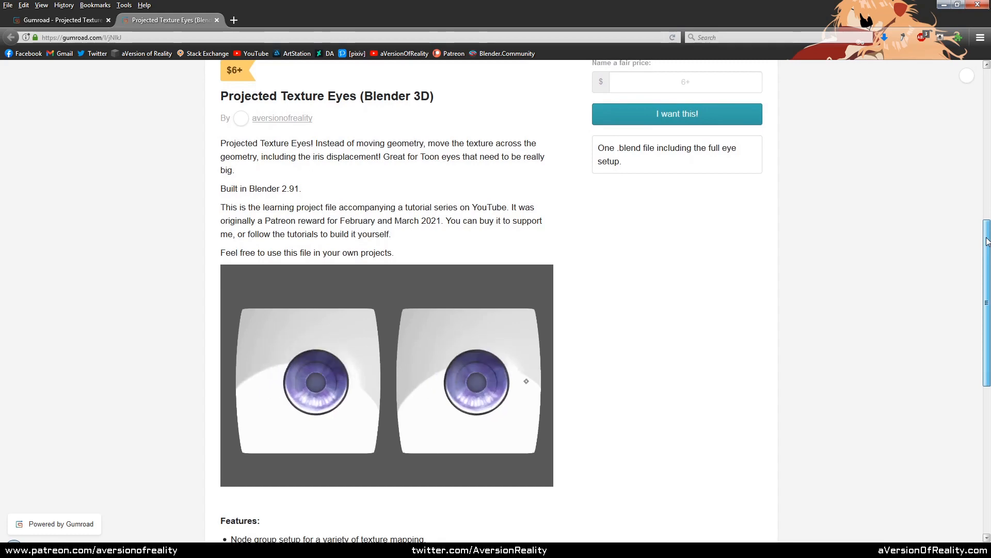